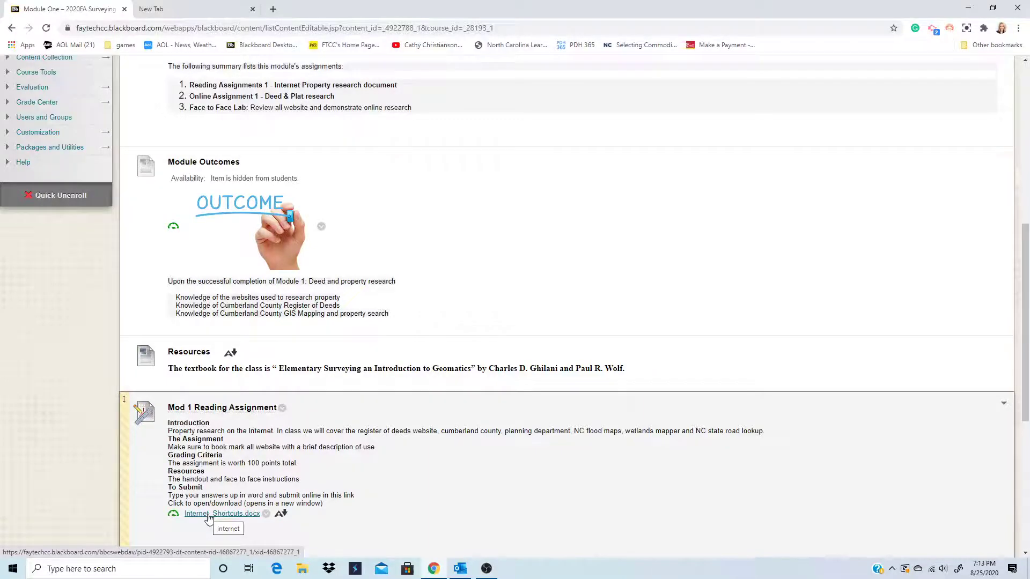
- Download Internet_Shortcuts.docx from the Mod 1 reading assignment and open it in Word
{"action": "left_click", "coordinate": [235, 515]}
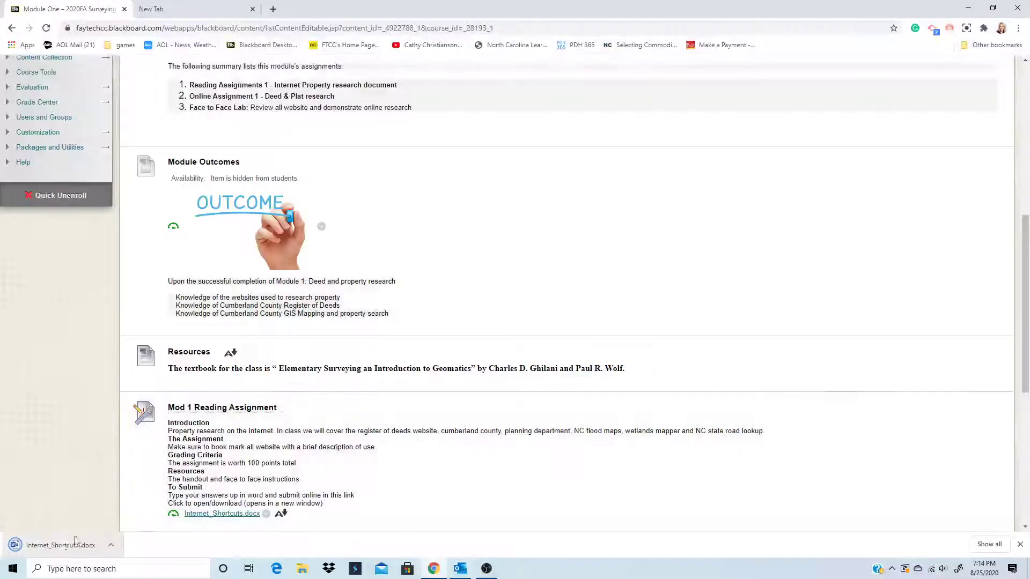
{"action": "left_click", "coordinate": [76, 541]}
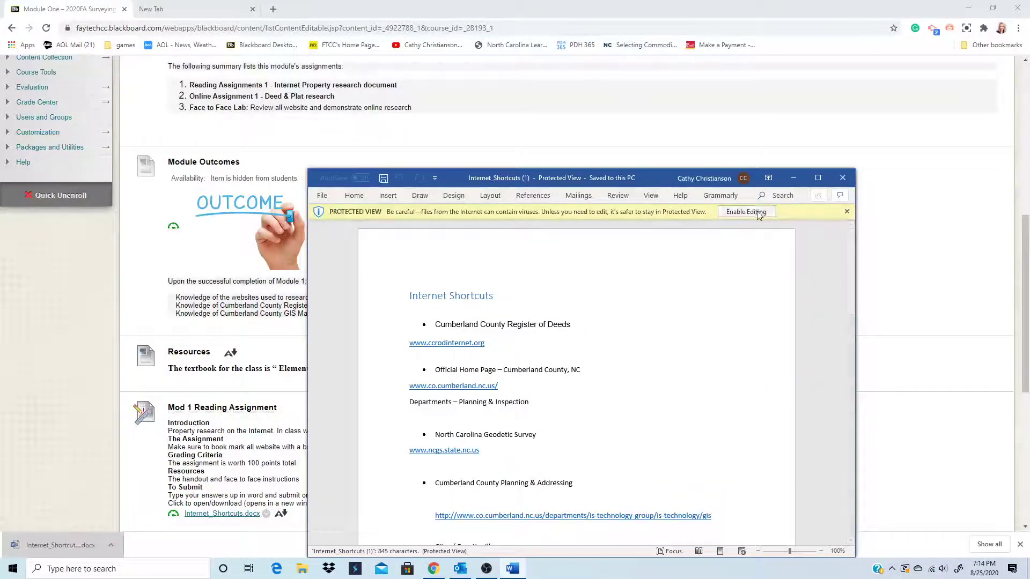
{"action": "left_click", "coordinate": [749, 212]}
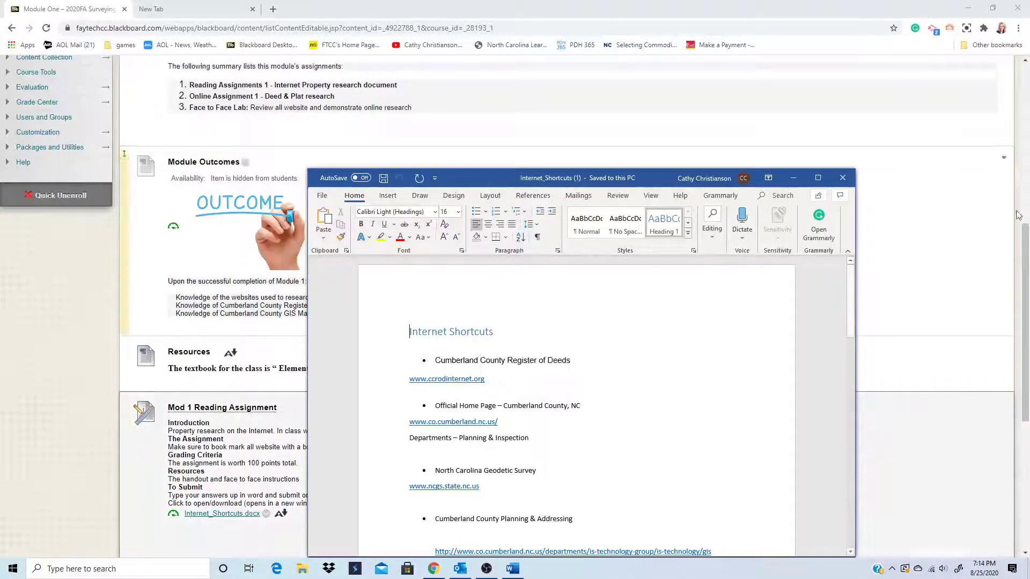
{"action": "left_click_drag", "start_coordinate": [490, 185], "coordinate": [640, 180]}
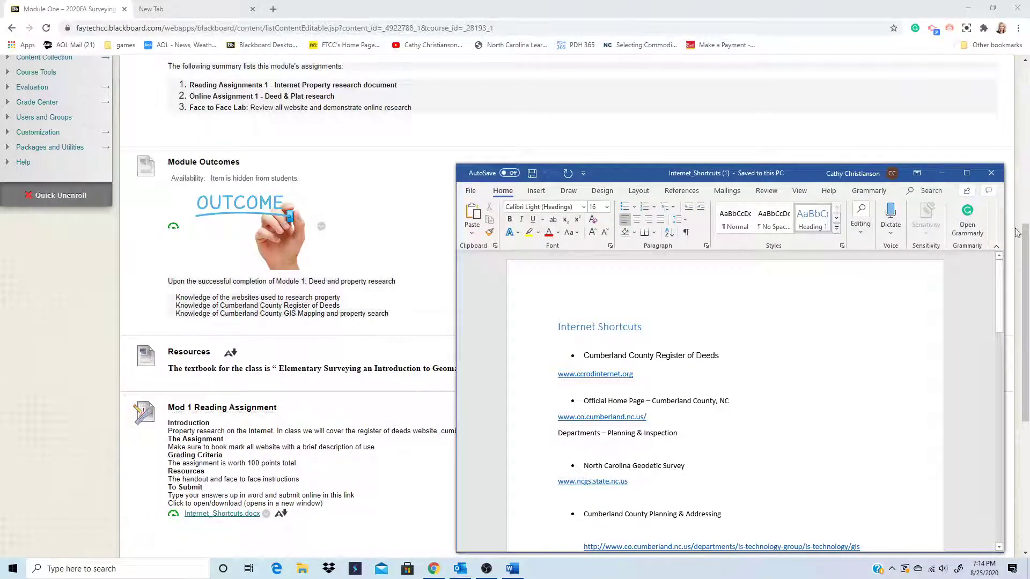
{"action": "left_click", "coordinate": [965, 174]}
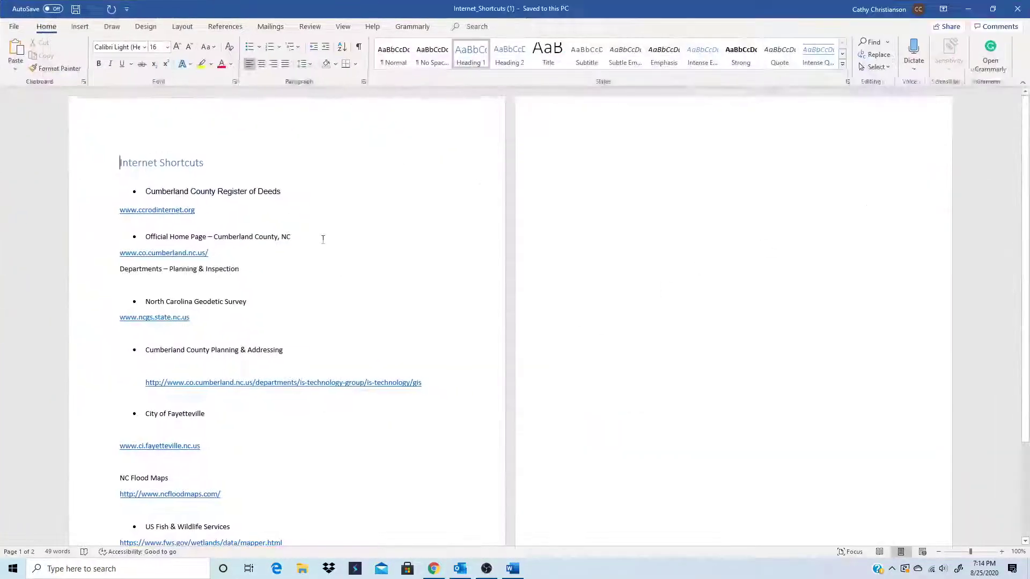
{"action": "left_click", "coordinate": [151, 212], "text": "ctrl"}
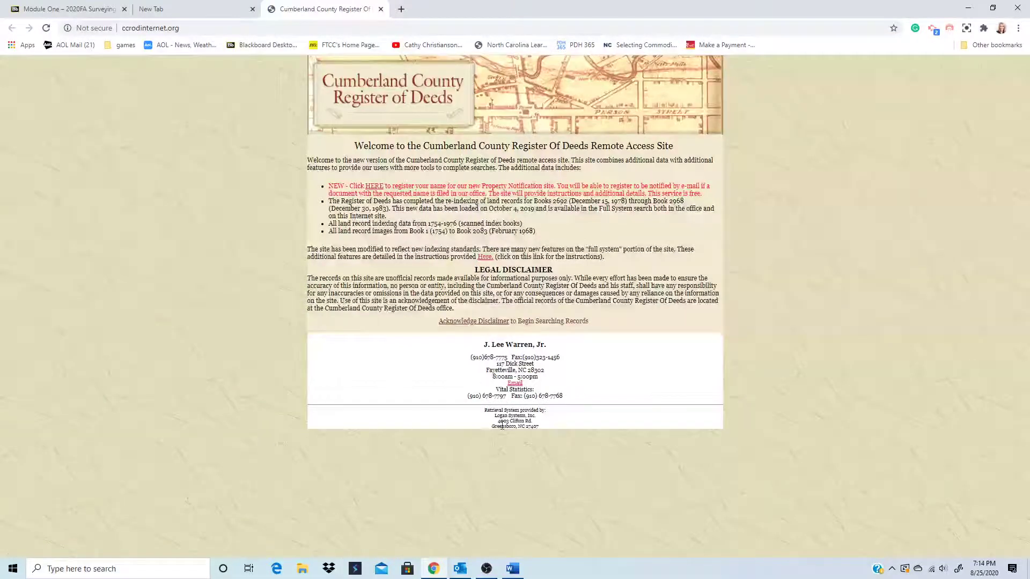
- Acknowledge the disclaimer and go to the Full System records search
{"action": "left_click", "coordinate": [485, 324]}
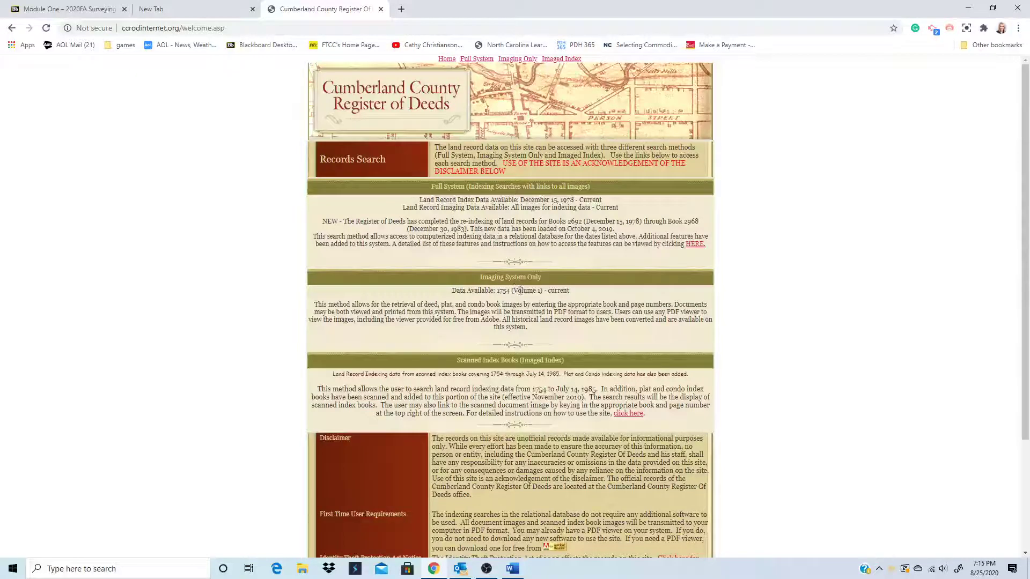
{"action": "left_click", "coordinate": [450, 188]}
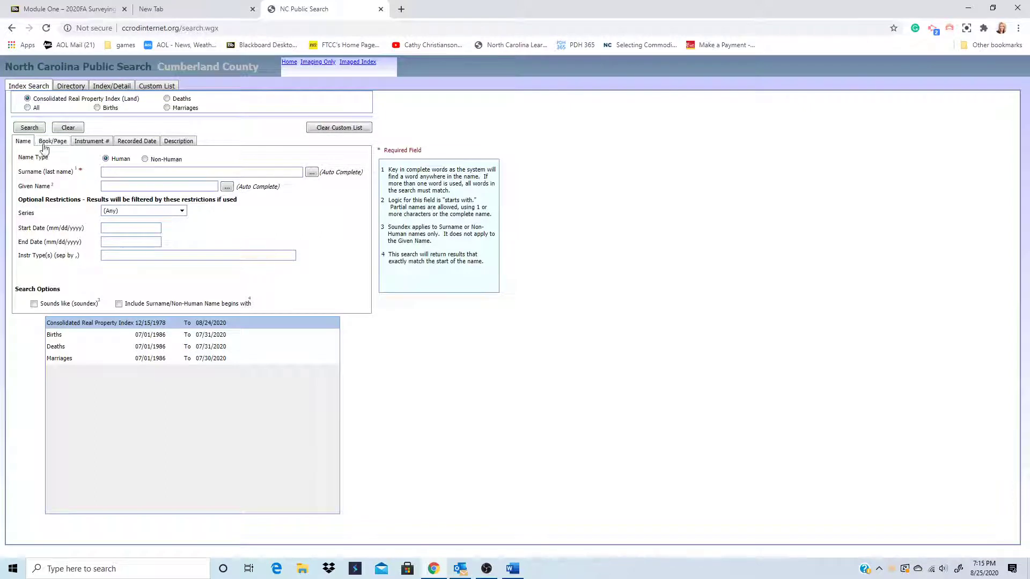
- Search the Non-Human name index for the surname 'knolls'
{"action": "left_click", "coordinate": [123, 171]}
{"action": "type", "text": "k"}
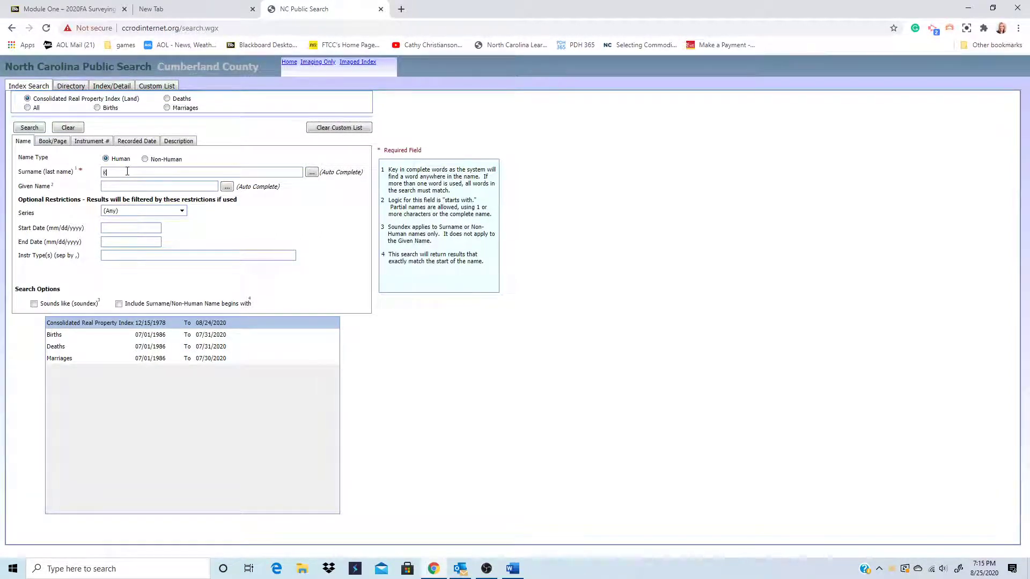
{"action": "type", "text": "nolls"}
{"action": "left_click", "coordinate": [145, 160]}
{"action": "left_click", "coordinate": [28, 129]}
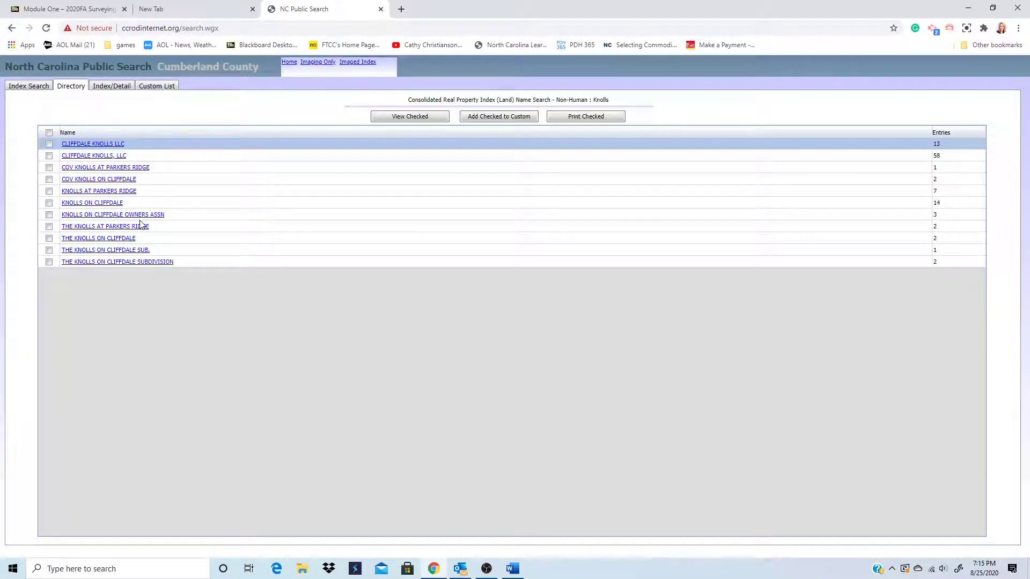
- Open CLIFFDALE KNOLLS, LLC records and view the 02/05/2013 AMD COV instrument 04507 image
{"action": "left_click", "coordinate": [78, 160]}
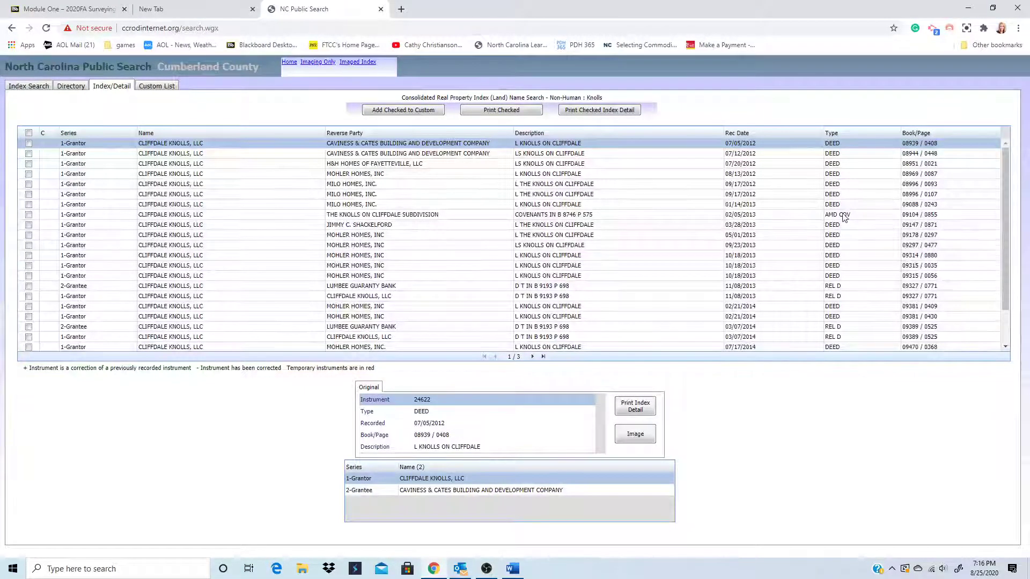
{"action": "scroll", "coordinate": [845, 218], "scroll_direction": "down", "scroll_amount": 2}
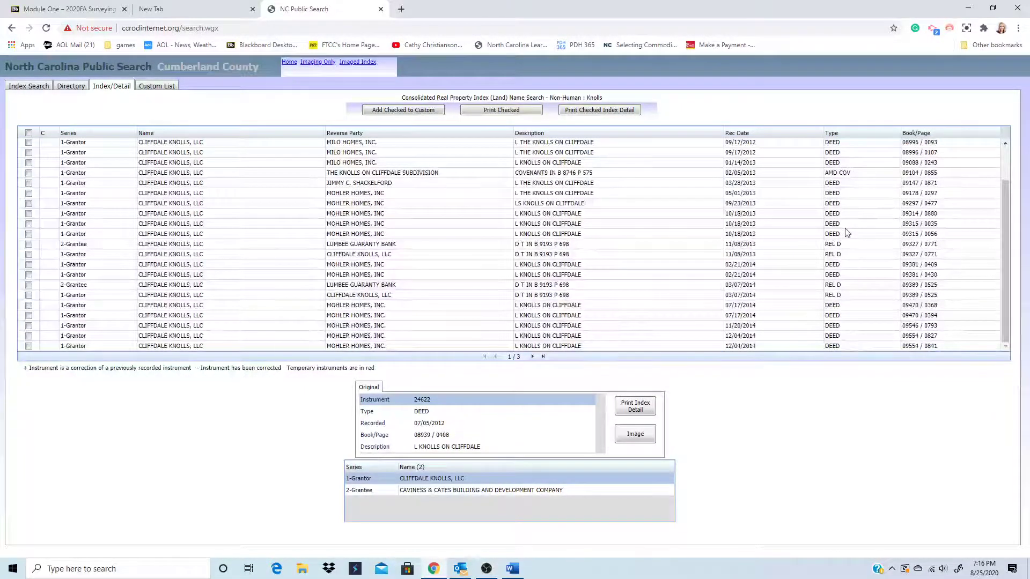
{"action": "scroll", "coordinate": [847, 232], "scroll_direction": "up", "scroll_amount": 2}
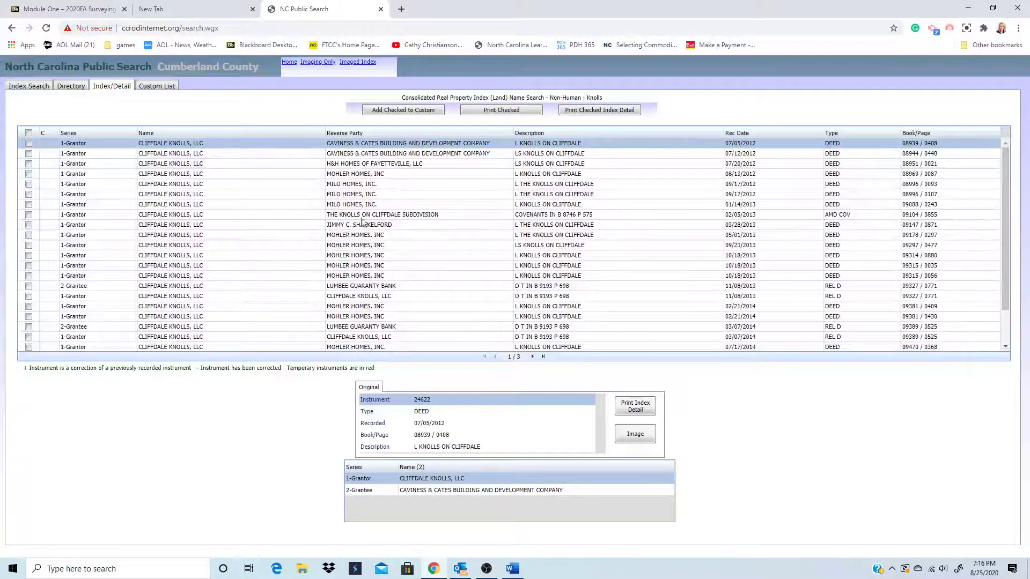
{"action": "left_click", "coordinate": [29, 215]}
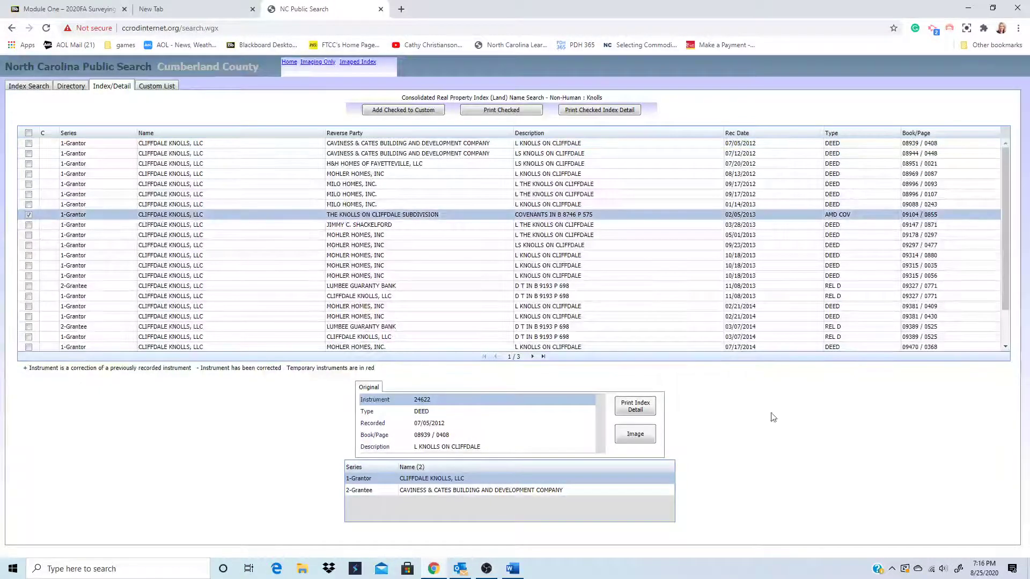
{"action": "left_click", "coordinate": [637, 441]}
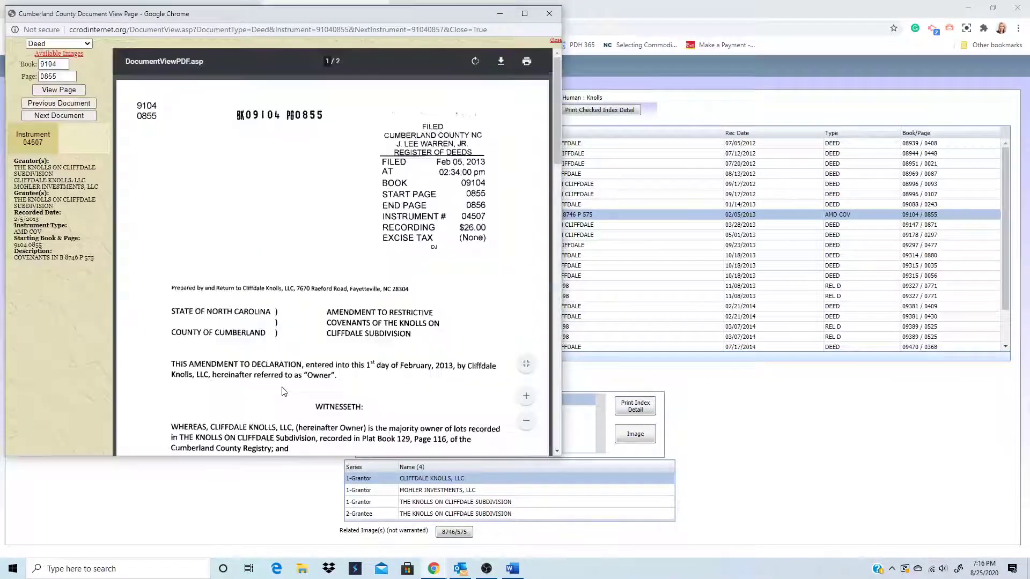
{"action": "scroll", "coordinate": [331, 351], "scroll_direction": "down", "scroll_amount": 1}
{"action": "scroll", "coordinate": [333, 353], "scroll_direction": "down", "scroll_amount": 5}
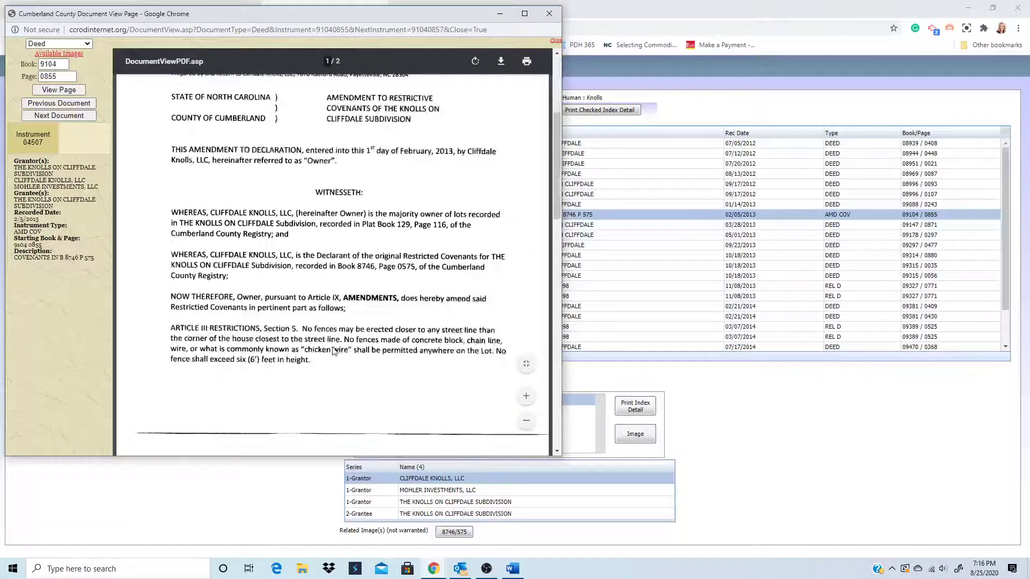
{"action": "scroll", "coordinate": [363, 357], "scroll_direction": "down", "scroll_amount": 5}
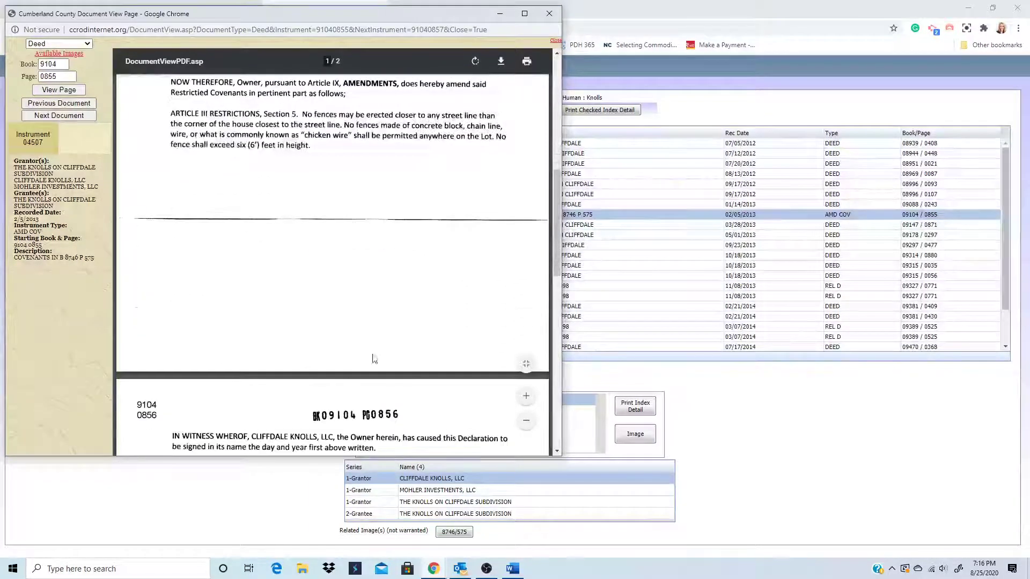
{"action": "scroll", "coordinate": [378, 358], "scroll_direction": "down", "scroll_amount": 8}
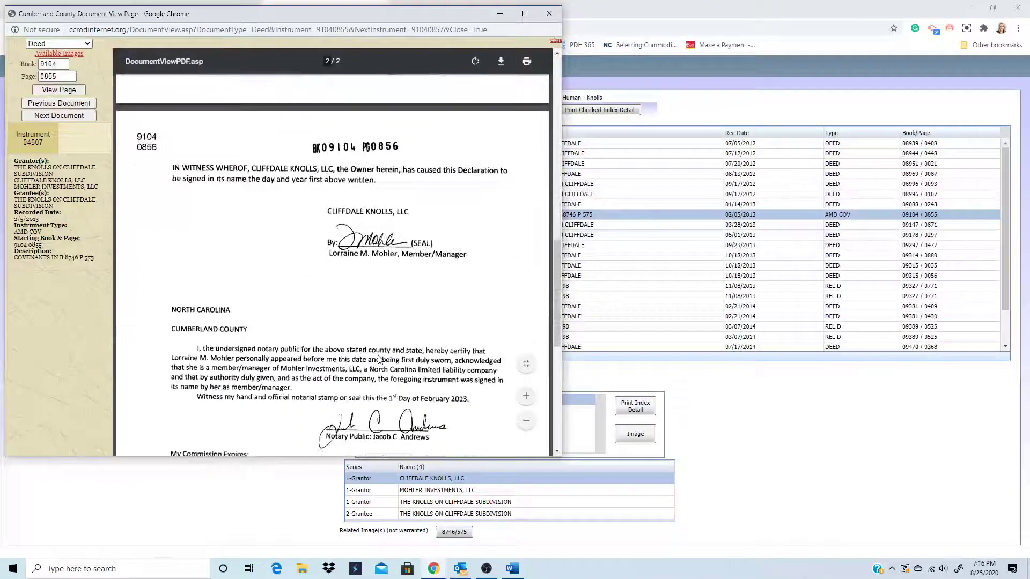
{"action": "scroll", "coordinate": [380, 364], "scroll_direction": "down", "scroll_amount": 1}
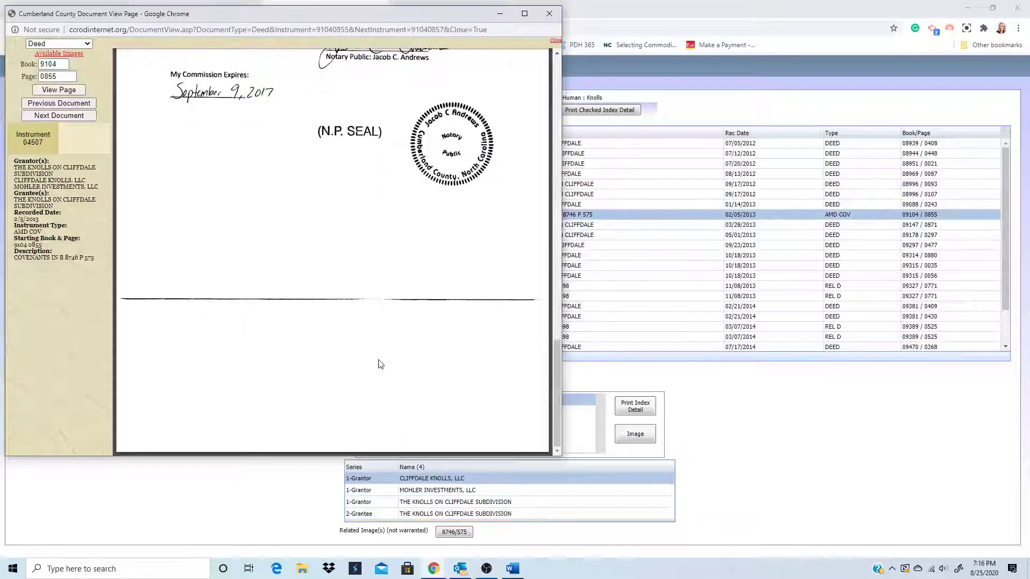
{"action": "scroll", "coordinate": [380, 364], "scroll_direction": "up", "scroll_amount": 3}
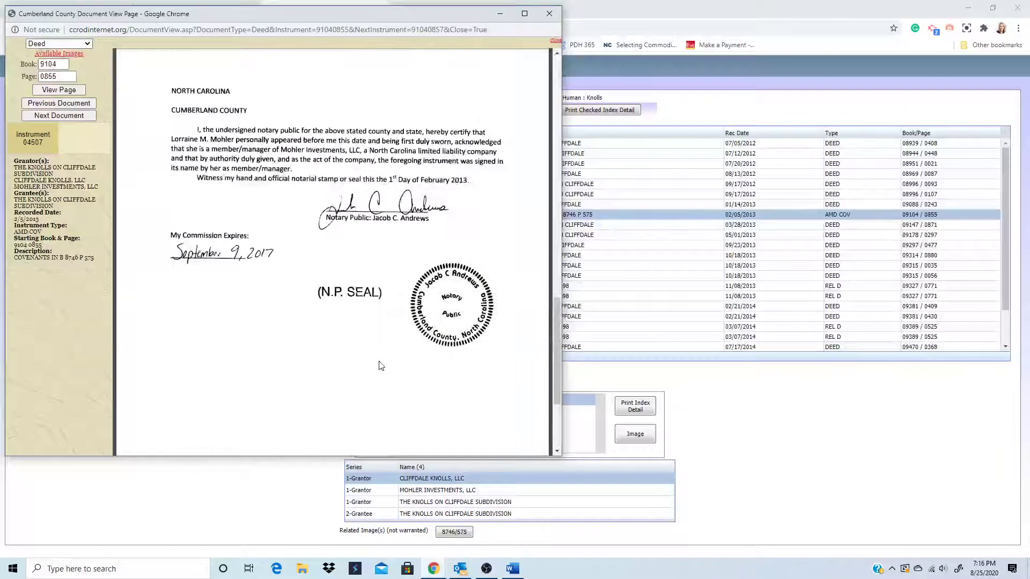
{"action": "scroll", "coordinate": [380, 365], "scroll_direction": "up", "scroll_amount": 7}
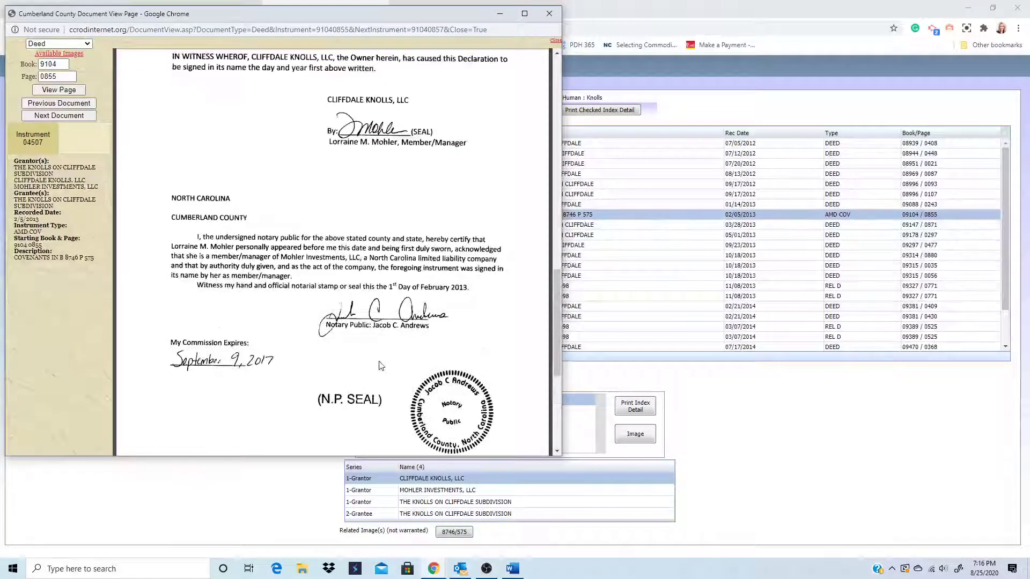
{"action": "scroll", "coordinate": [324, 370], "scroll_direction": "up", "scroll_amount": 9}
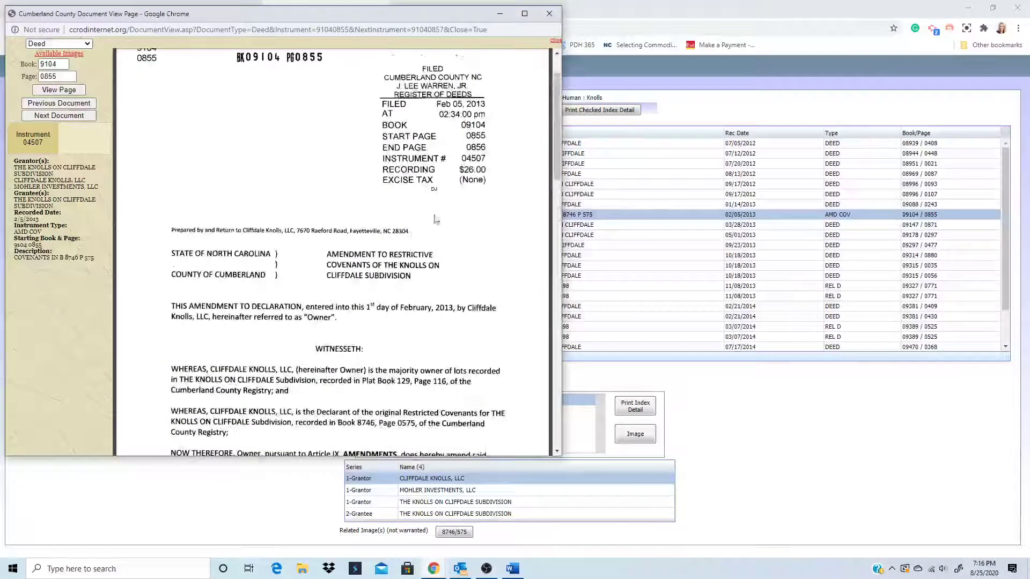
{"action": "scroll", "coordinate": [483, 349], "scroll_direction": "down", "scroll_amount": 1}
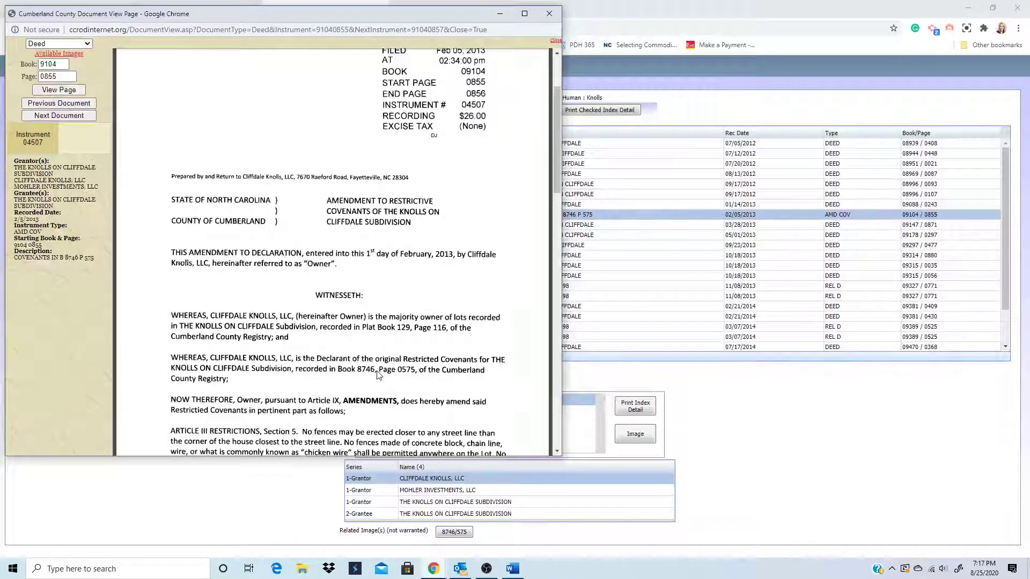
{"action": "left_click", "coordinate": [549, 13]}
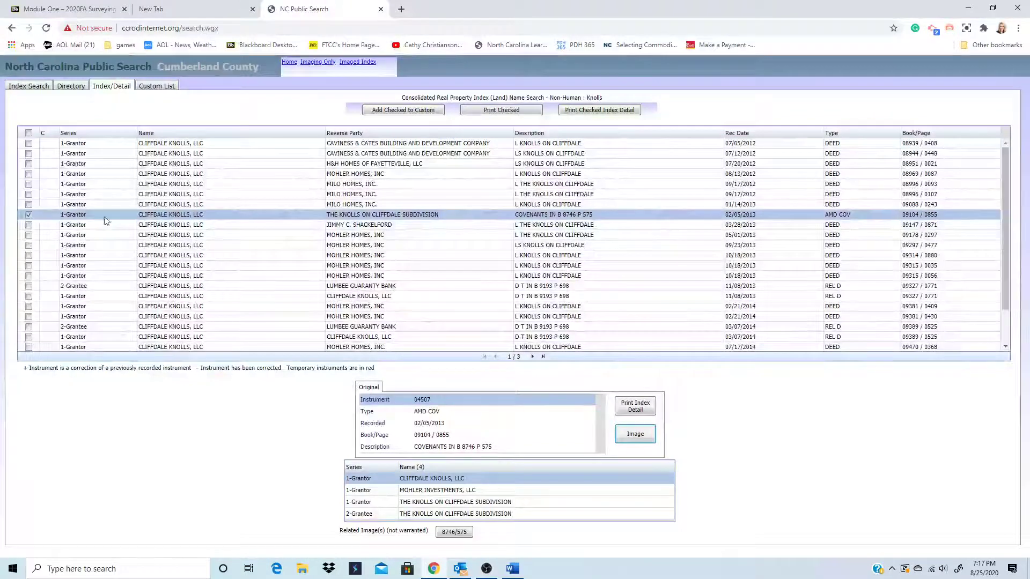
- From the name list, open CLIFFDALE KNOLLS LLC and view the 10/21/2011 plat image, Book 129 Page 116
{"action": "left_click", "coordinate": [81, 88]}
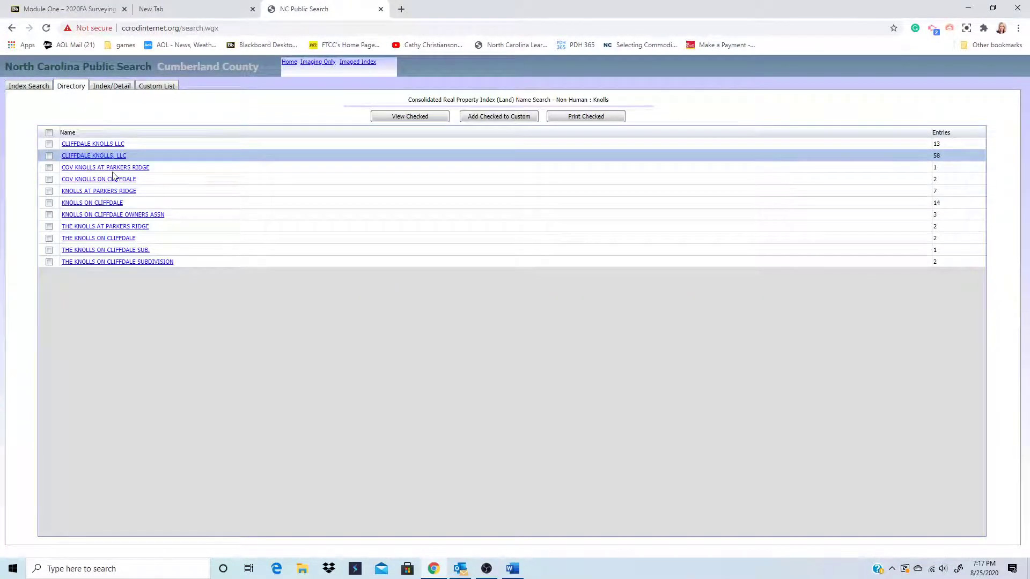
{"action": "left_click", "coordinate": [105, 144]}
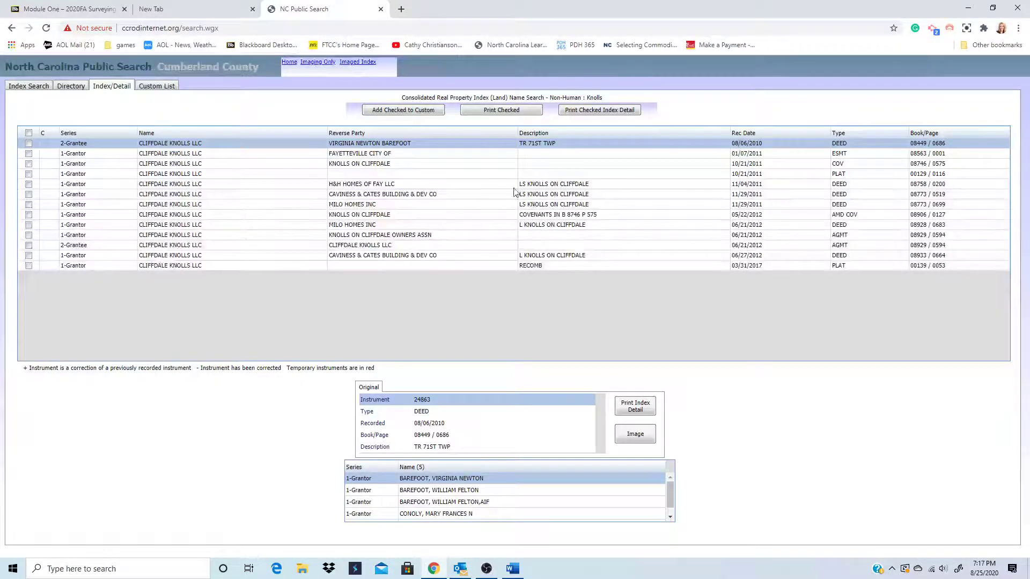
{"action": "left_click", "coordinate": [86, 176]}
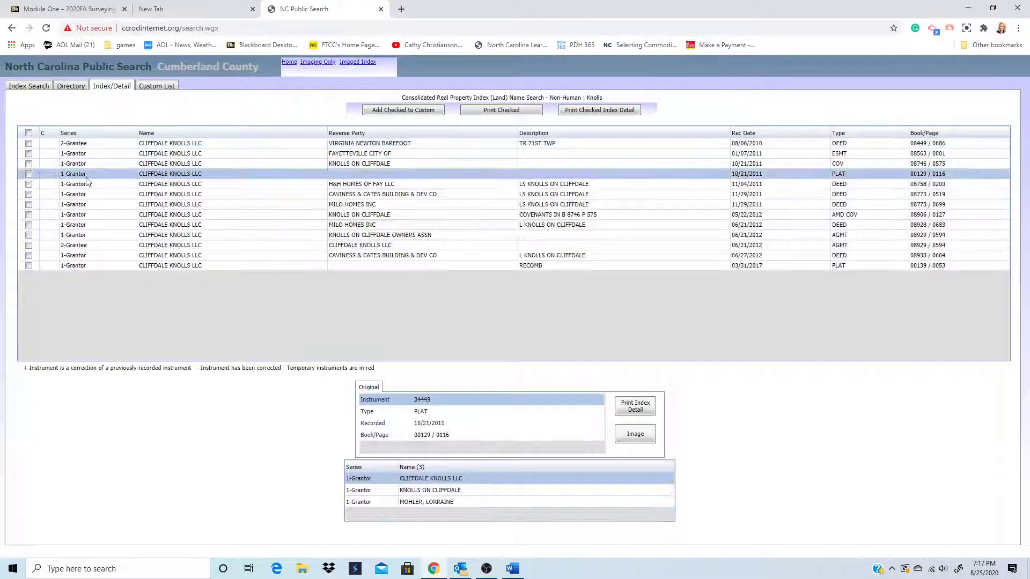
{"action": "left_click", "coordinate": [29, 175]}
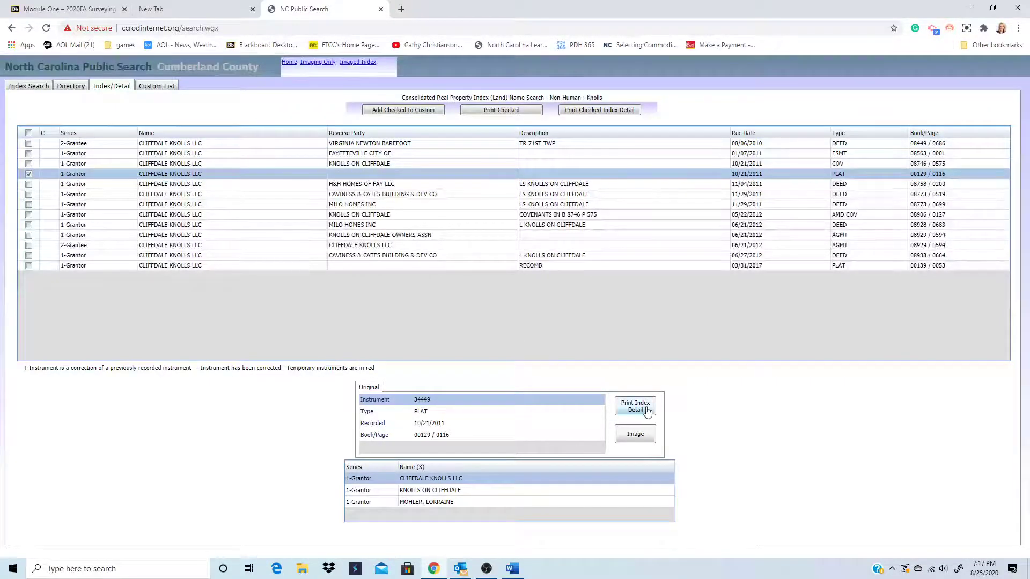
{"action": "left_click", "coordinate": [643, 437]}
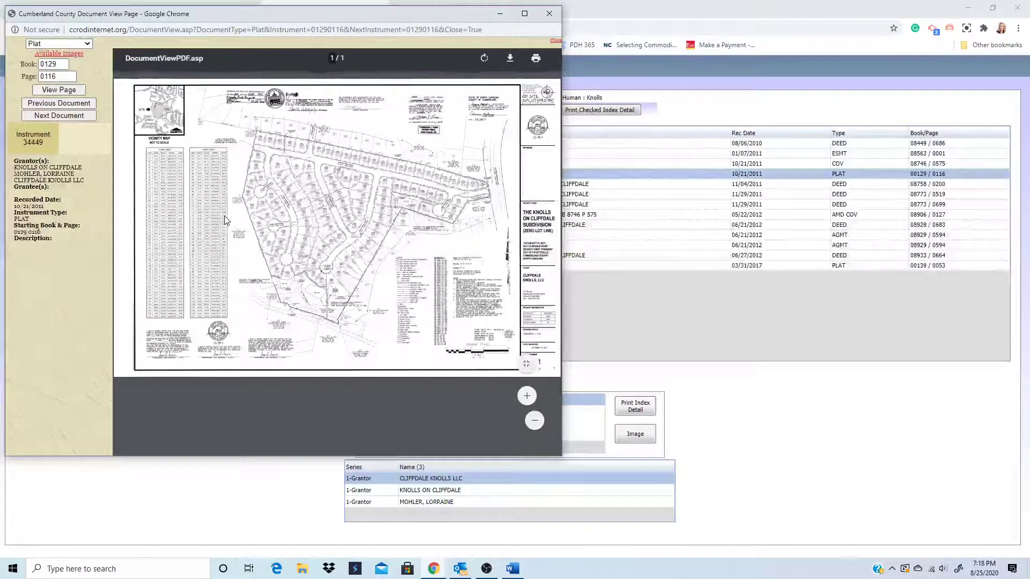
- Print the plat to PDF, saving it on the Desktop as 'Plat Book 129, page 116'
{"action": "left_click", "coordinate": [536, 62]}
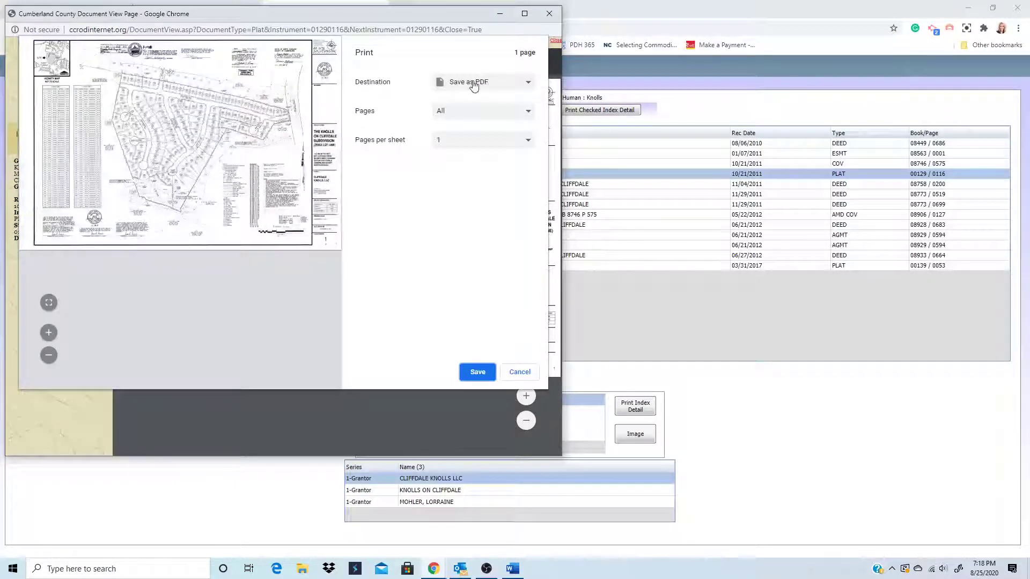
{"action": "left_click", "coordinate": [480, 374]}
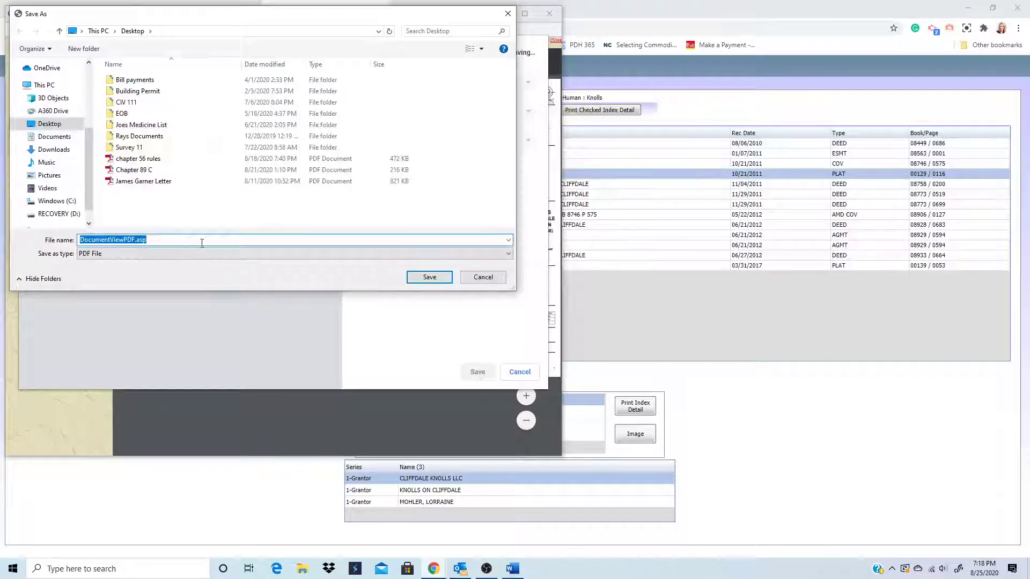
{"action": "type", "text": "Plat"}
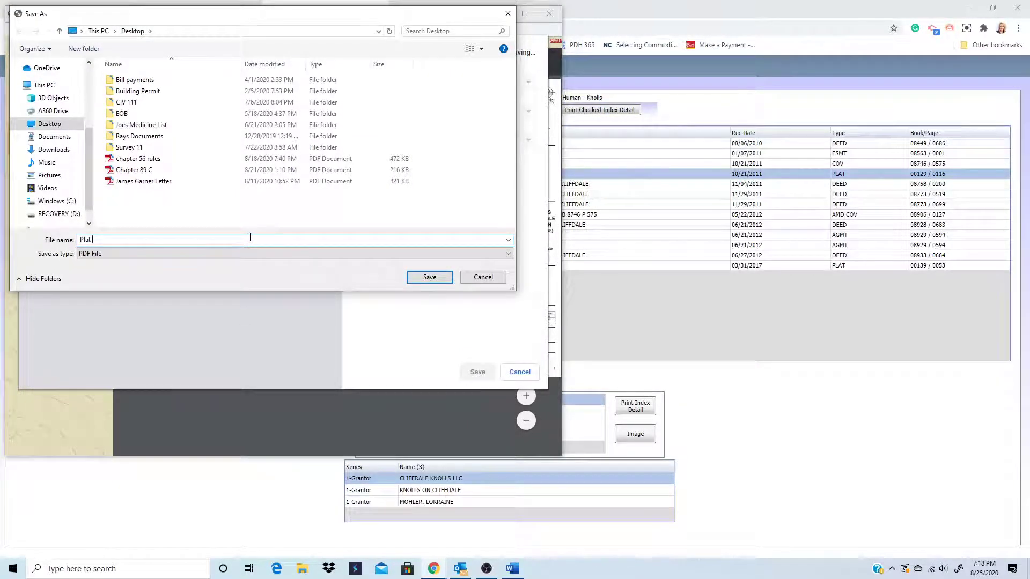
{"action": "type", "text": " K"}
{"action": "type", "text": "nols "}
{"action": "type", "text": "l"}
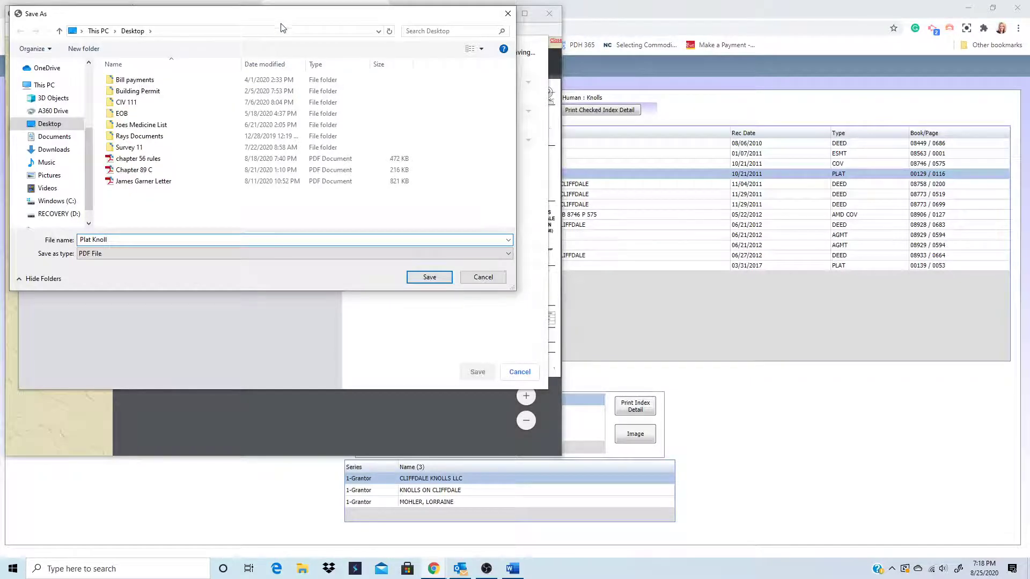
{"action": "left_click_drag", "start_coordinate": [283, 27], "coordinate": [492, 259]}
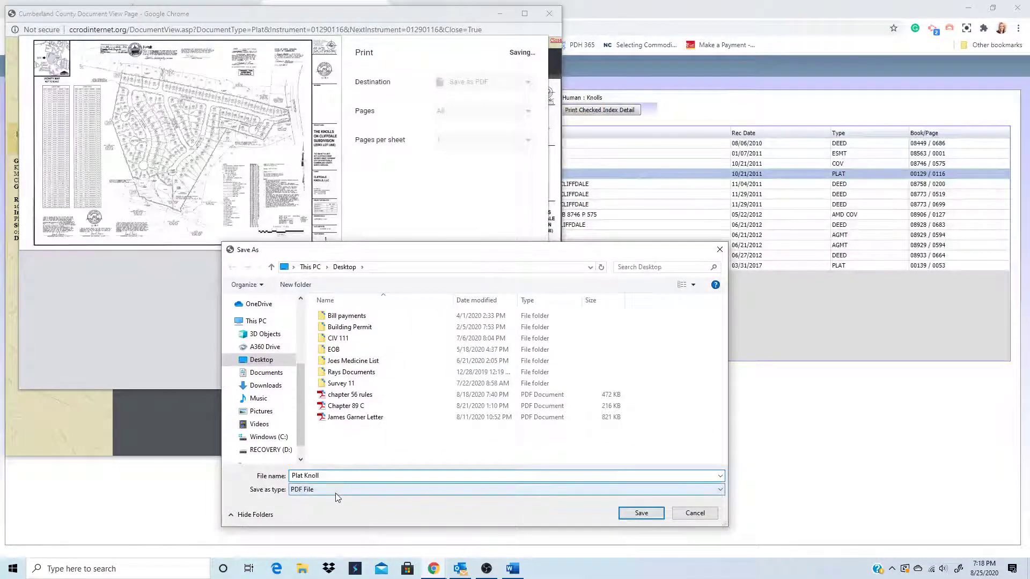
{"action": "key", "text": "BackSpace"}
{"action": "key", "text": "BackSpace"}
{"action": "key", "text": "BackSpace"}
{"action": "key", "text": "BackSpace"}
{"action": "type", "text": "Book "}
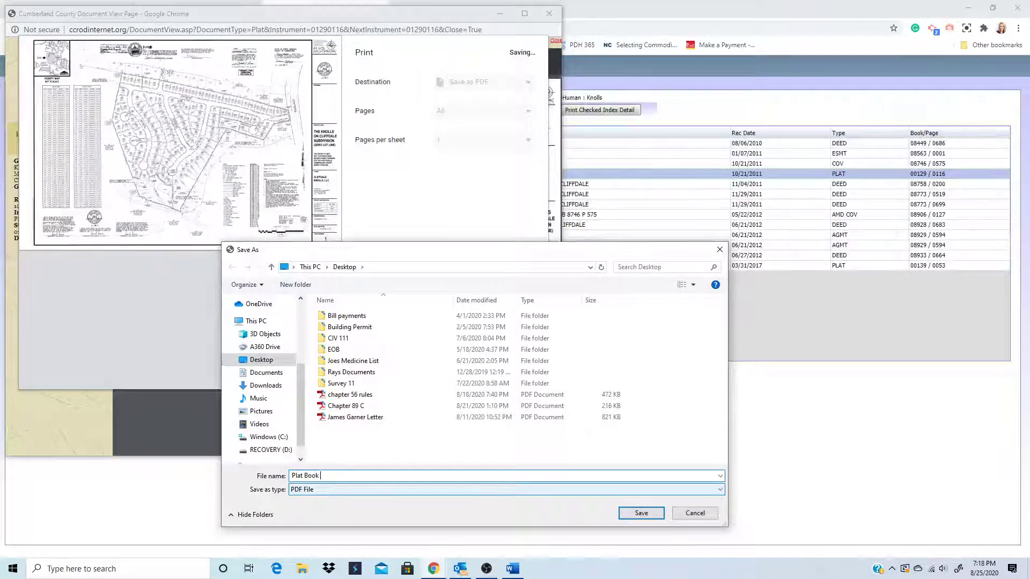
{"action": "type", "text": "129, page 116"}
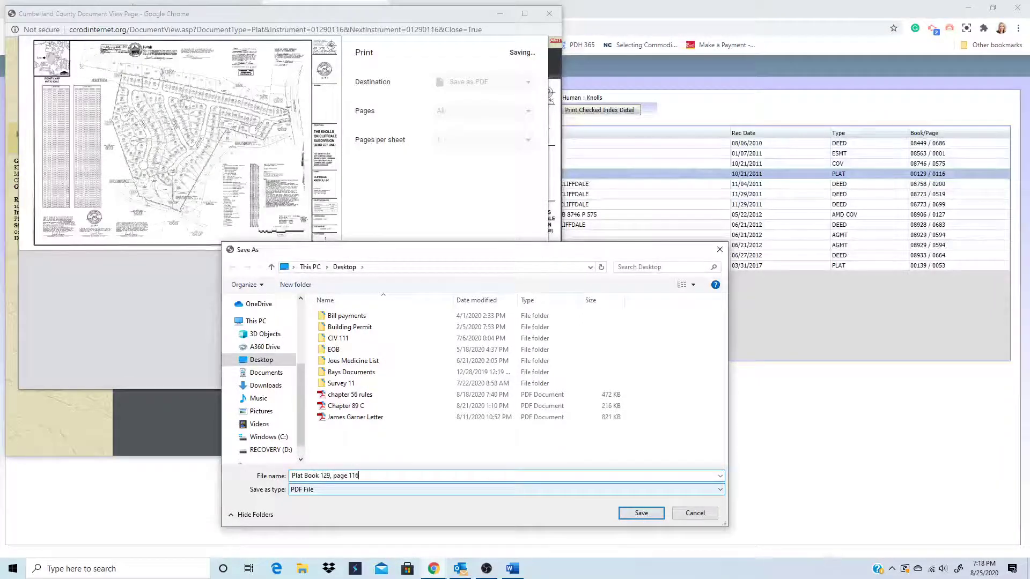
{"action": "left_click", "coordinate": [641, 514]}
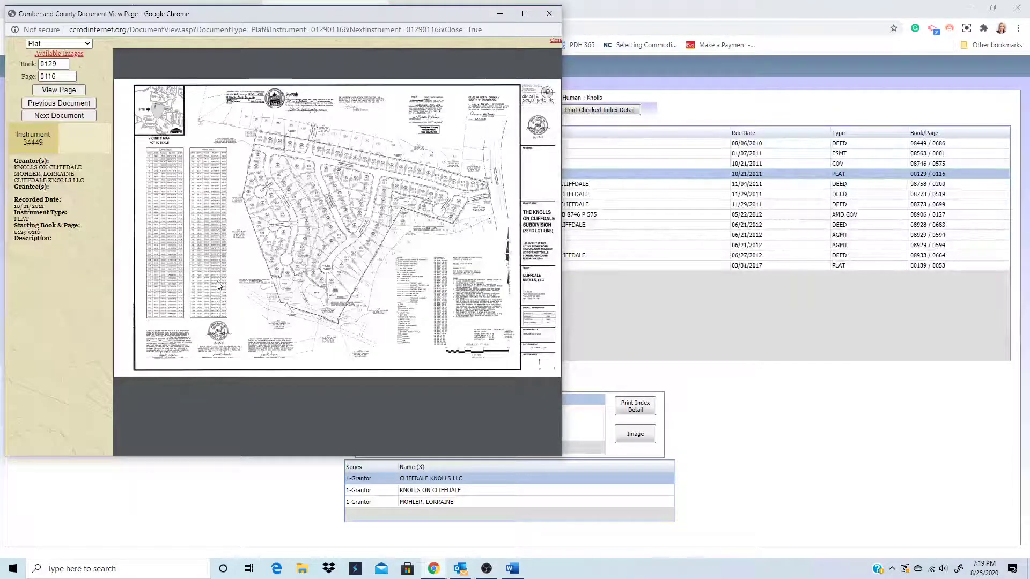
- Close the plat viewer, check the COV record instead of PLAT, and show its Book 08746 Page 0575 details
{"action": "mouse_move", "coordinate": [73, 54]}
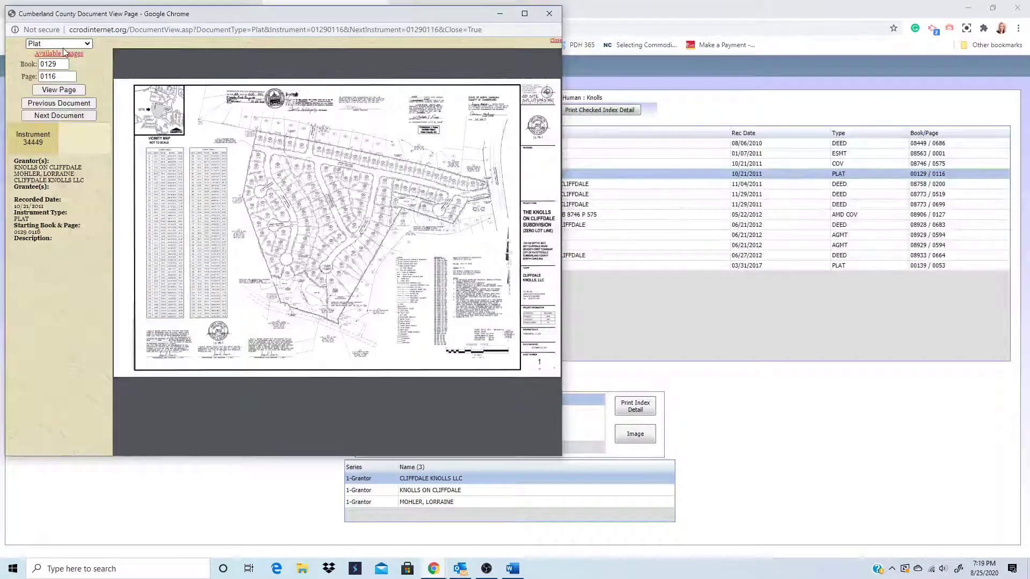
{"action": "left_click", "coordinate": [549, 13]}
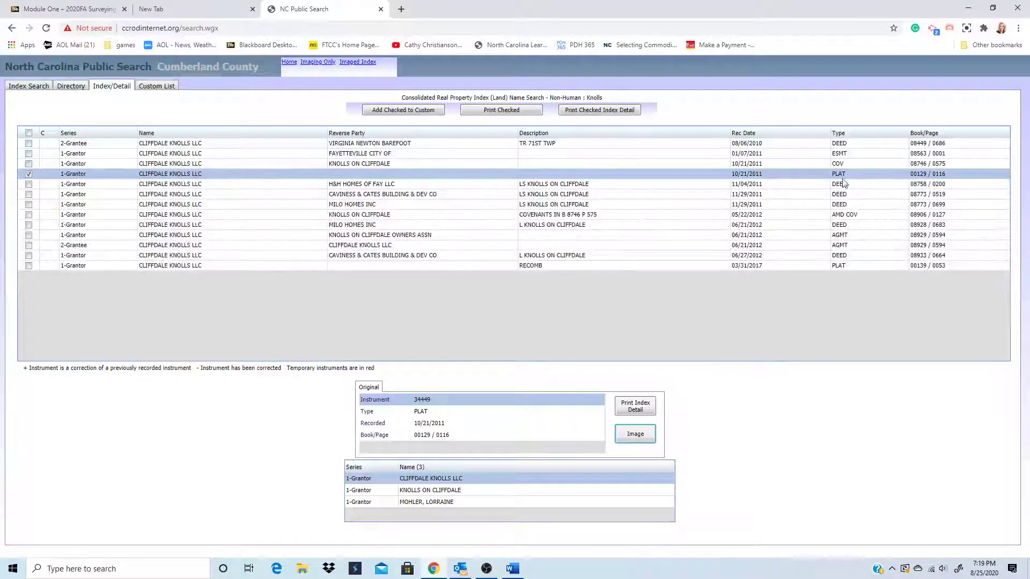
{"action": "left_click", "coordinate": [29, 164]}
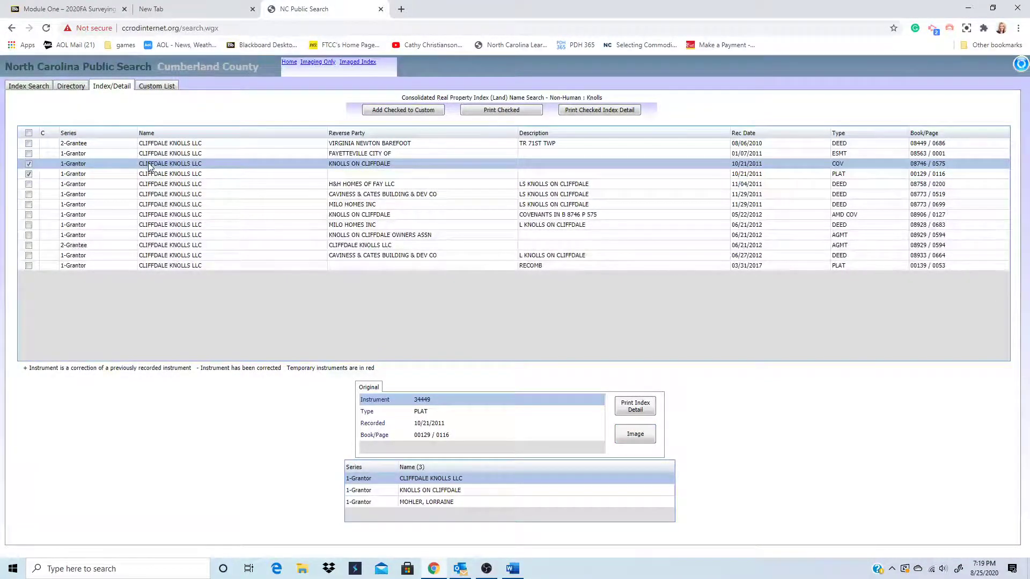
{"action": "left_click", "coordinate": [29, 174]}
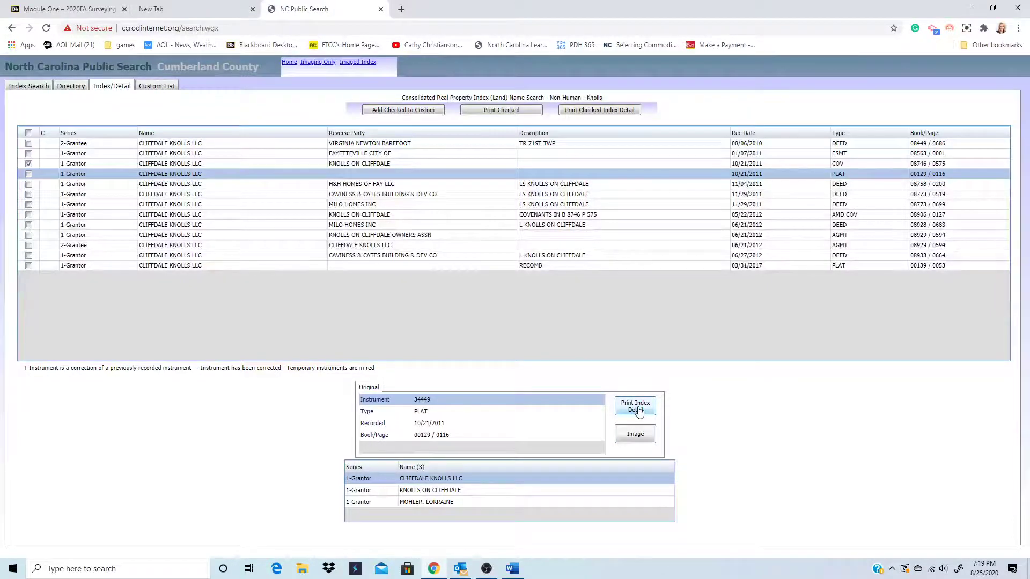
{"action": "left_click", "coordinate": [629, 441]}
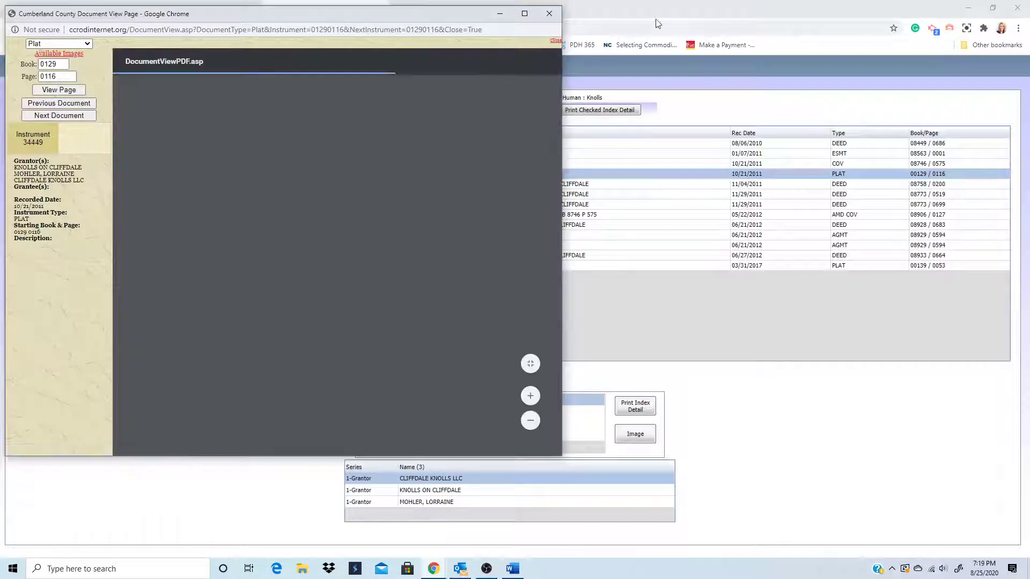
{"action": "left_click", "coordinate": [553, 13]}
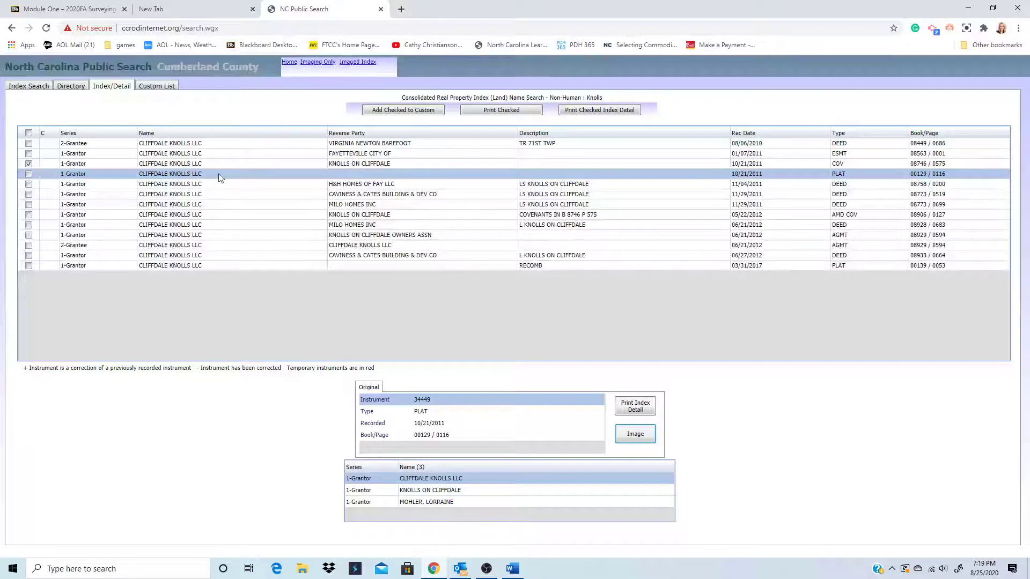
{"action": "left_click", "coordinate": [30, 165]}
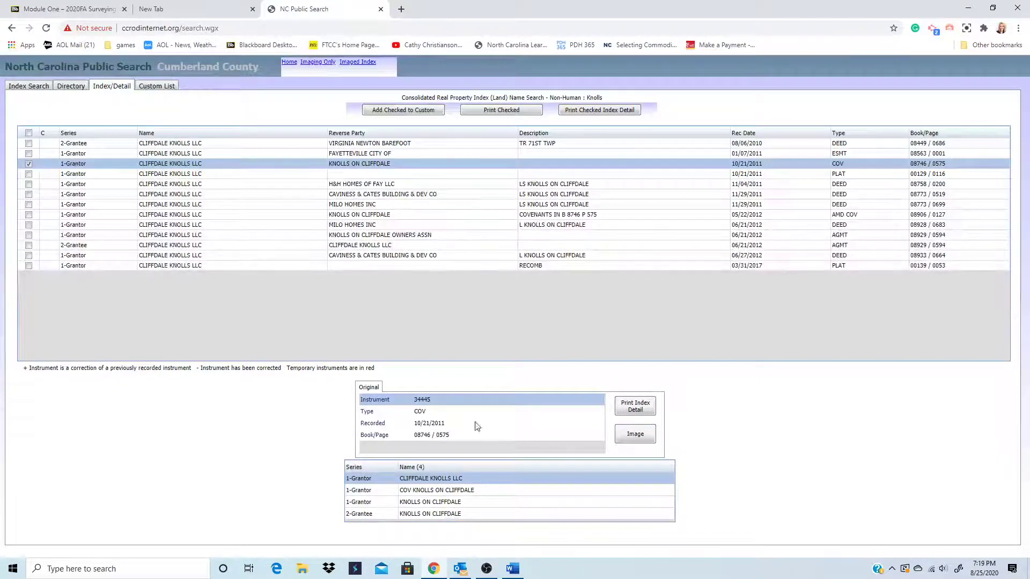
- Open the Book 8746 Page 0575 covenant image, read through all its pages, then close it
{"action": "left_click", "coordinate": [633, 438]}
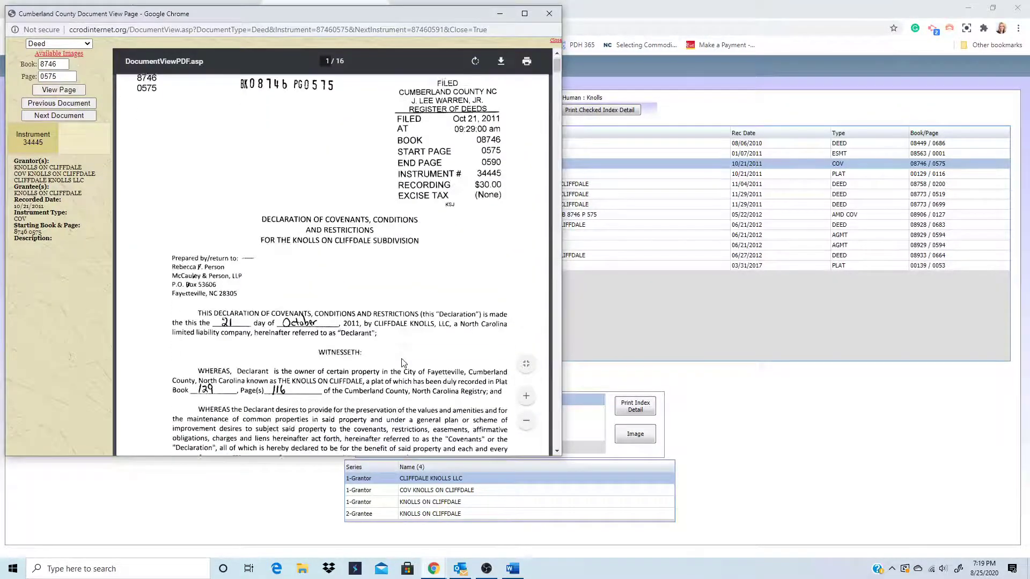
{"action": "scroll", "coordinate": [403, 363], "scroll_direction": "down", "scroll_amount": 5}
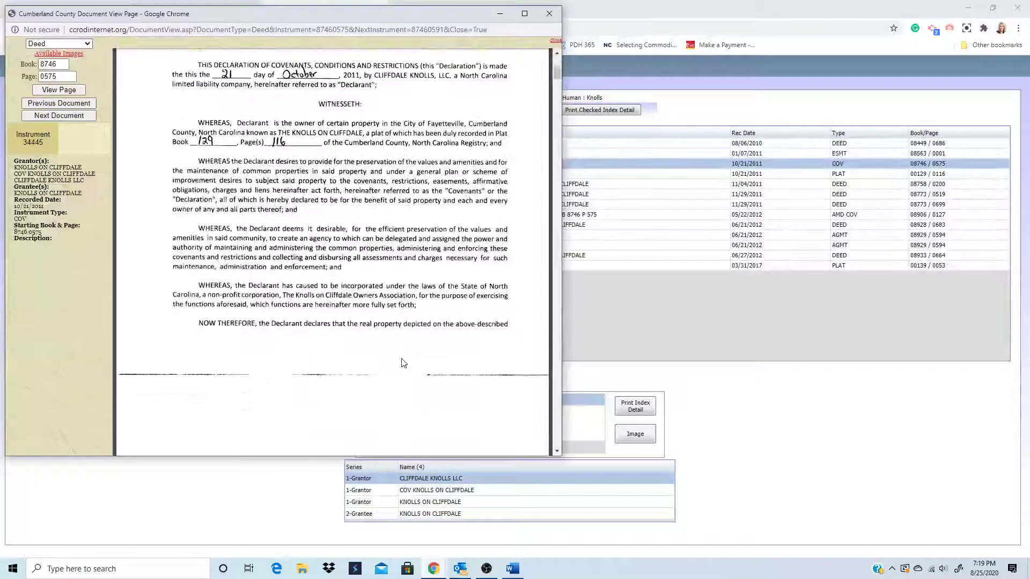
{"action": "scroll", "coordinate": [403, 363], "scroll_direction": "down", "scroll_amount": 7}
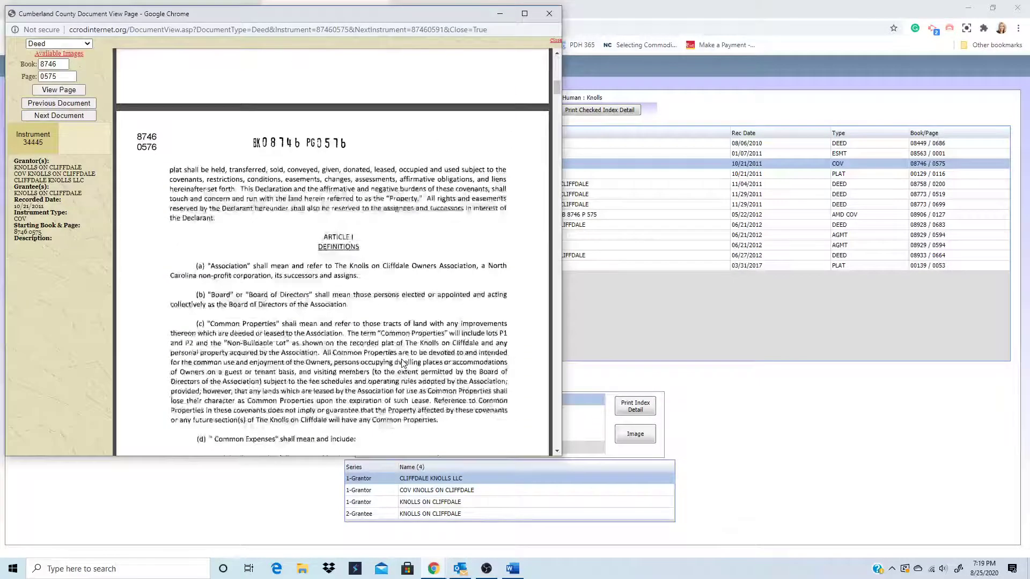
{"action": "scroll", "coordinate": [404, 363], "scroll_direction": "down", "scroll_amount": 10}
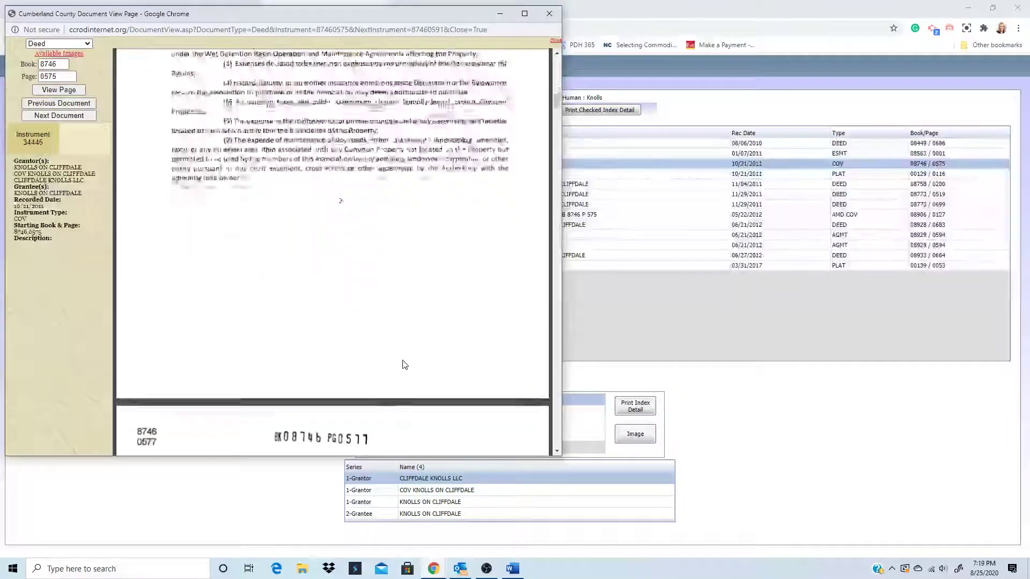
{"action": "scroll", "coordinate": [404, 364], "scroll_direction": "down", "scroll_amount": 4}
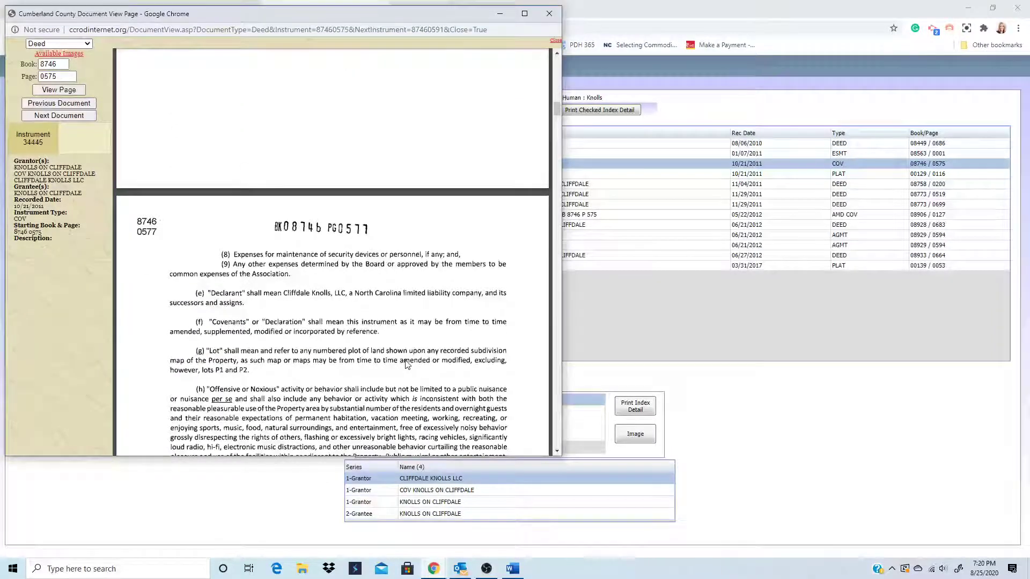
{"action": "scroll", "coordinate": [408, 365], "scroll_direction": "down", "scroll_amount": 1}
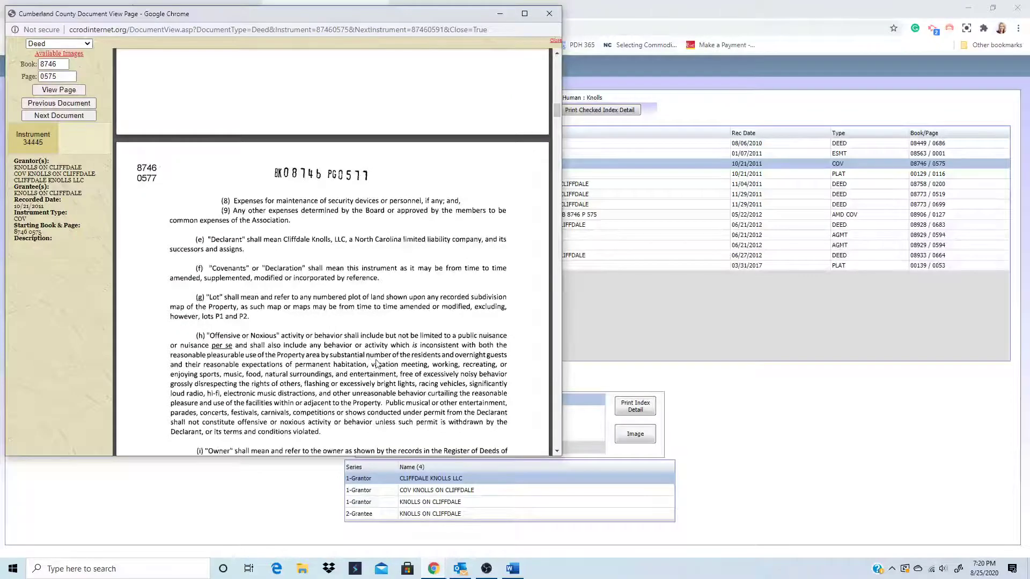
{"action": "scroll", "coordinate": [377, 363], "scroll_direction": "down", "scroll_amount": 5}
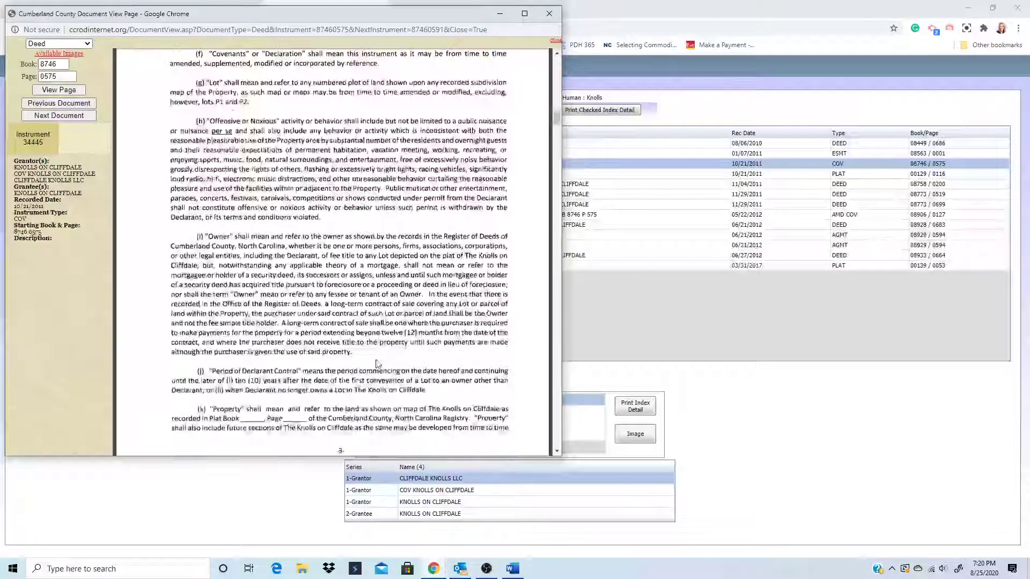
{"action": "scroll", "coordinate": [377, 363], "scroll_direction": "down", "scroll_amount": 1}
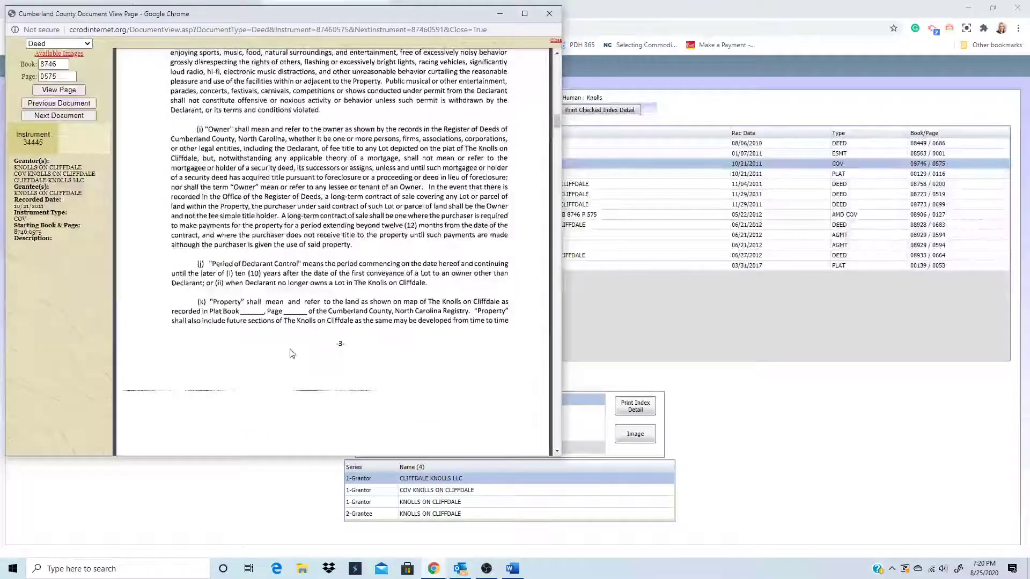
{"action": "scroll", "coordinate": [335, 372], "scroll_direction": "down", "scroll_amount": 3}
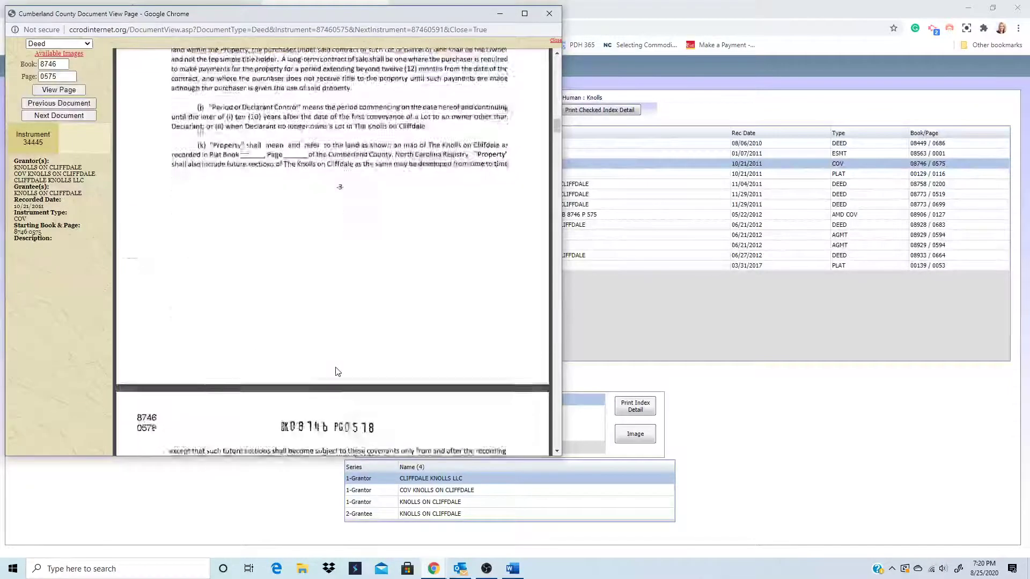
{"action": "scroll", "coordinate": [336, 372], "scroll_direction": "down", "scroll_amount": 6}
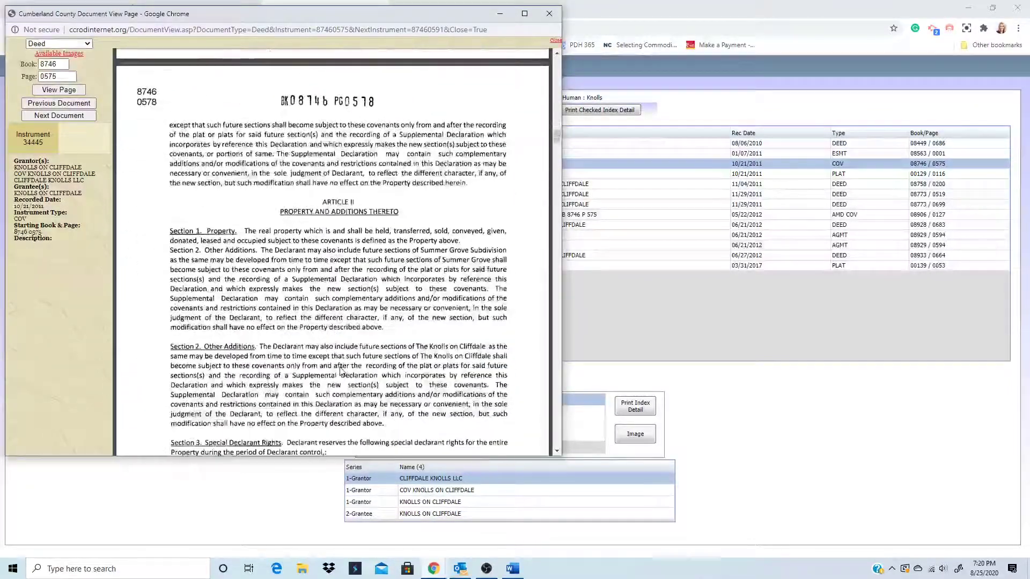
{"action": "scroll", "coordinate": [347, 352], "scroll_direction": "down", "scroll_amount": 4}
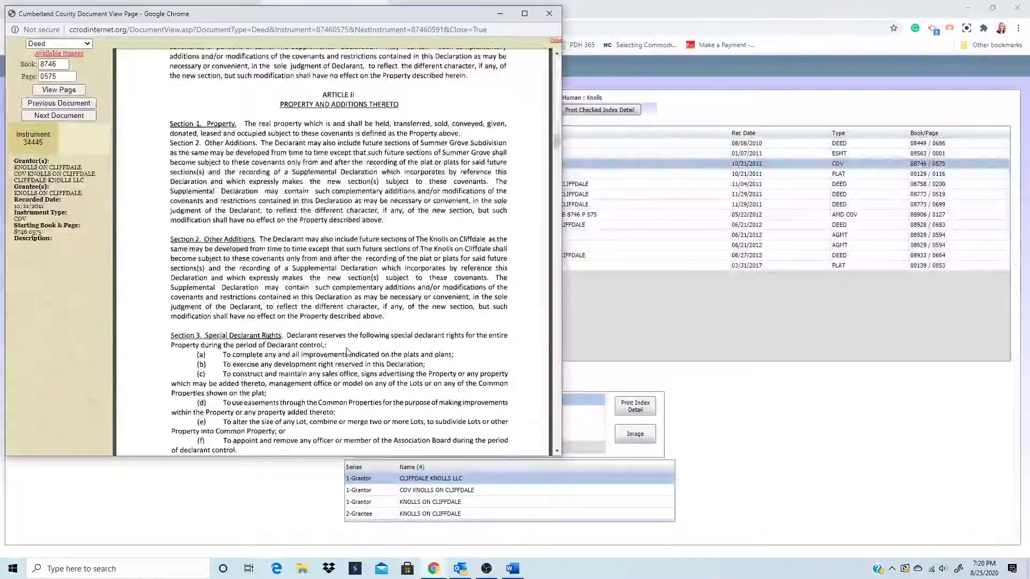
{"action": "scroll", "coordinate": [347, 352], "scroll_direction": "down", "scroll_amount": 6}
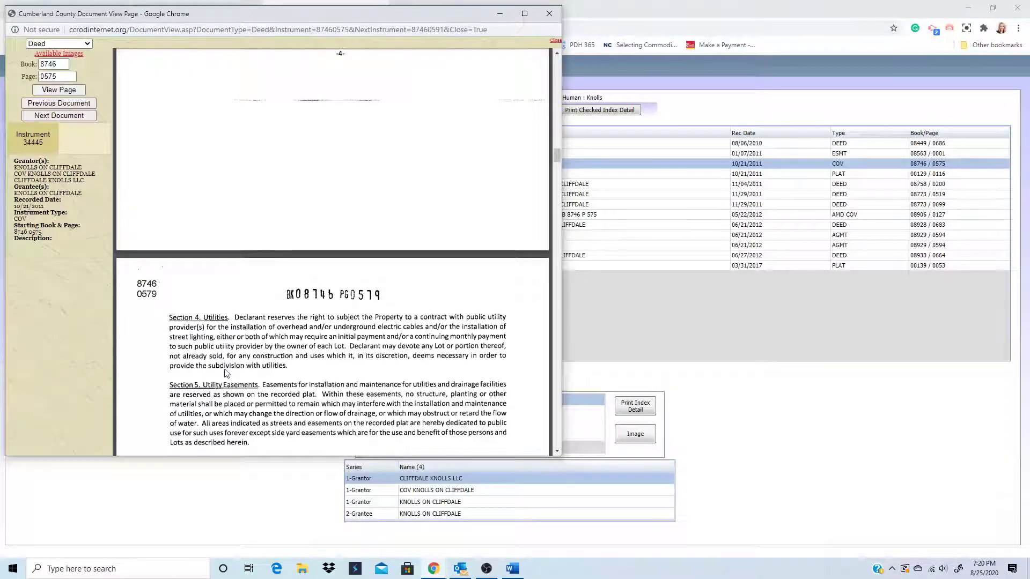
{"action": "scroll", "coordinate": [253, 380], "scroll_direction": "down", "scroll_amount": 2}
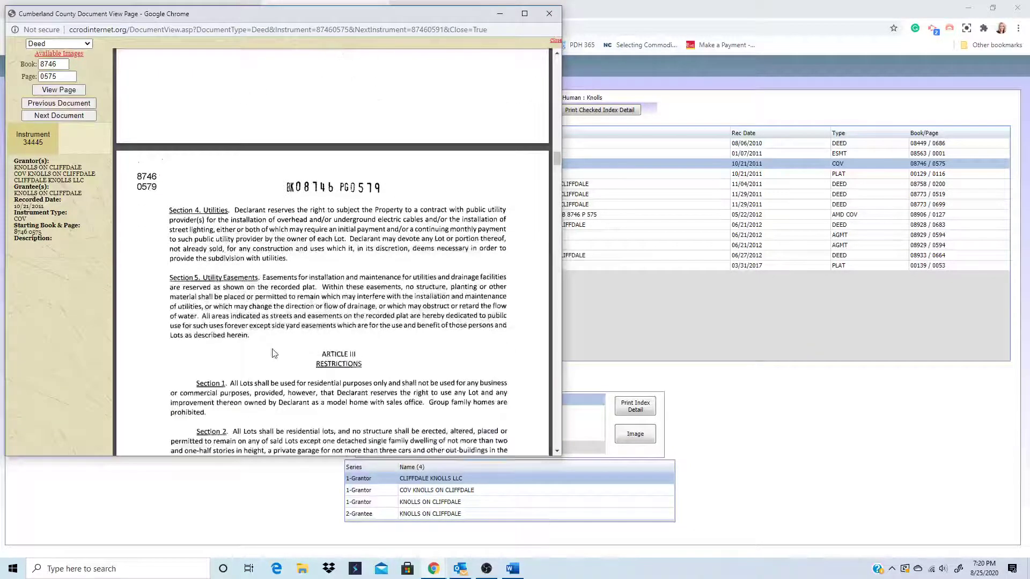
{"action": "scroll", "coordinate": [283, 386], "scroll_direction": "down", "scroll_amount": 3}
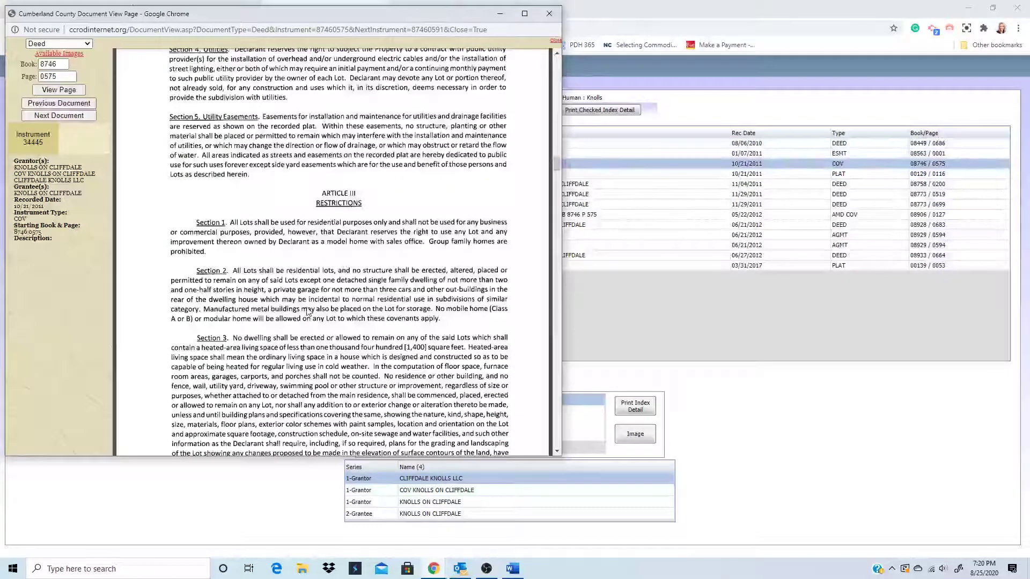
{"action": "scroll", "coordinate": [309, 314], "scroll_direction": "down", "scroll_amount": 1}
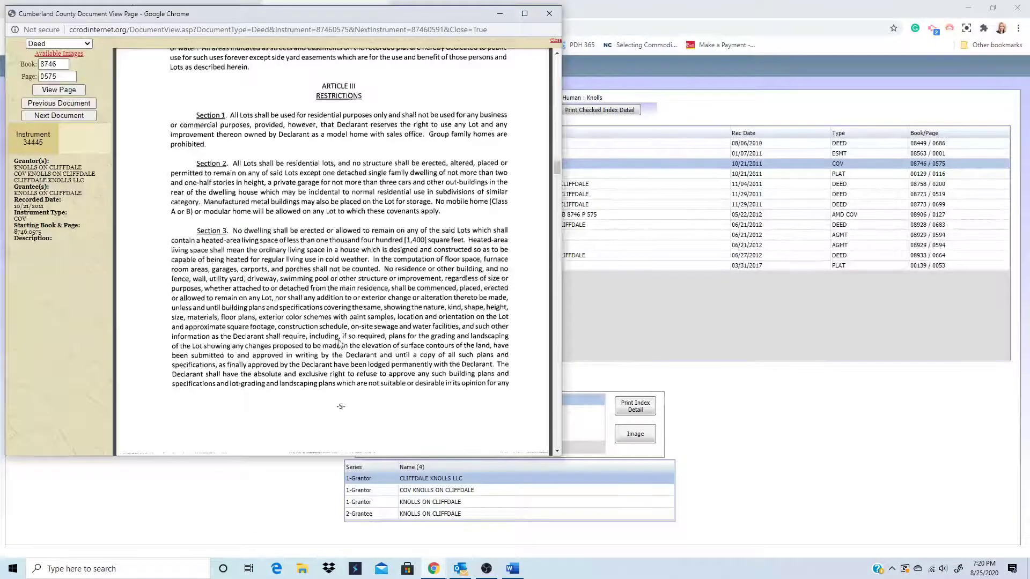
{"action": "scroll", "coordinate": [325, 375], "scroll_direction": "down", "scroll_amount": 1}
{"action": "scroll", "coordinate": [325, 377], "scroll_direction": "down", "scroll_amount": 6}
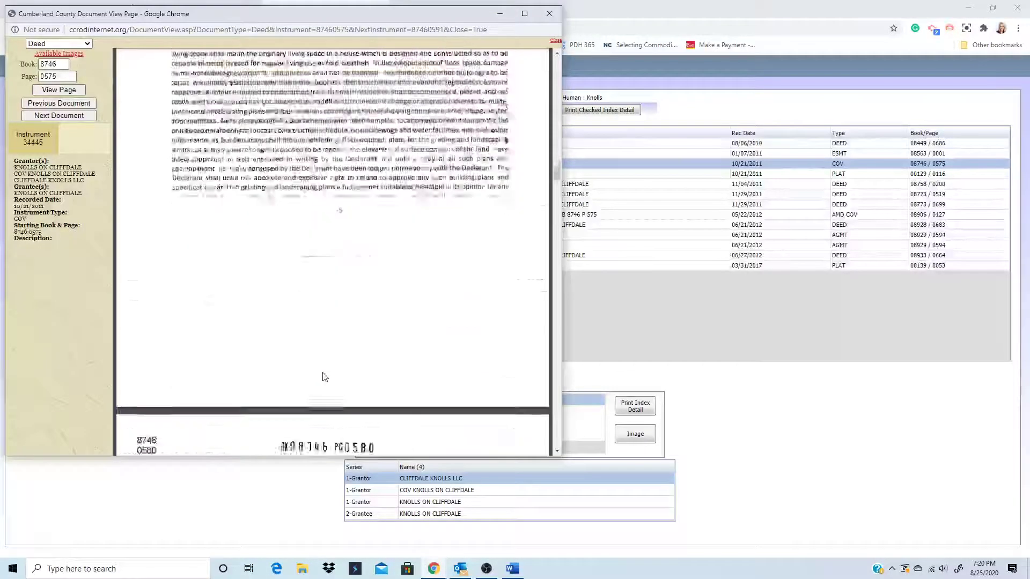
{"action": "scroll", "coordinate": [324, 376], "scroll_direction": "down", "scroll_amount": 2}
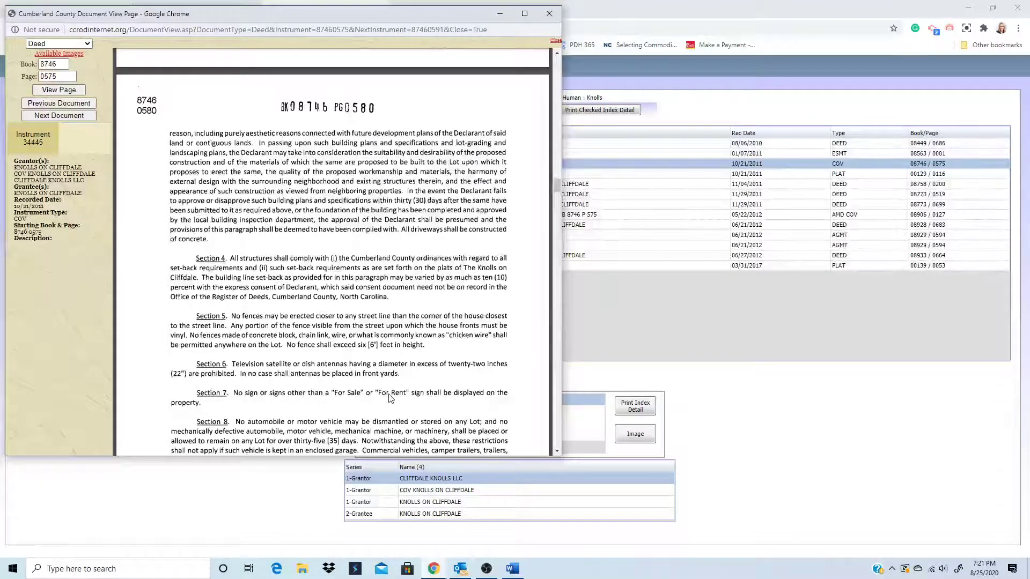
{"action": "scroll", "coordinate": [390, 398], "scroll_direction": "down", "scroll_amount": 3}
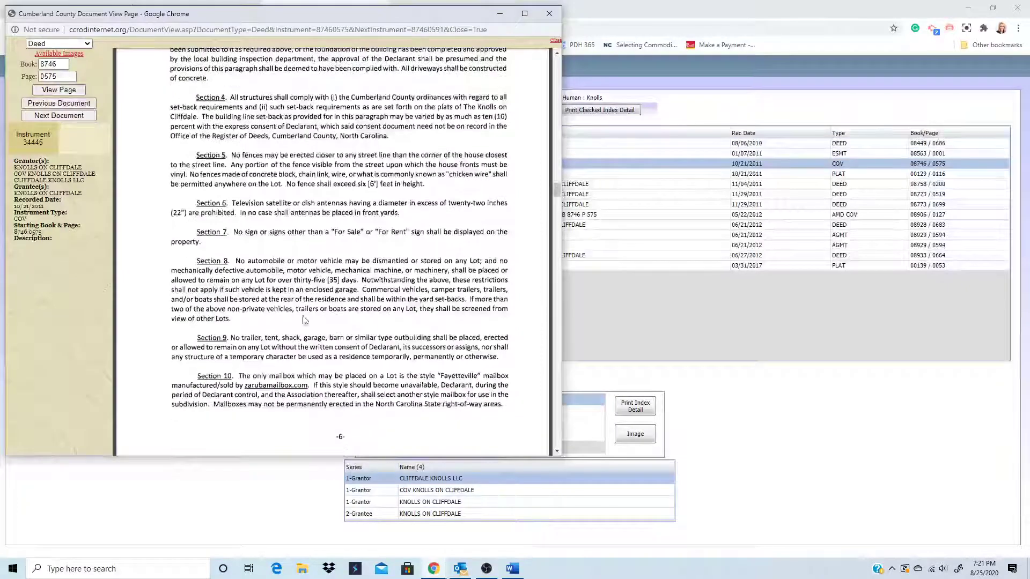
{"action": "scroll", "coordinate": [303, 316], "scroll_direction": "down", "scroll_amount": 2}
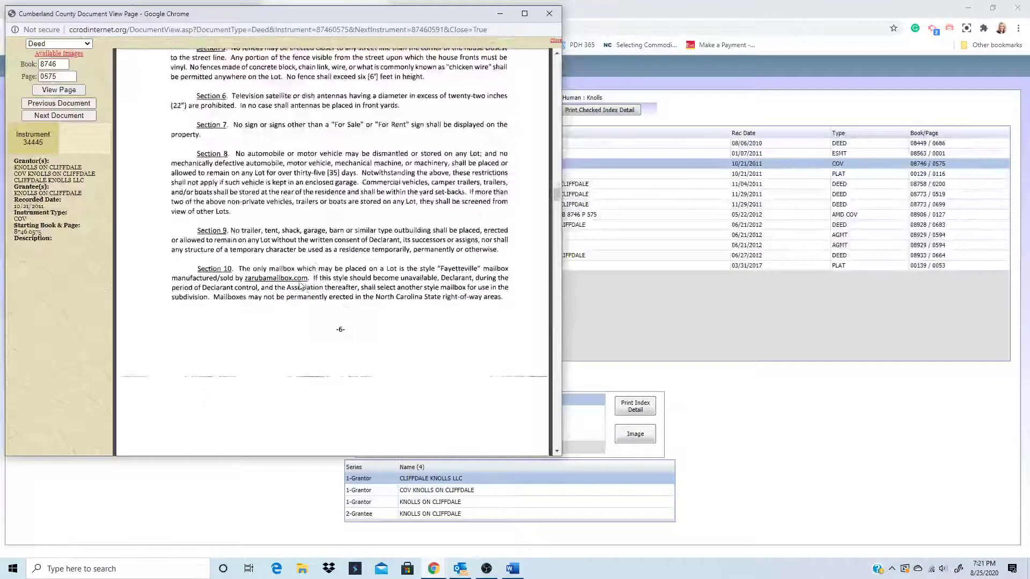
{"action": "scroll", "coordinate": [375, 295], "scroll_direction": "down", "scroll_amount": 6}
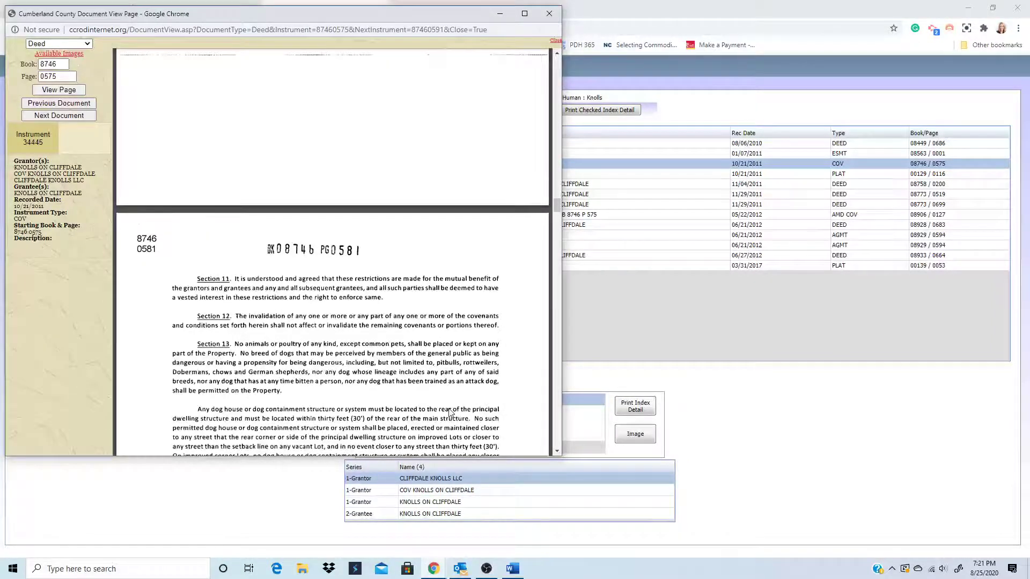
{"action": "scroll", "coordinate": [252, 385], "scroll_direction": "down", "scroll_amount": 1}
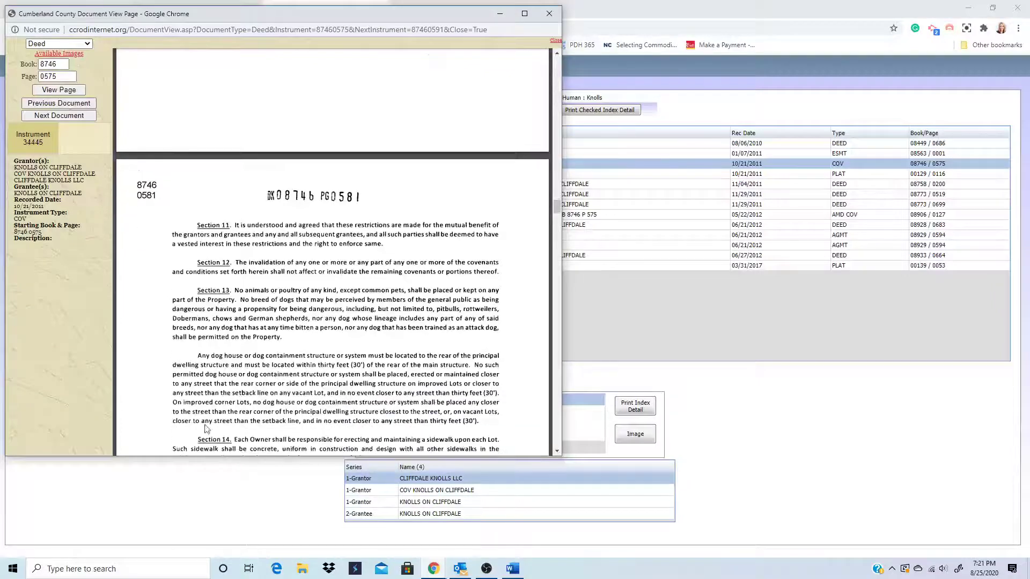
{"action": "scroll", "coordinate": [252, 385], "scroll_direction": "down", "scroll_amount": 4}
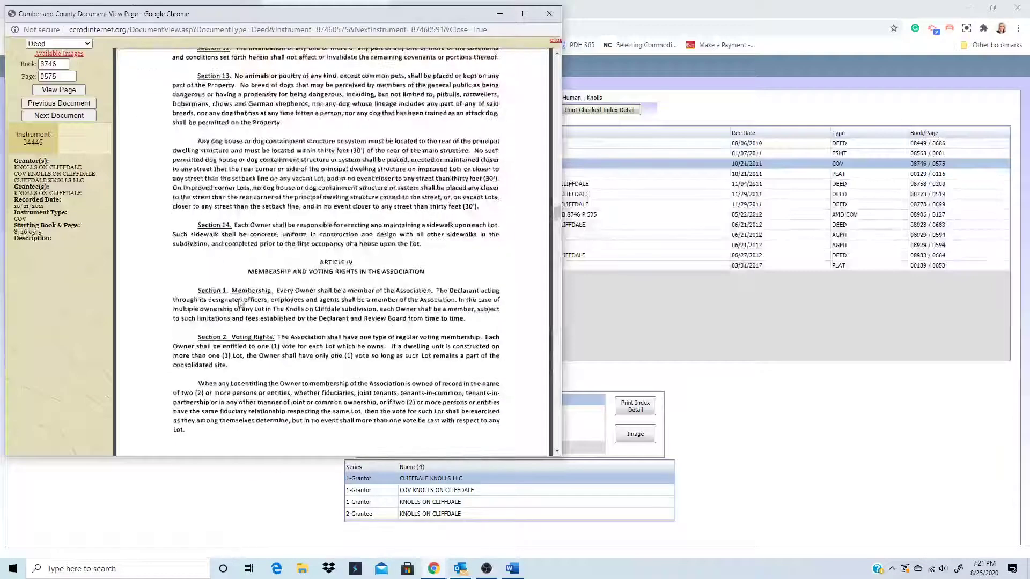
{"action": "left_click", "coordinate": [549, 14]}
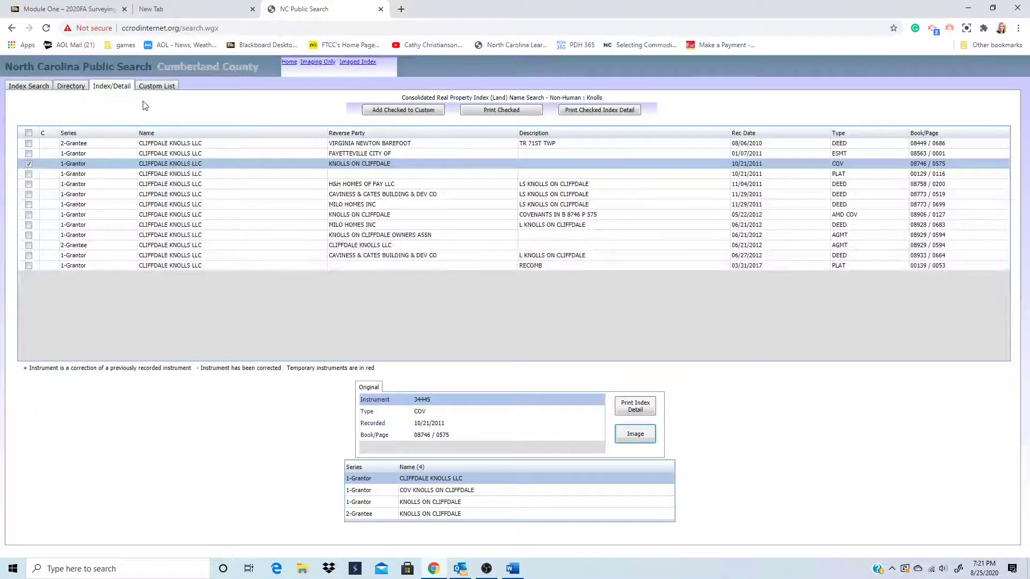
- On the Index Search form, switch to Human names, replace Knolls with the person's surname, and search
{"action": "left_click", "coordinate": [19, 85]}
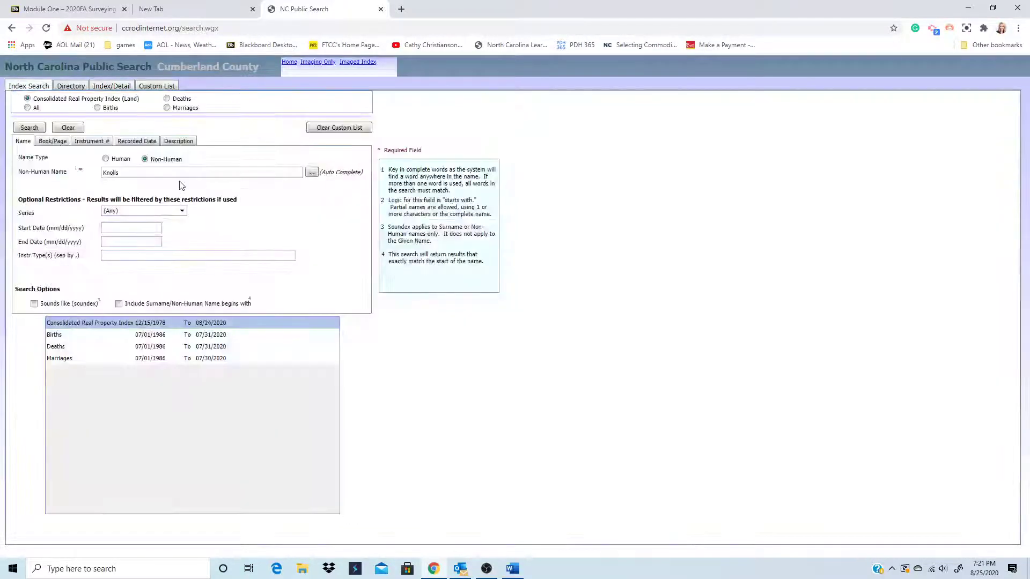
{"action": "left_click_drag", "start_coordinate": [127, 174], "coordinate": [98, 176]}
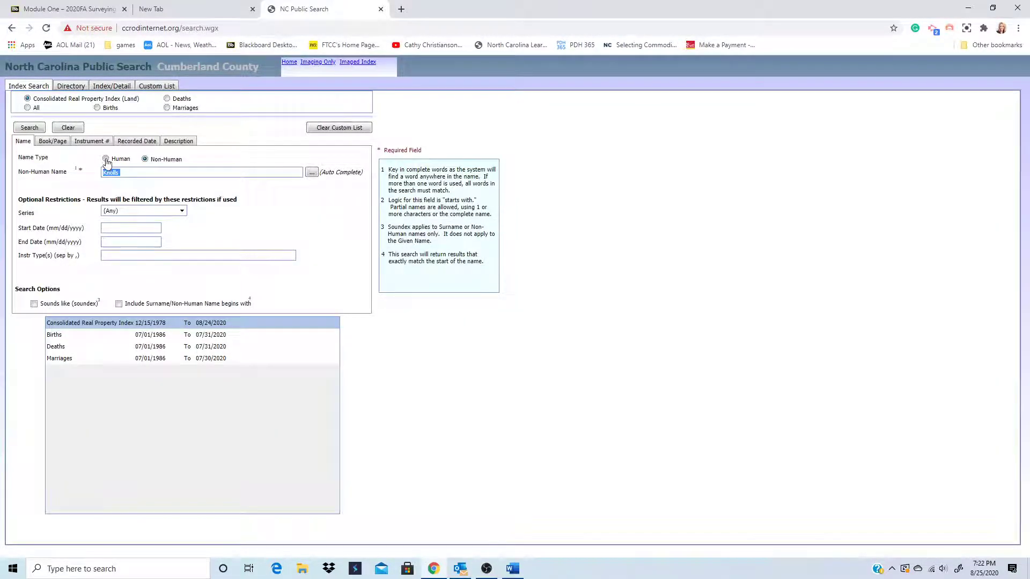
{"action": "left_click", "coordinate": [114, 159]}
{"action": "left_click", "coordinate": [106, 159]}
{"action": "left_click_drag", "start_coordinate": [124, 176], "coordinate": [102, 176]}
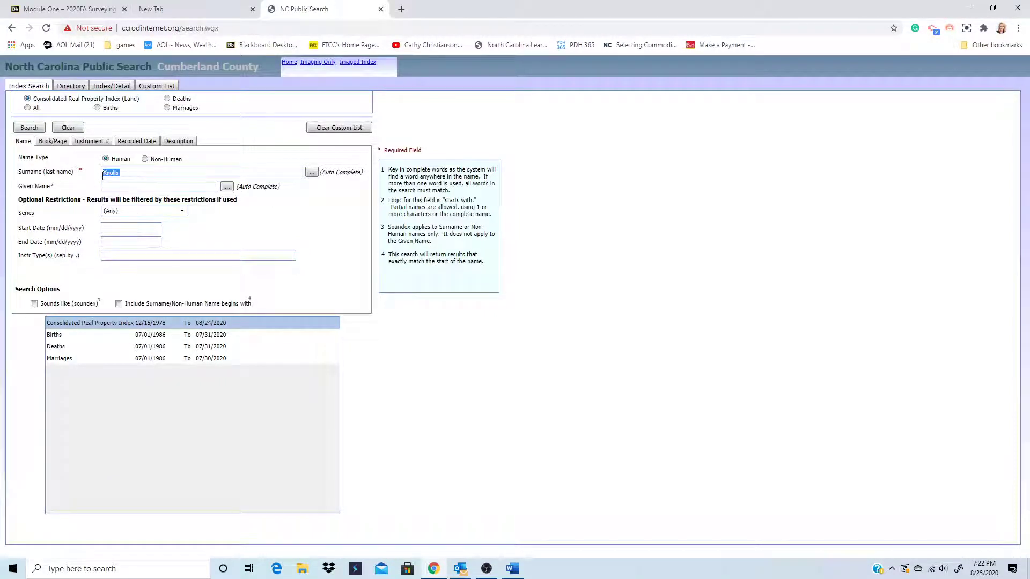
{"action": "key", "text": "BackSpace"}
{"action": "type", "text": "christoia"}
{"action": "key", "text": "BackSpace"}
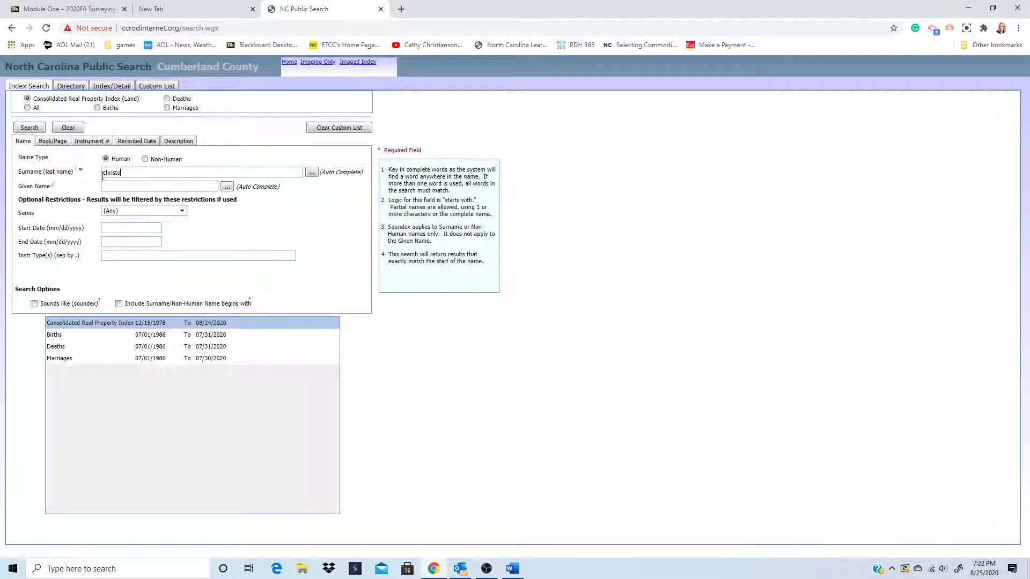
{"action": "key", "text": "BackSpace"}
{"action": "type", "text": "ianson"}
{"action": "left_click", "coordinate": [29, 129]}
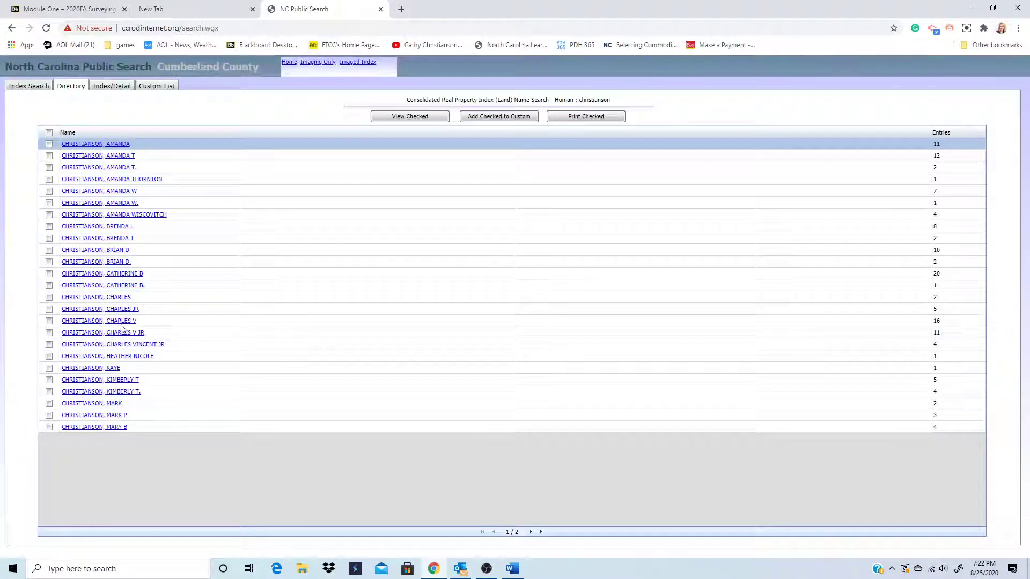
- Show the person's records, tick the 11/18/2003 CAN row, and view its image (instrument 65476)
{"action": "left_click", "coordinate": [120, 299]}
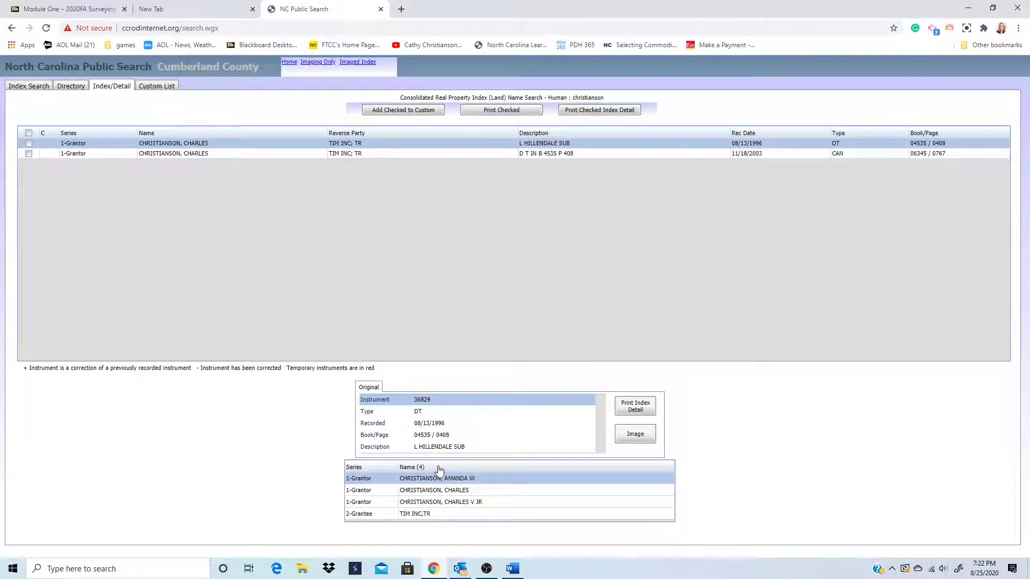
{"action": "left_click", "coordinate": [29, 154]}
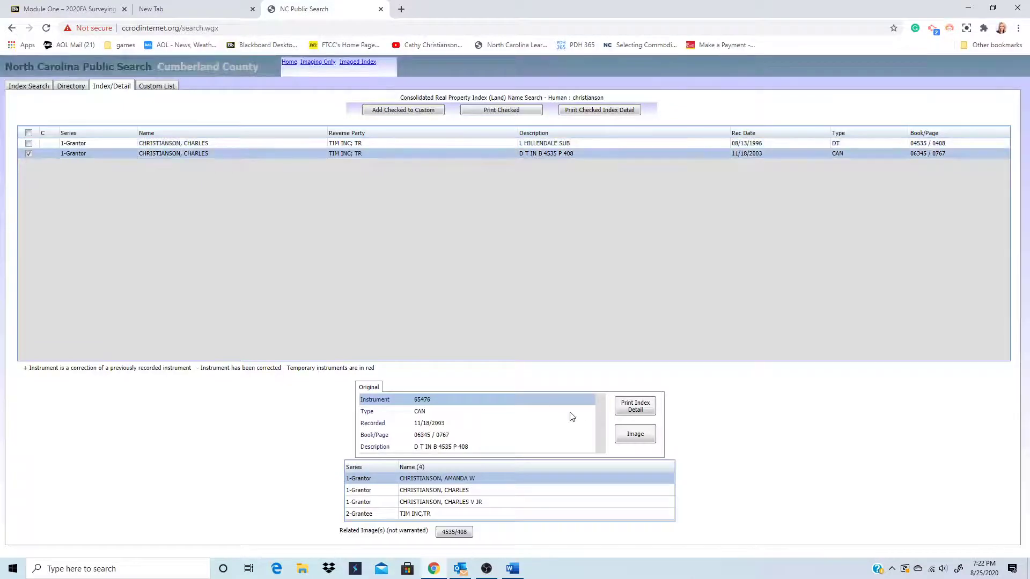
{"action": "left_click", "coordinate": [647, 438]}
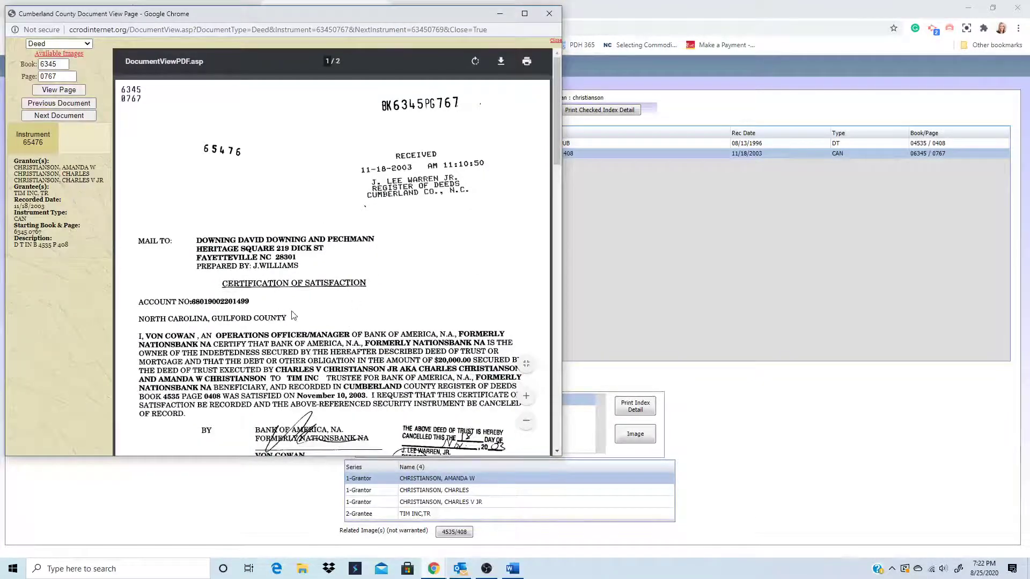
- Review both pages of the Certification of Satisfaction, then bring up its print dialog
{"action": "scroll", "coordinate": [294, 316], "scroll_direction": "down", "scroll_amount": 7}
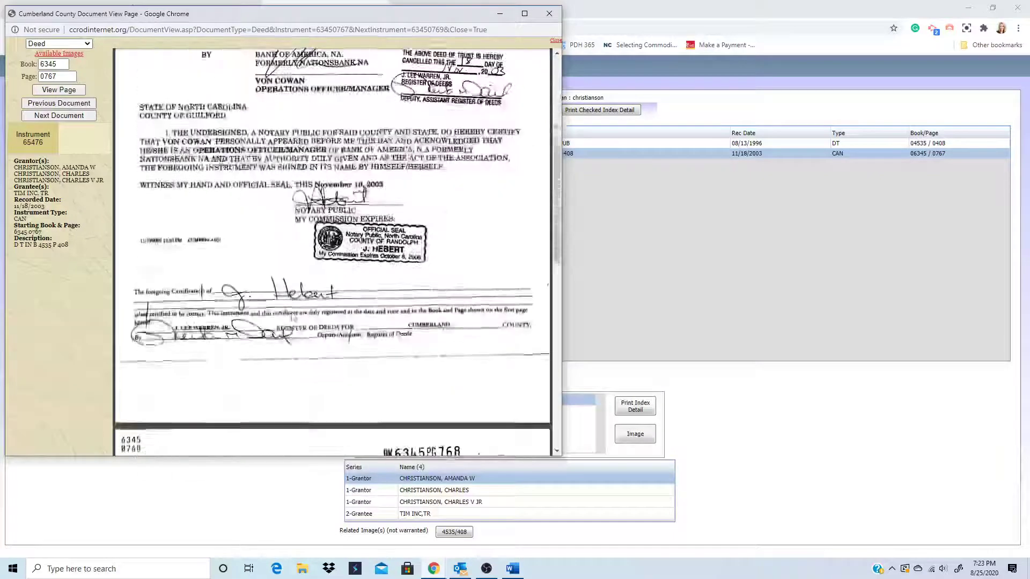
{"action": "scroll", "coordinate": [294, 319], "scroll_direction": "down", "scroll_amount": 7}
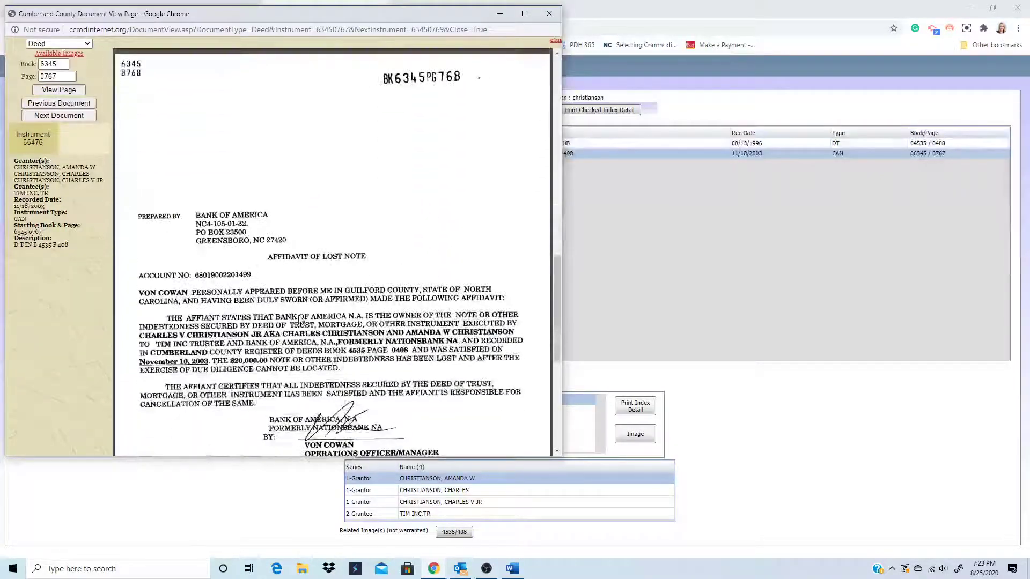
{"action": "scroll", "coordinate": [299, 319], "scroll_direction": "down", "scroll_amount": 6}
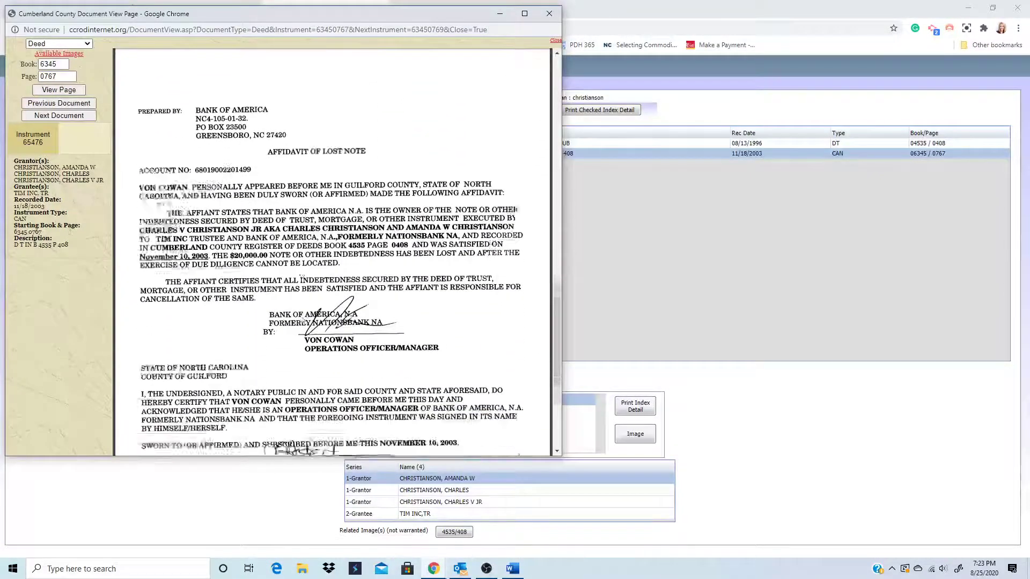
{"action": "scroll", "coordinate": [302, 319], "scroll_direction": "up", "scroll_amount": 15}
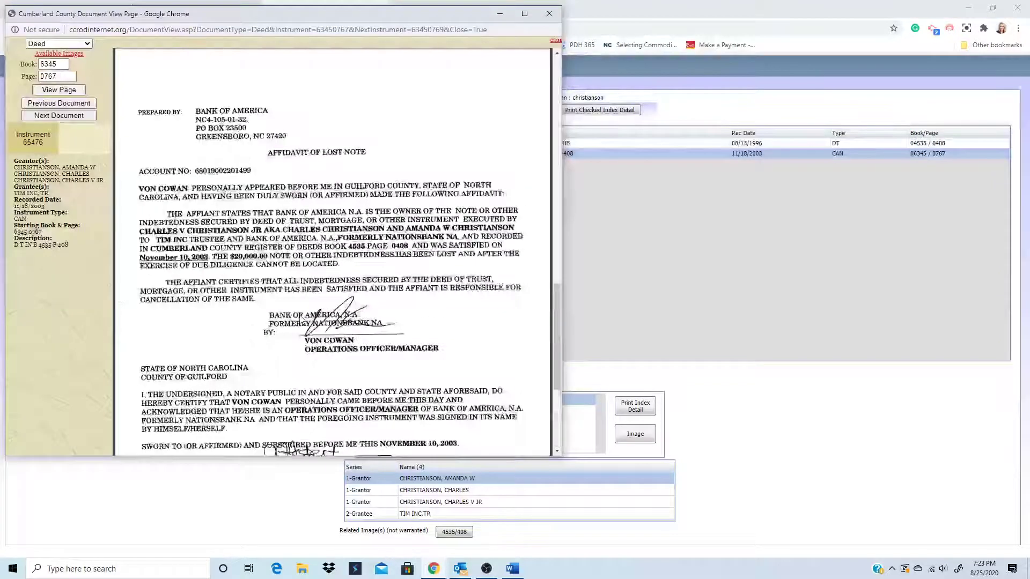
{"action": "scroll", "coordinate": [302, 320], "scroll_direction": "up", "scroll_amount": 2}
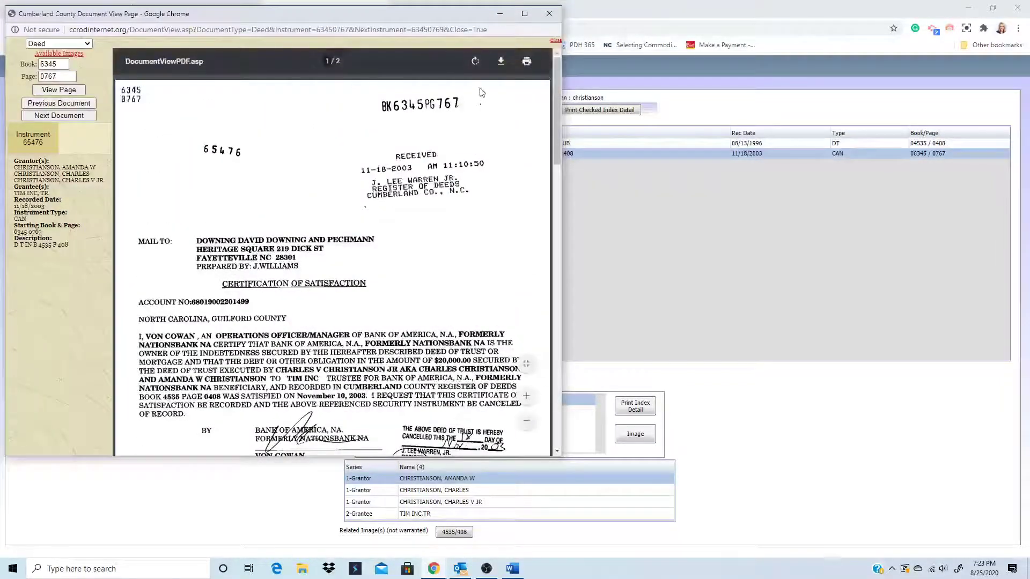
{"action": "left_click", "coordinate": [526, 62]}
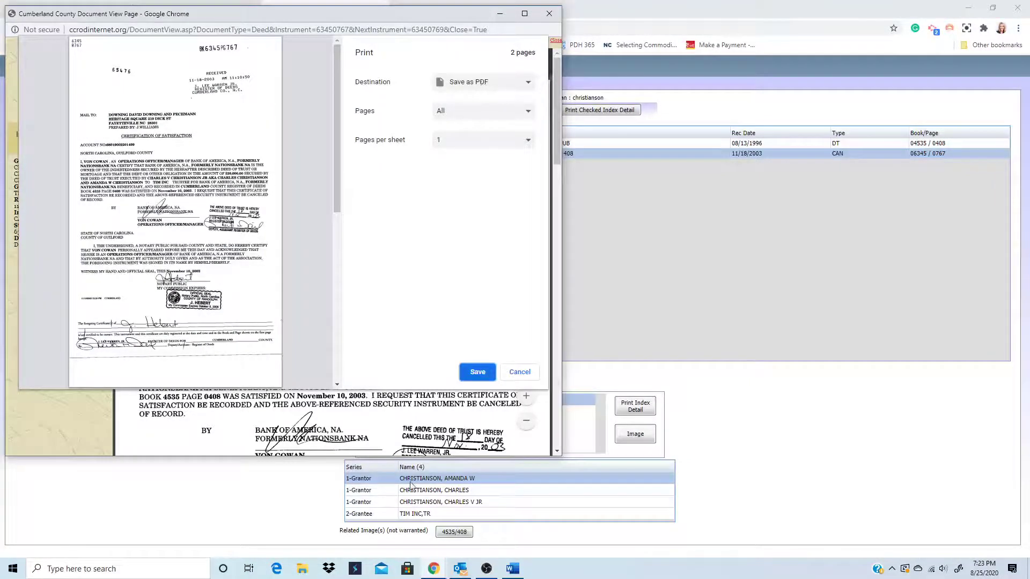
- Download the record to the Desktop as PDF 'DB 6345 Page 767' instead of printing
{"action": "left_click", "coordinate": [520, 372]}
{"action": "left_click", "coordinate": [496, 63]}
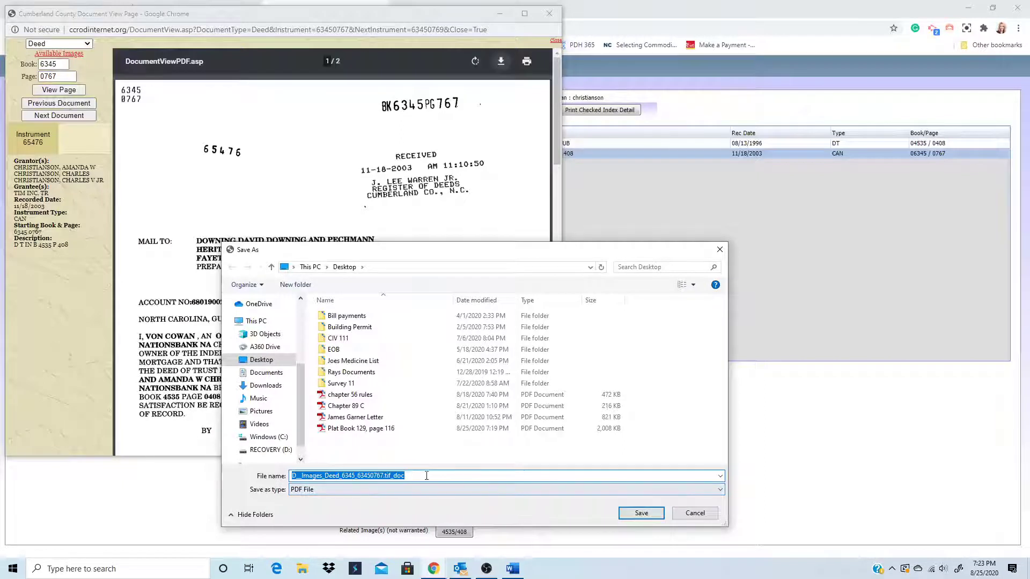
{"action": "left_click", "coordinate": [501, 477]}
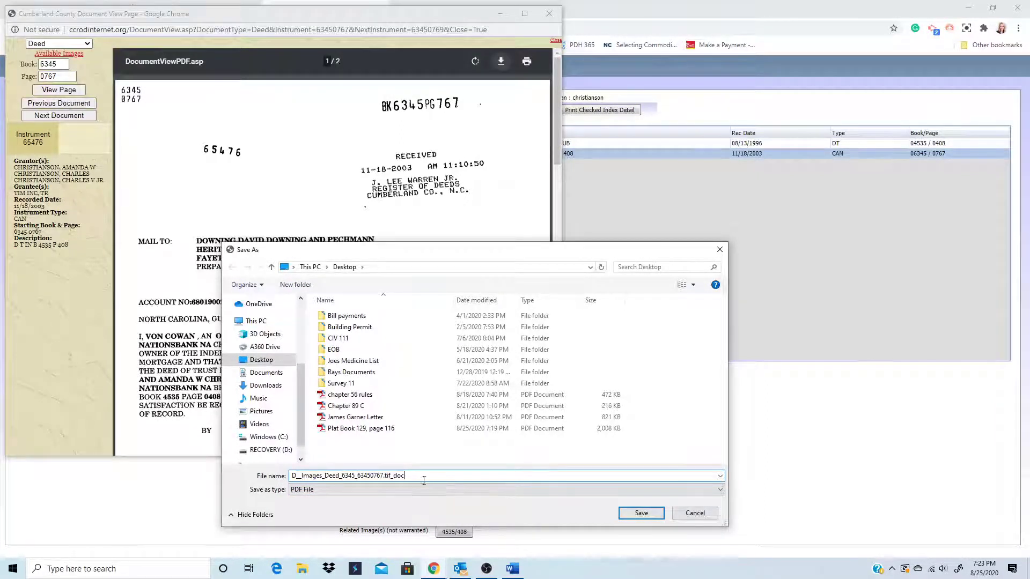
{"action": "left_click_drag", "start_coordinate": [423, 476], "coordinate": [266, 490]}
{"action": "key", "text": "BackSpace"}
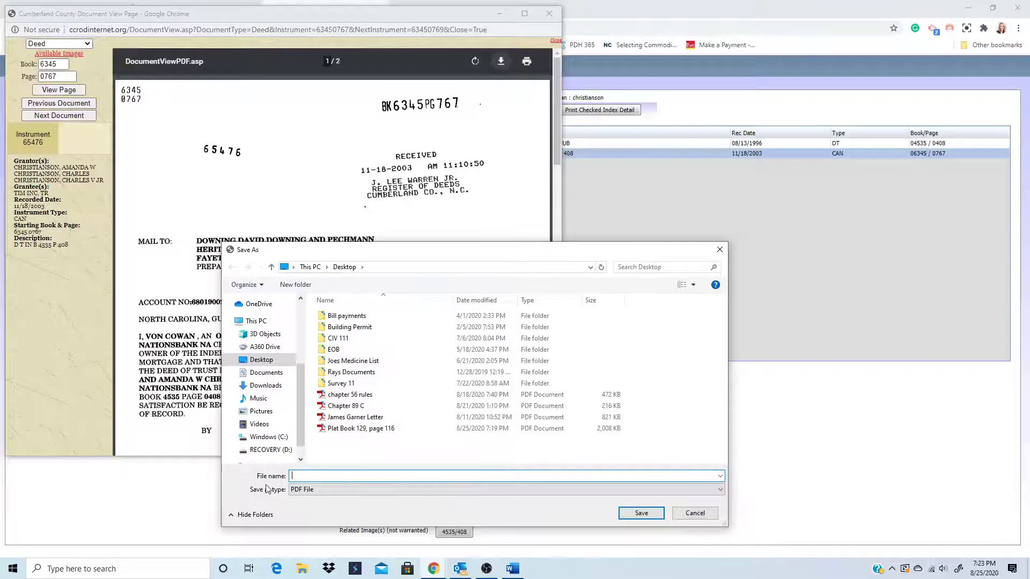
{"action": "type", "text": "DB 6345 "}
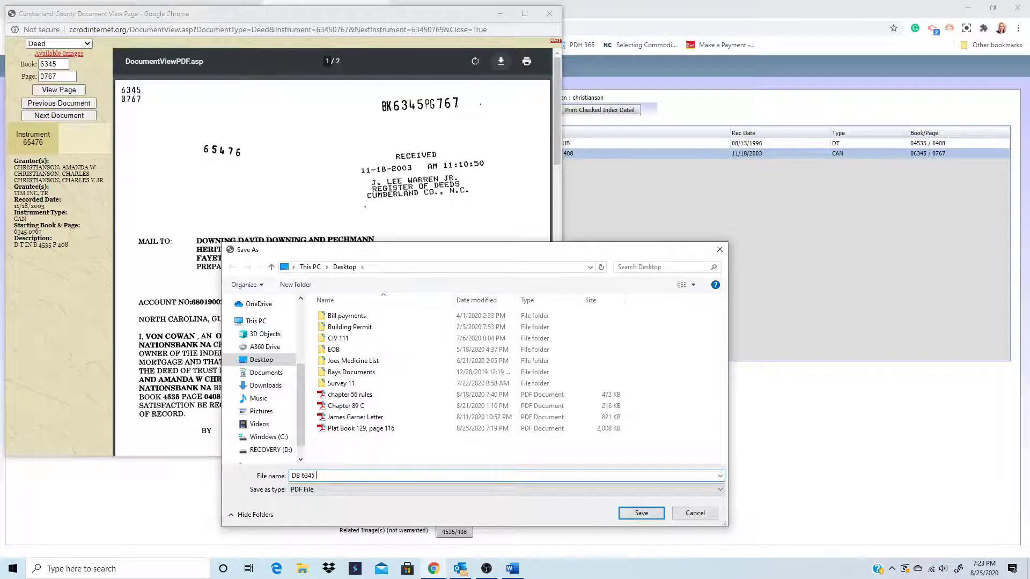
{"action": "type", "text": "Page 7"}
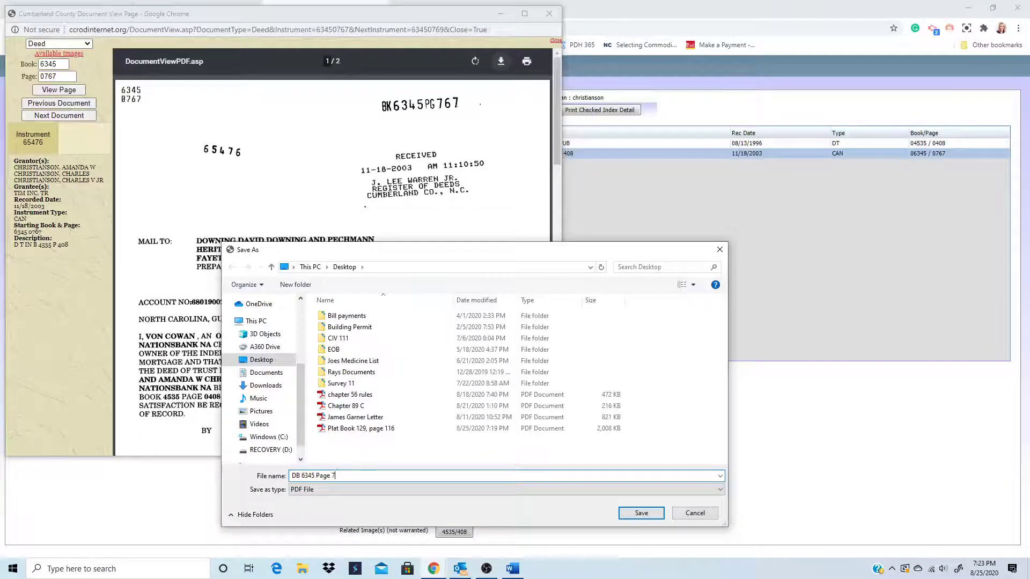
{"action": "type", "text": "67"}
{"action": "left_click", "coordinate": [641, 514]}
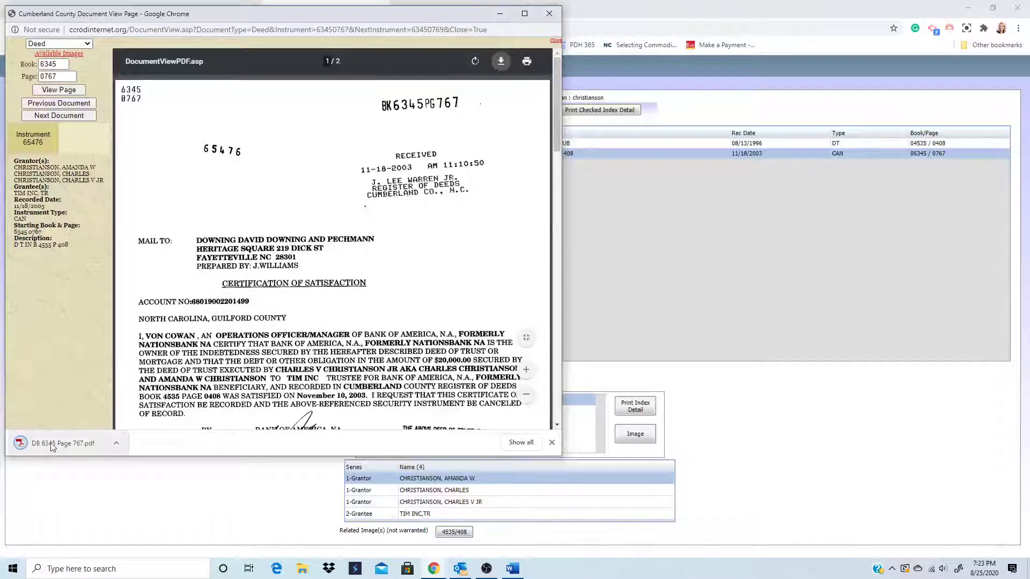
- Check the downloaded DB 6345 Page 767.pdf, then close it to return to the index details
{"action": "left_click", "coordinate": [53, 443]}
{"action": "scroll", "coordinate": [648, 366], "scroll_direction": "down", "scroll_amount": 5}
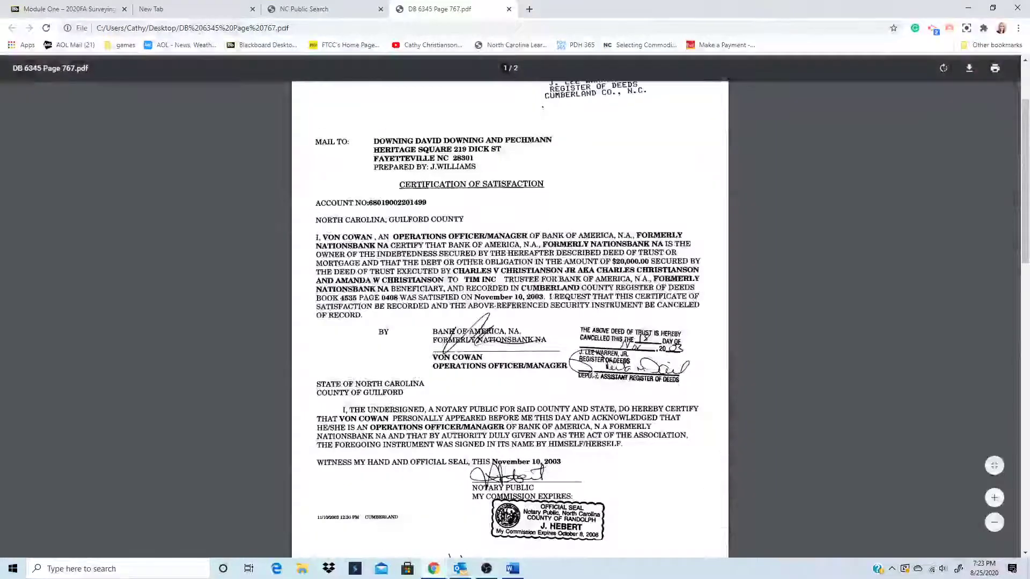
{"action": "scroll", "coordinate": [595, 389], "scroll_direction": "up", "scroll_amount": 2}
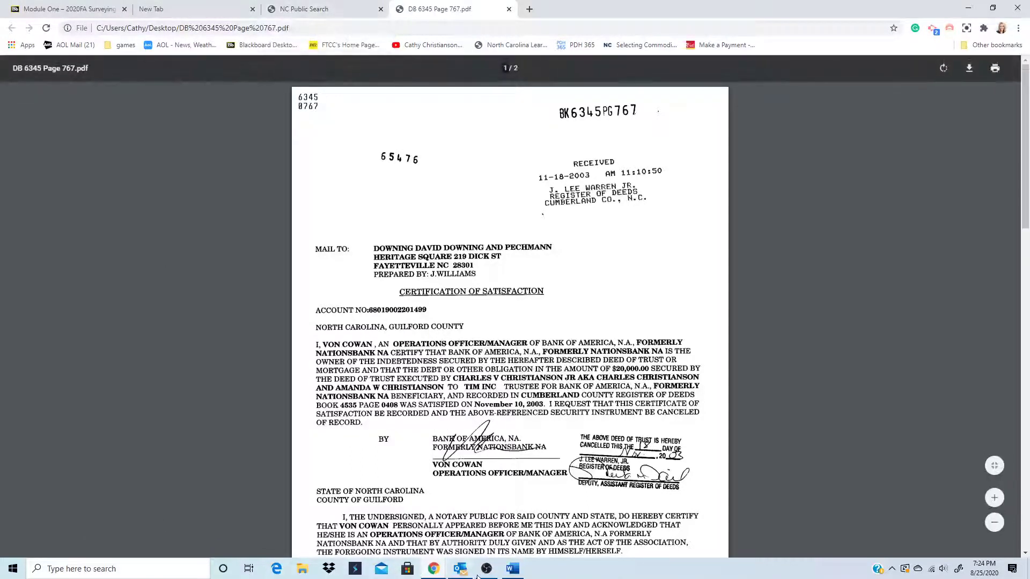
{"action": "mouse_move", "coordinate": [511, 574]}
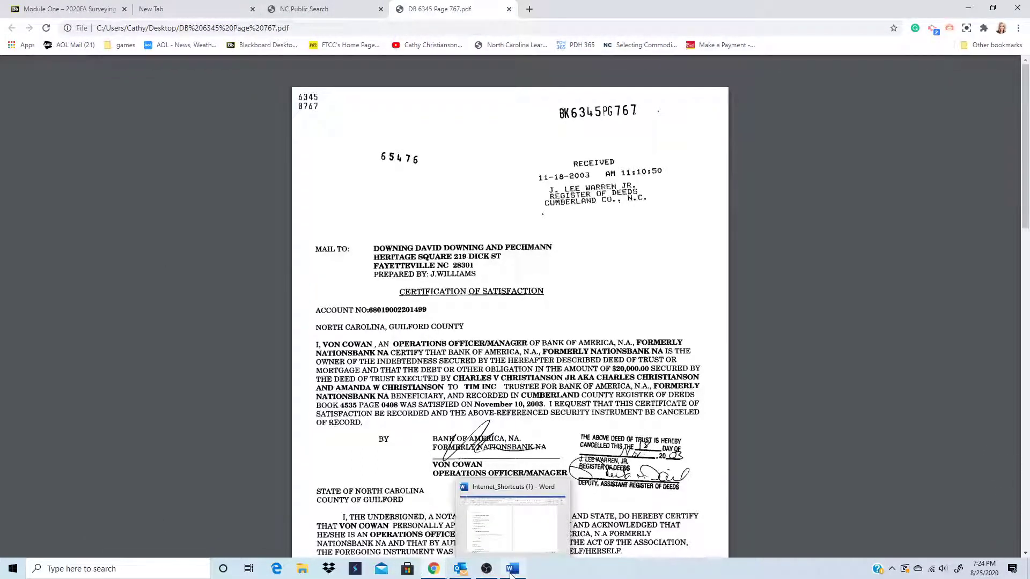
{"action": "mouse_move", "coordinate": [434, 563]}
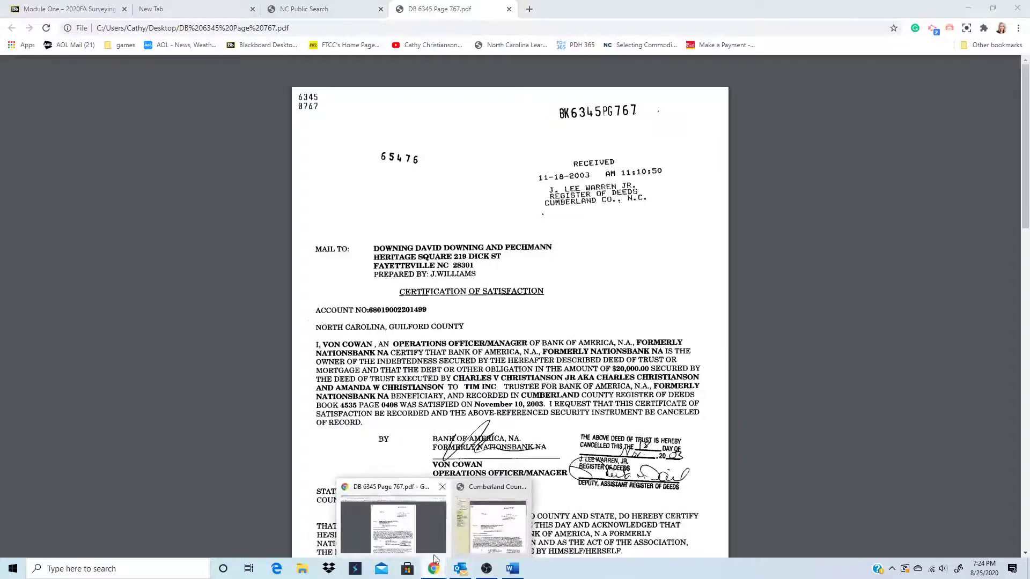
{"action": "left_click", "coordinate": [434, 537]}
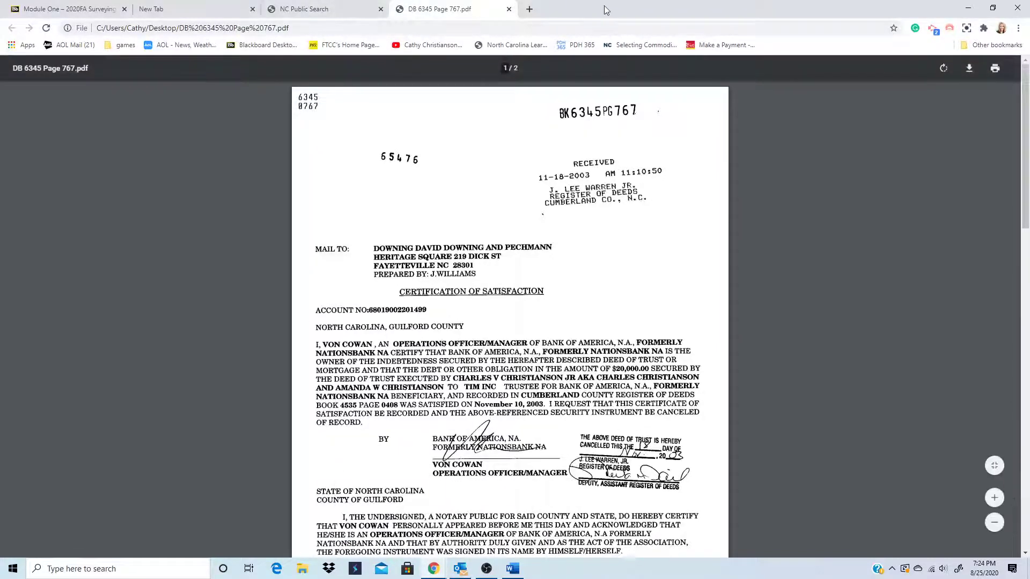
{"action": "left_click", "coordinate": [509, 9]}
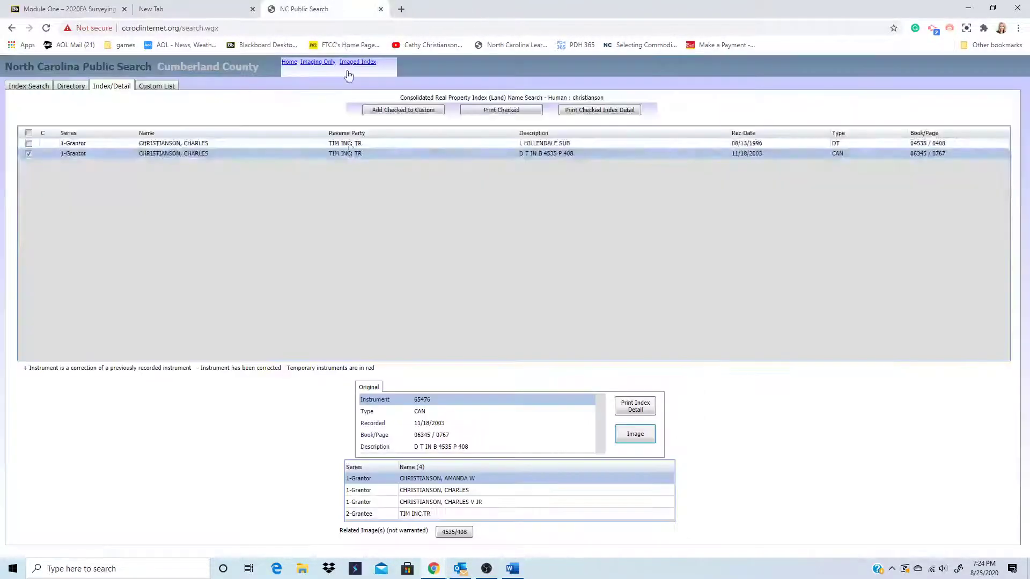
- Go through the Home page to the Imaging System Only book-and-page lookup
{"action": "left_click", "coordinate": [310, 63]}
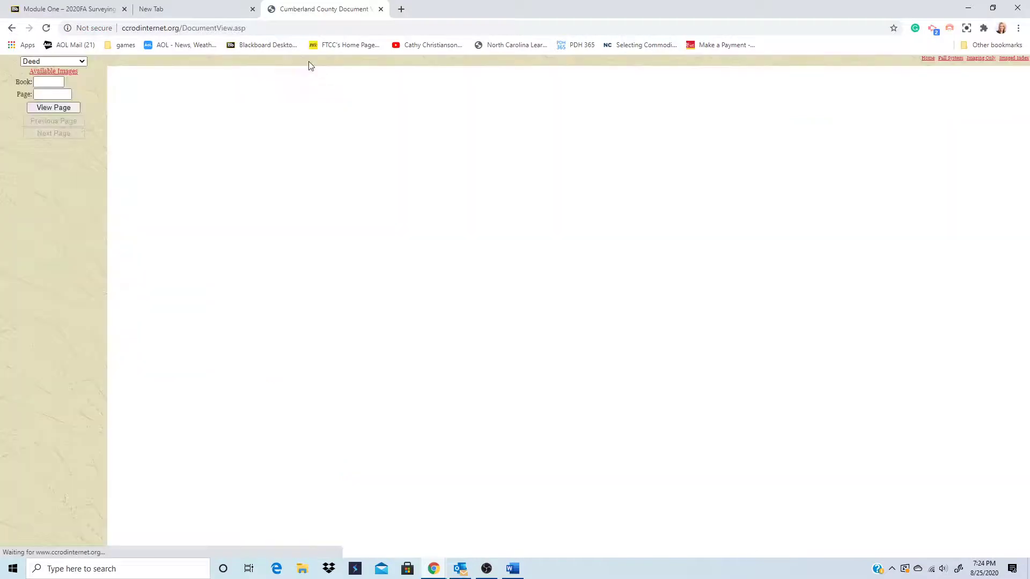
{"action": "left_click", "coordinate": [13, 29]}
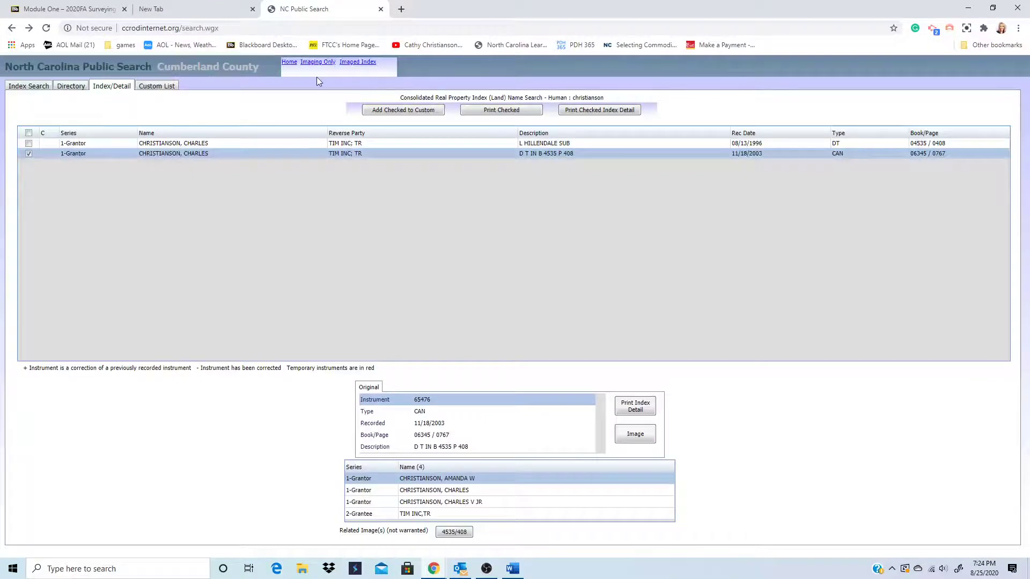
{"action": "left_click", "coordinate": [290, 63]}
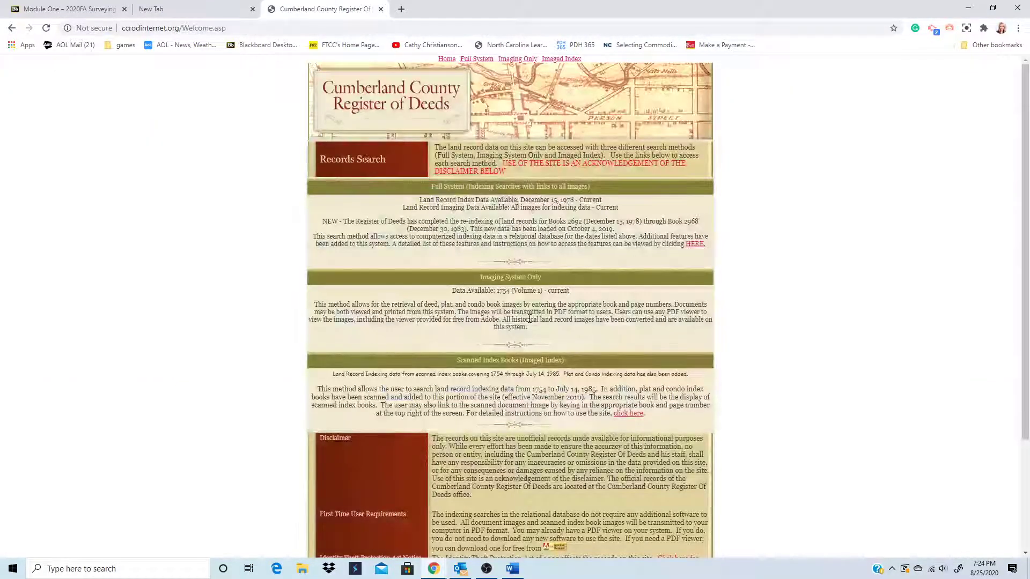
{"action": "left_click", "coordinate": [495, 283]}
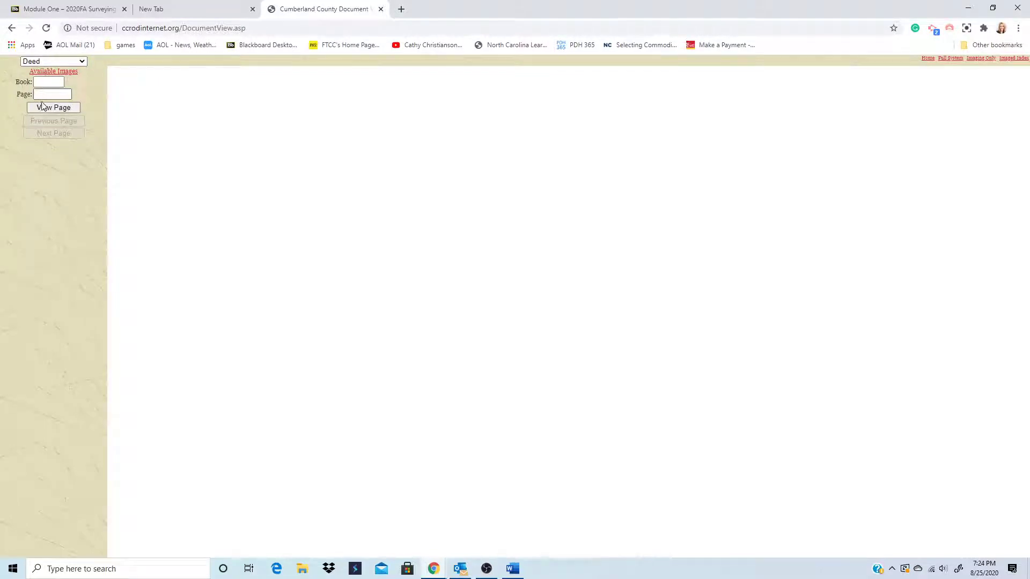
- Look up Book 8790 Page 182 and view the 20-page Deed of Trust, instrument 41682
{"action": "mouse_move", "coordinate": [514, 573]}
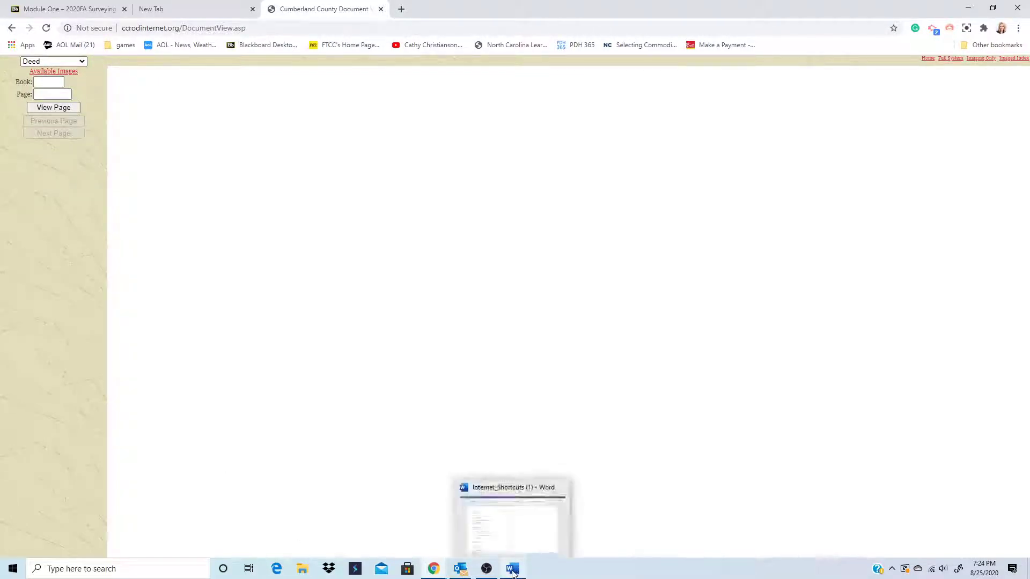
{"action": "left_click", "coordinate": [47, 82]}
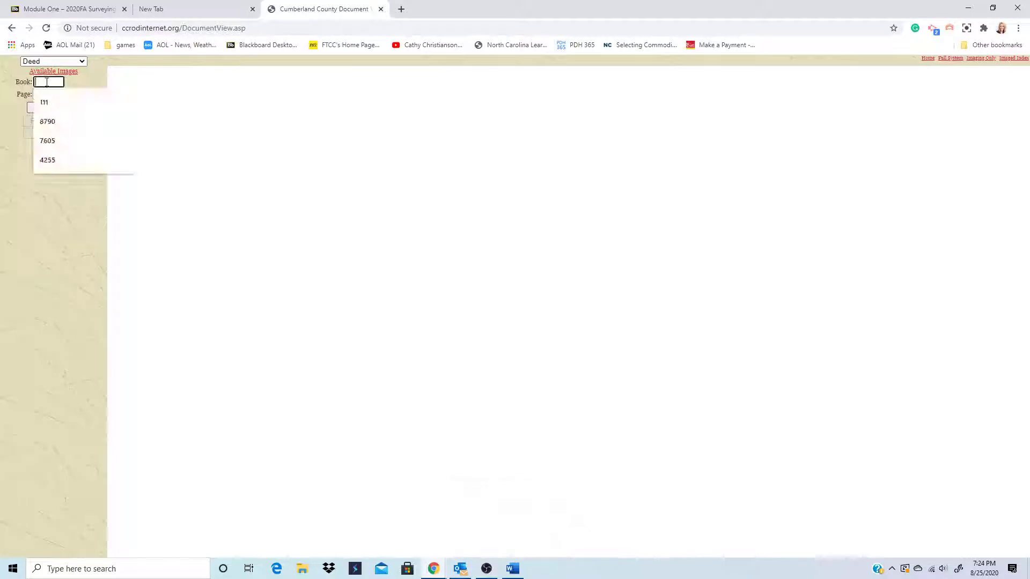
{"action": "type", "text": "8"}
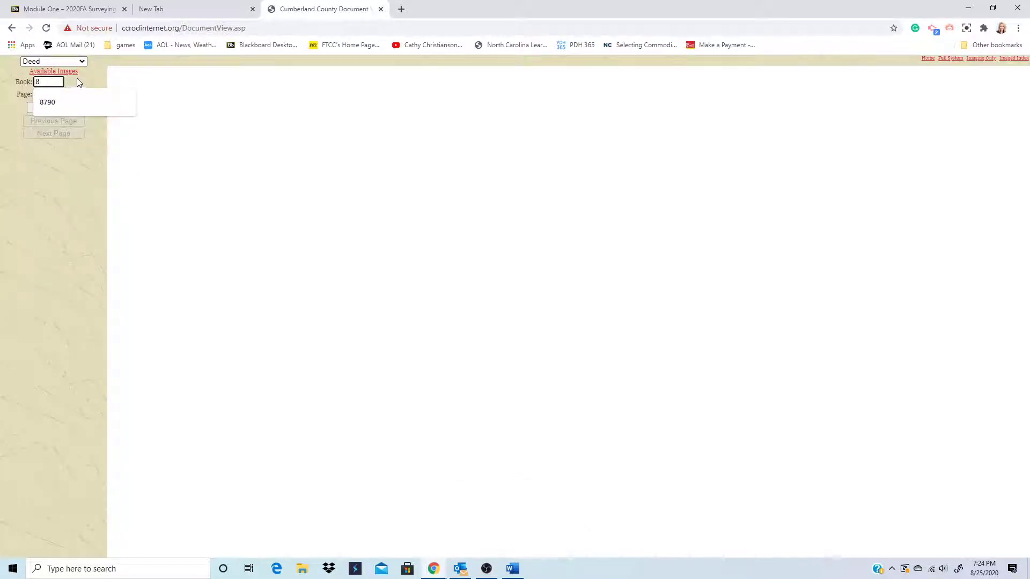
{"action": "left_click", "coordinate": [51, 102]}
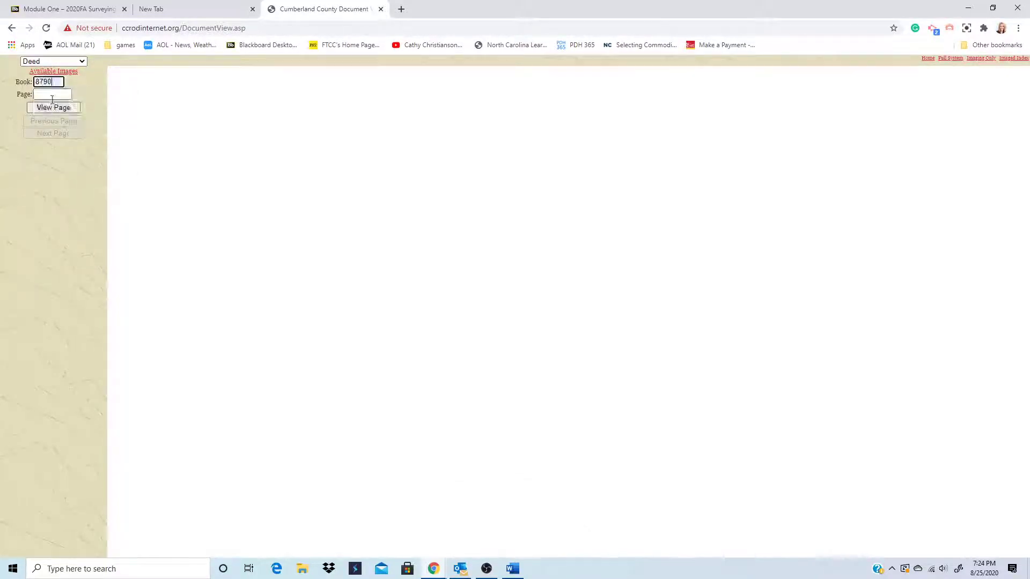
{"action": "left_click", "coordinate": [53, 96]}
{"action": "left_click", "coordinate": [54, 113]}
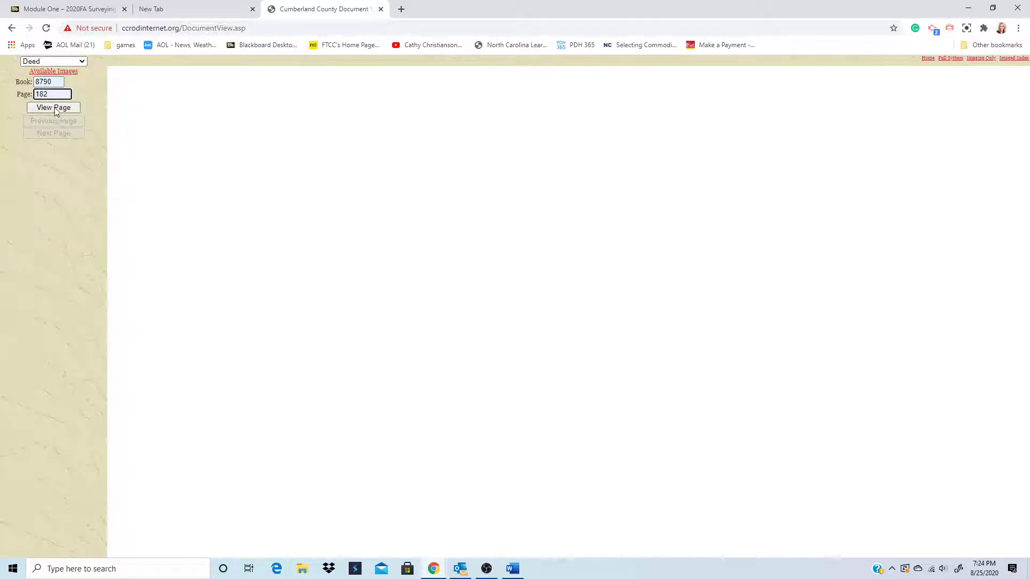
{"action": "left_click", "coordinate": [54, 108]}
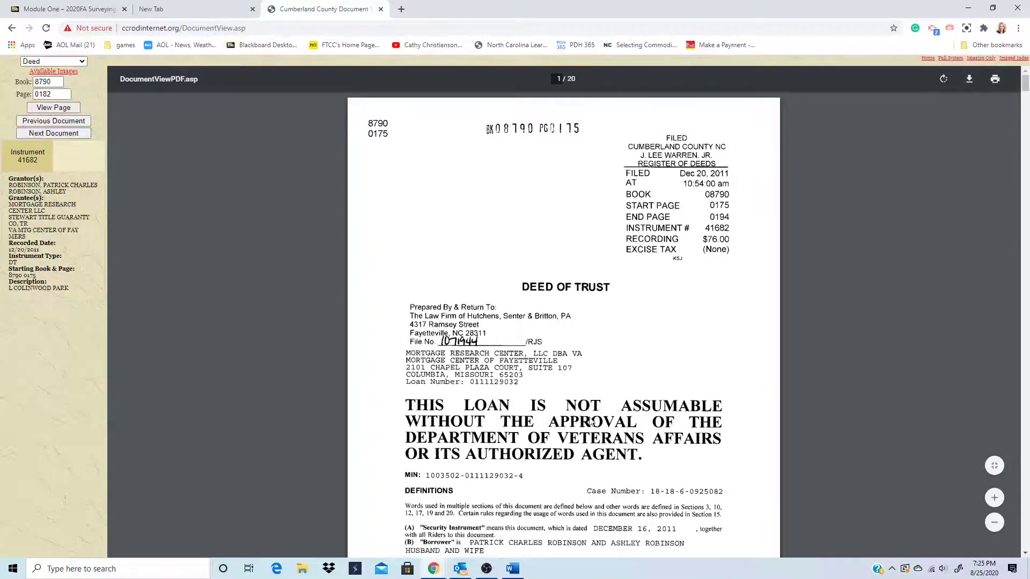
{"action": "scroll", "coordinate": [590, 423], "scroll_direction": "down", "scroll_amount": 10}
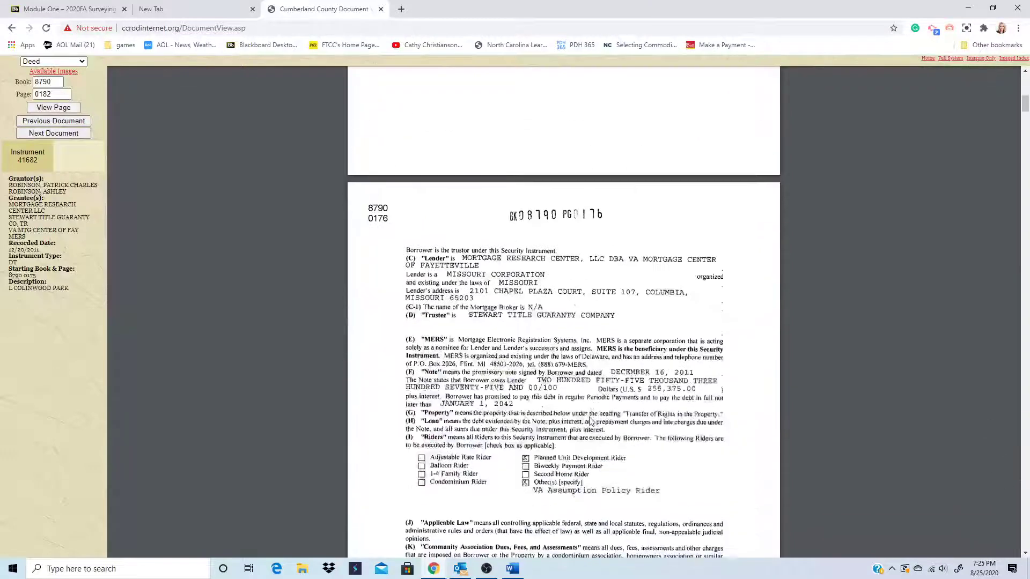
{"action": "scroll", "coordinate": [591, 422], "scroll_direction": "up", "scroll_amount": 9}
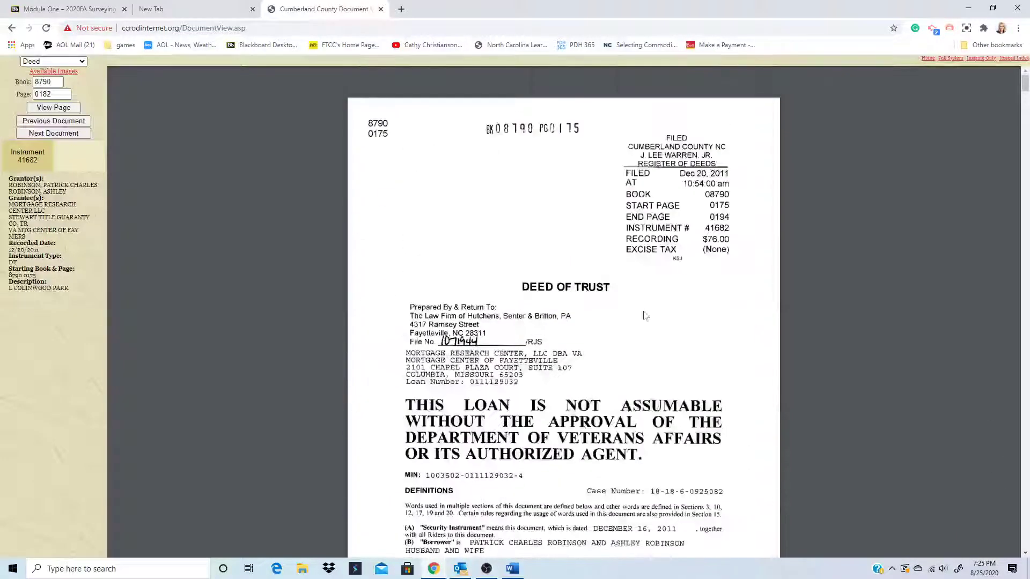
{"action": "mouse_move", "coordinate": [960, 82]}
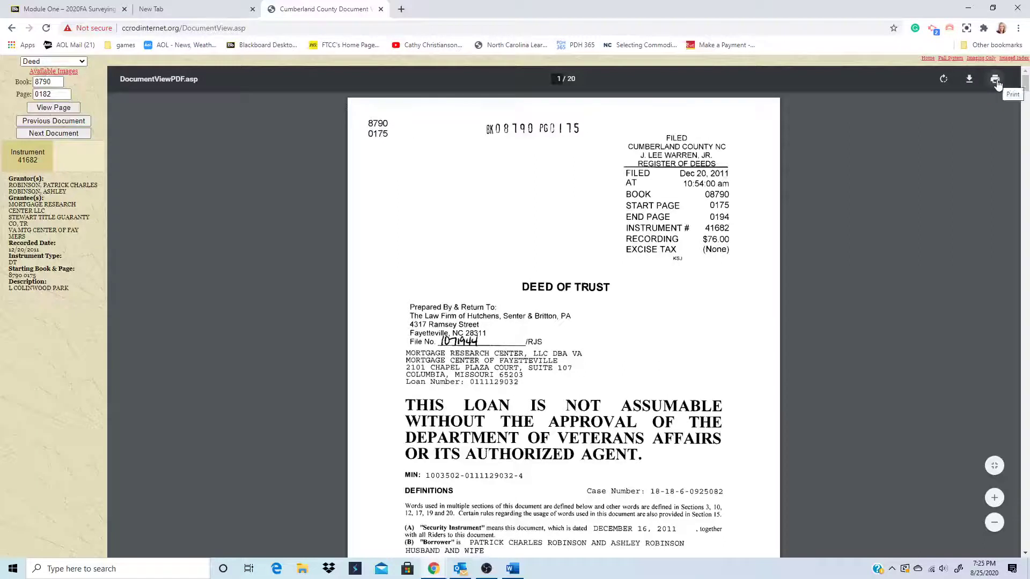
- Change the record type to Plat and clear book number 8790 from the Book field
{"action": "left_click", "coordinate": [50, 62]}
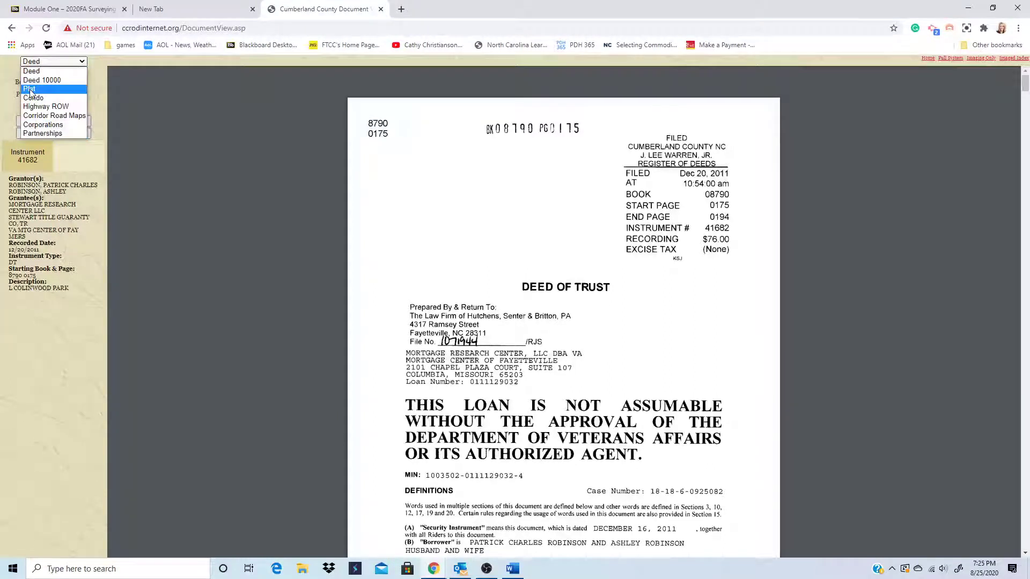
{"action": "left_click", "coordinate": [30, 90]}
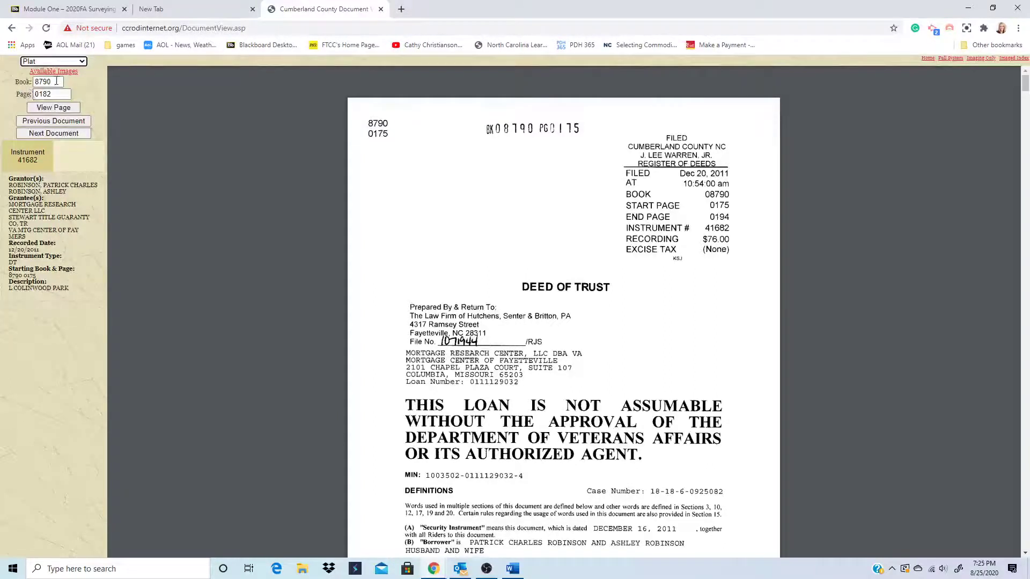
{"action": "left_click_drag", "start_coordinate": [57, 81], "coordinate": [22, 83]}
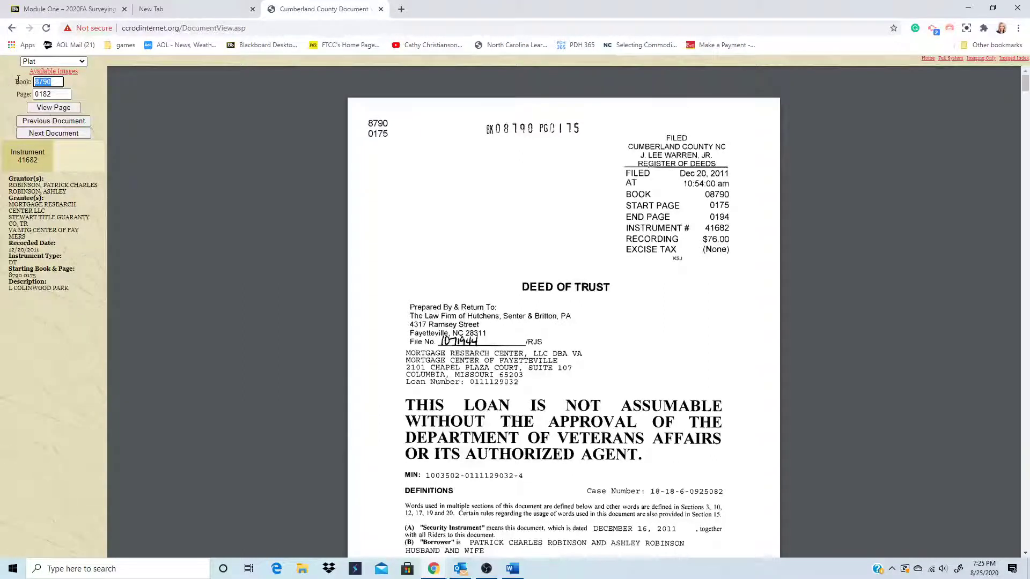
{"action": "mouse_move", "coordinate": [60, 82]}
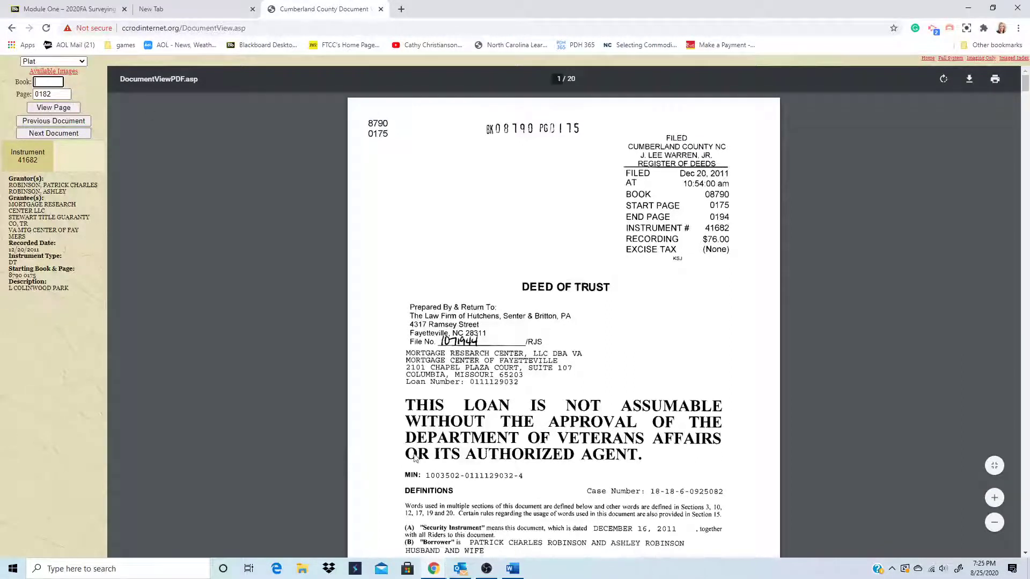
- Open the desktop's Plat Book 129 page 116 PDF in Adobe Reader Touch, then close it
{"action": "left_click", "coordinate": [969, 10]}
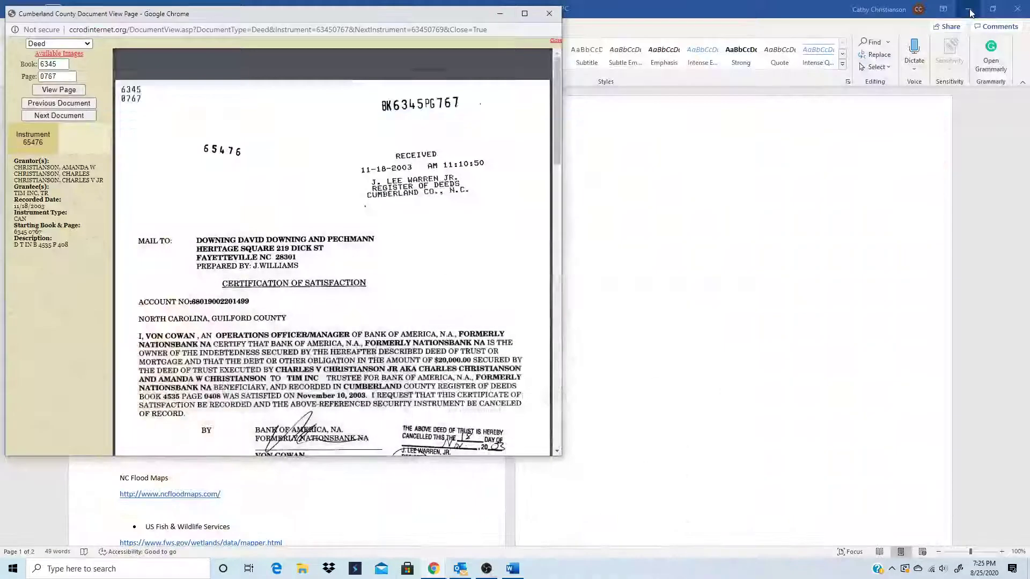
{"action": "left_click", "coordinate": [495, 16]}
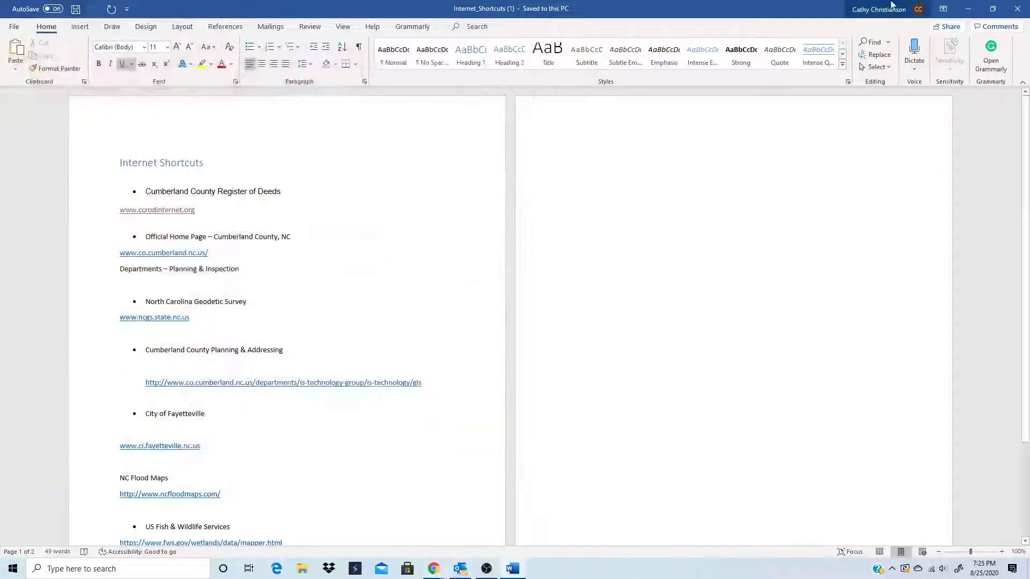
{"action": "left_click", "coordinate": [968, 9]}
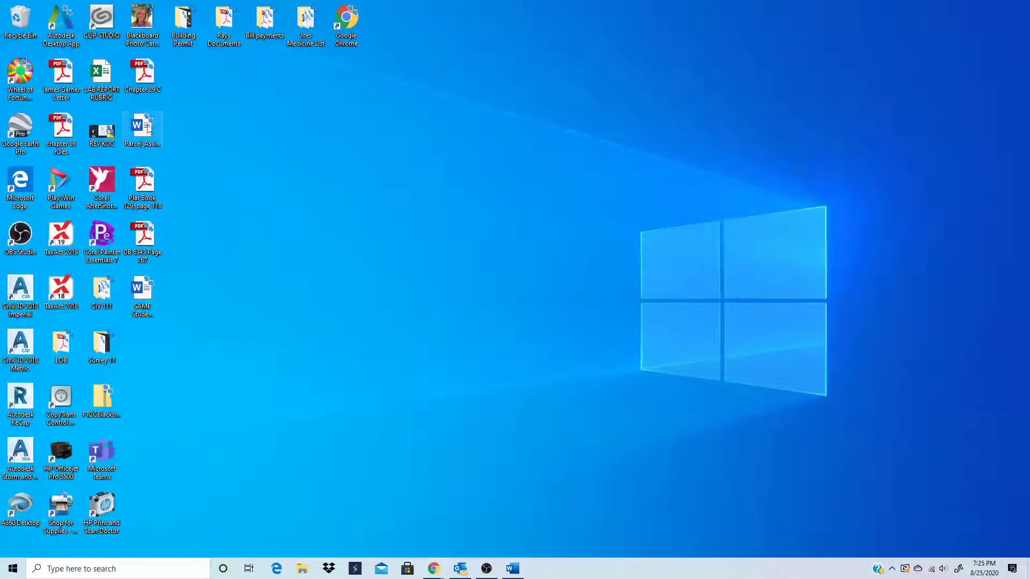
{"action": "double_click", "coordinate": [152, 190]}
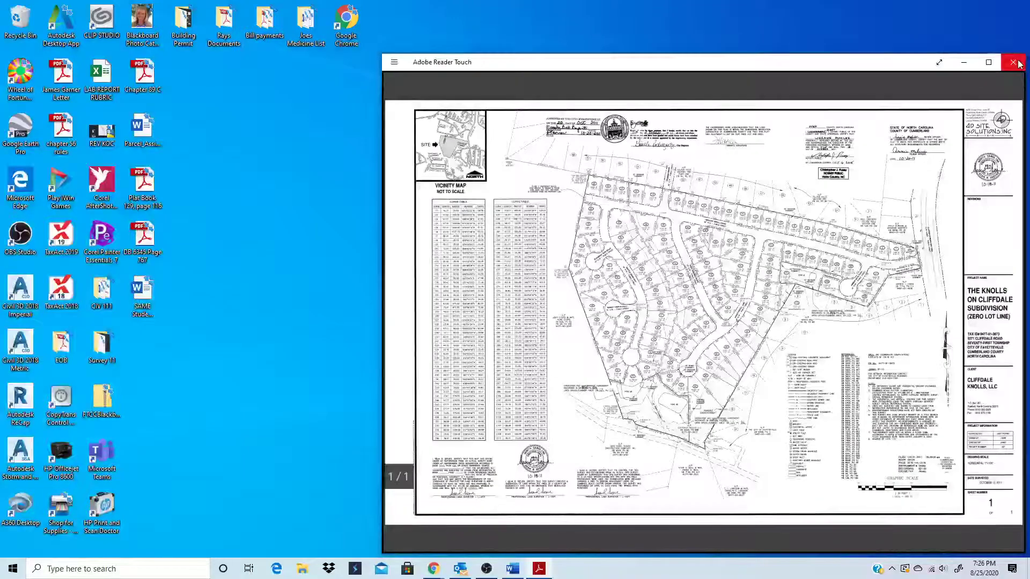
{"action": "left_click", "coordinate": [1014, 62]}
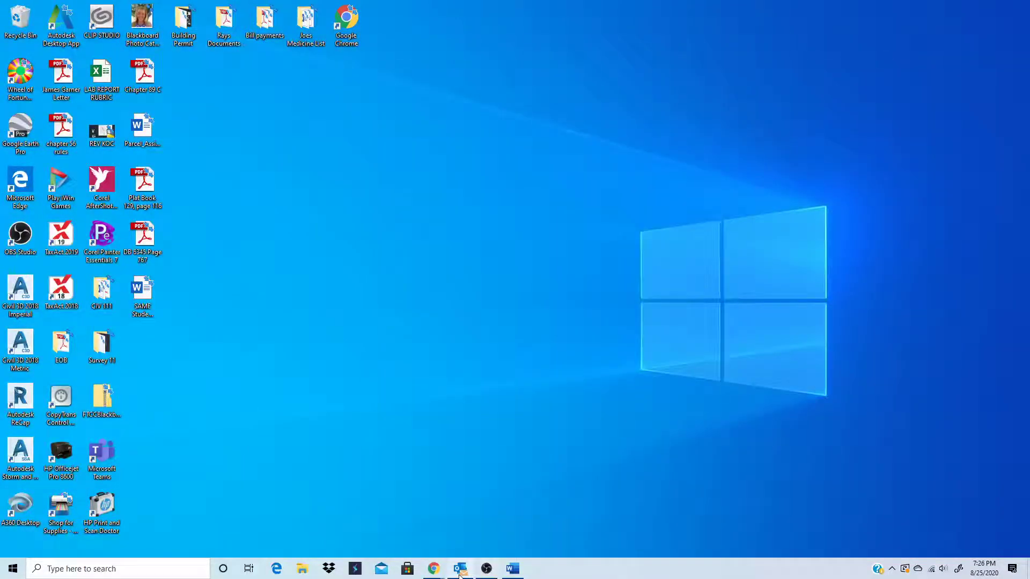
- Restore the Register of Deeds viewer and set the record type to Plat
{"action": "mouse_move", "coordinate": [435, 573]}
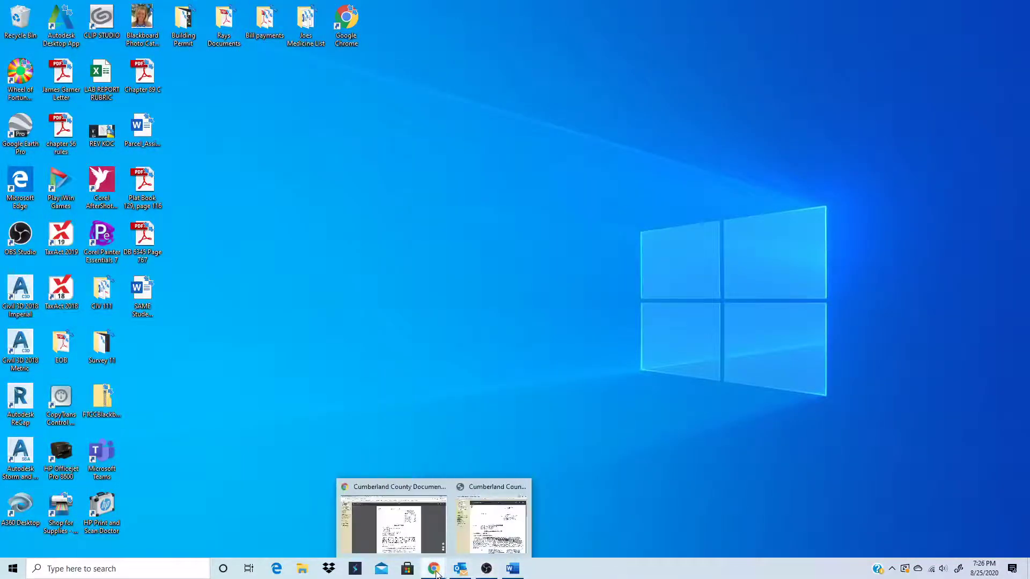
{"action": "left_click", "coordinate": [467, 540]}
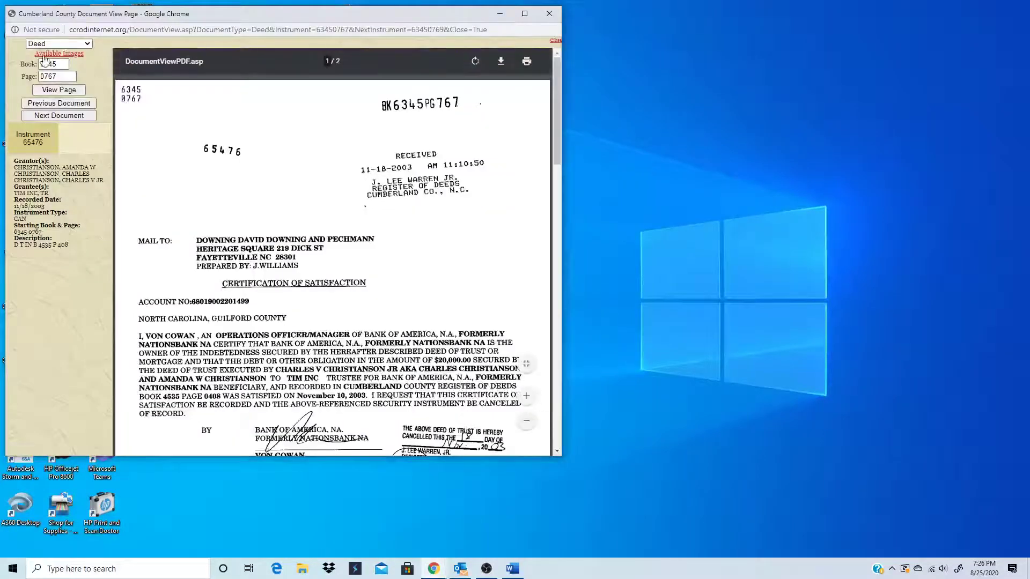
{"action": "left_click", "coordinate": [70, 43]}
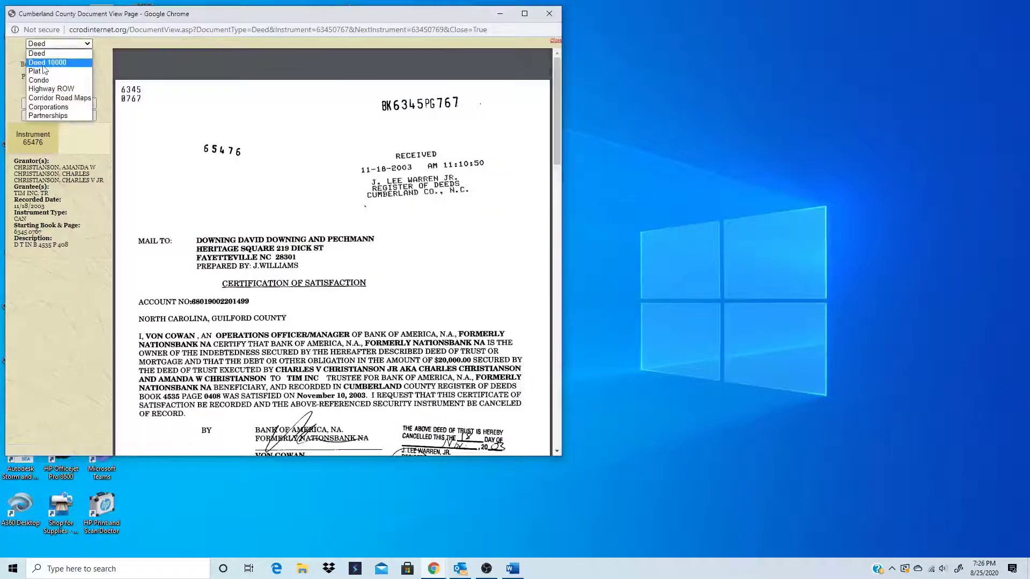
{"action": "left_click", "coordinate": [44, 70]}
- Display the plat at Book 129, Page 116, then close the viewer window
{"action": "double_click", "coordinate": [61, 64]}
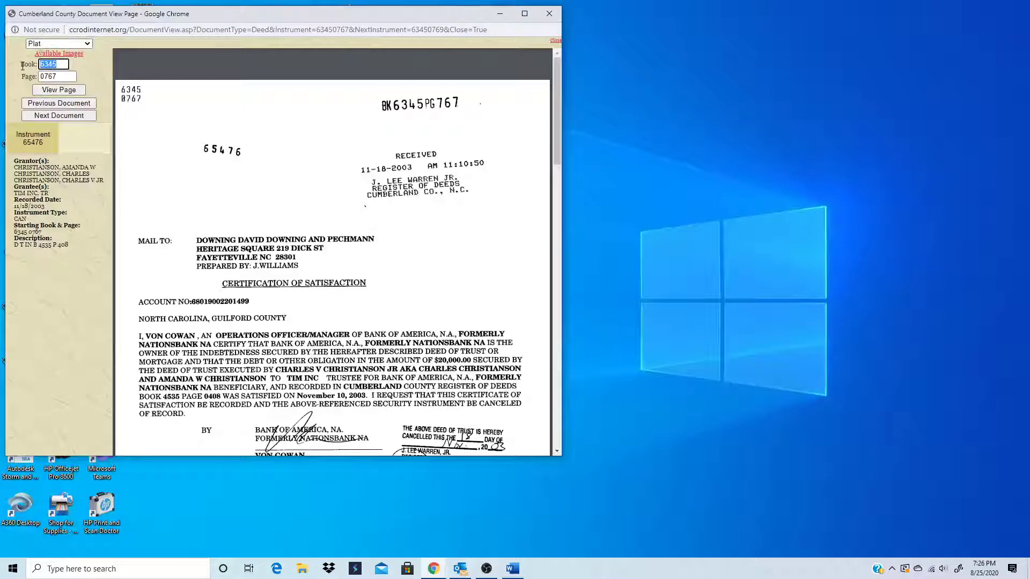
{"action": "type", "text": "129"}
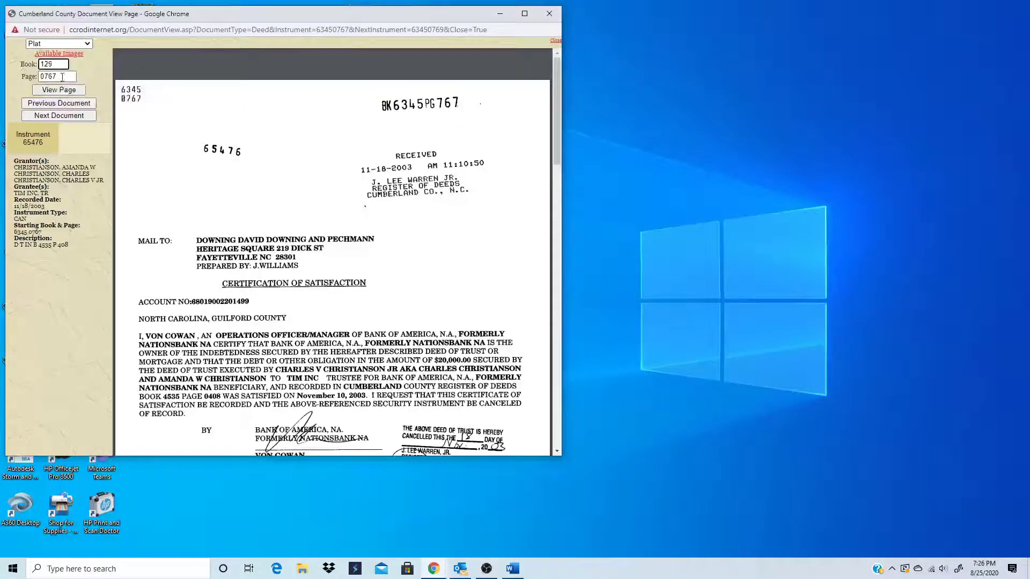
{"action": "left_click", "coordinate": [70, 78]}
{"action": "key", "text": "BackSpace"}
{"action": "key", "text": "BackSpace"}
{"action": "key", "text": "BackSpace"}
{"action": "key", "text": "BackSpace"}
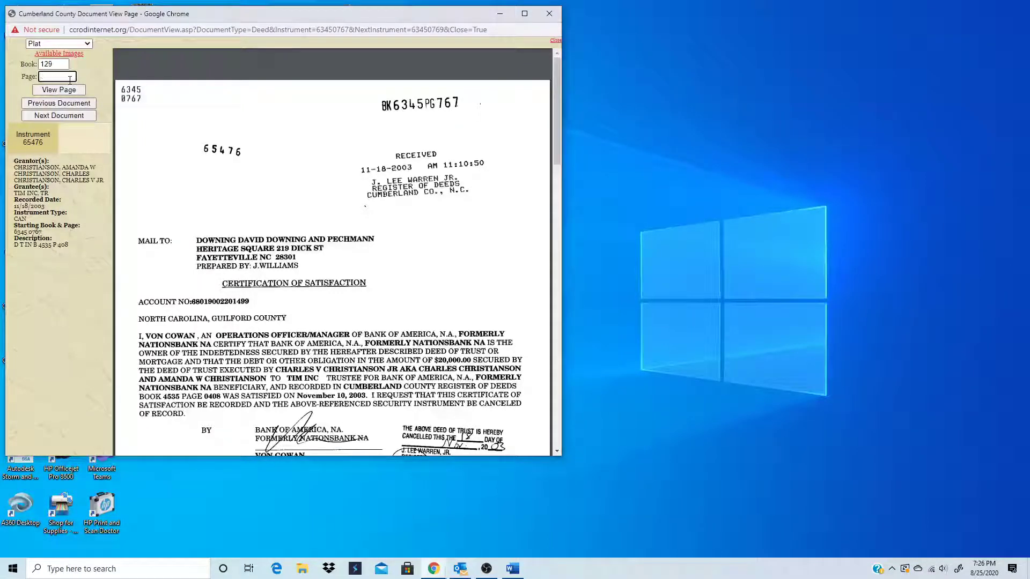
{"action": "type", "text": "161"}
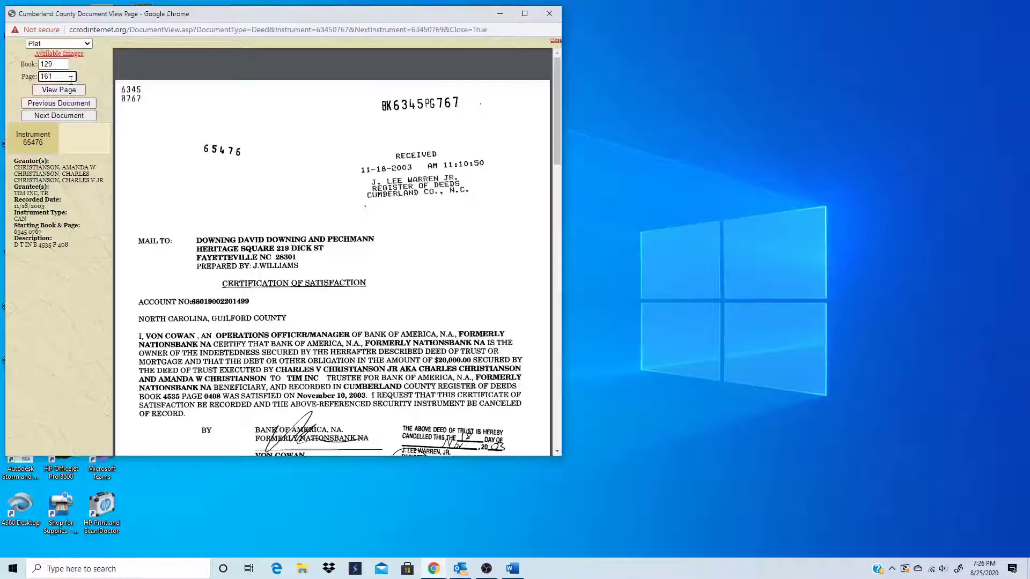
{"action": "key", "text": "BackSpace"}
{"action": "key", "text": "BackSpace"}
{"action": "type", "text": "16"}
{"action": "left_click", "coordinate": [60, 92]}
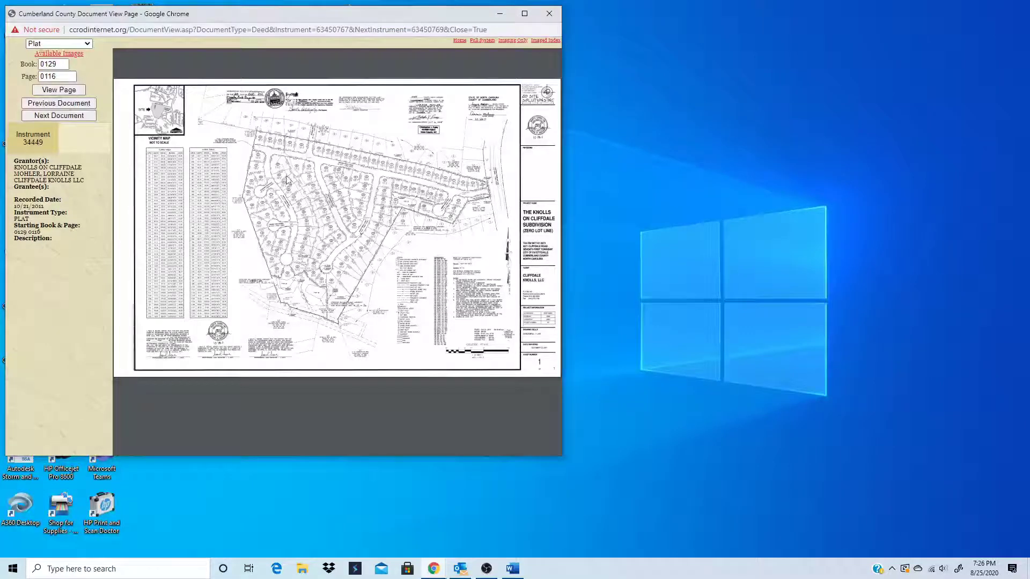
{"action": "left_click", "coordinate": [549, 14]}
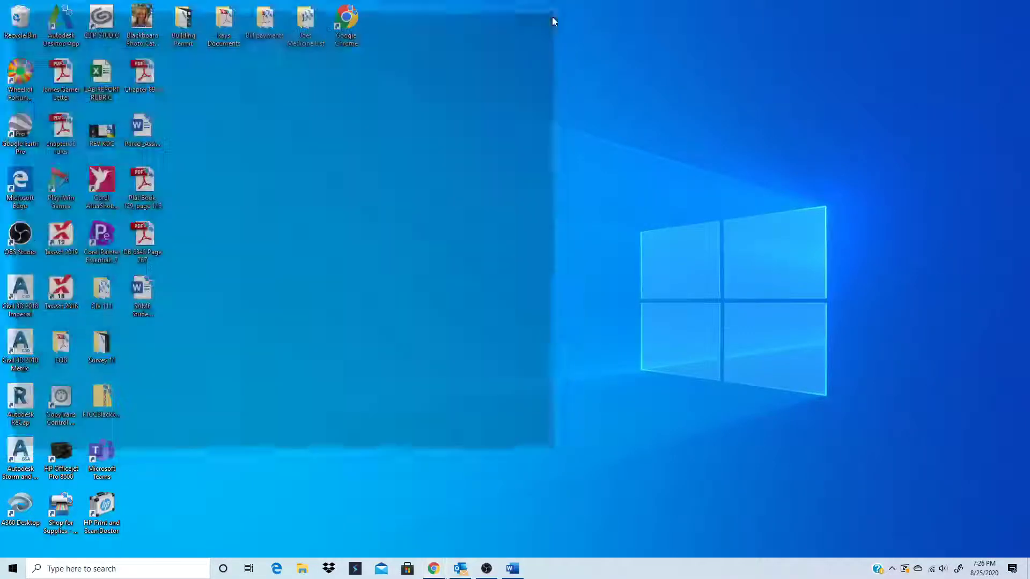
- After the Register of Deeds bullet, type '- Access deeds property, plats (maps), Restrictive covenants'
{"action": "left_click", "coordinate": [513, 568]}
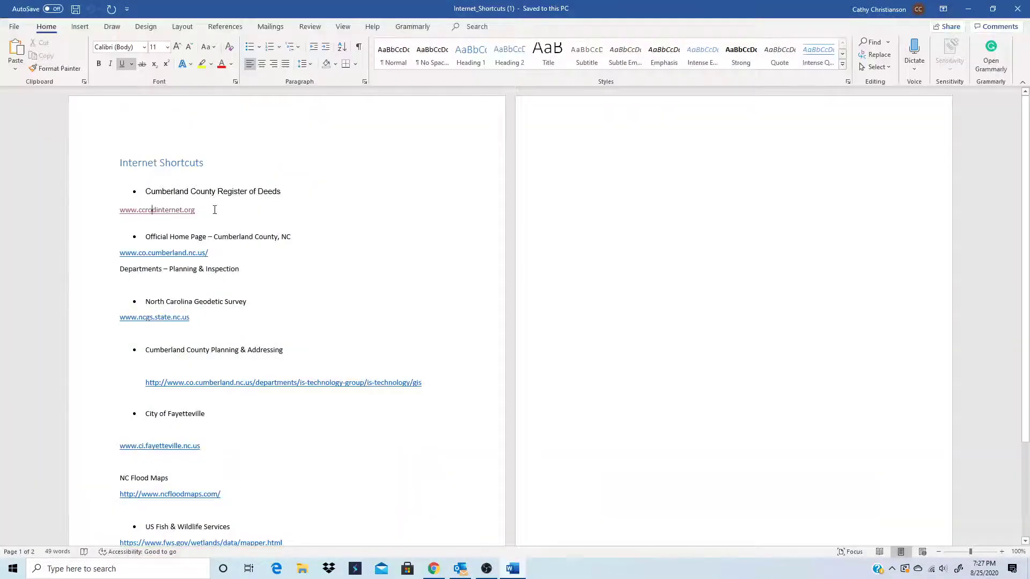
{"action": "left_click", "coordinate": [293, 191]}
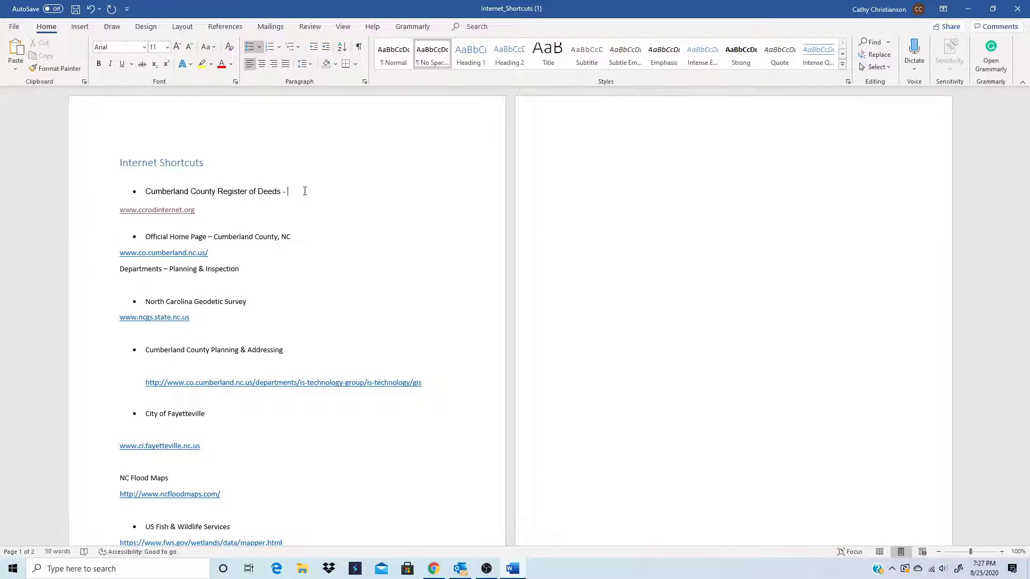
{"action": "type", "text": "- Ass"}
{"action": "key", "text": "BackSpace"}
{"action": "key", "text": "BackSpace"}
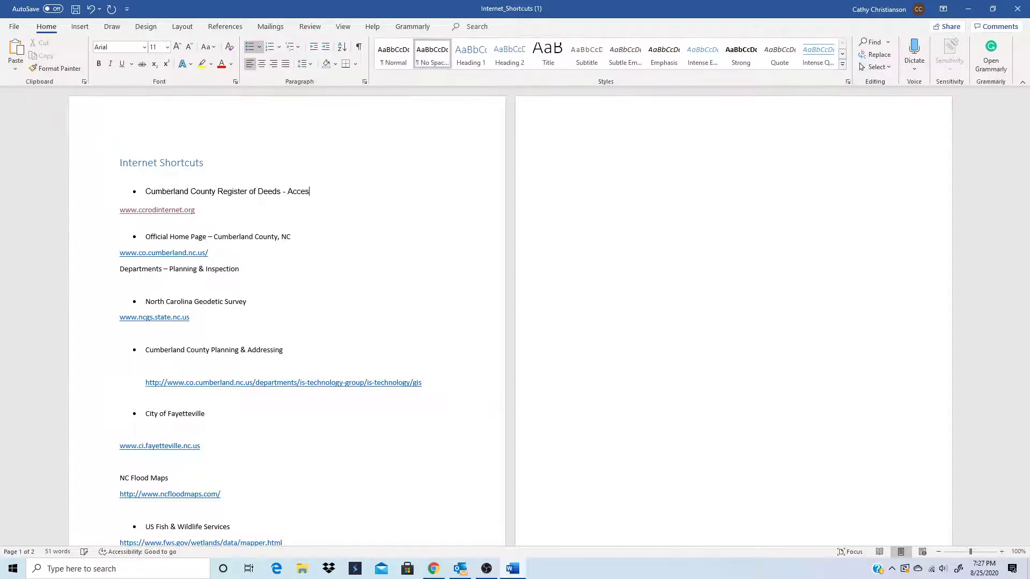
{"action": "type", "text": "ccess d"}
{"action": "type", "text": "eeds p"}
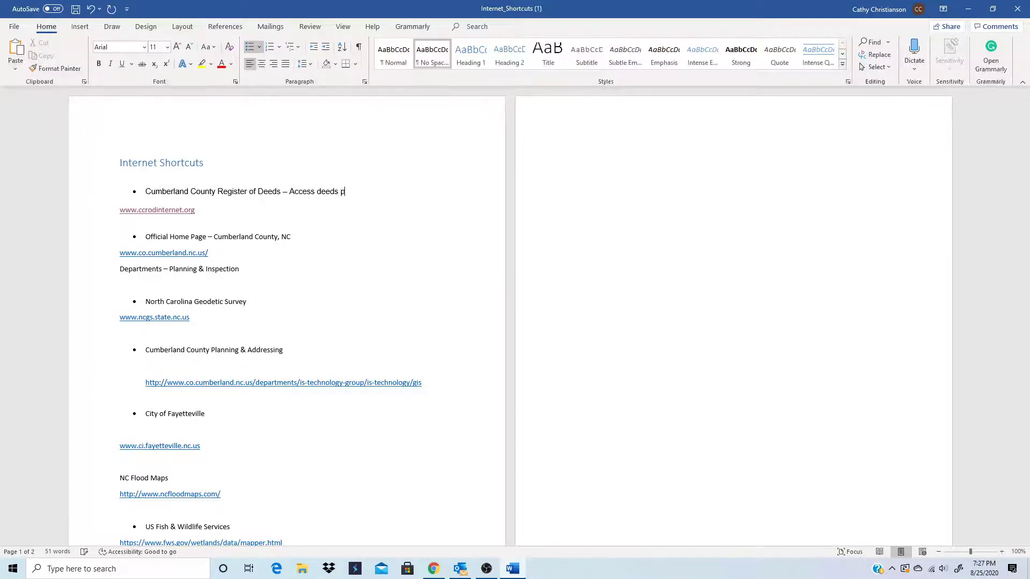
{"action": "type", "text": "roperty, plats (mapS)"}
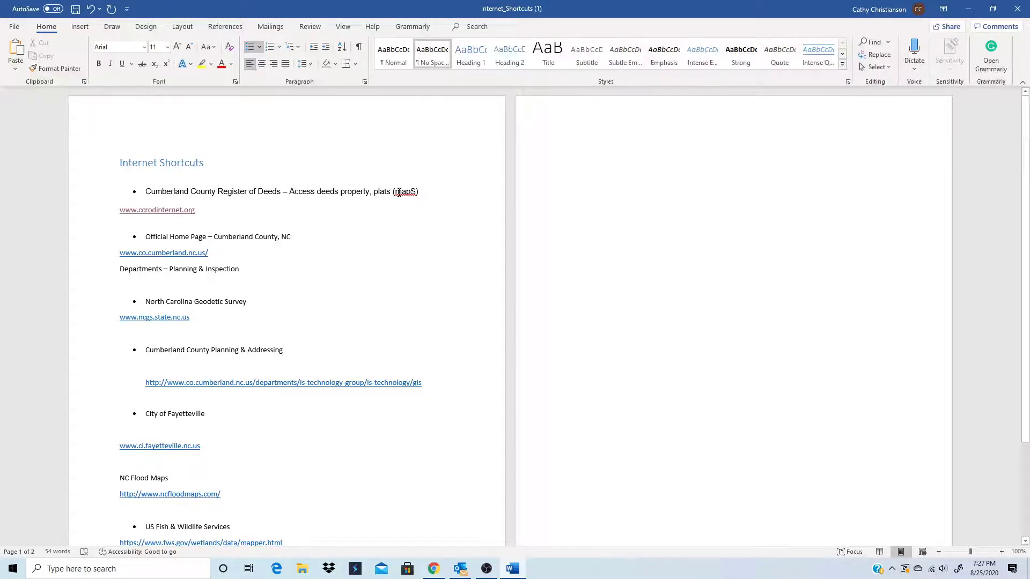
{"action": "left_click", "coordinate": [417, 192]}
{"action": "key", "text": "BackSpace"}
{"action": "type", "text": "s"}
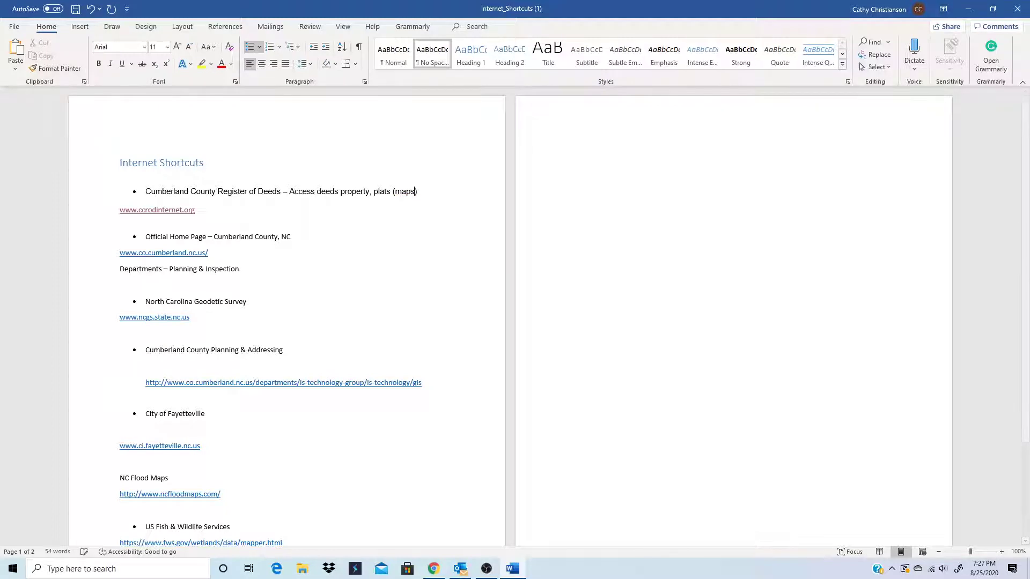
{"action": "left_click", "coordinate": [425, 195]}
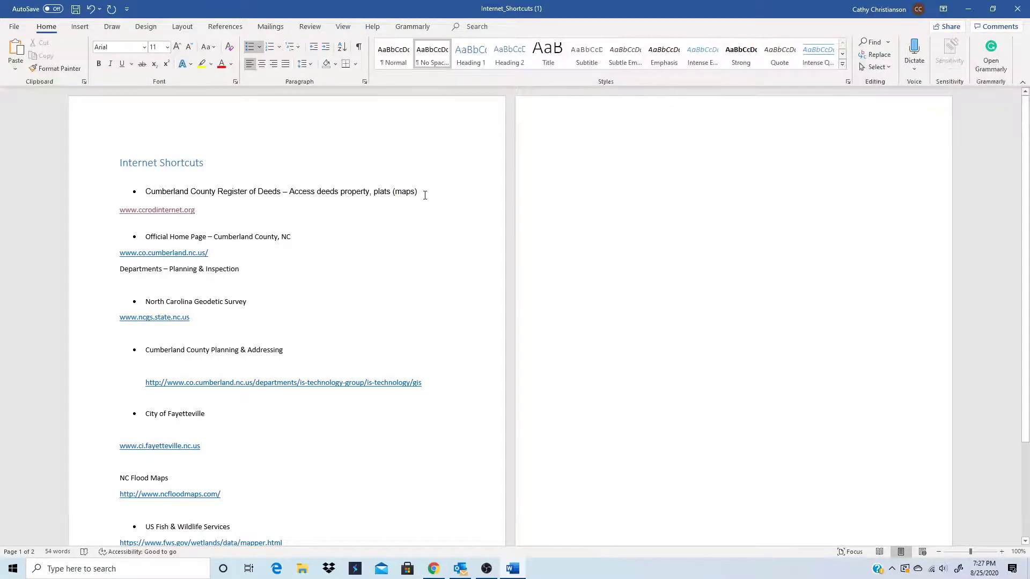
{"action": "type", "text": ", Re"}
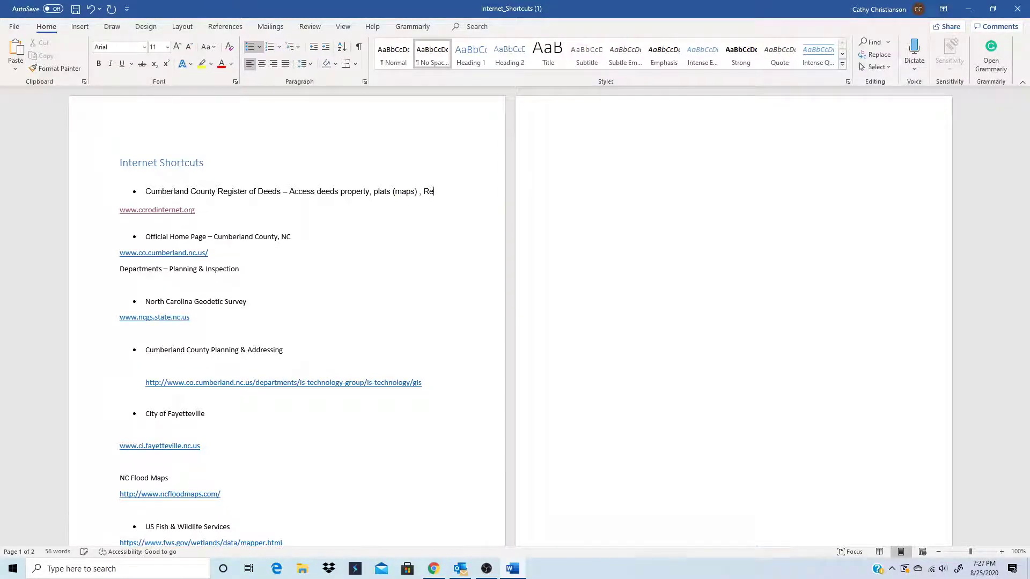
{"action": "type", "text": "stri"}
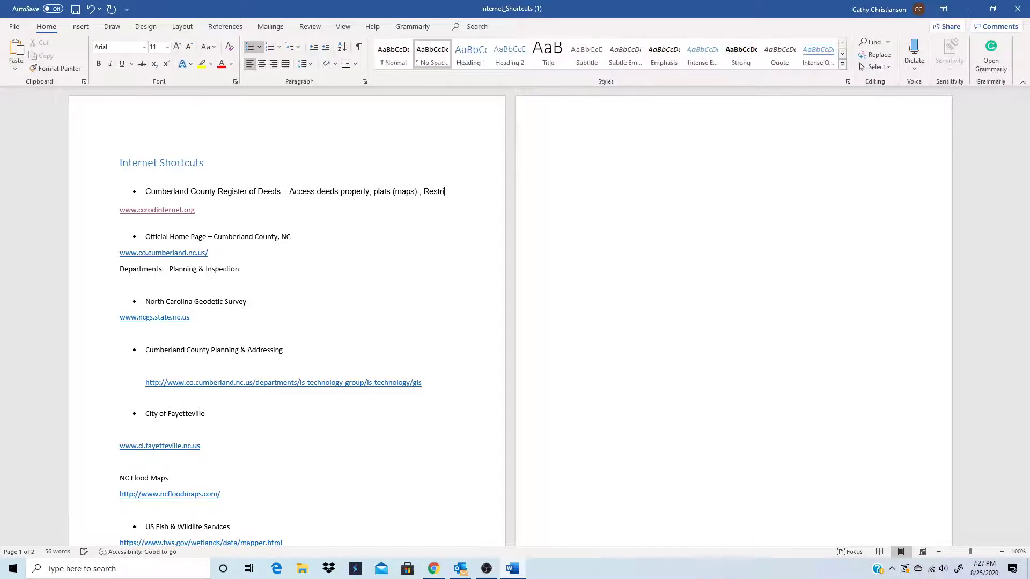
{"action": "type", "text": "ct"}
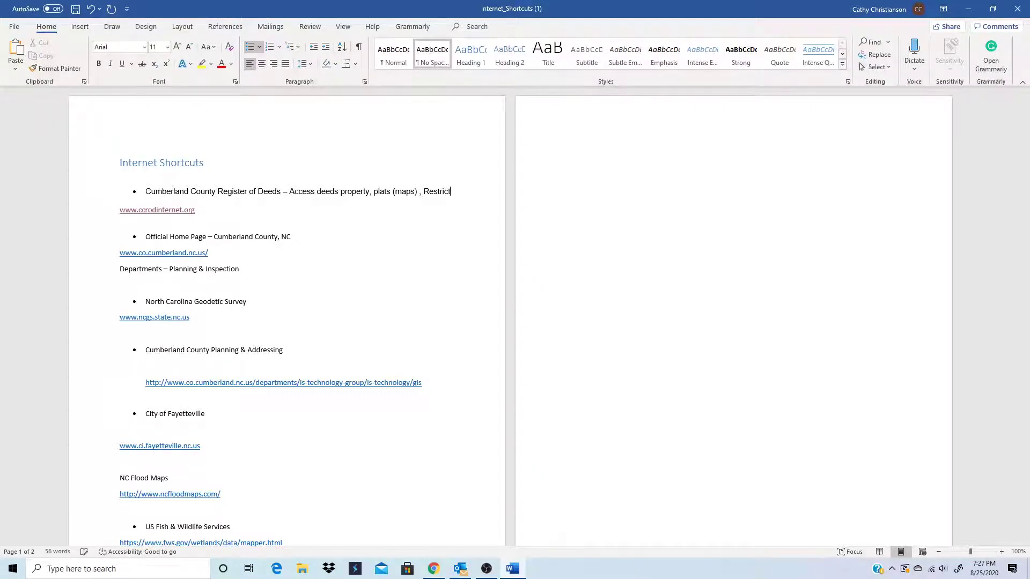
{"action": "type", "text": "ive"}
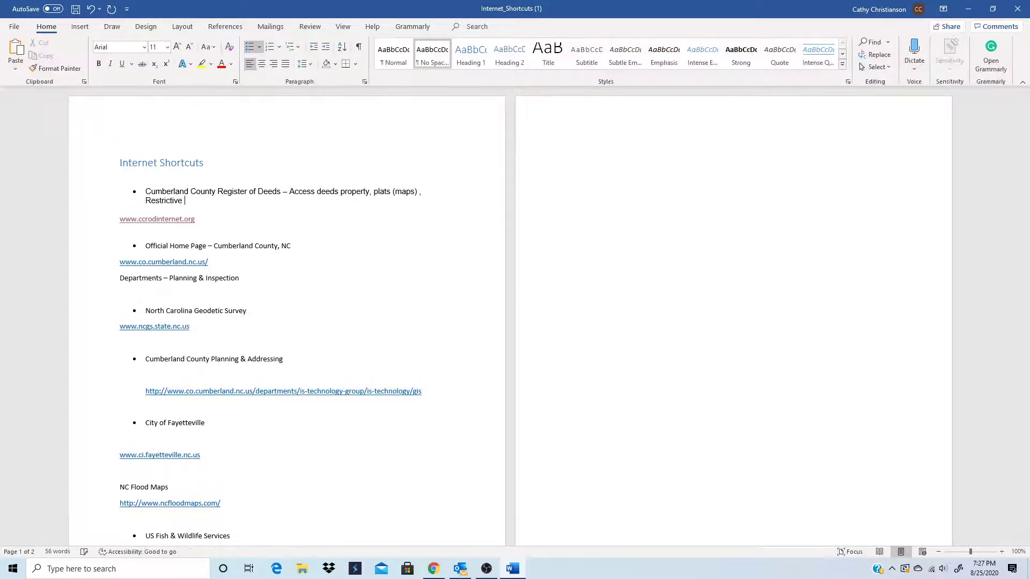
{"action": "type", "text": " coventance,"}
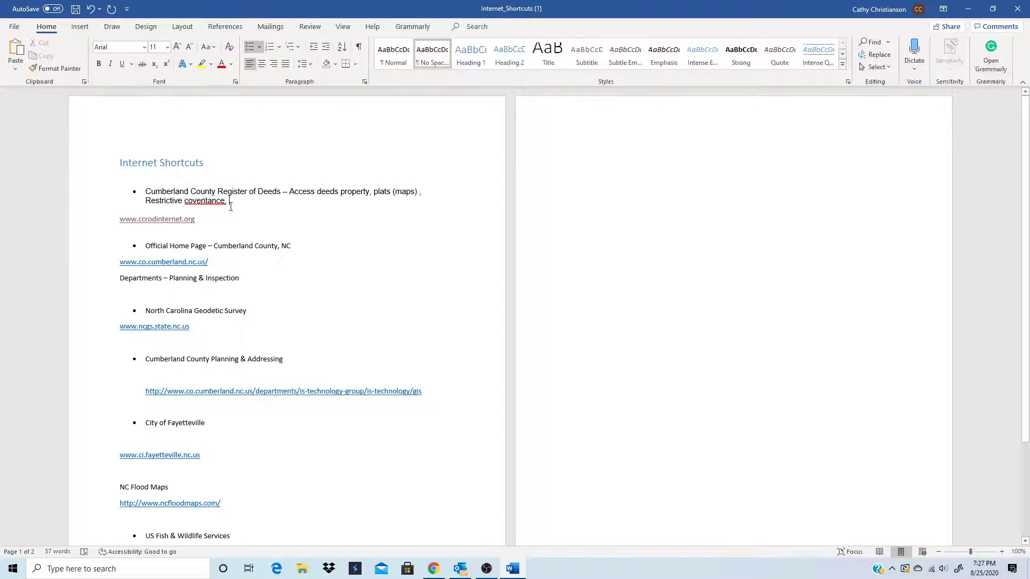
- Correct the misspelled covenant word to 'covenantance' using a spelling suggestion
{"action": "right_click", "coordinate": [203, 205]}
{"action": "left_click", "coordinate": [250, 214]}
{"action": "left_click", "coordinate": [217, 201]}
{"action": "key", "text": "Delete"}
{"action": "key", "text": "Delete"}
{"action": "type", "text": "ance"}
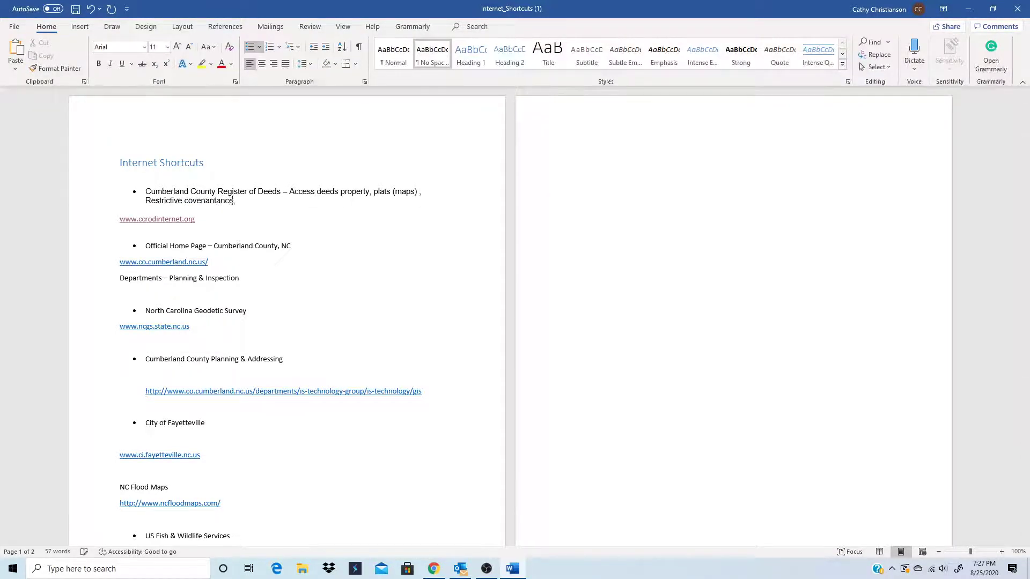
- Append 'home owners associated. Full system and imaging systems' to the Register of Deeds bullet
{"action": "left_click", "coordinate": [252, 205]}
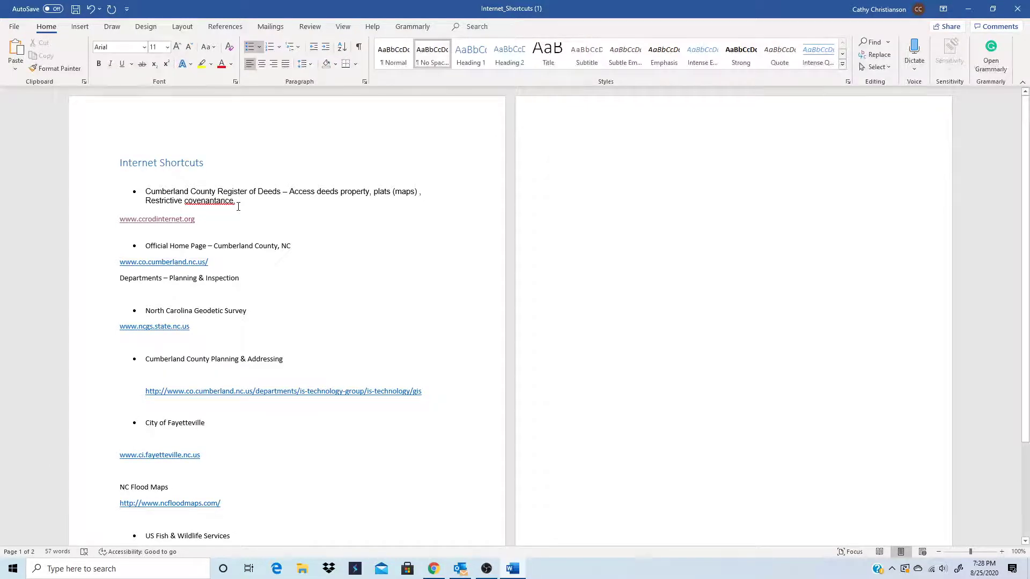
{"action": "type", "text": "home"}
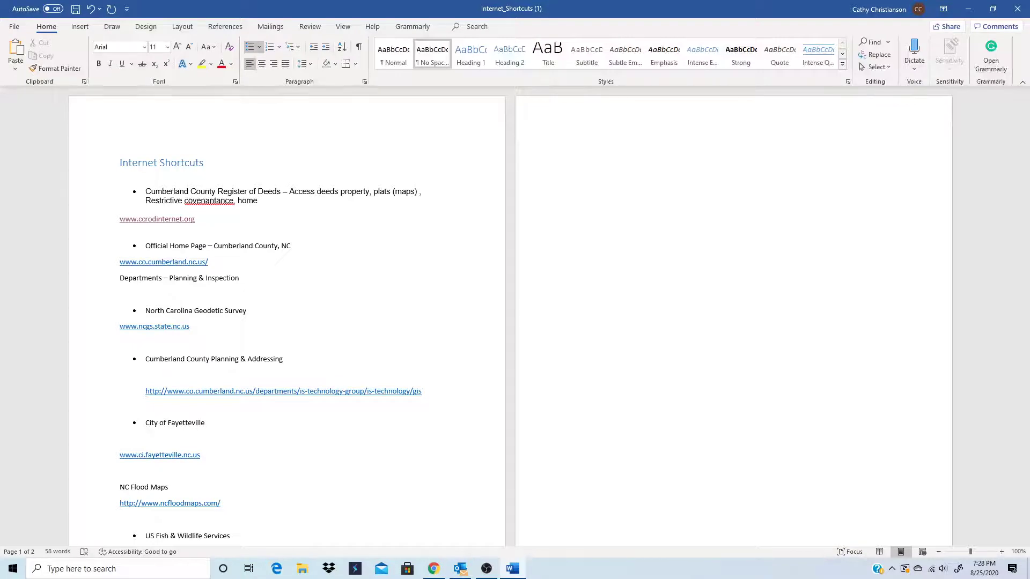
{"action": "type", "text": " owners"}
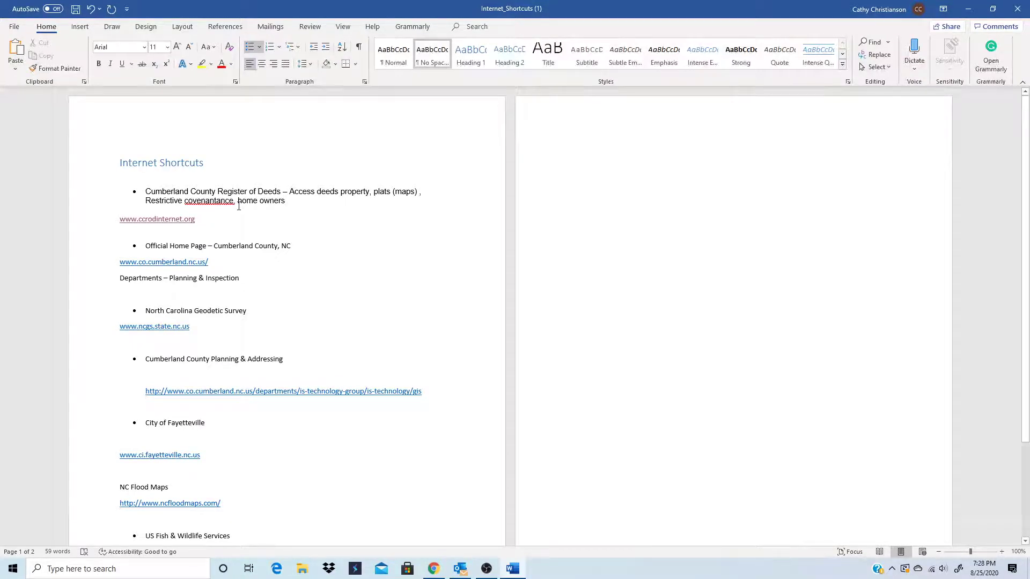
{"action": "type", "text": " ass"}
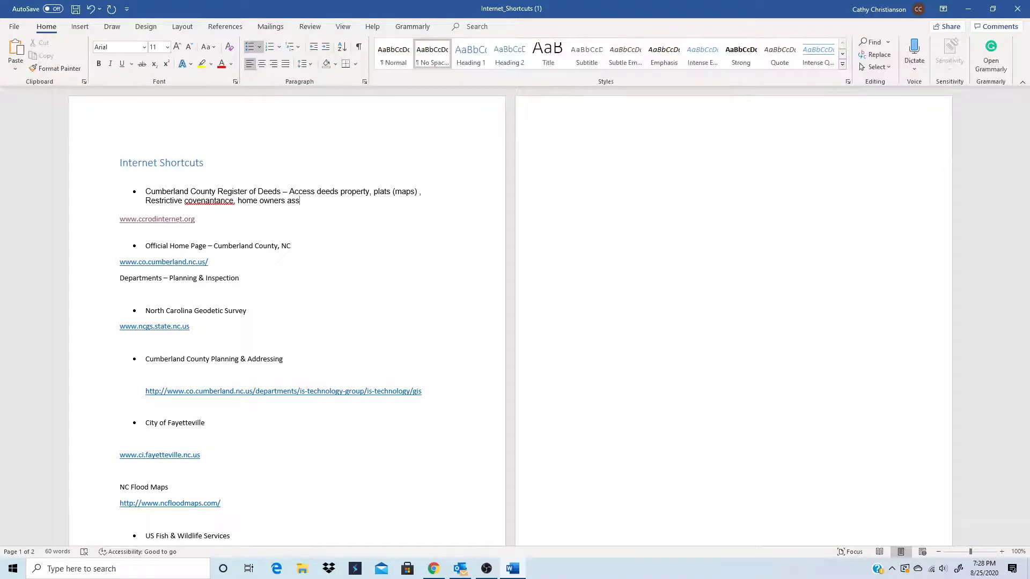
{"action": "type", "text": "ociated."}
{"action": "type", "text": "Full system and"}
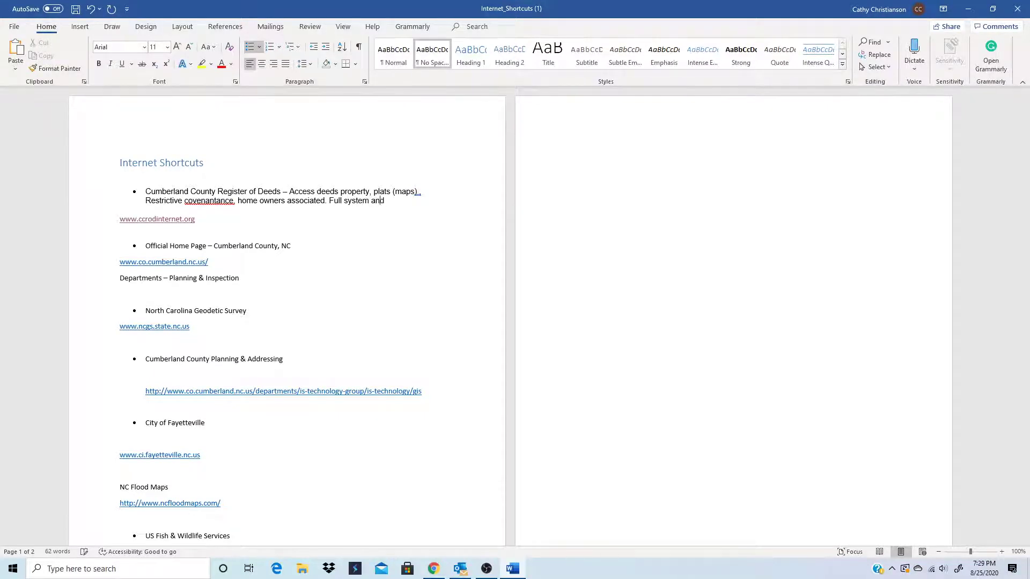
{"action": "type", "text": " imaging systems."}
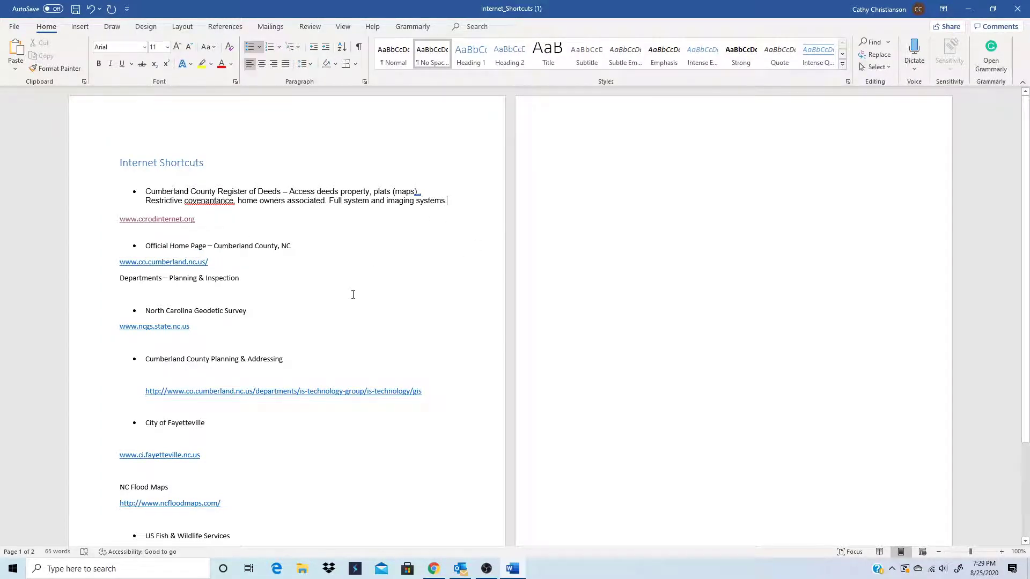
- Navigate from the county home page via Departments to Planning & Inspections' Ordinances & Amendments page
{"action": "left_click", "coordinate": [166, 263]}
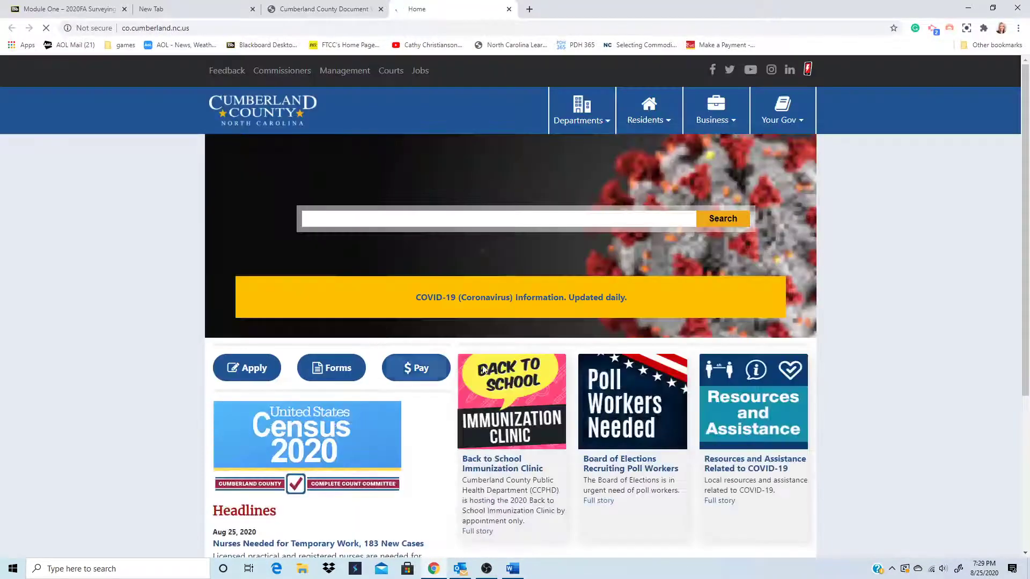
{"action": "left_click", "coordinate": [597, 126]}
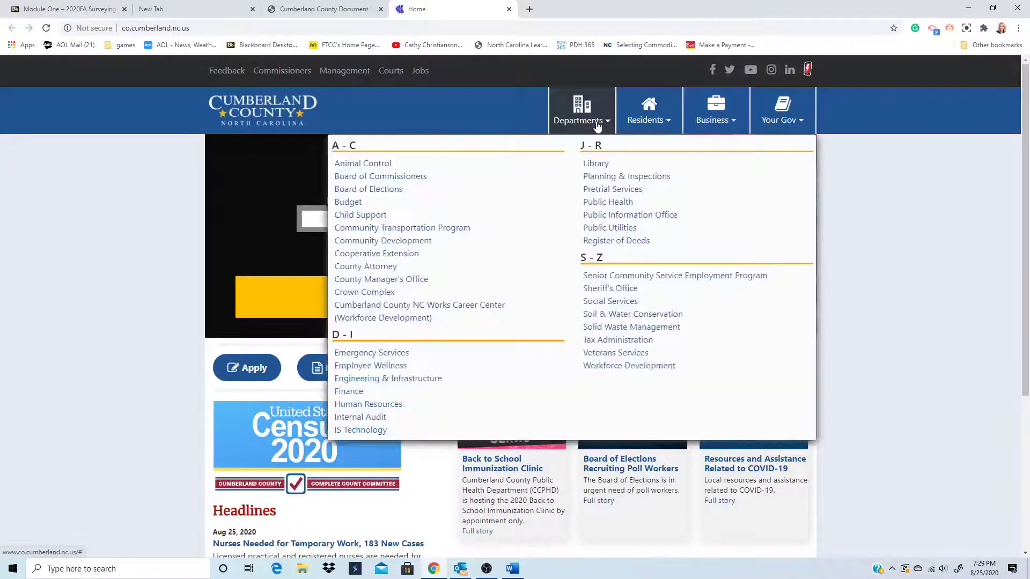
{"action": "left_click", "coordinate": [626, 177]}
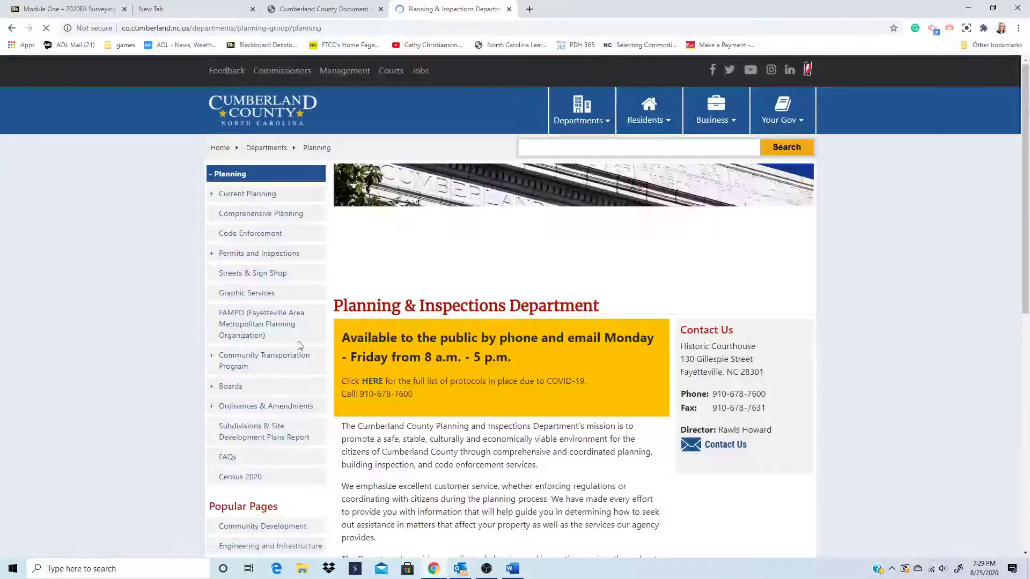
{"action": "scroll", "coordinate": [262, 375], "scroll_direction": "down", "scroll_amount": 1}
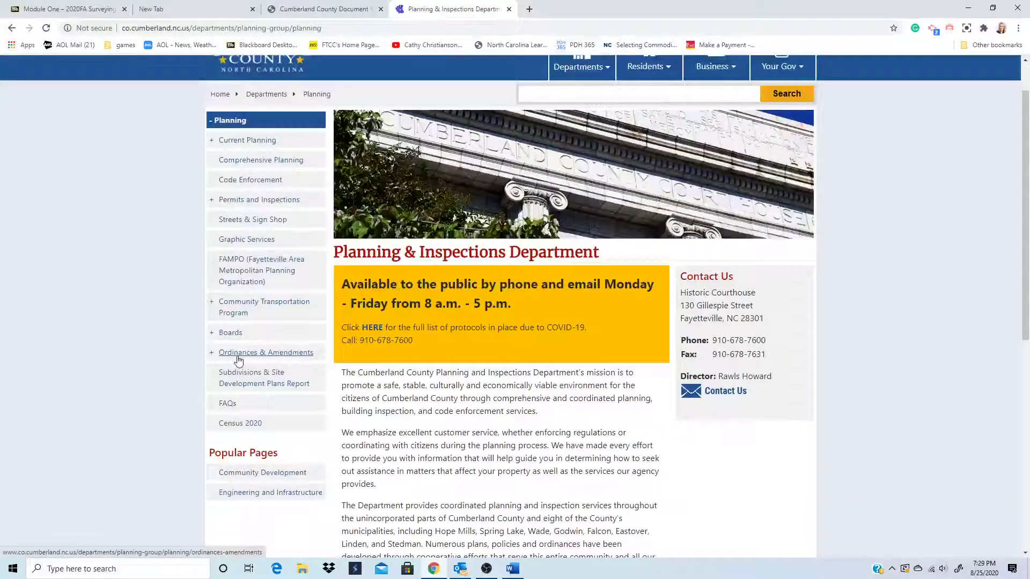
{"action": "left_click", "coordinate": [238, 354]}
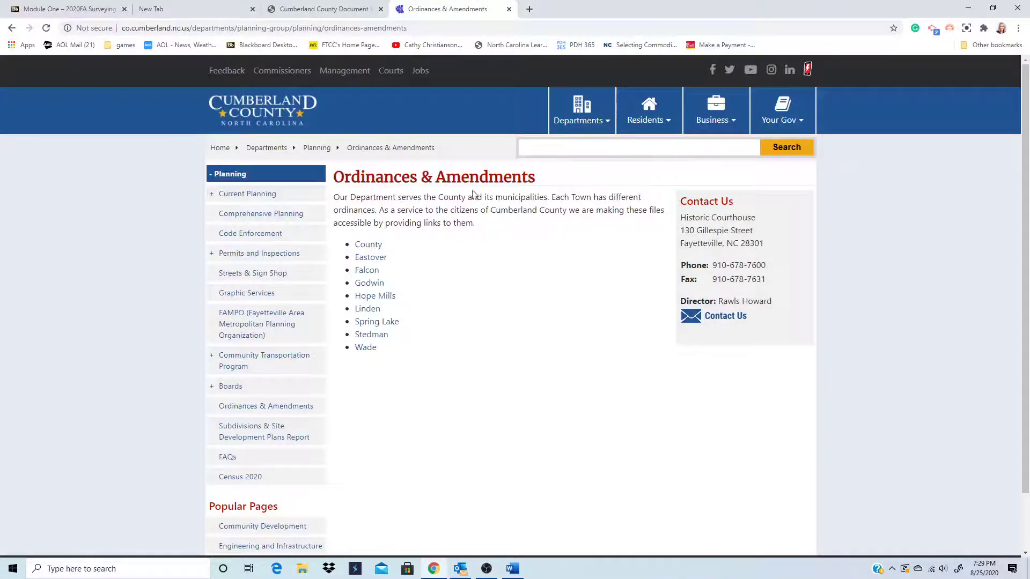
{"action": "scroll", "coordinate": [318, 338], "scroll_direction": "down", "scroll_amount": 1}
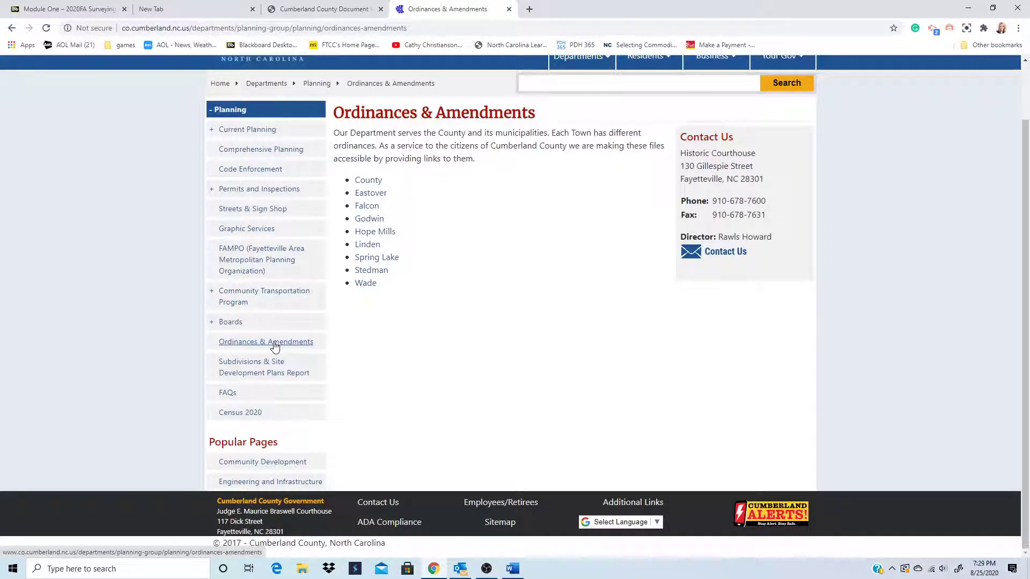
- Open the County ordinance amendments page and show its Completed tab with the 8/21/2017 Zoning Ordinance
{"action": "left_click", "coordinate": [370, 181]}
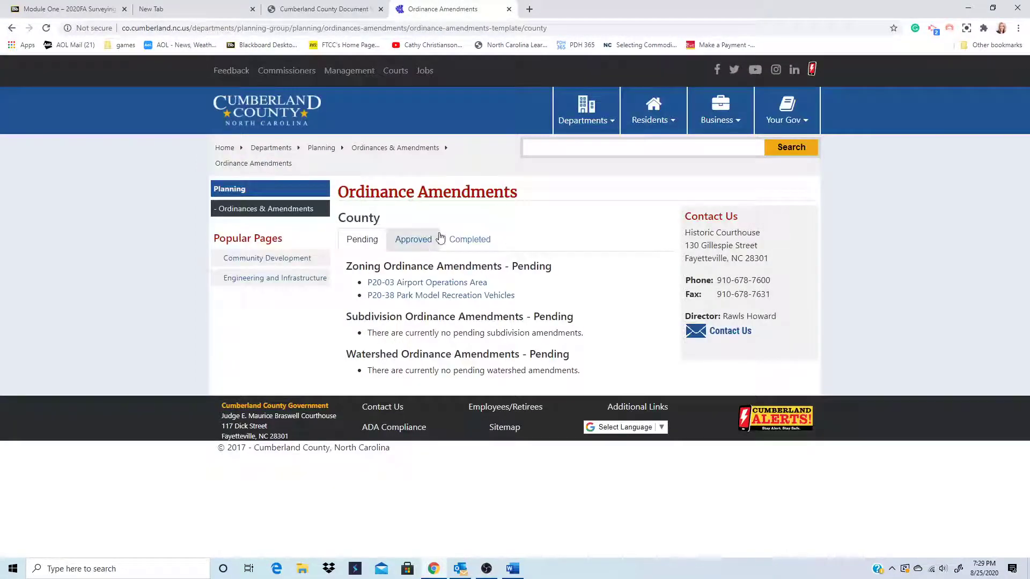
{"action": "left_click", "coordinate": [421, 242]}
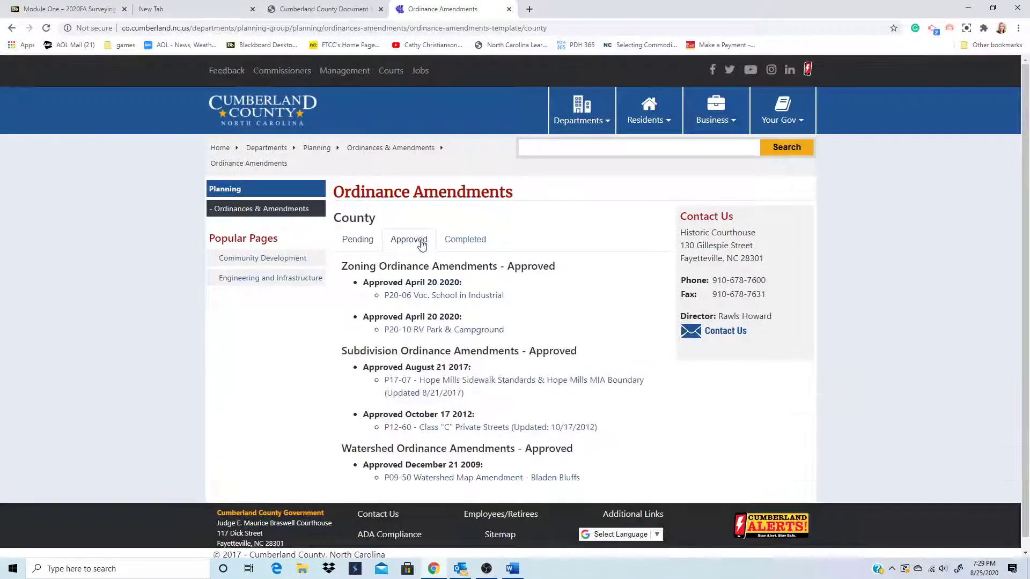
{"action": "left_click", "coordinate": [462, 244]}
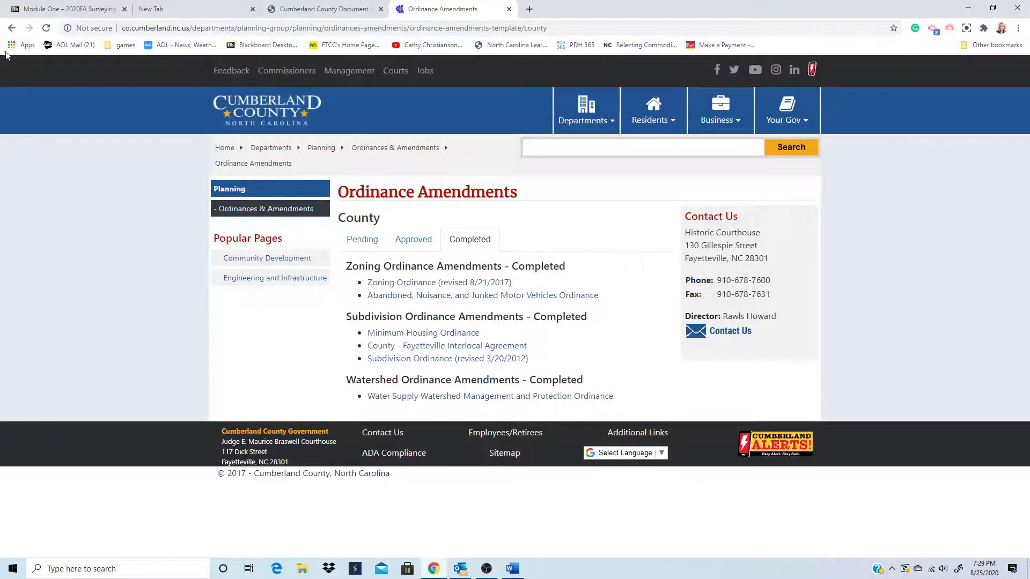
{"action": "left_click", "coordinate": [12, 28]}
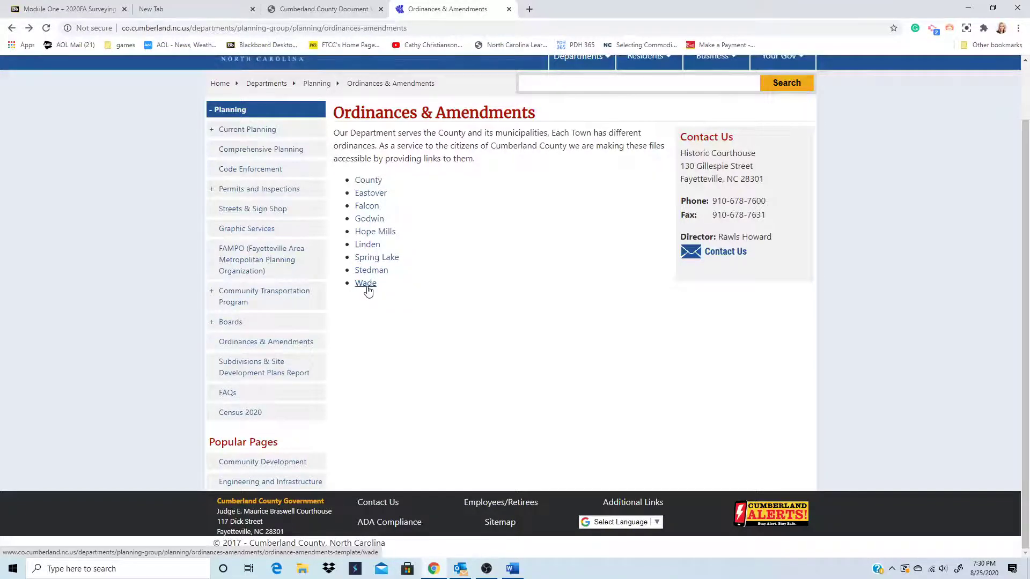
{"action": "left_click", "coordinate": [369, 184]}
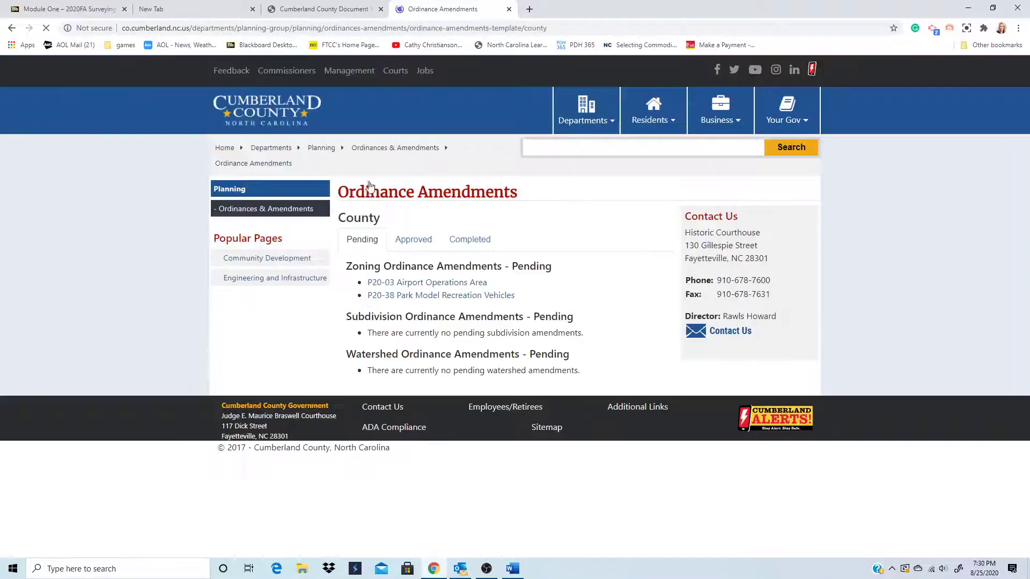
{"action": "left_click", "coordinate": [474, 241]}
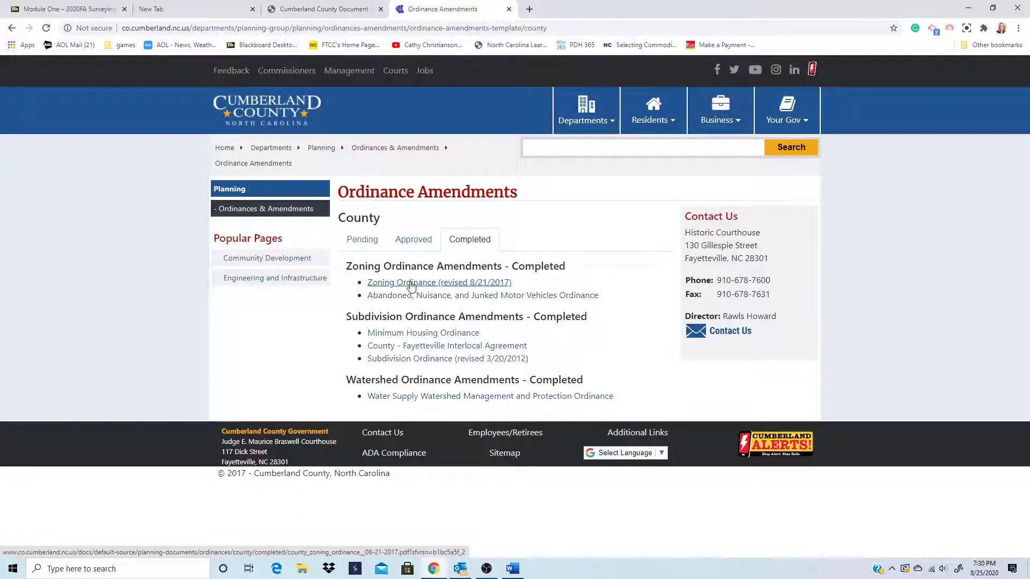
- Open the Zoning Ordinance (revised 8/21/2017) PDF in the browser
{"action": "left_click", "coordinate": [411, 285]}
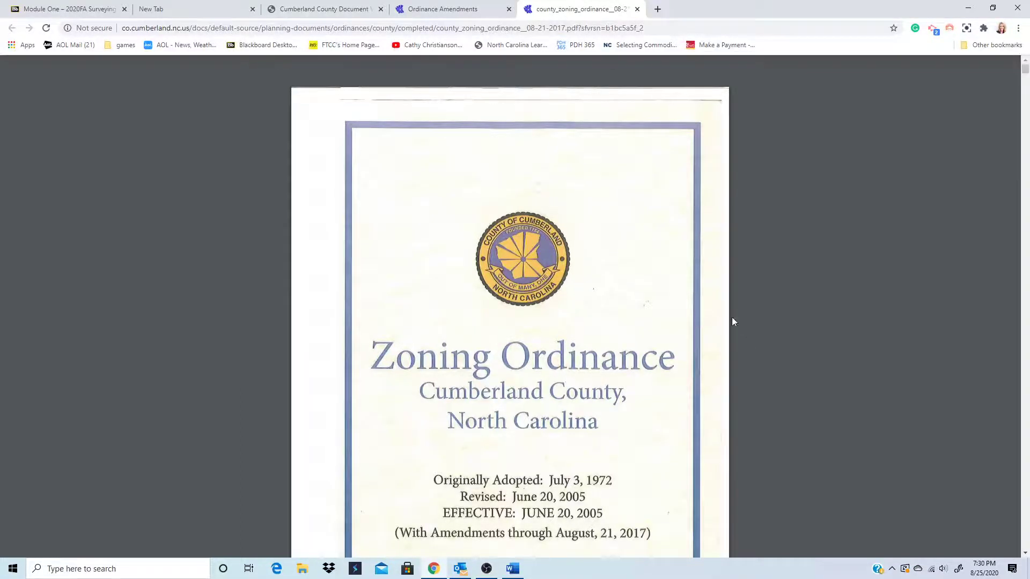
{"action": "scroll", "coordinate": [734, 322], "scroll_direction": "down", "scroll_amount": 3}
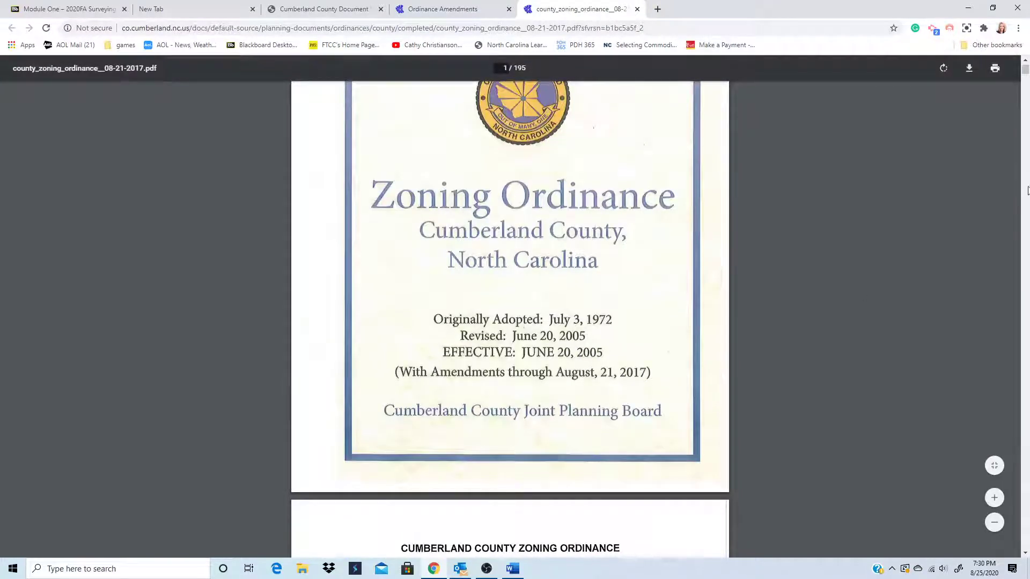
{"action": "left_click_drag", "start_coordinate": [1026, 75], "coordinate": [1025, 338]}
- Go to page 145, Section 1104 District Dimensional Provisions
{"action": "scroll", "coordinate": [698, 318], "scroll_direction": "down", "scroll_amount": 8}
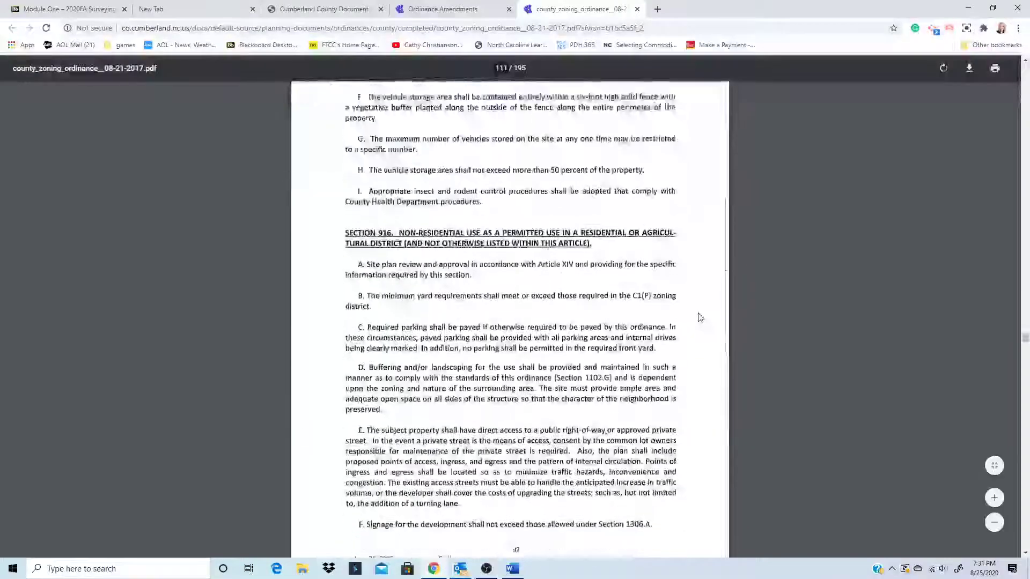
{"action": "scroll", "coordinate": [698, 318], "scroll_direction": "down", "scroll_amount": 14}
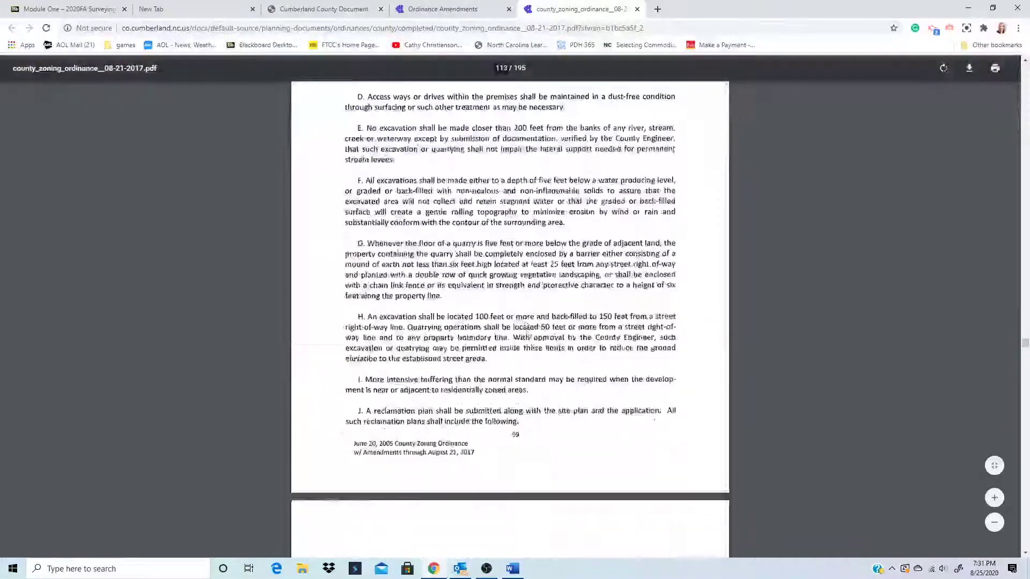
{"action": "scroll", "coordinate": [525, 337], "scroll_direction": "down", "scroll_amount": 14}
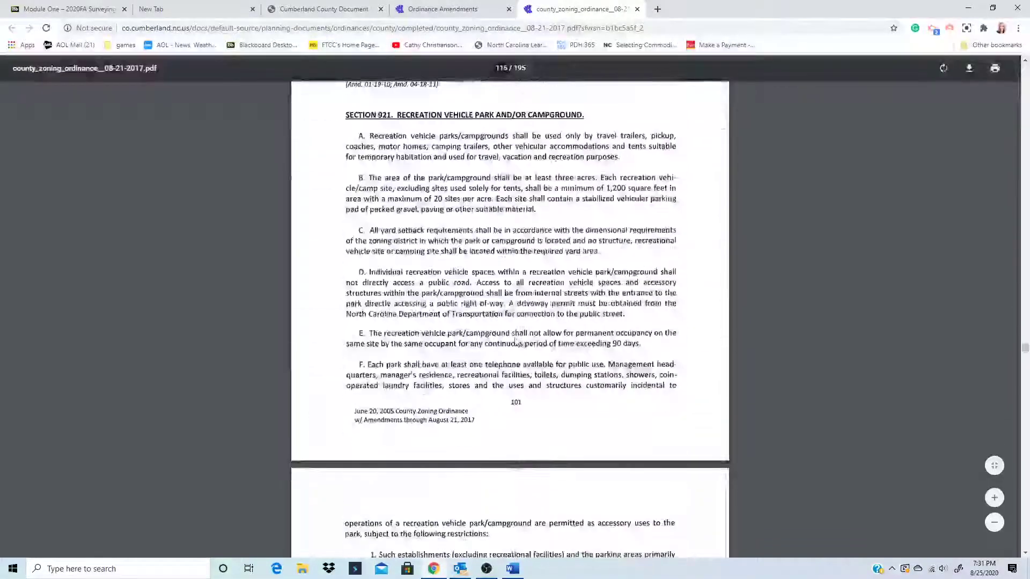
{"action": "scroll", "coordinate": [516, 341], "scroll_direction": "down", "scroll_amount": 10}
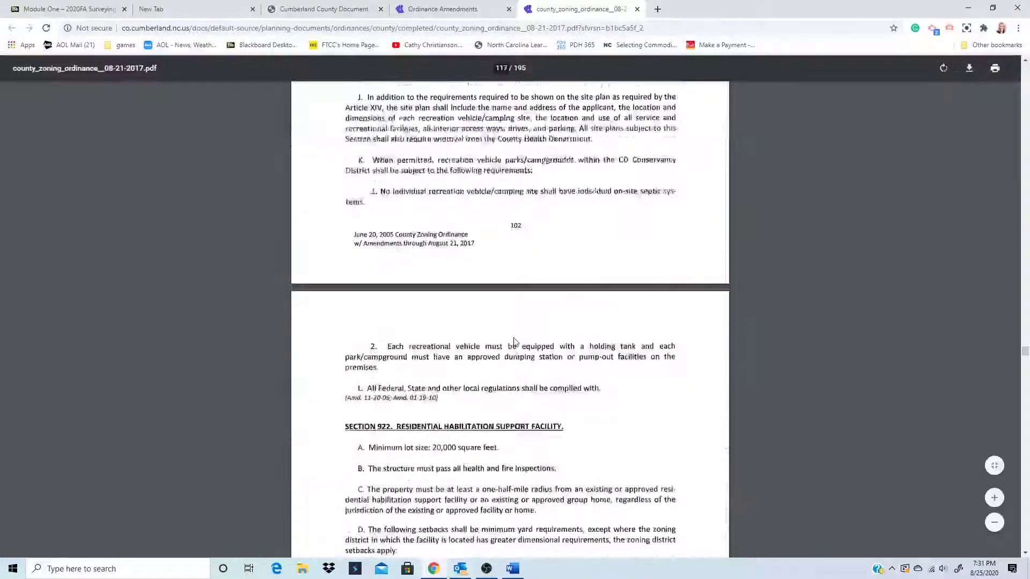
{"action": "scroll", "coordinate": [516, 342], "scroll_direction": "down", "scroll_amount": 12}
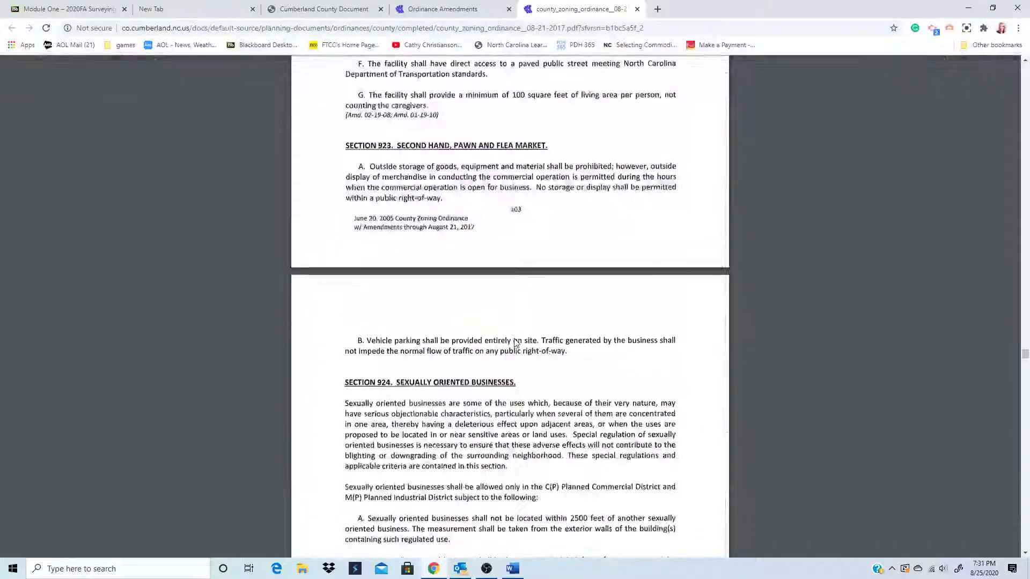
{"action": "scroll", "coordinate": [514, 343], "scroll_direction": "down", "scroll_amount": 9}
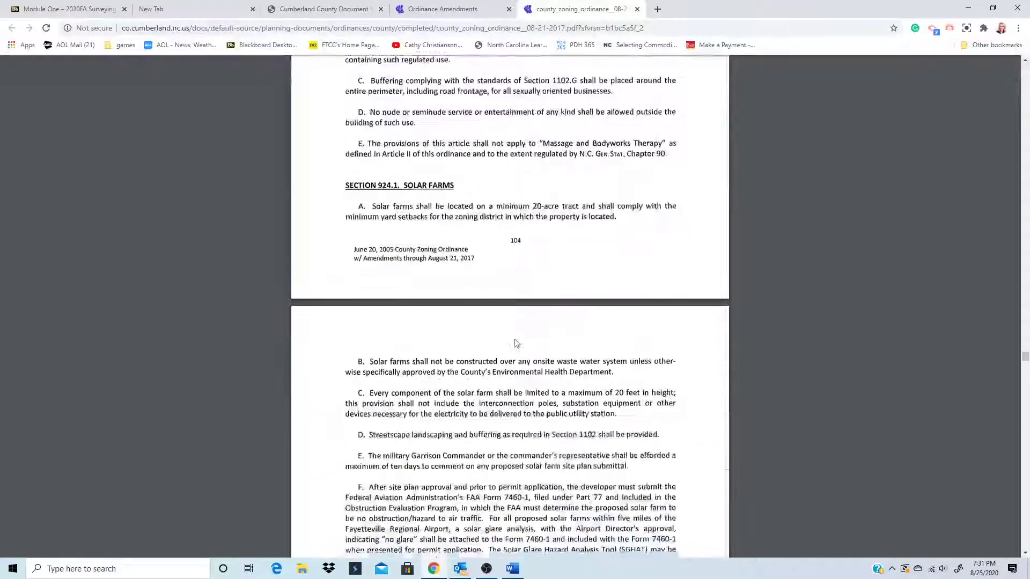
{"action": "scroll", "coordinate": [516, 331], "scroll_direction": "down", "scroll_amount": 4}
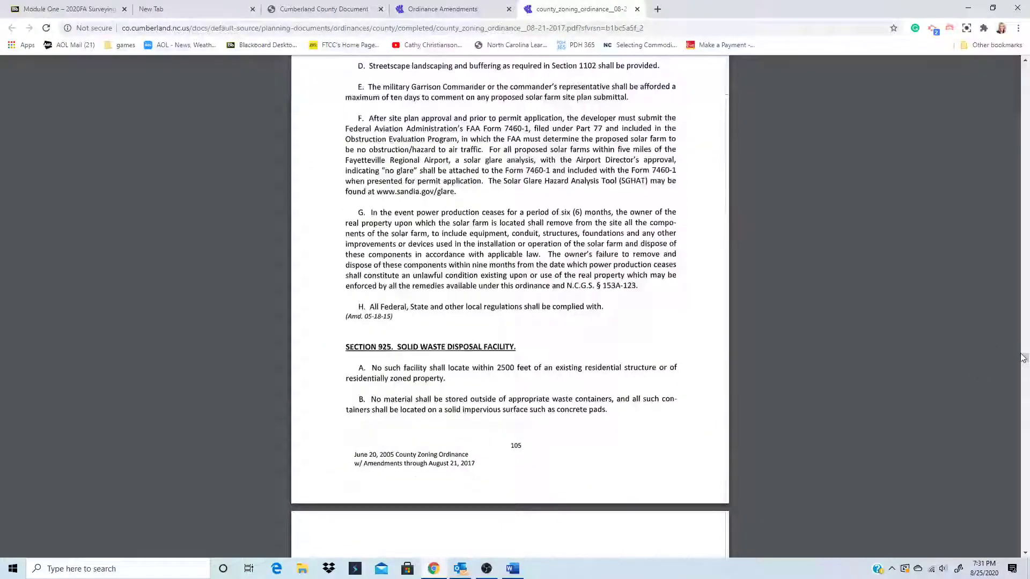
{"action": "left_click_drag", "start_coordinate": [1022, 358], "coordinate": [701, 329]}
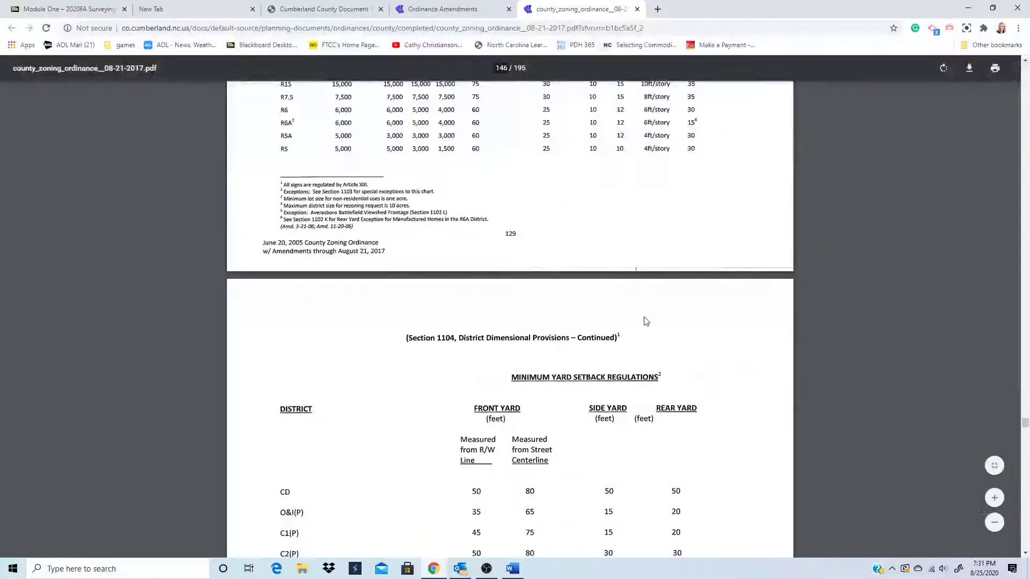
{"action": "scroll", "coordinate": [646, 321], "scroll_direction": "up", "scroll_amount": 1}
{"action": "scroll", "coordinate": [644, 321], "scroll_direction": "down", "scroll_amount": 4}
{"action": "scroll", "coordinate": [646, 317], "scroll_direction": "up", "scroll_amount": 8}
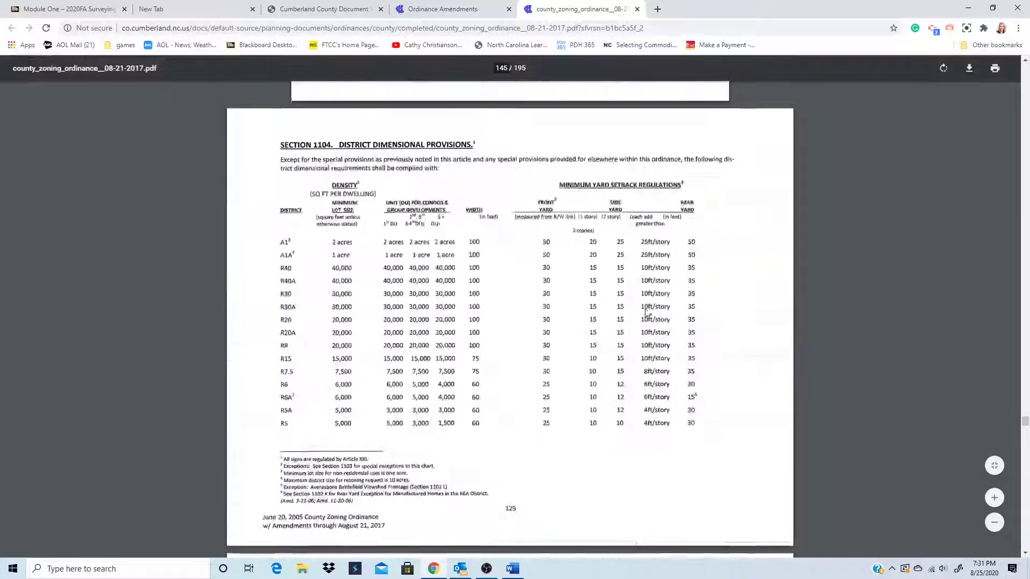
{"action": "scroll", "coordinate": [647, 314], "scroll_direction": "up", "scroll_amount": 2}
{"action": "scroll", "coordinate": [376, 287], "scroll_direction": "down", "scroll_amount": 1}
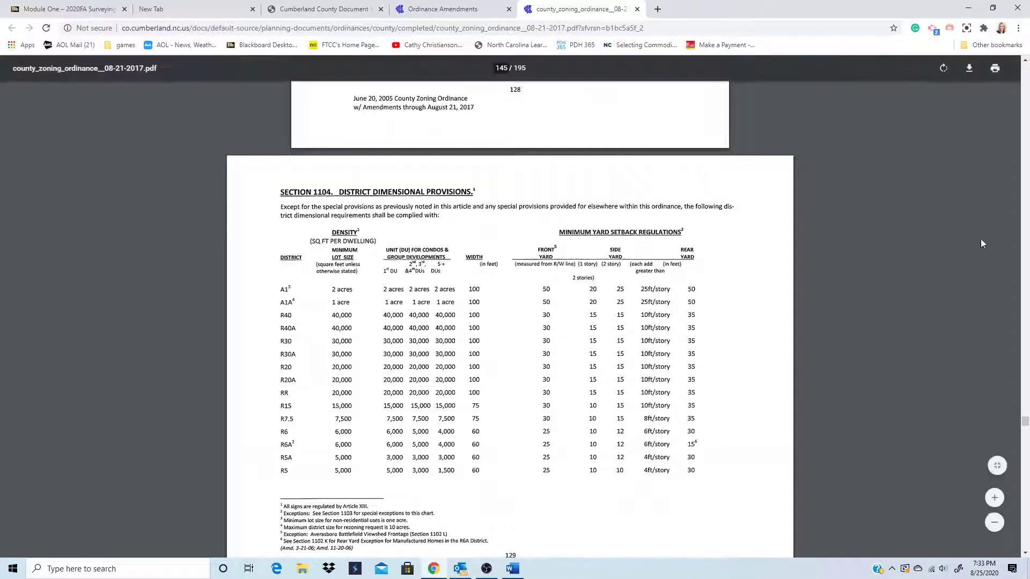
- Save the zoning ordinance PDF to the Desktop as county_zoning_ordinance_08-21-2017.pdf
{"action": "left_click", "coordinate": [970, 68]}
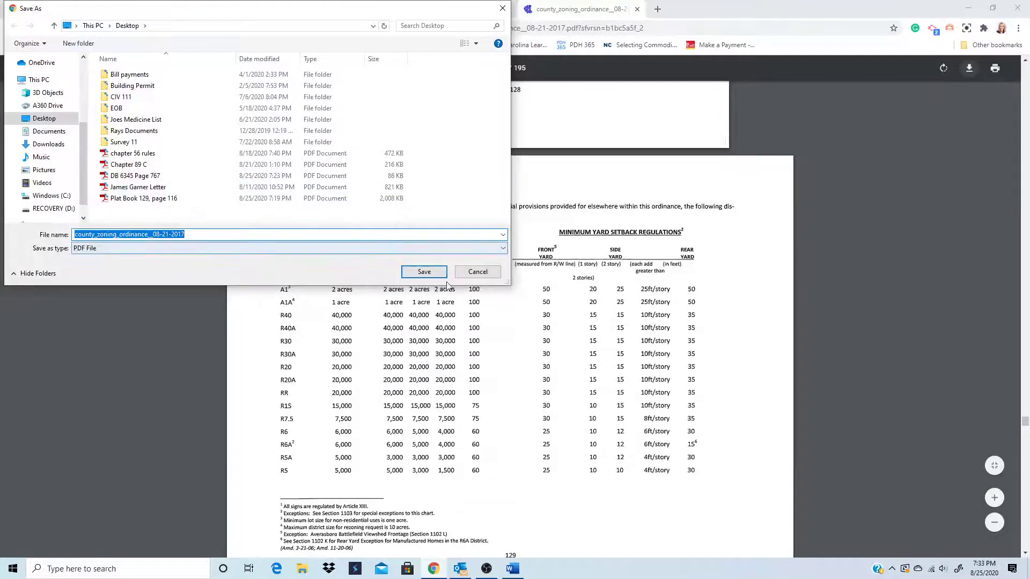
{"action": "left_click", "coordinate": [424, 272]}
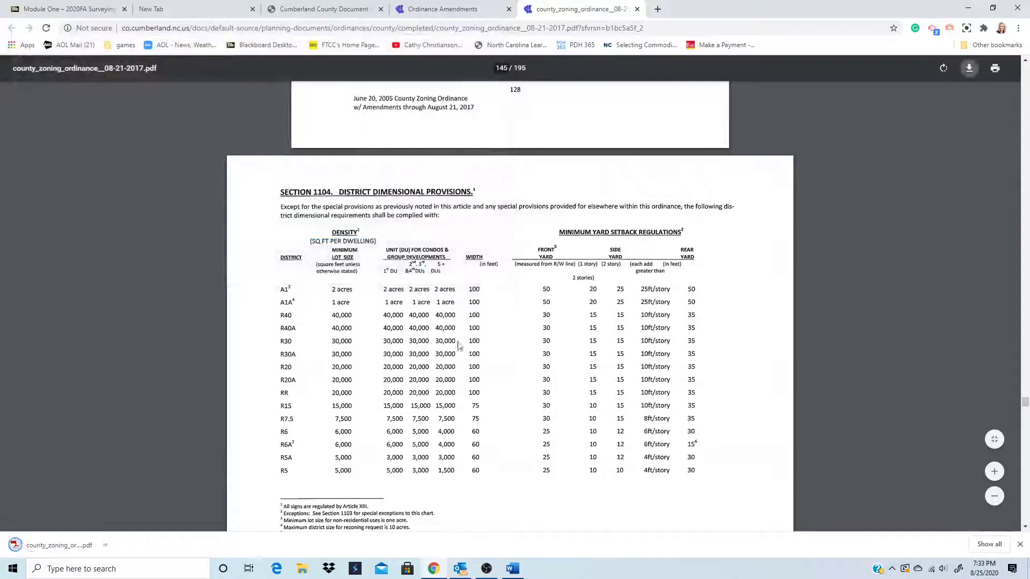
- Close the zoning PDF and open the Subdivision Ordinance (revised 3/20/2012) PDF
{"action": "left_click", "coordinate": [638, 10]}
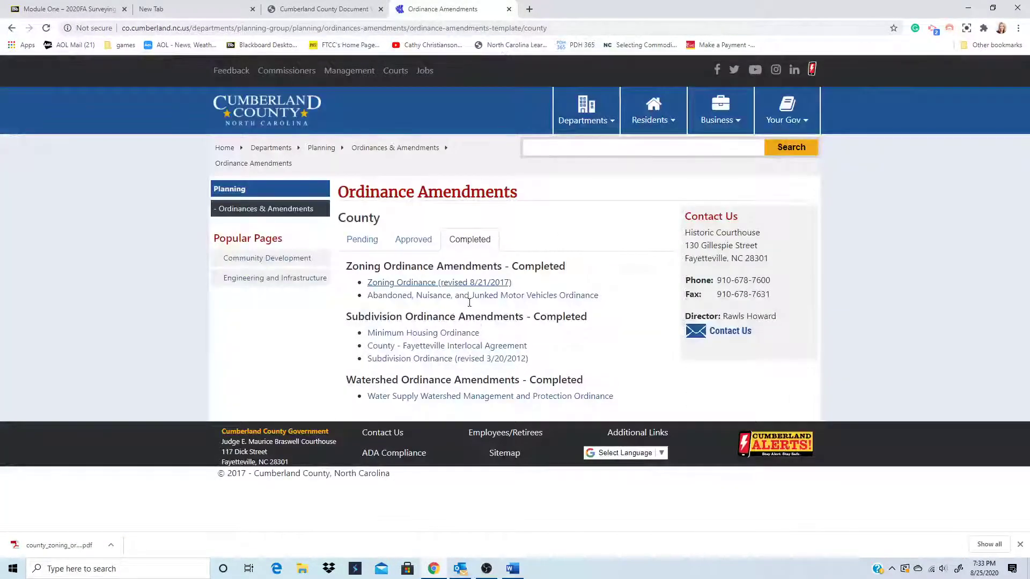
{"action": "left_click", "coordinate": [427, 360]}
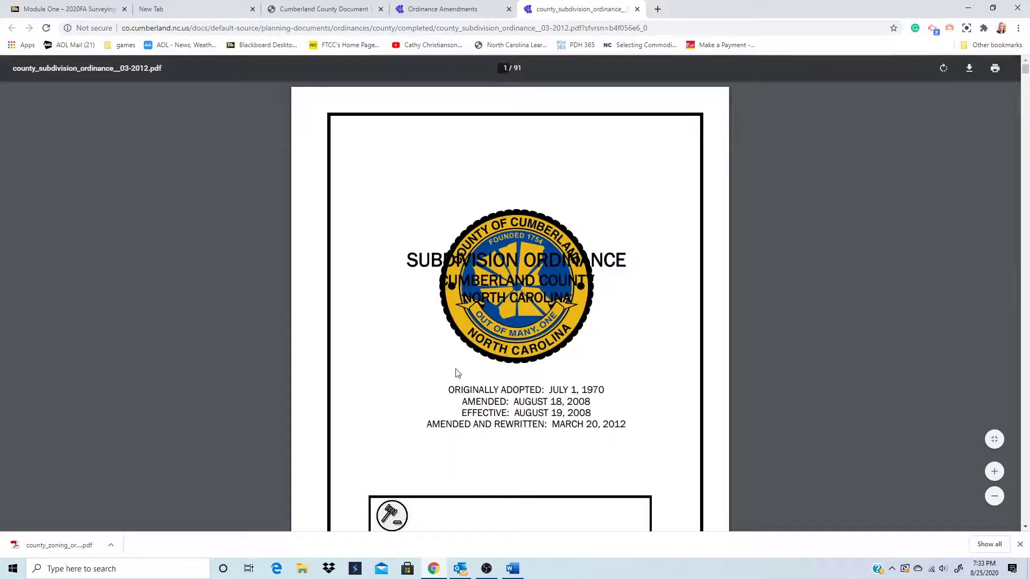
{"action": "scroll", "coordinate": [473, 380], "scroll_direction": "down", "scroll_amount": 2}
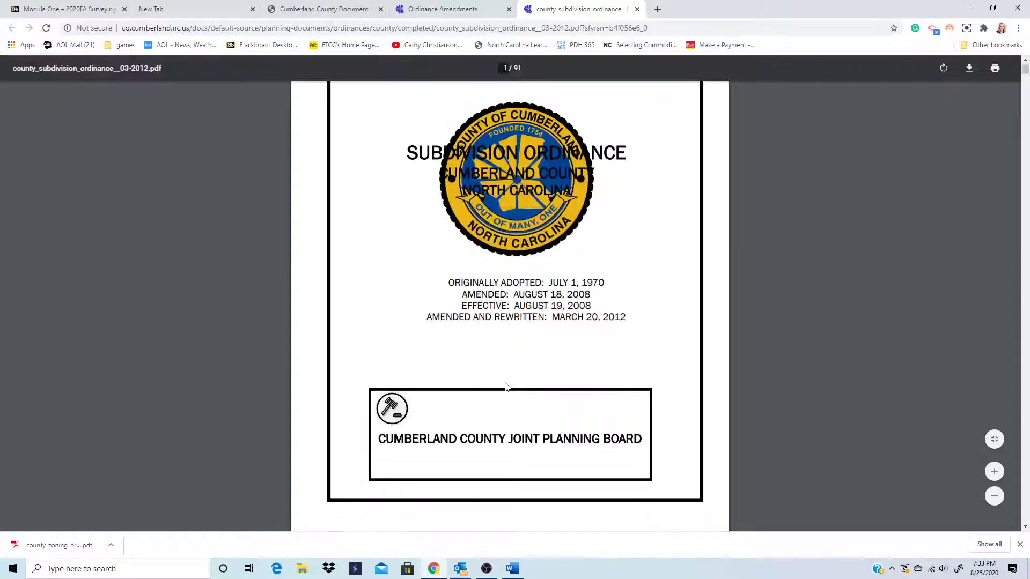
{"action": "scroll", "coordinate": [506, 387], "scroll_direction": "down", "scroll_amount": 6}
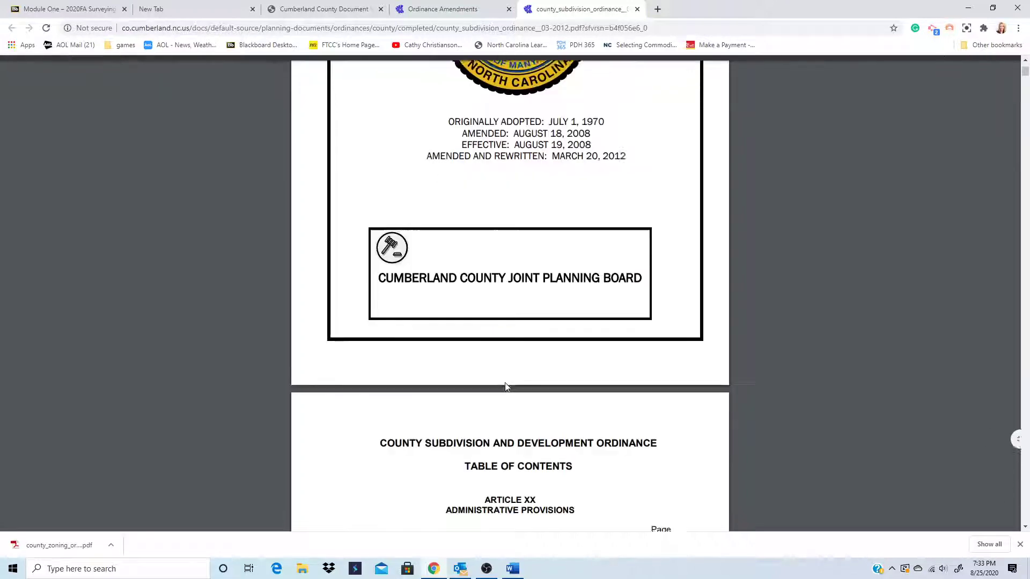
{"action": "scroll", "coordinate": [506, 386], "scroll_direction": "down", "scroll_amount": 4}
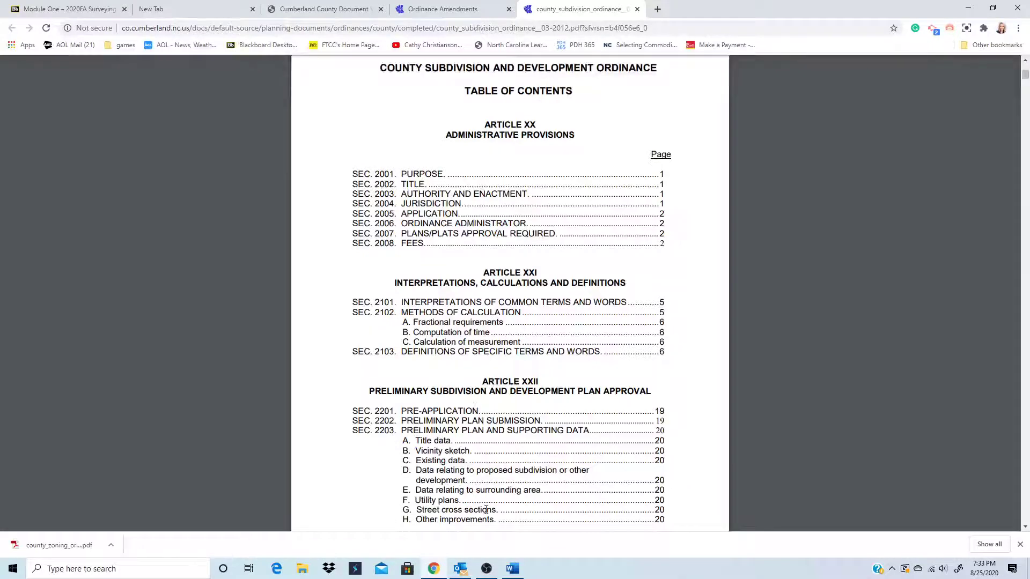
{"action": "scroll", "coordinate": [406, 331], "scroll_direction": "down", "scroll_amount": 2}
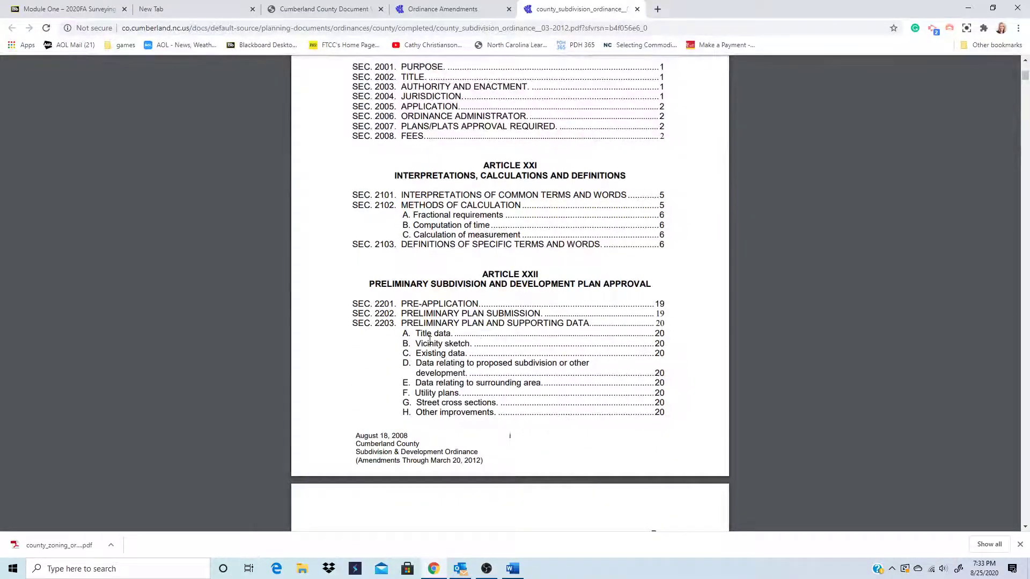
- Move through the subdivision ordinance to page 64's final-plat certificate requirements
{"action": "scroll", "coordinate": [427, 353], "scroll_direction": "down", "scroll_amount": 10}
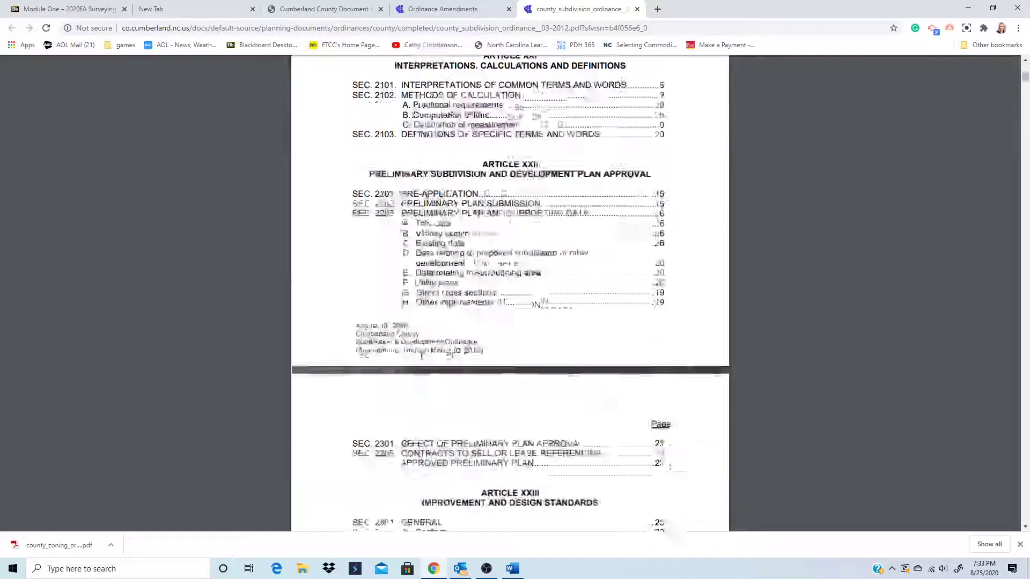
{"action": "scroll", "coordinate": [421, 354], "scroll_direction": "down", "scroll_amount": 9}
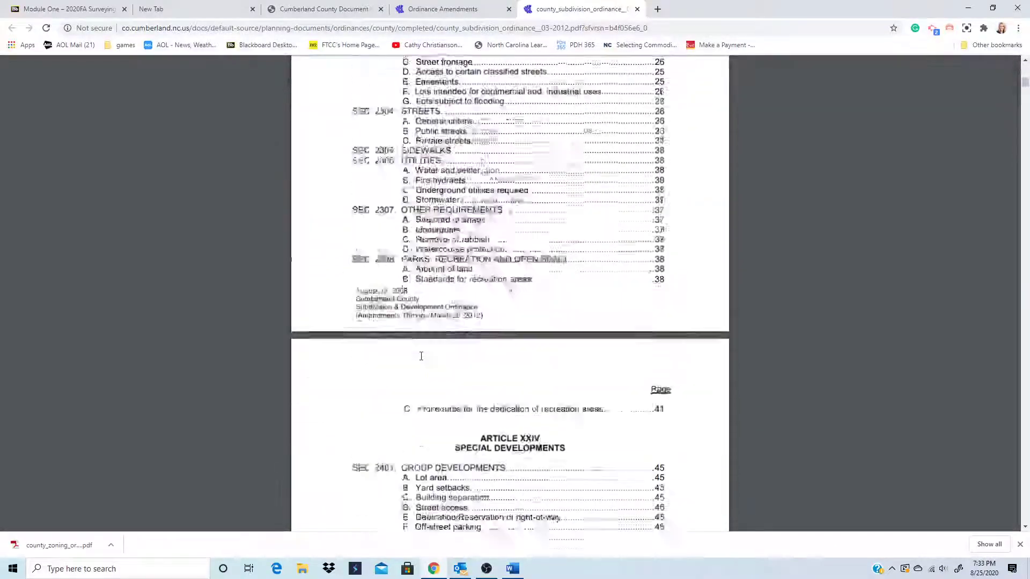
{"action": "scroll", "coordinate": [421, 353], "scroll_direction": "down", "scroll_amount": 8}
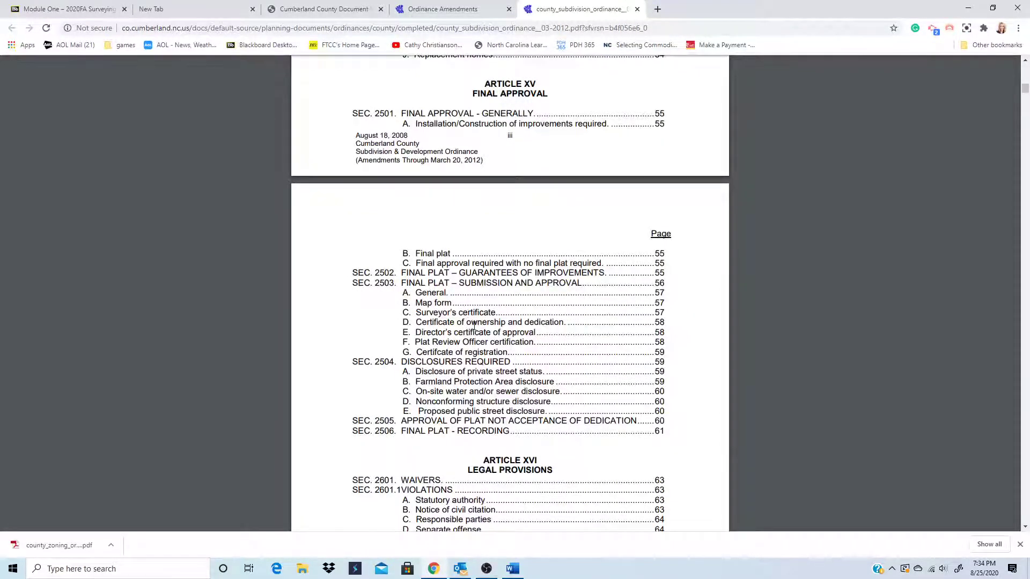
{"action": "scroll", "coordinate": [448, 338], "scroll_direction": "down", "scroll_amount": 15}
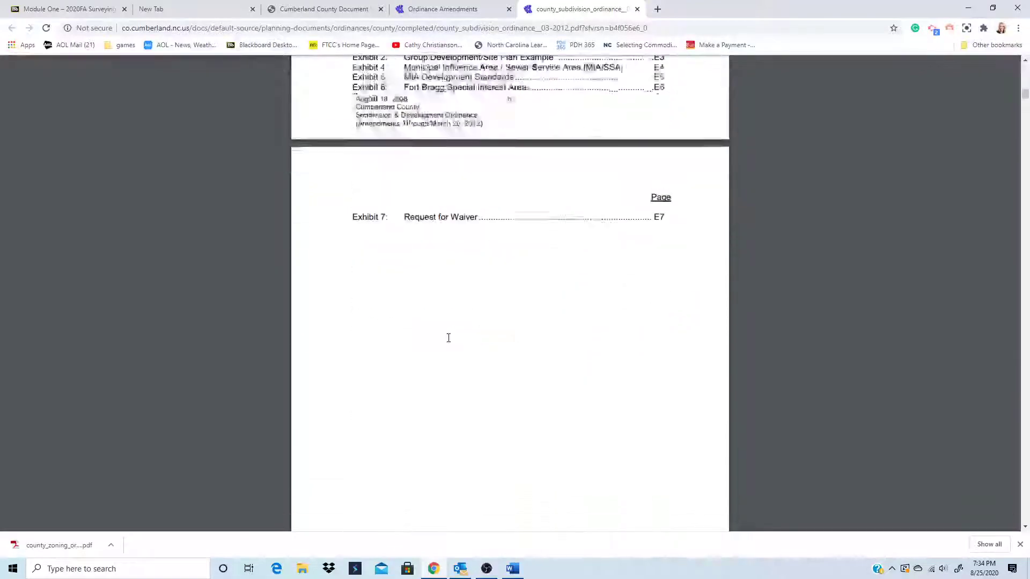
{"action": "scroll", "coordinate": [450, 345], "scroll_direction": "down", "scroll_amount": 8}
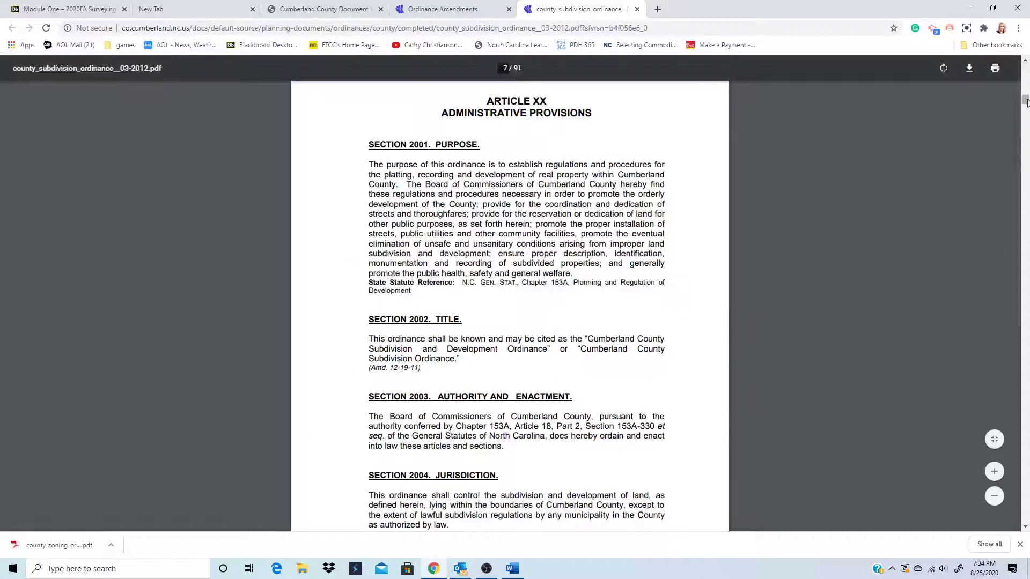
{"action": "left_click_drag", "start_coordinate": [1026, 100], "coordinate": [1026, 313]}
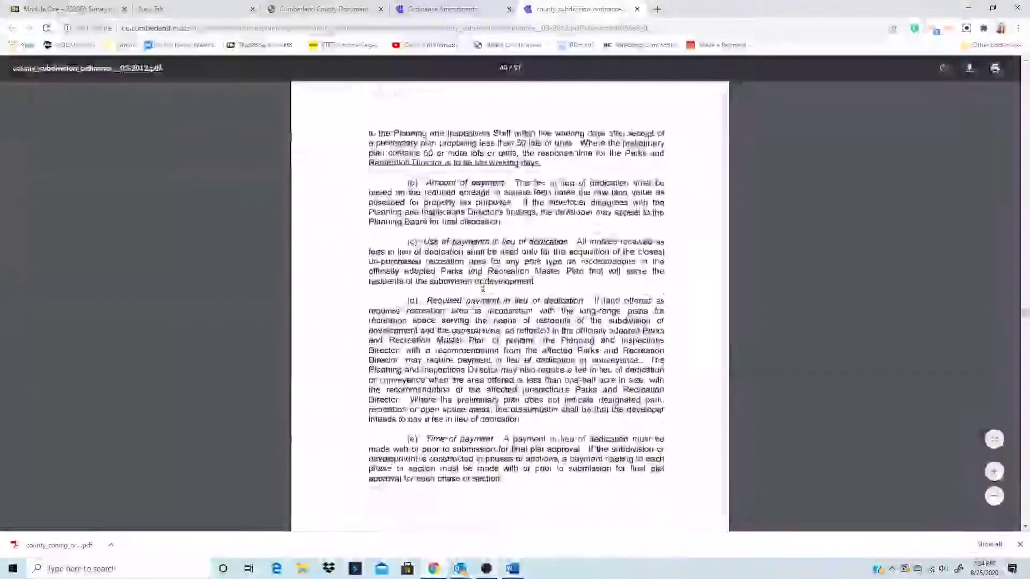
{"action": "scroll", "coordinate": [483, 290], "scroll_direction": "down", "scroll_amount": 10}
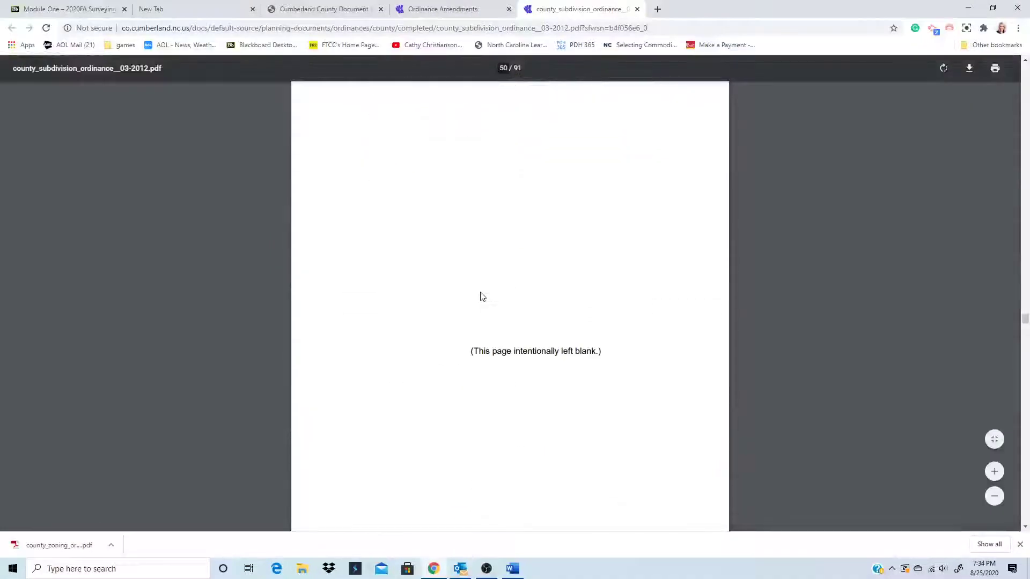
{"action": "scroll", "coordinate": [482, 296], "scroll_direction": "down", "scroll_amount": 10}
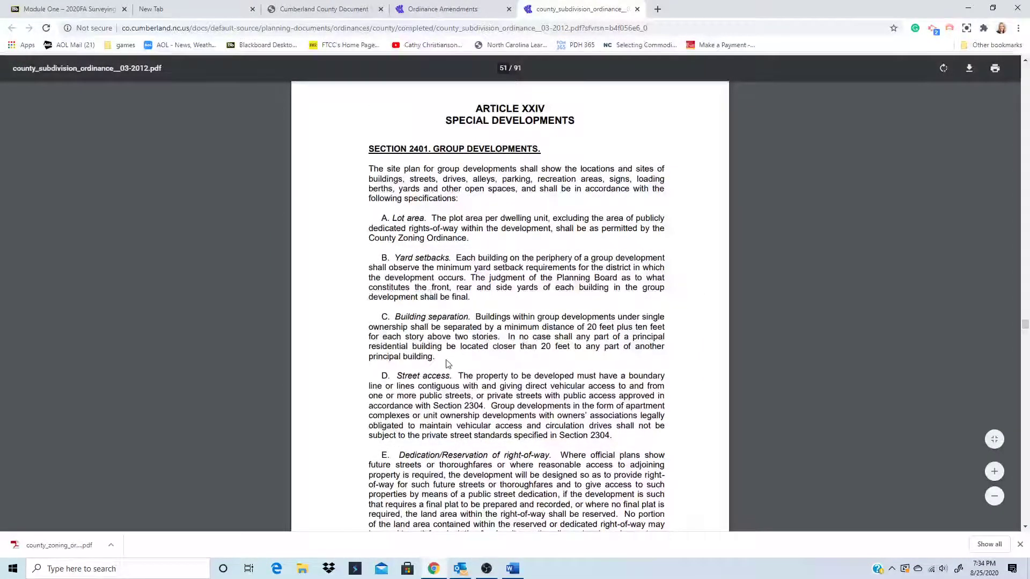
{"action": "scroll", "coordinate": [448, 365], "scroll_direction": "down", "scroll_amount": 9}
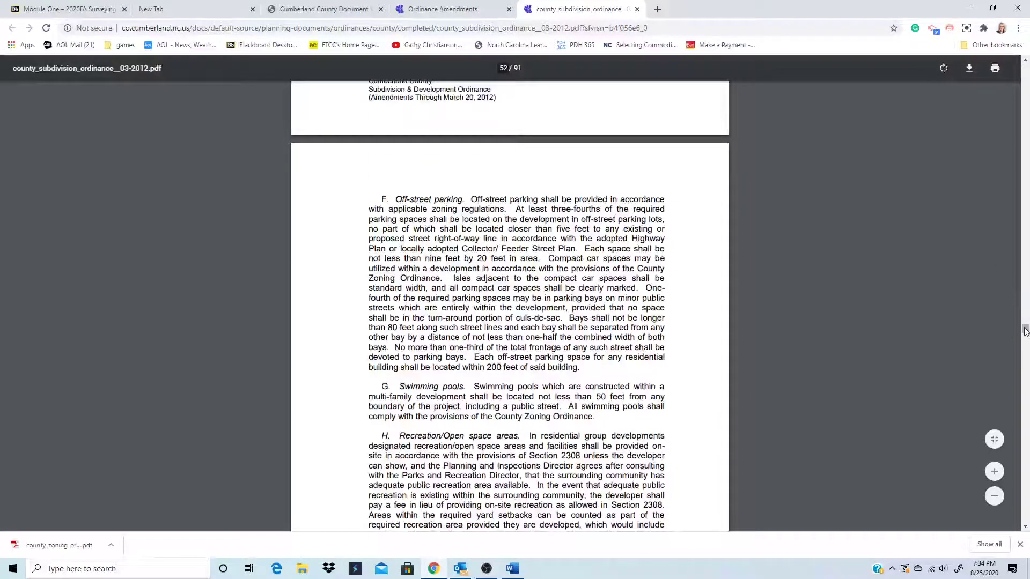
{"action": "left_click_drag", "start_coordinate": [1025, 329], "coordinate": [1025, 397]}
{"action": "scroll", "coordinate": [700, 364], "scroll_direction": "up", "scroll_amount": 3}
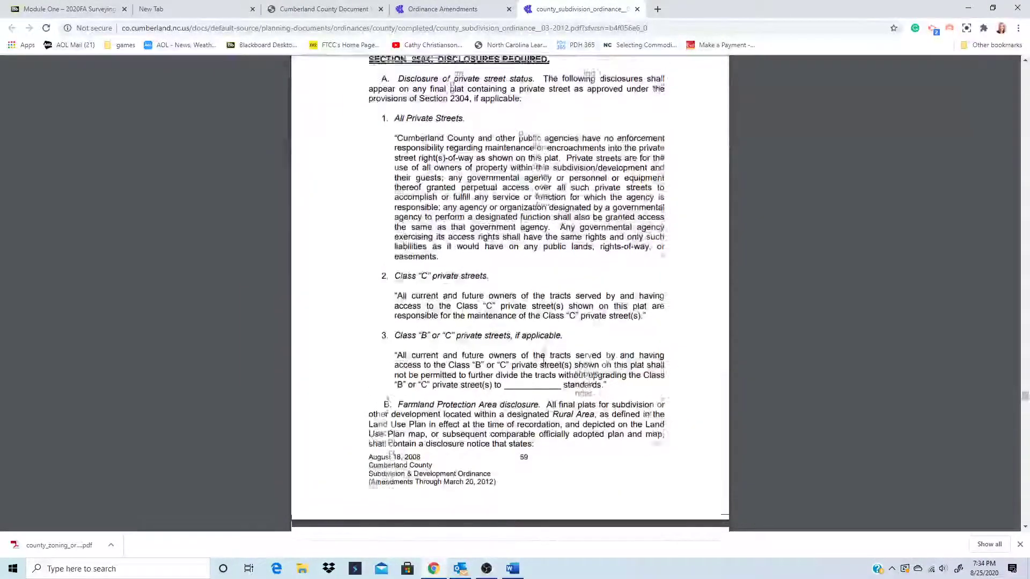
{"action": "scroll", "coordinate": [476, 260], "scroll_direction": "up", "scroll_amount": 7}
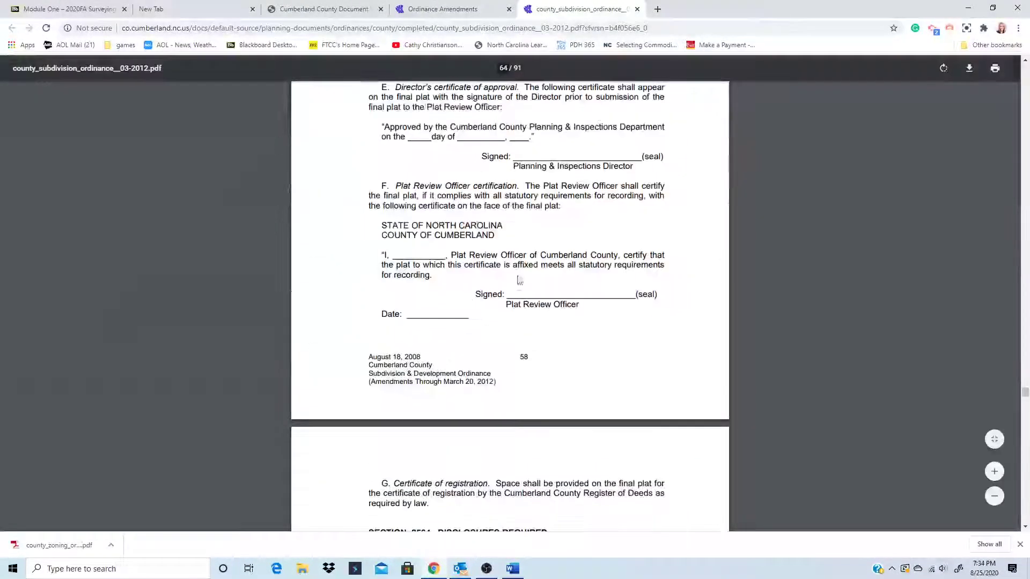
{"action": "scroll", "coordinate": [481, 288], "scroll_direction": "up", "scroll_amount": 5}
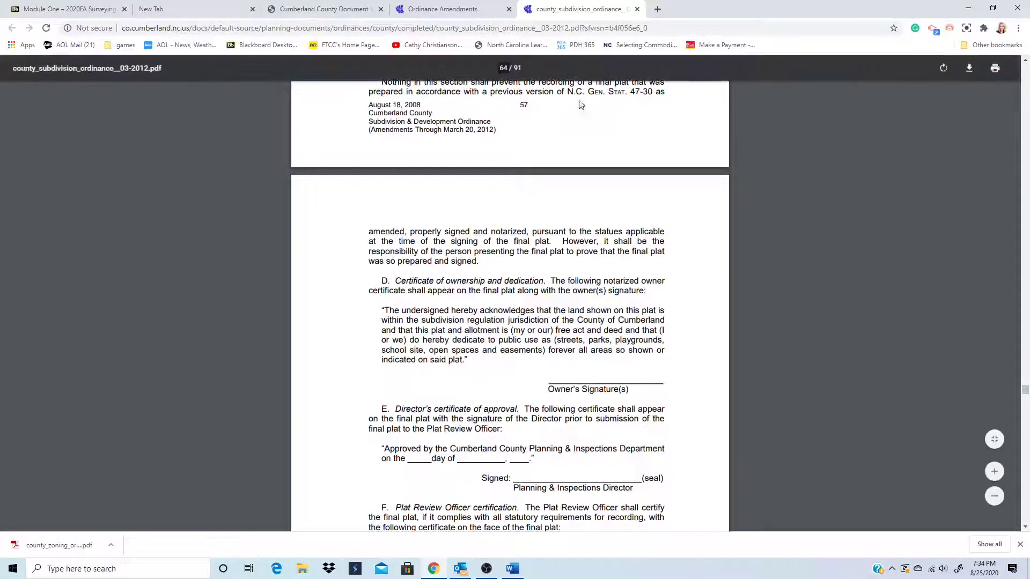
- Close the subdivision ordinance PDF and return to the Word Internet Shortcuts document
{"action": "left_click", "coordinate": [638, 10]}
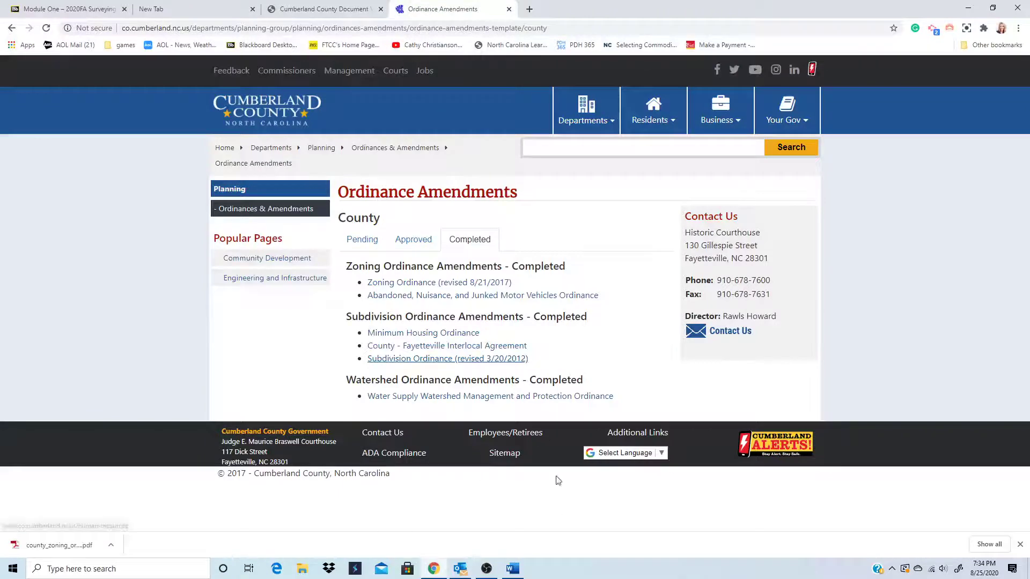
{"action": "left_click", "coordinate": [513, 571]}
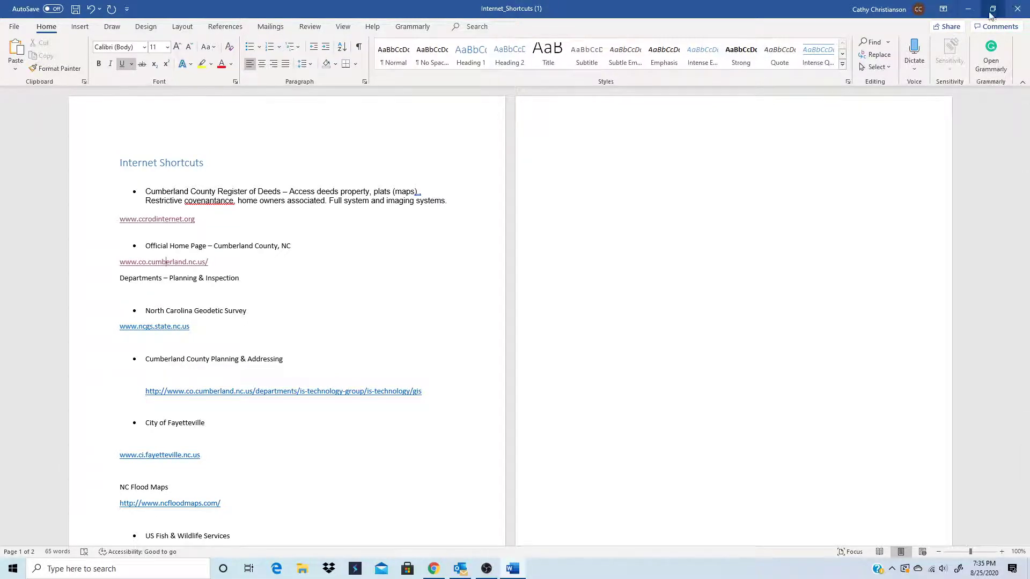
- Minimize Word and Chrome, then open the saved zoning ordinance PDF from the desktop
{"action": "left_click", "coordinate": [971, 10]}
{"action": "left_click", "coordinate": [972, 9]}
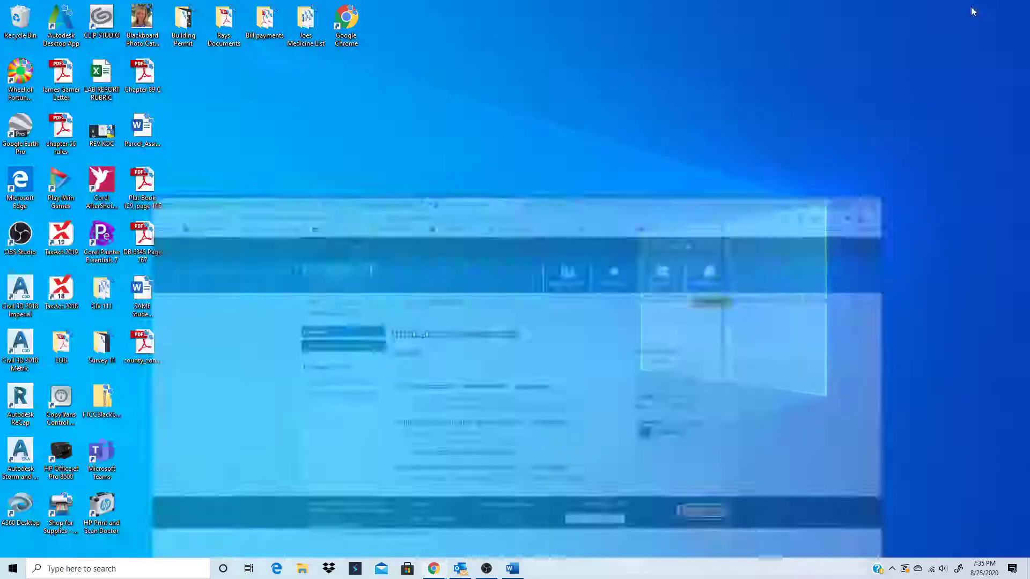
{"action": "double_click", "coordinate": [140, 344]}
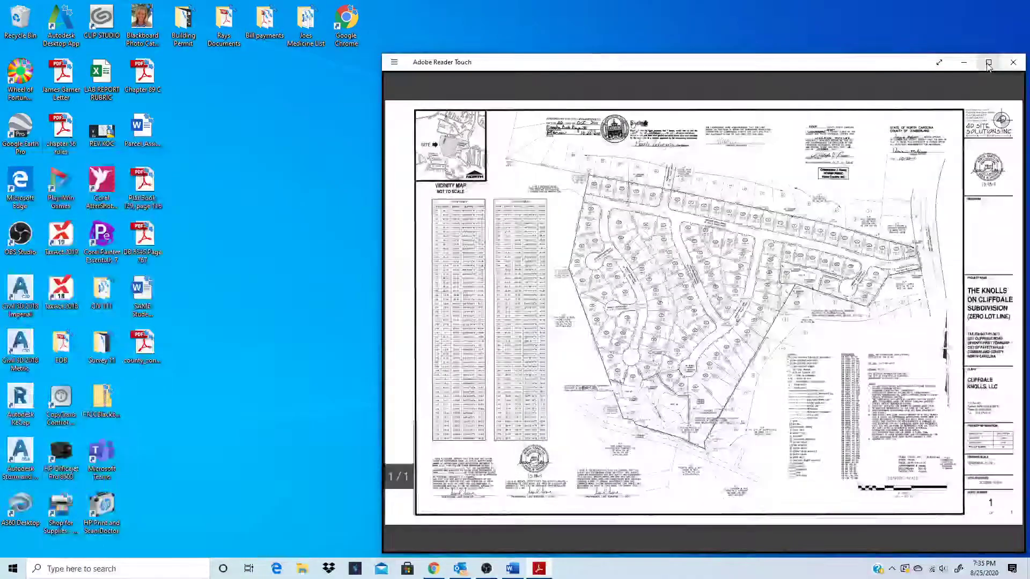
{"action": "left_click", "coordinate": [988, 62]}
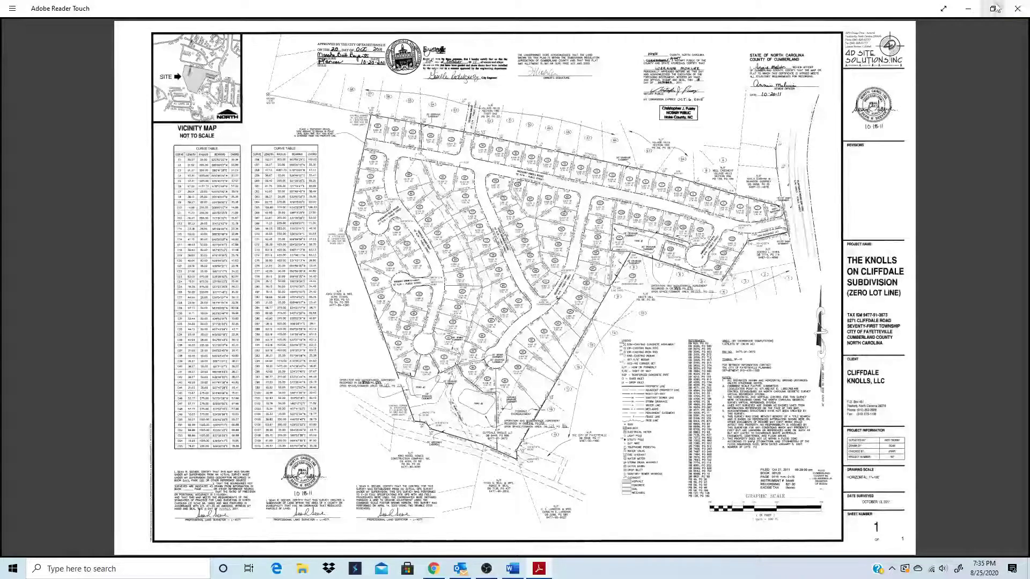
{"action": "left_click", "coordinate": [1017, 8]}
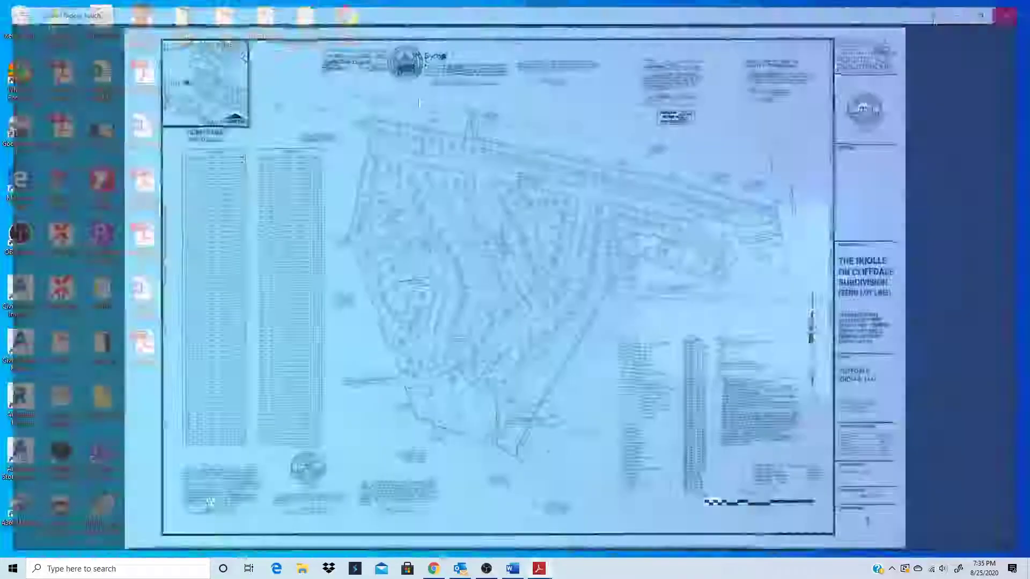
{"action": "left_click", "coordinate": [510, 573]}
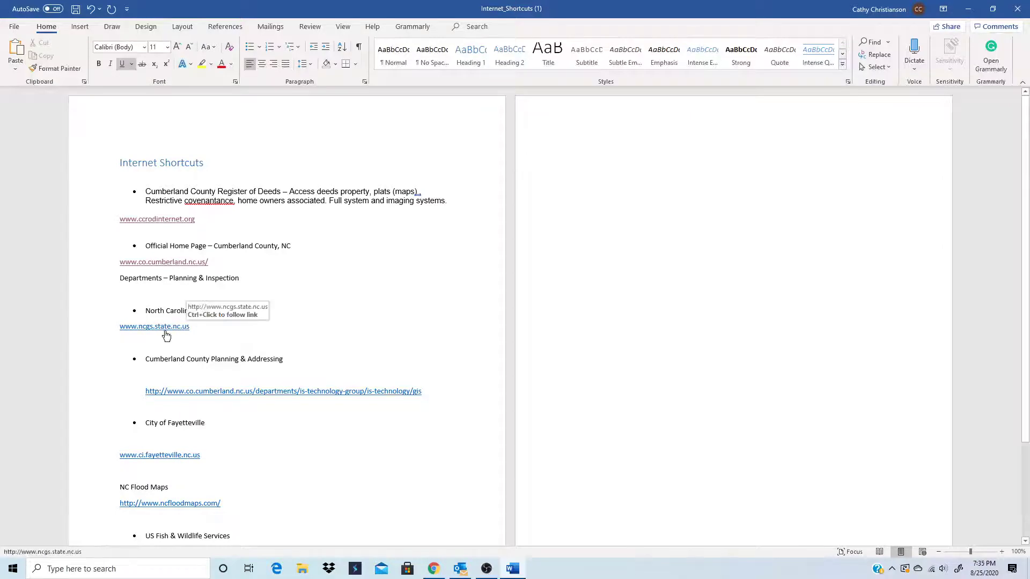
{"action": "left_click", "coordinate": [162, 325], "text": "ctrl"}
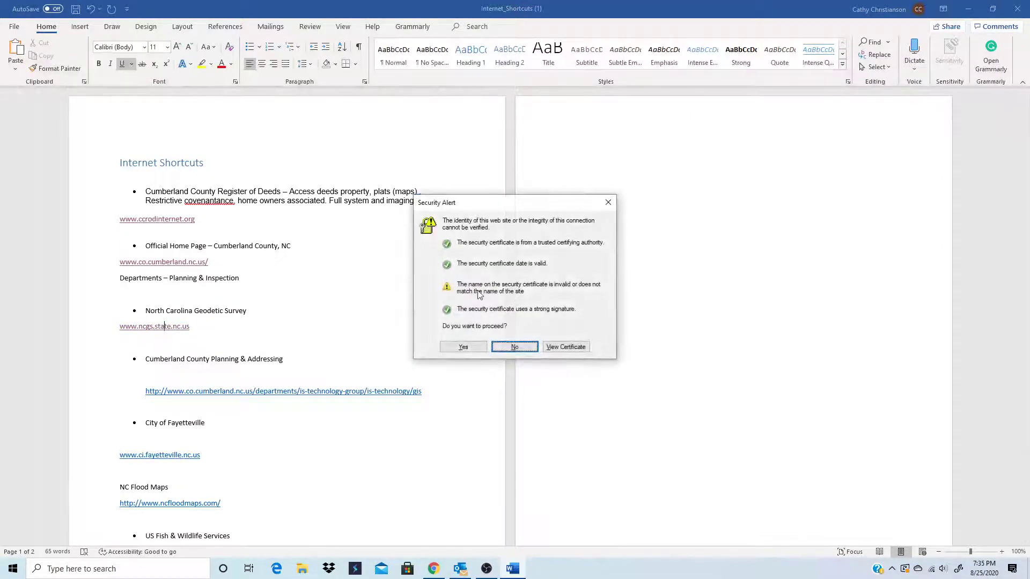
{"action": "left_click", "coordinate": [457, 347]}
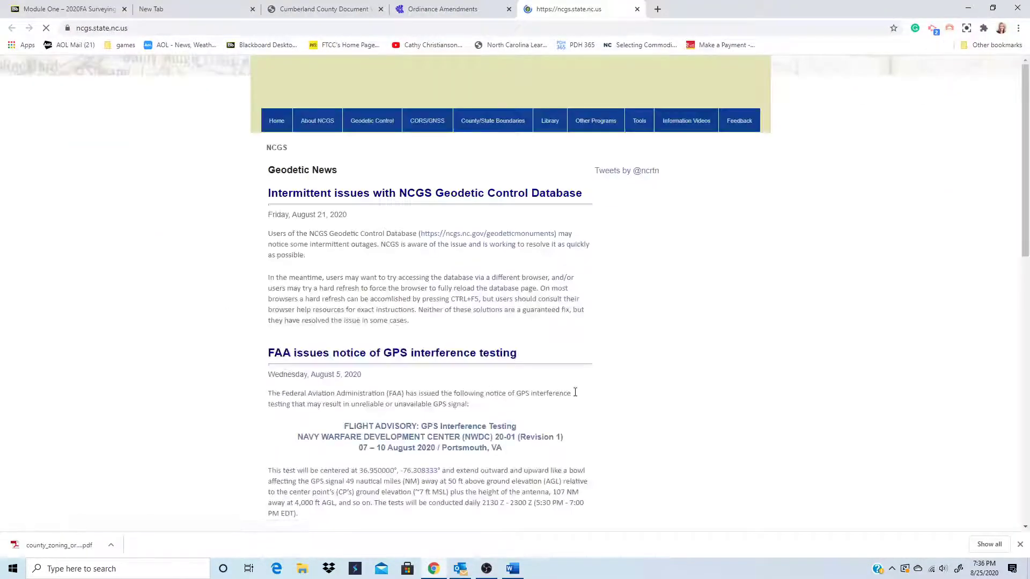
- Open the NC Geodetic Database map from the Geodetic Control menu
{"action": "mouse_move", "coordinate": [364, 121]}
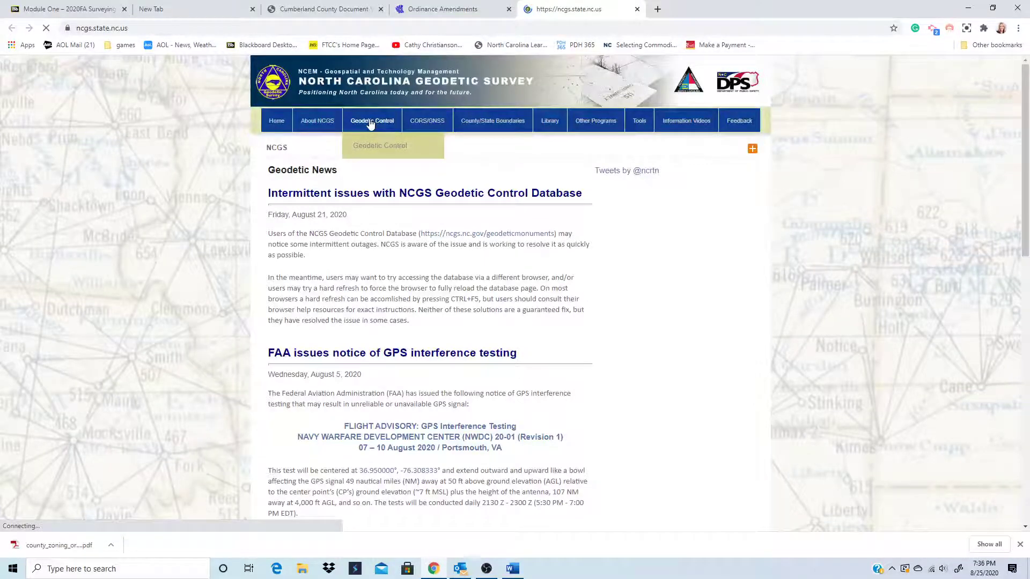
{"action": "left_click", "coordinate": [370, 122]}
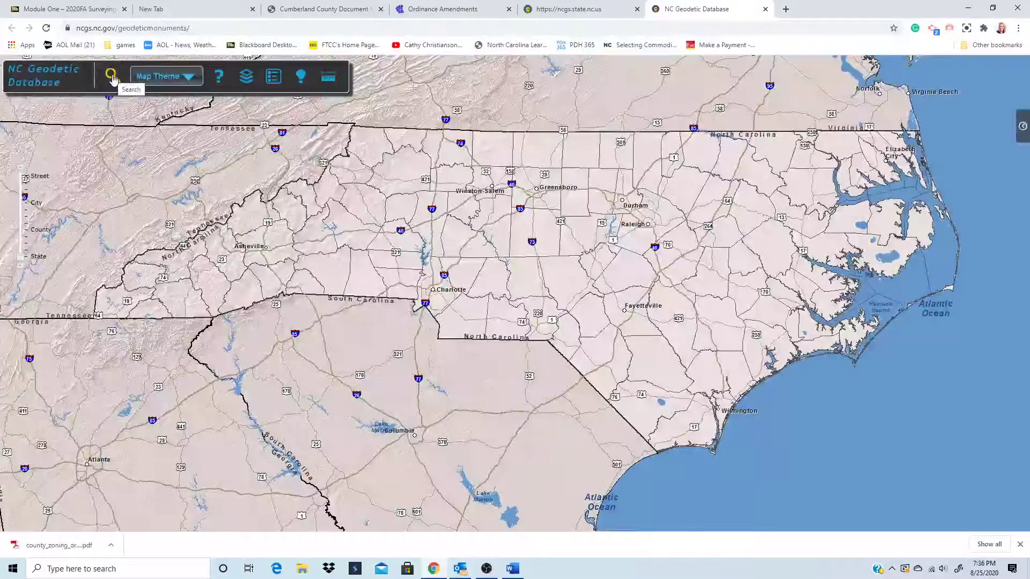
{"action": "left_click", "coordinate": [112, 77]}
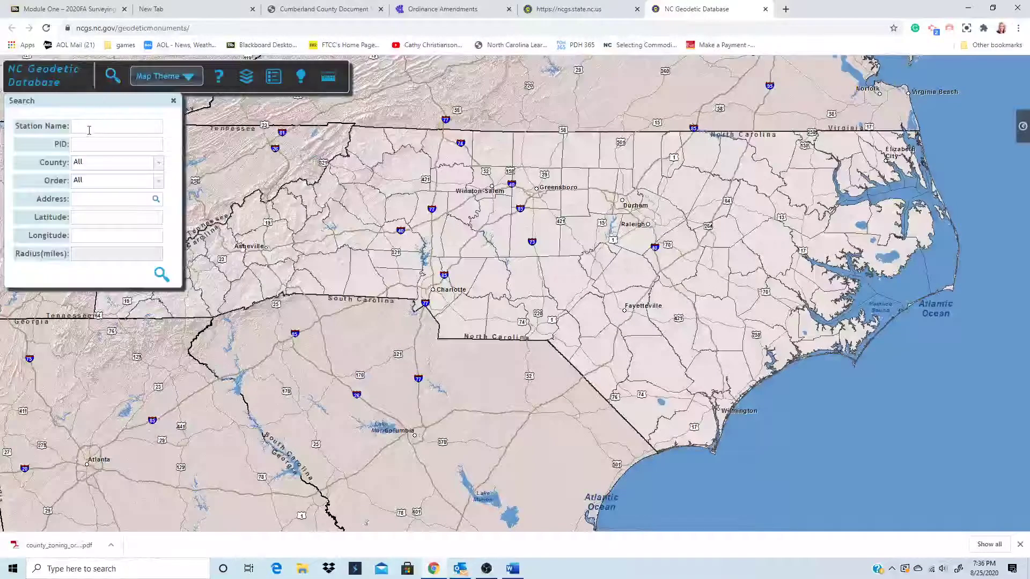
{"action": "left_click", "coordinate": [90, 200]}
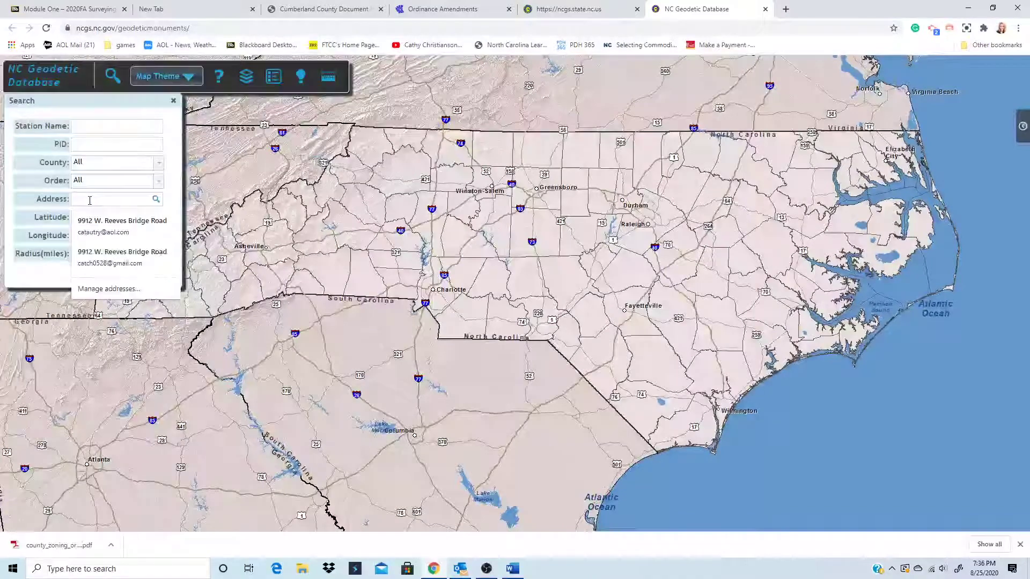
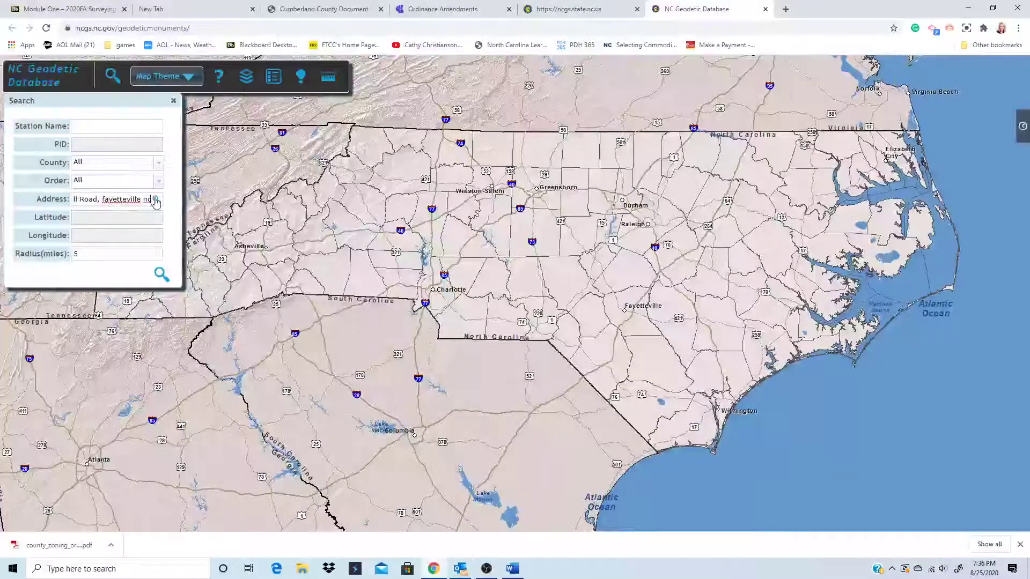
{"action": "left_click", "coordinate": [155, 200]}
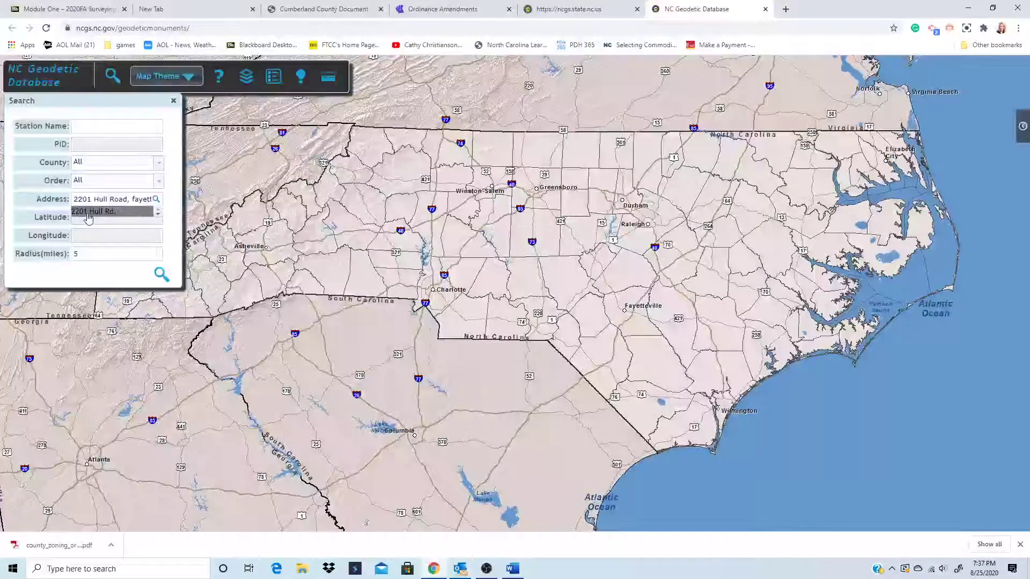
{"action": "left_click", "coordinate": [94, 214]}
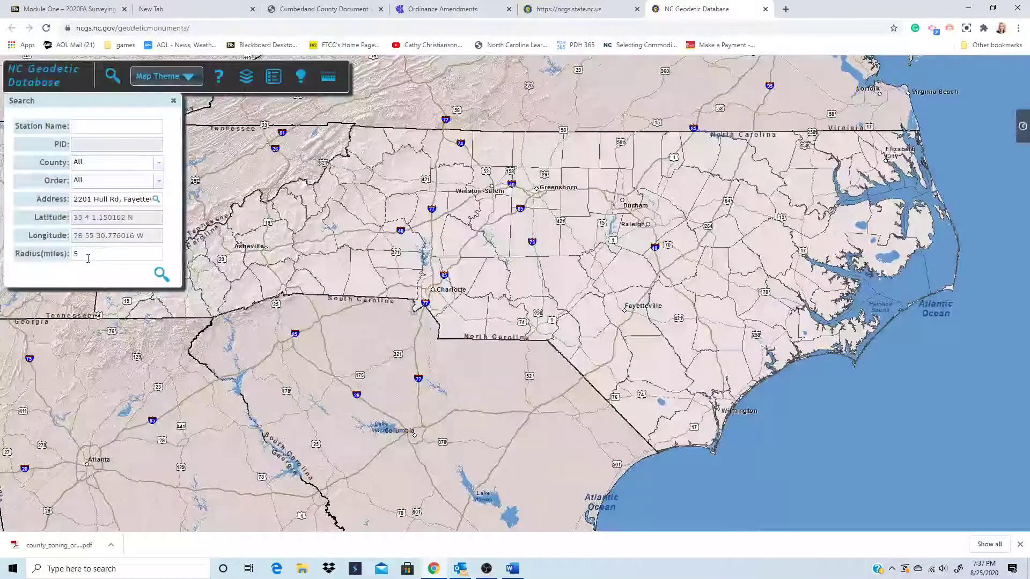
- Change the search radius from 5 to 1 mile and run the monument search
{"action": "left_click_drag", "start_coordinate": [86, 260], "coordinate": [74, 262]}
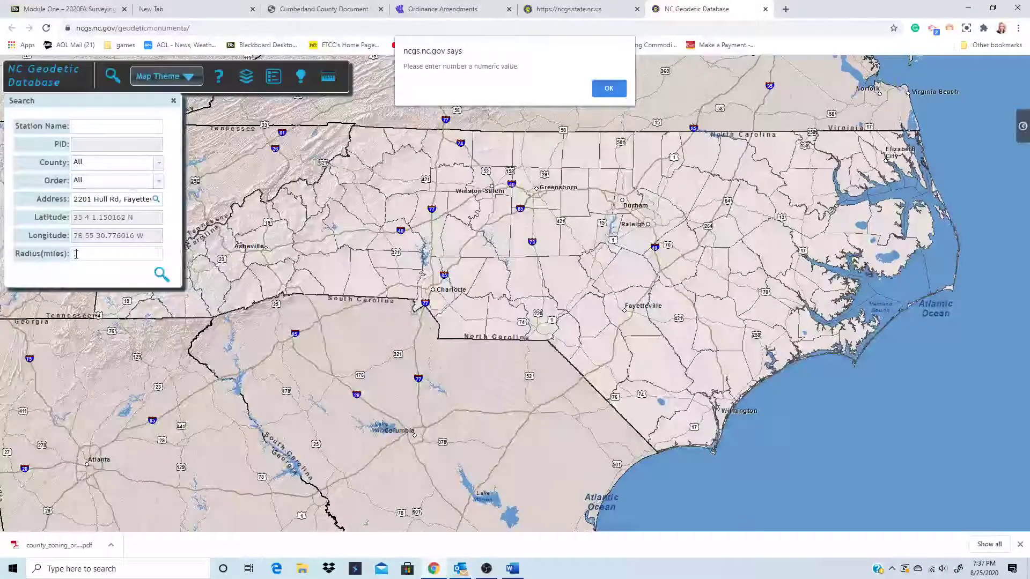
{"action": "key", "text": "Return"}
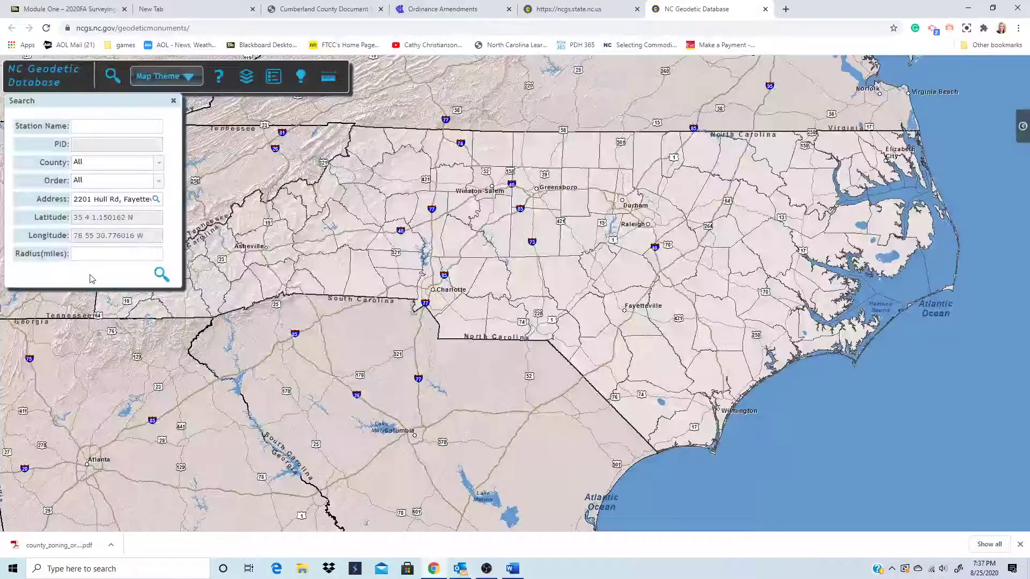
{"action": "type", "text": "1"}
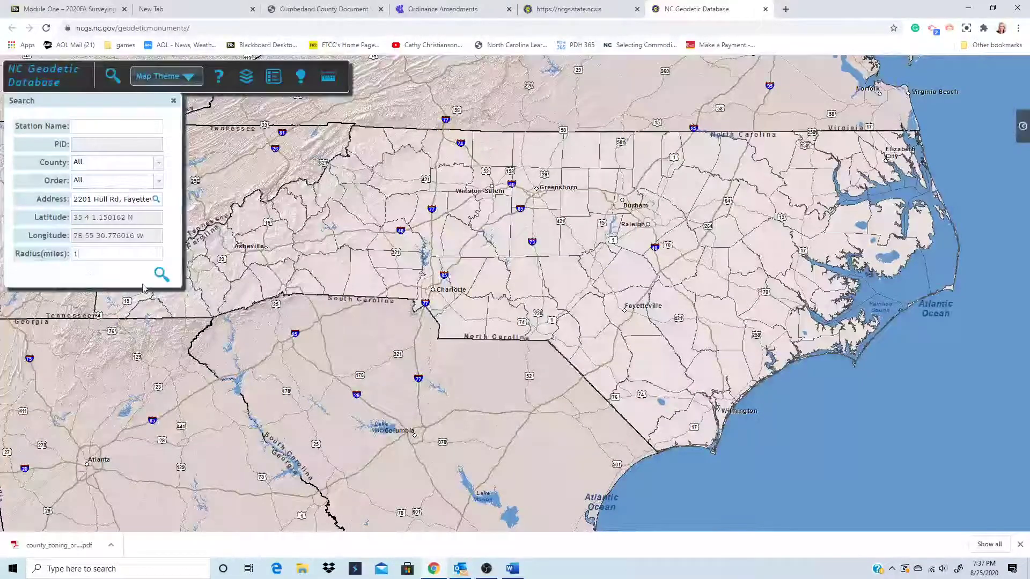
{"action": "left_click", "coordinate": [161, 276]}
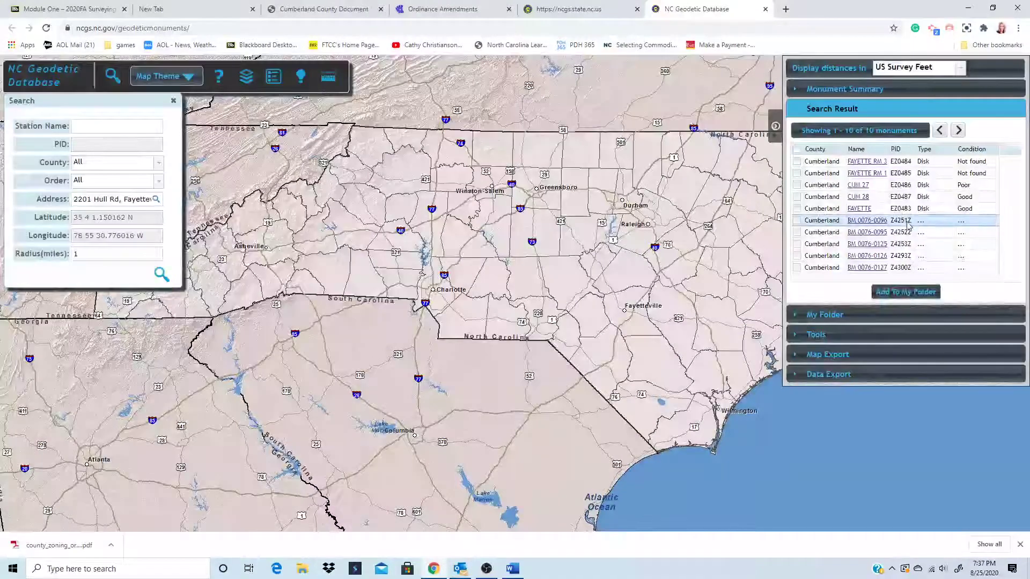
- Show monument CUM 28's summary and zoom the map to street level around it
{"action": "left_click", "coordinate": [866, 200]}
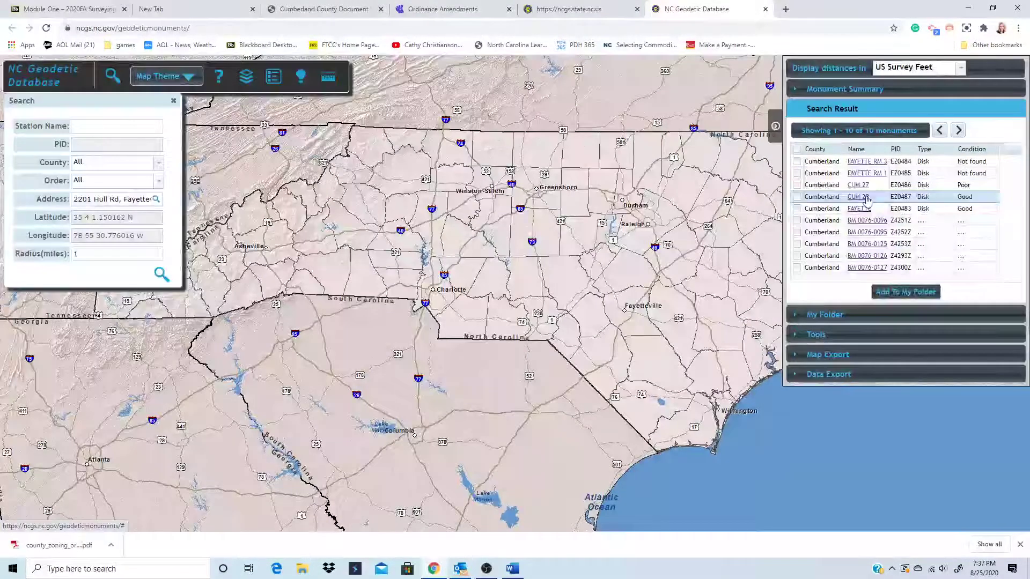
{"action": "left_click", "coordinate": [865, 199]}
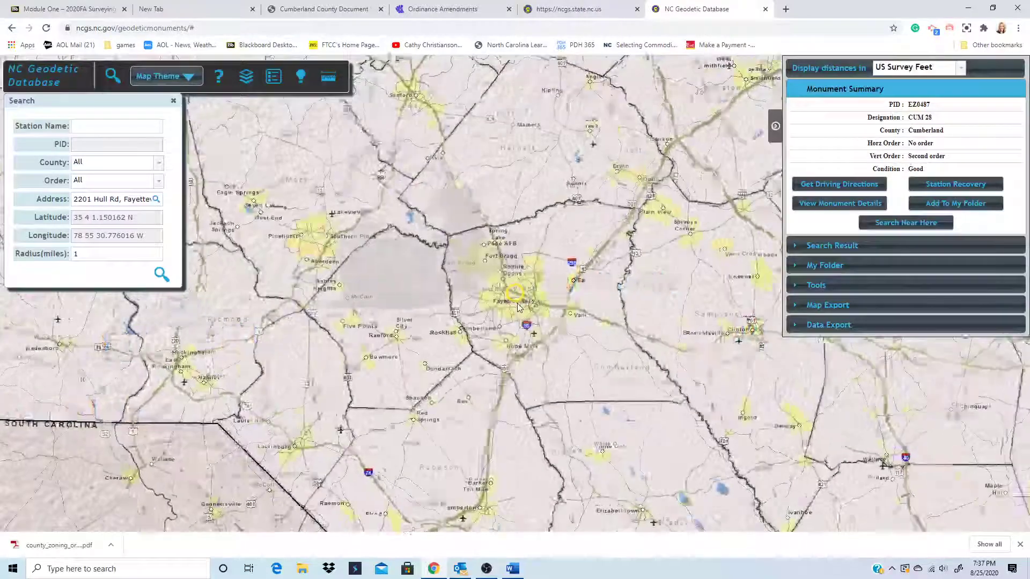
{"action": "scroll", "coordinate": [518, 306], "scroll_direction": "up", "scroll_amount": 2}
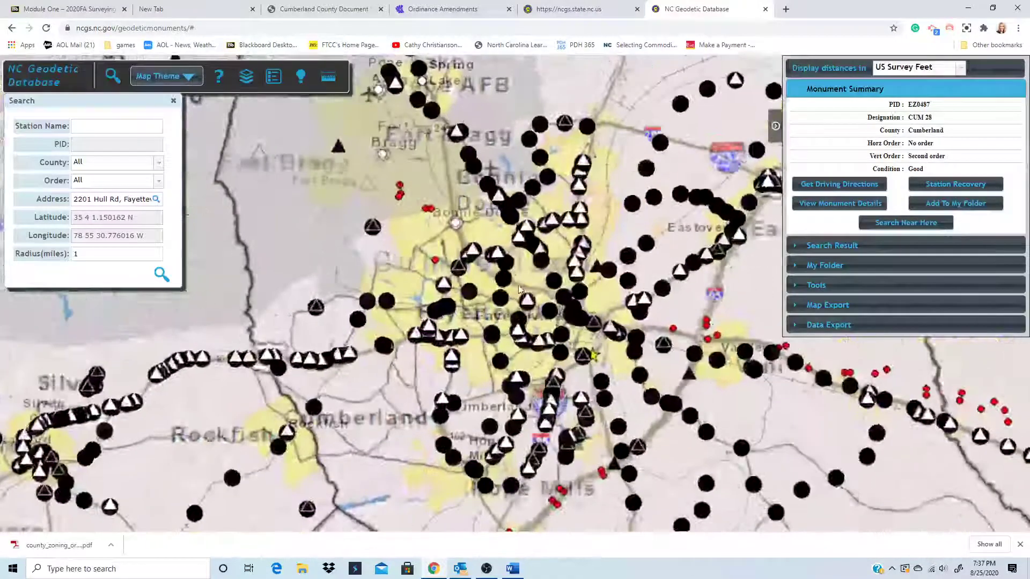
{"action": "scroll", "coordinate": [464, 294], "scroll_direction": "up", "scroll_amount": 2}
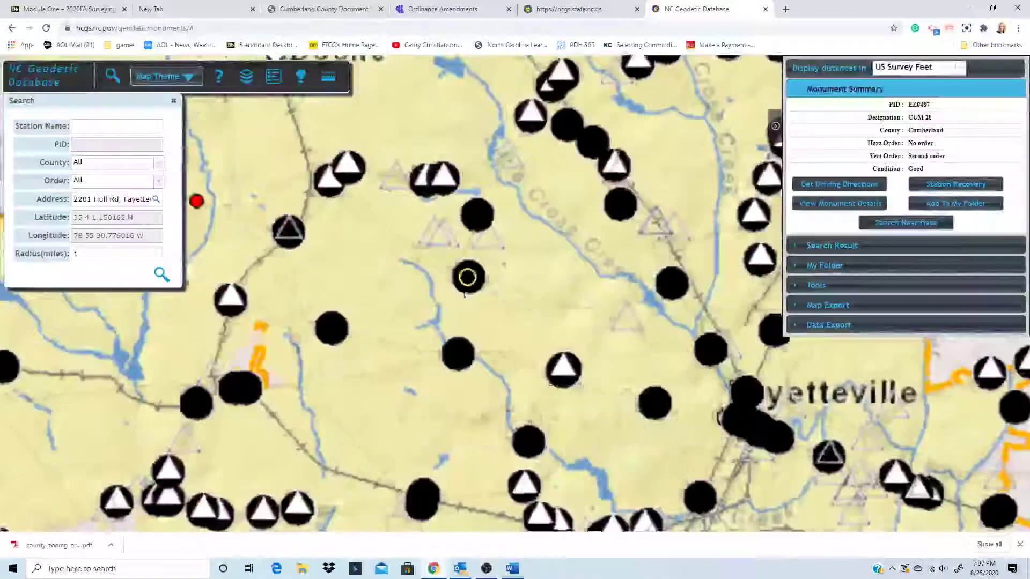
{"action": "scroll", "coordinate": [464, 292], "scroll_direction": "up", "scroll_amount": 2}
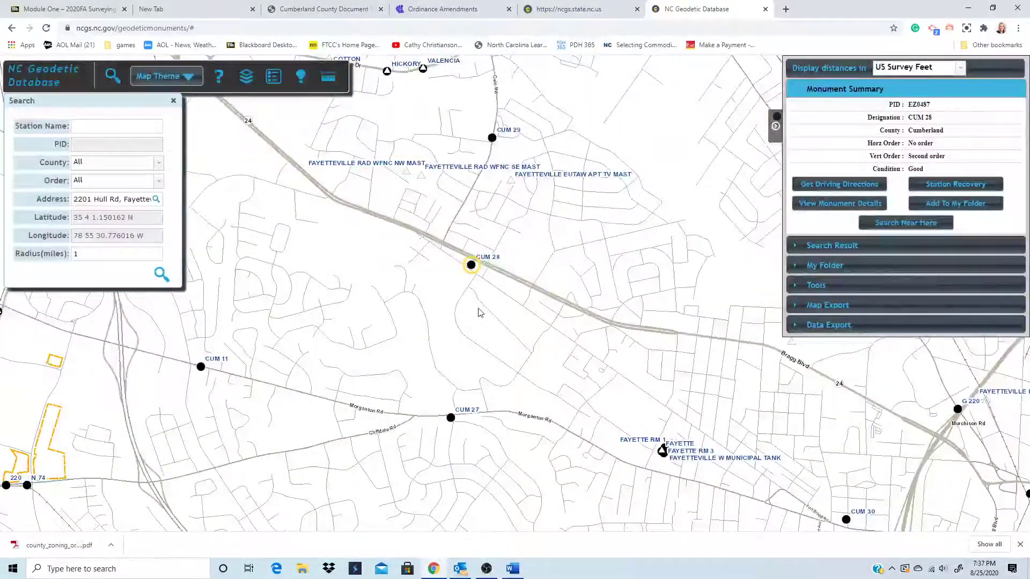
{"action": "scroll", "coordinate": [478, 309], "scroll_direction": "up", "scroll_amount": 1}
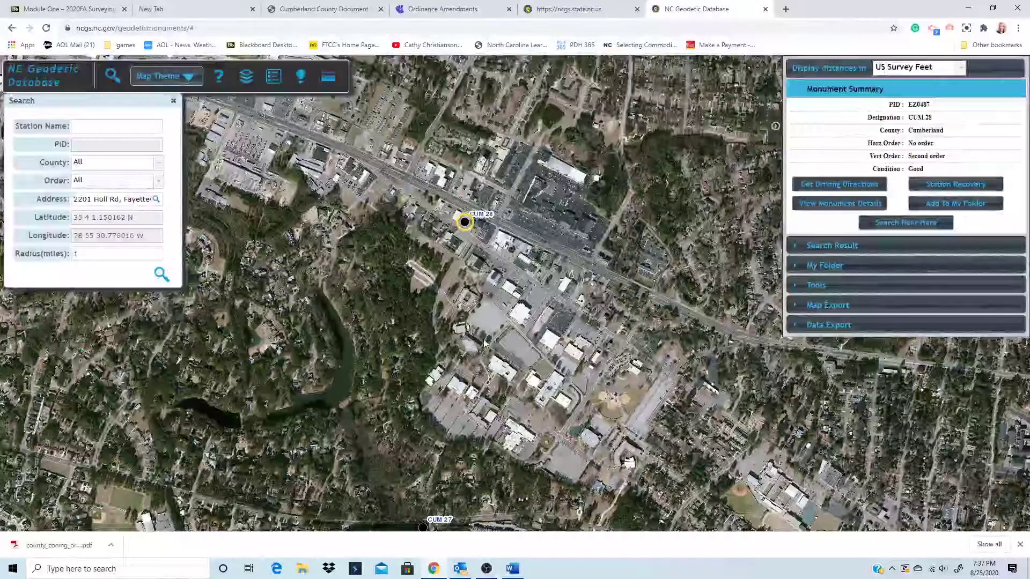
{"action": "scroll", "coordinate": [484, 343], "scroll_direction": "down", "scroll_amount": 1}
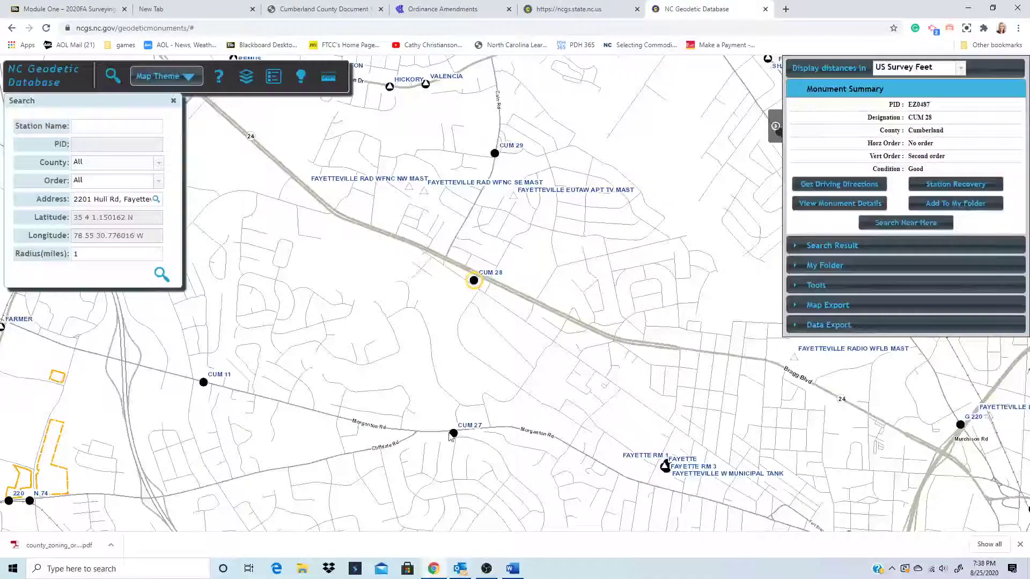
{"action": "left_click", "coordinate": [246, 81]}
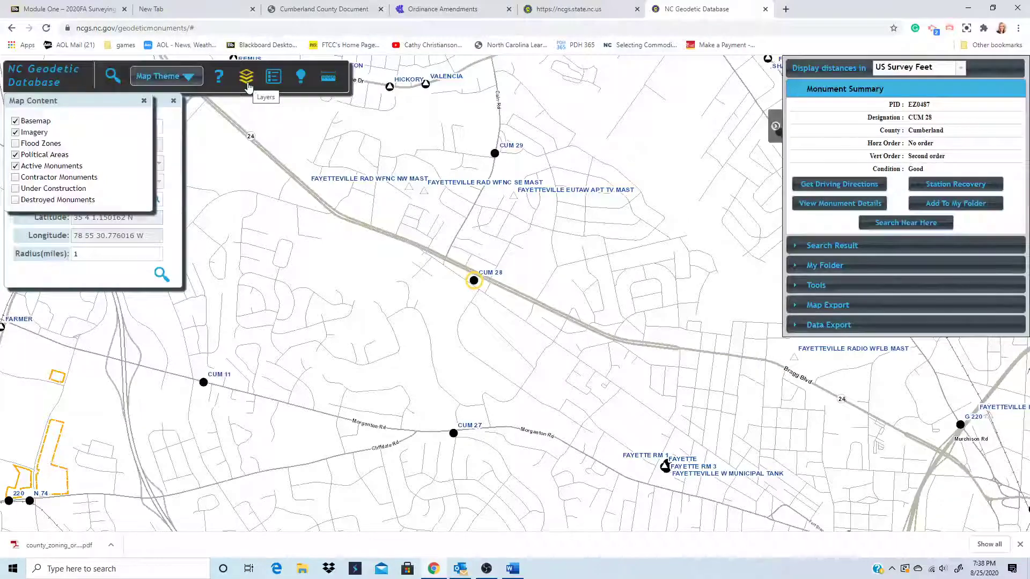
{"action": "left_click", "coordinate": [273, 78]}
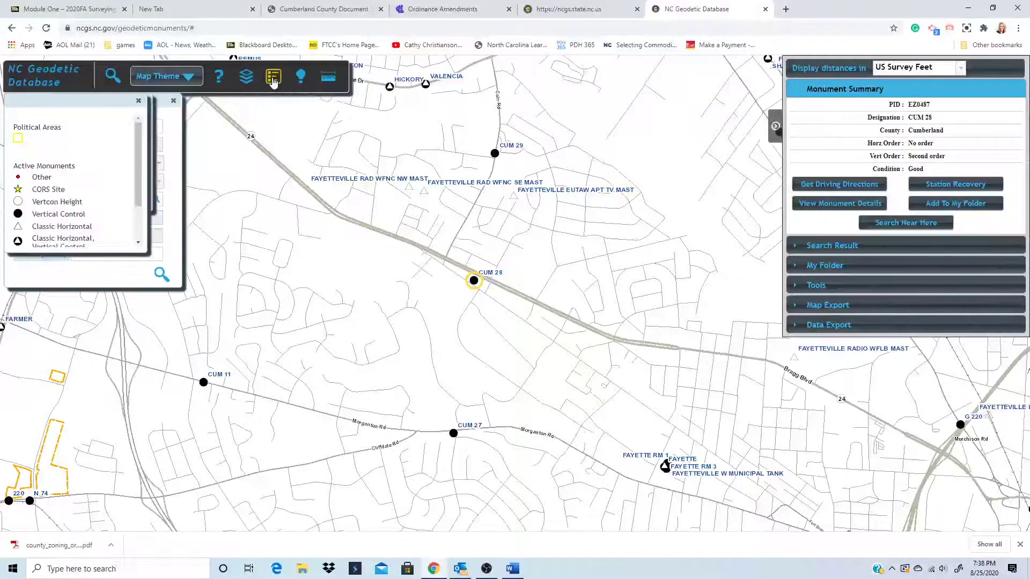
{"action": "left_click_drag", "start_coordinate": [136, 181], "coordinate": [137, 208]}
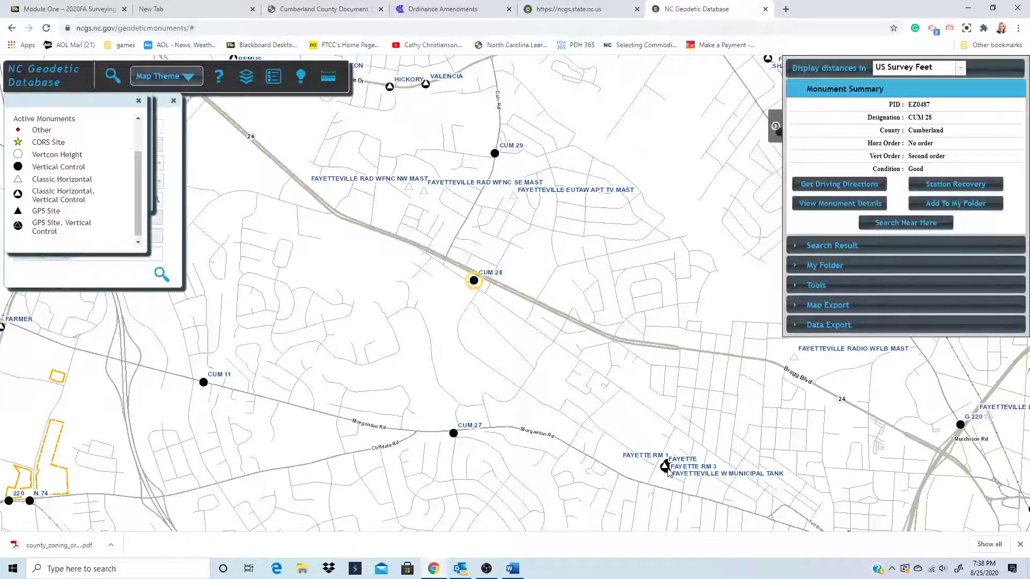
{"action": "left_click", "coordinate": [138, 103]}
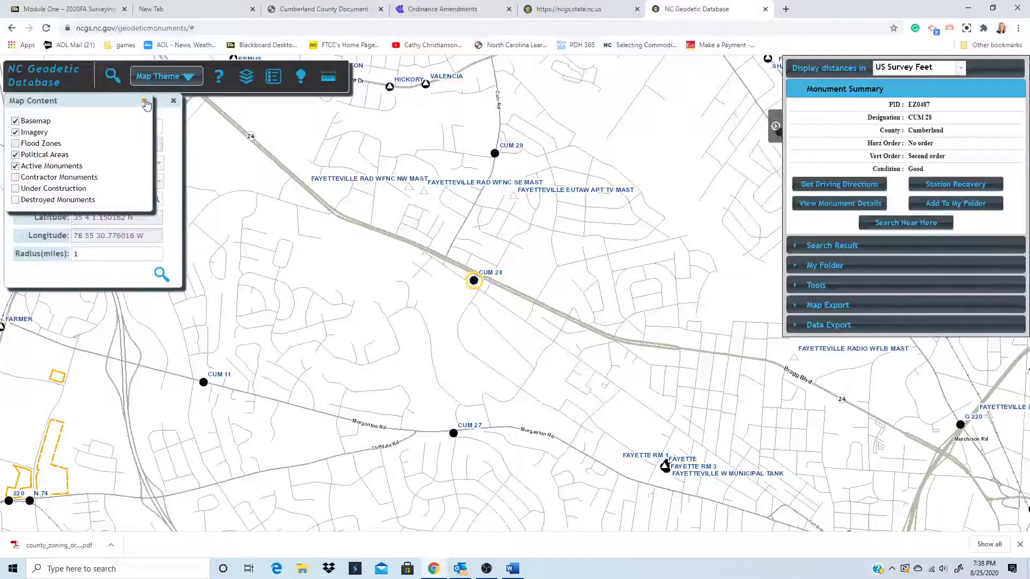
{"action": "left_click", "coordinate": [144, 102]}
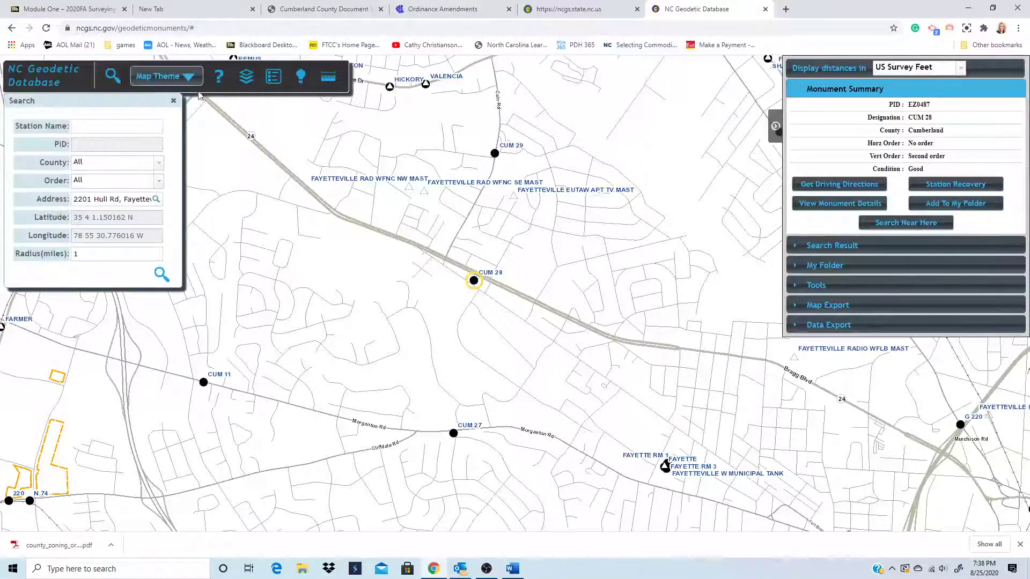
- Set the distance measure tool to Feet and start a line south of CUM 28
{"action": "left_click", "coordinate": [329, 78]}
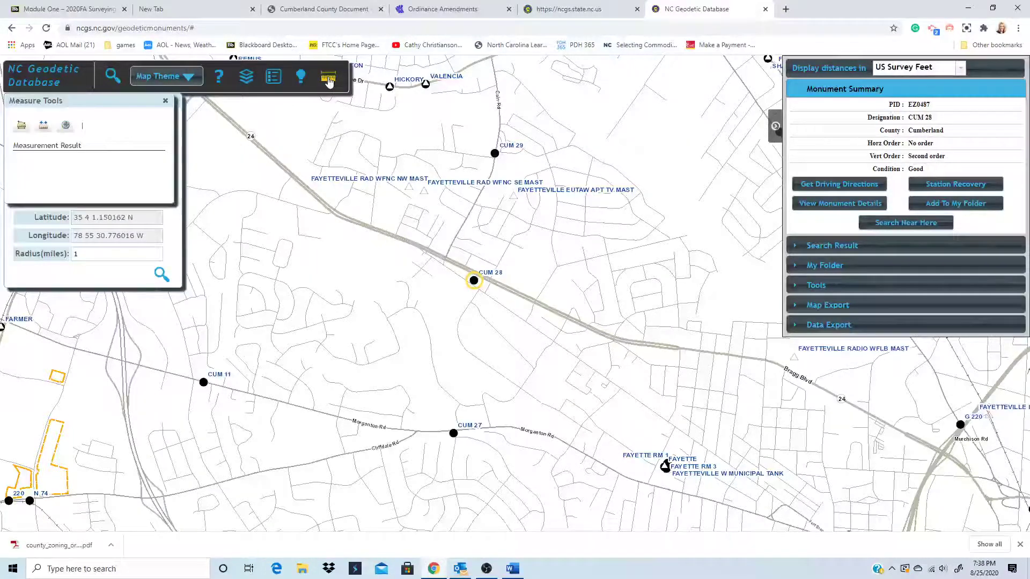
{"action": "left_click", "coordinate": [44, 129]}
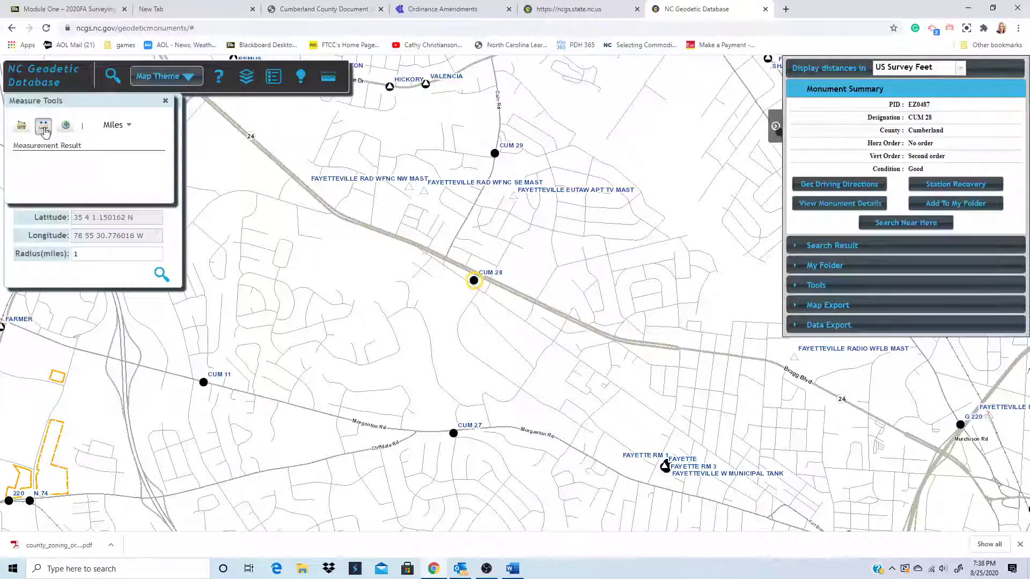
{"action": "left_click", "coordinate": [116, 126]}
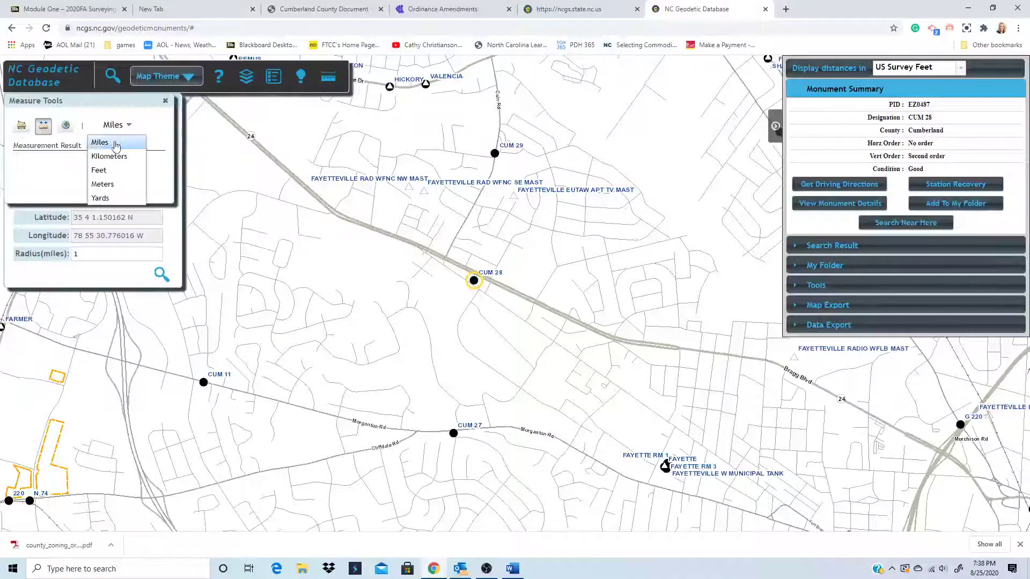
{"action": "left_click", "coordinate": [102, 172]}
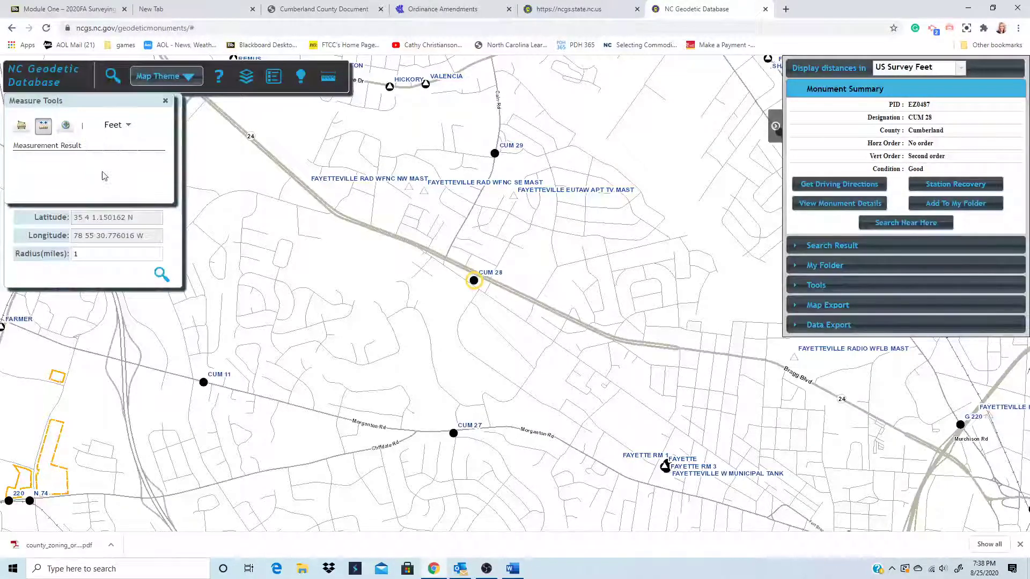
{"action": "left_click", "coordinate": [462, 335]}
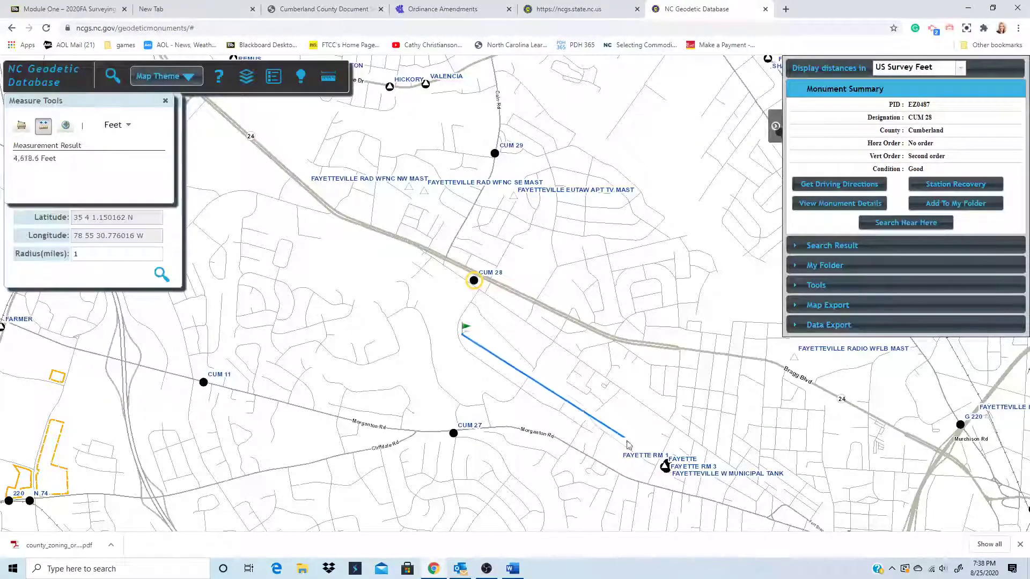
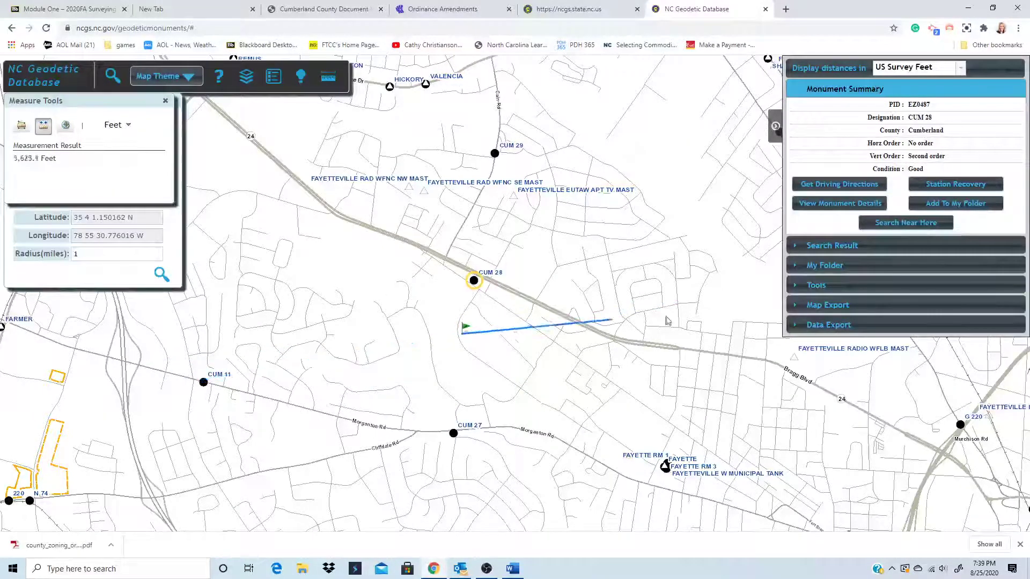
- End the distance measurement at CUM 28 and close the Measure Tools panel, clearing the lines
{"action": "left_click", "coordinate": [474, 280]}
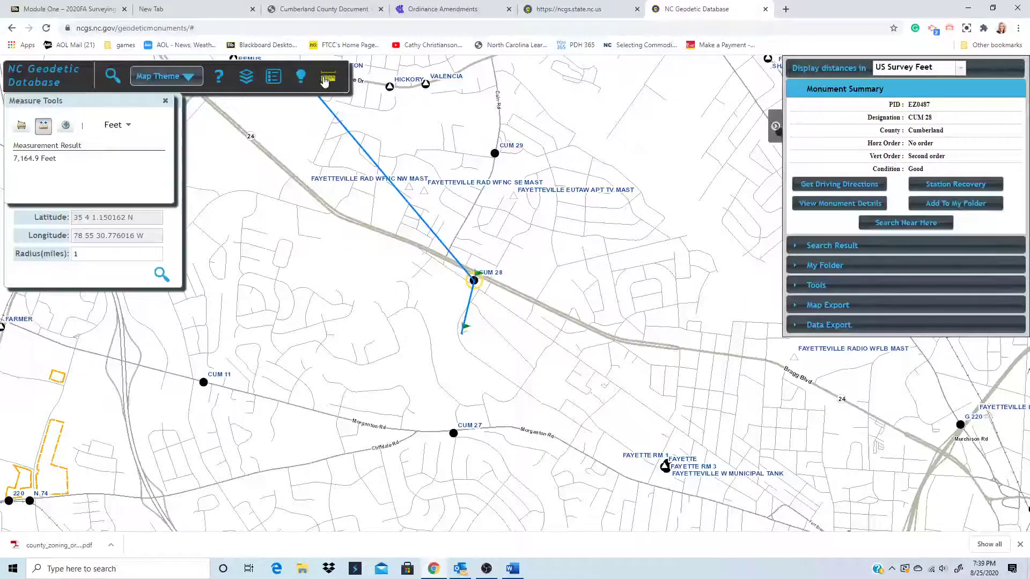
{"action": "left_click", "coordinate": [165, 100]}
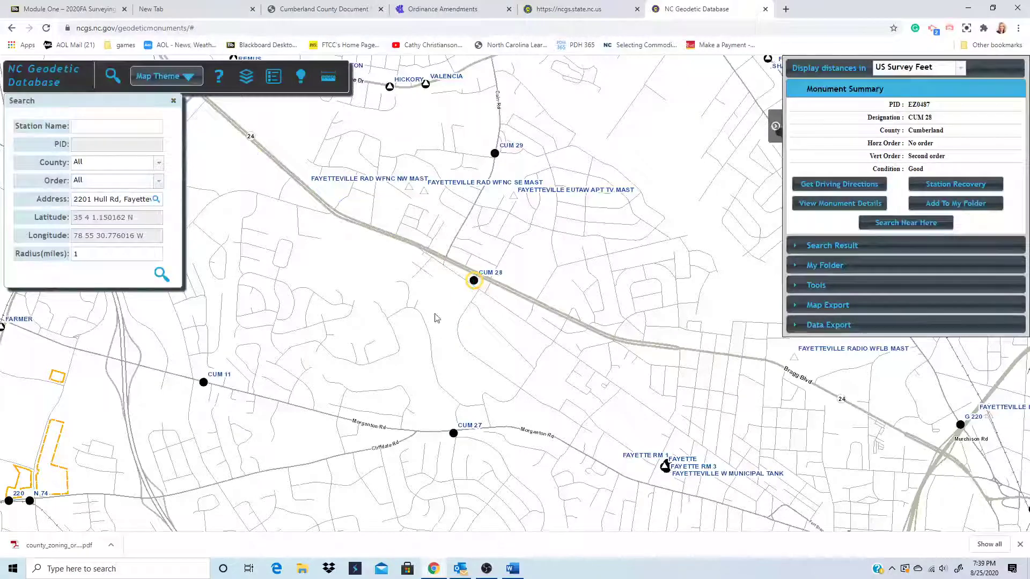
- Open CUM 28's details and browse its Elevation, Description and Photograph tabs, ending on Elevation
{"action": "left_click", "coordinate": [826, 207]}
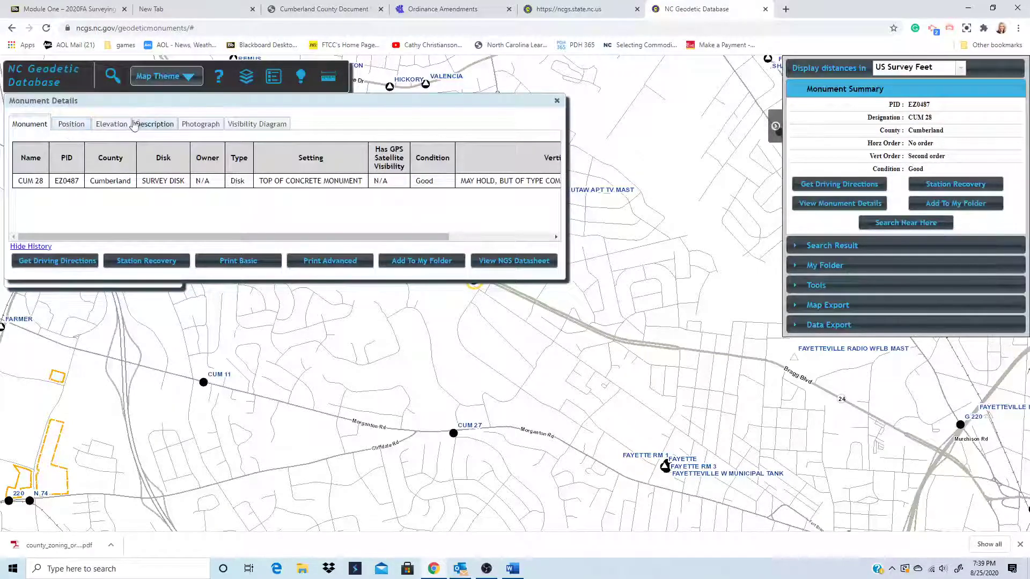
{"action": "left_click", "coordinate": [101, 124]}
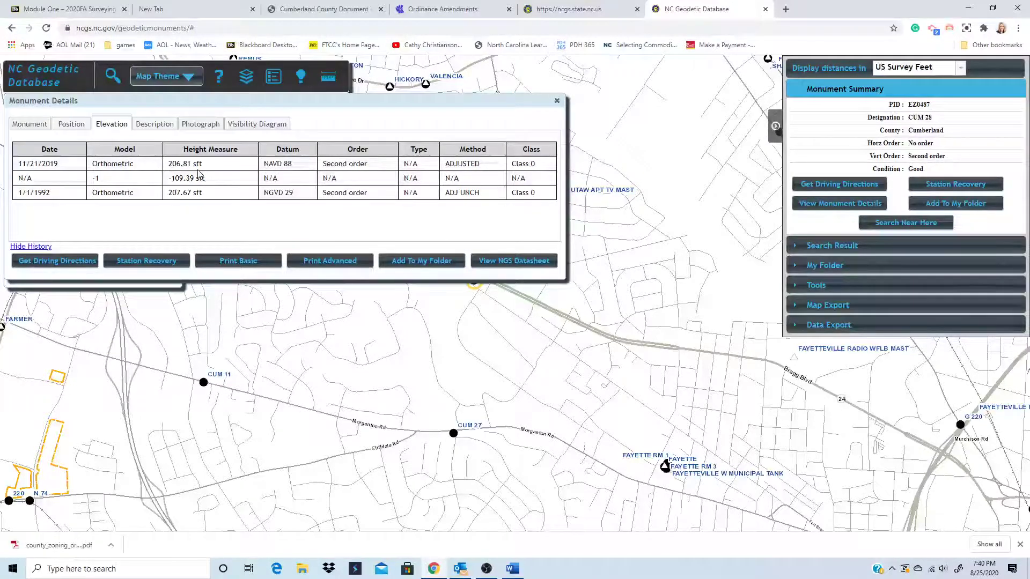
{"action": "left_click", "coordinate": [153, 124]}
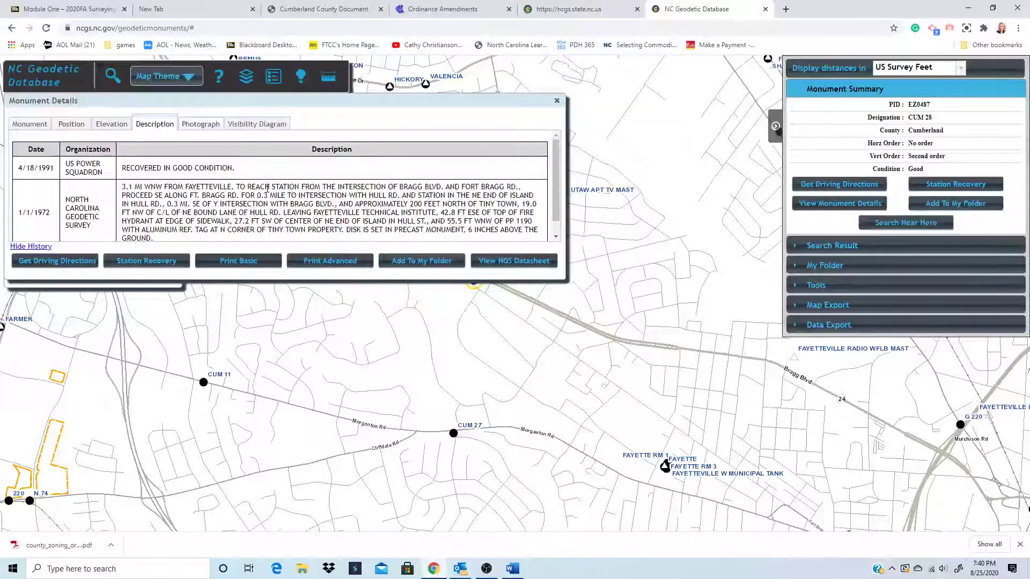
{"action": "scroll", "coordinate": [177, 187], "scroll_direction": "down", "scroll_amount": 1}
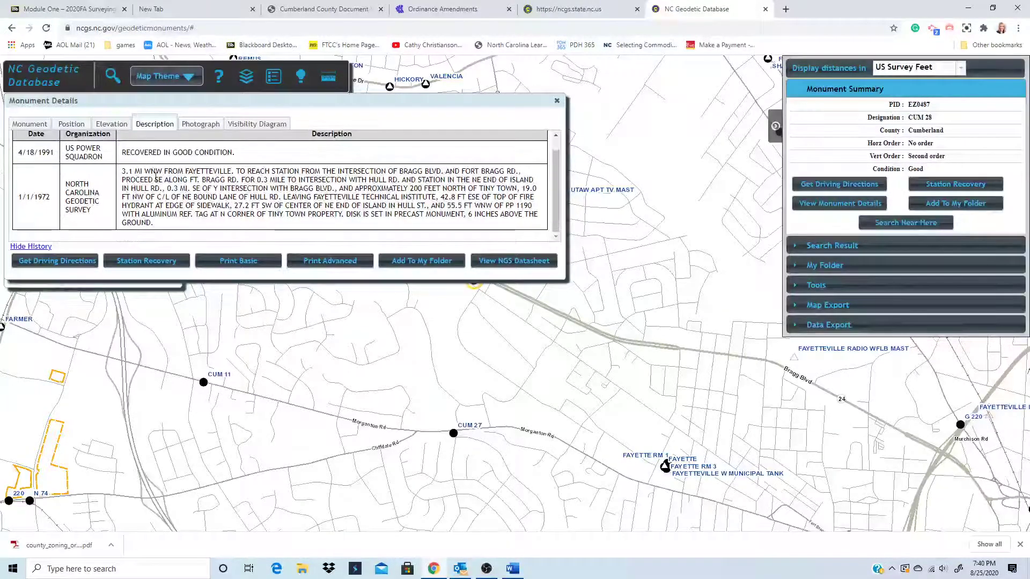
{"action": "scroll", "coordinate": [162, 180], "scroll_direction": "up", "scroll_amount": 1}
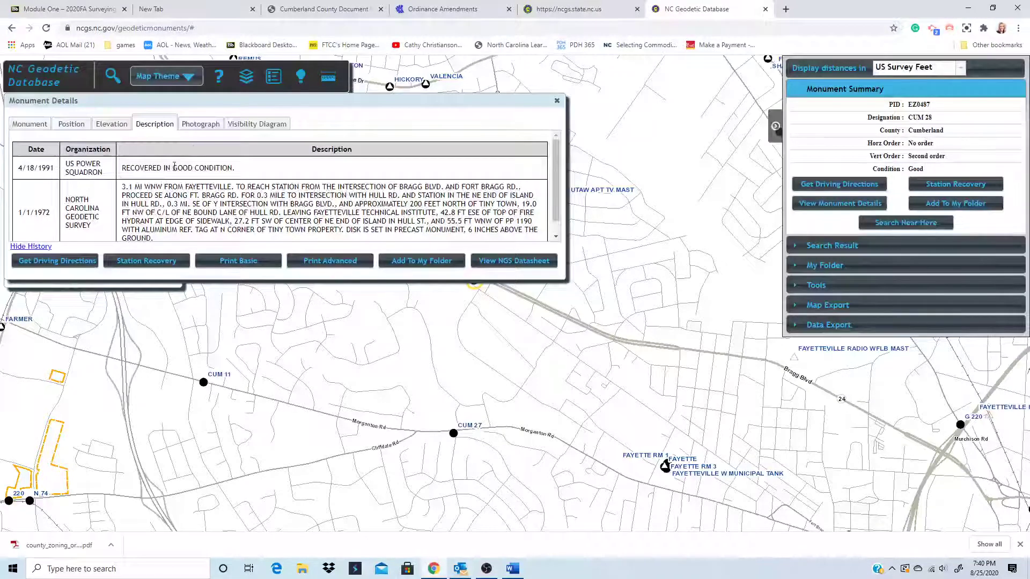
{"action": "left_click", "coordinate": [204, 128]}
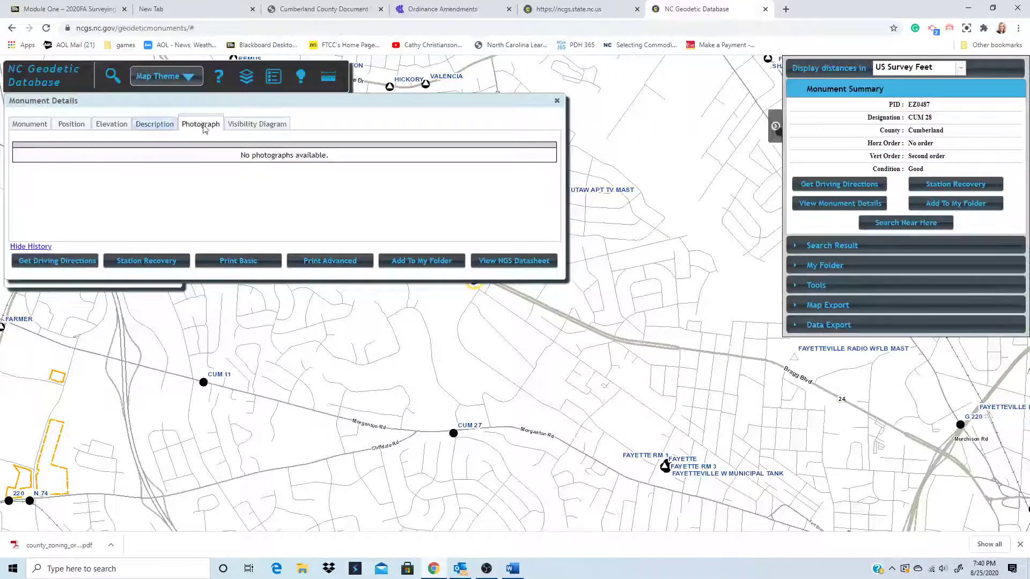
{"action": "left_click", "coordinate": [159, 125]}
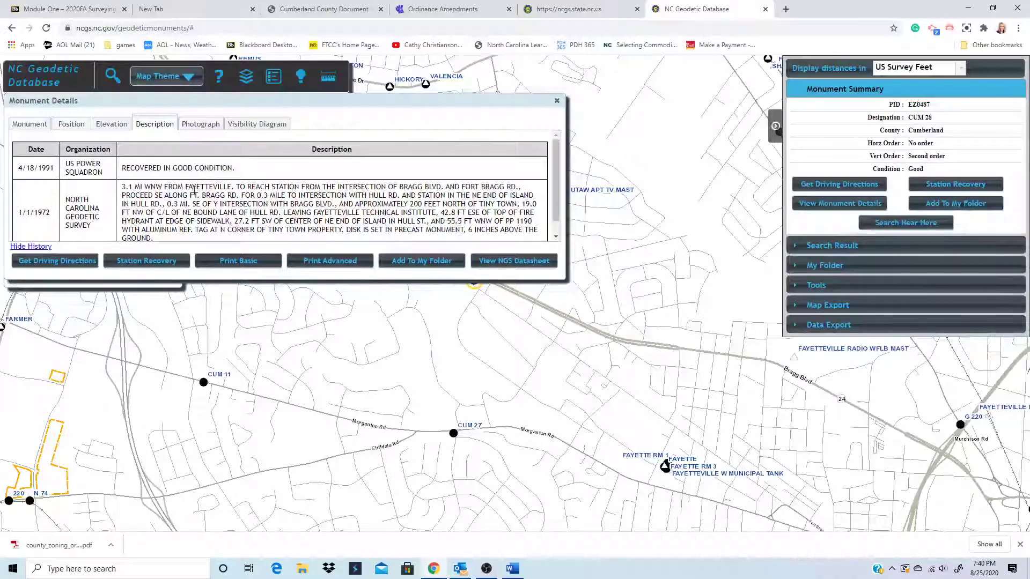
{"action": "left_click", "coordinate": [111, 124]}
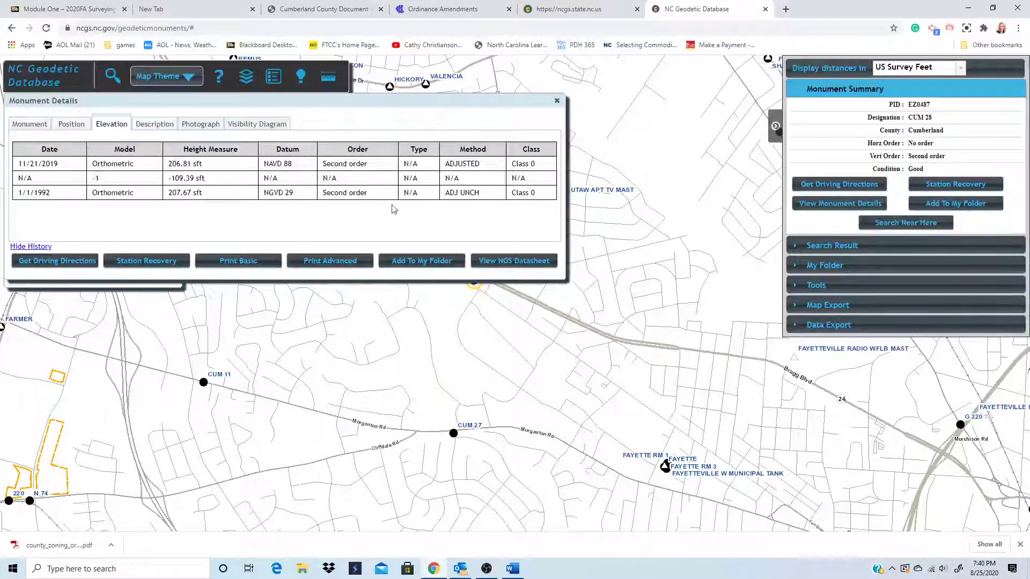
- Toggle the monument summary, expand My Folder's search results, tick CUM 27, and select FAYETTE RM 1
{"action": "left_click", "coordinate": [860, 90]}
{"action": "left_click", "coordinate": [859, 95]}
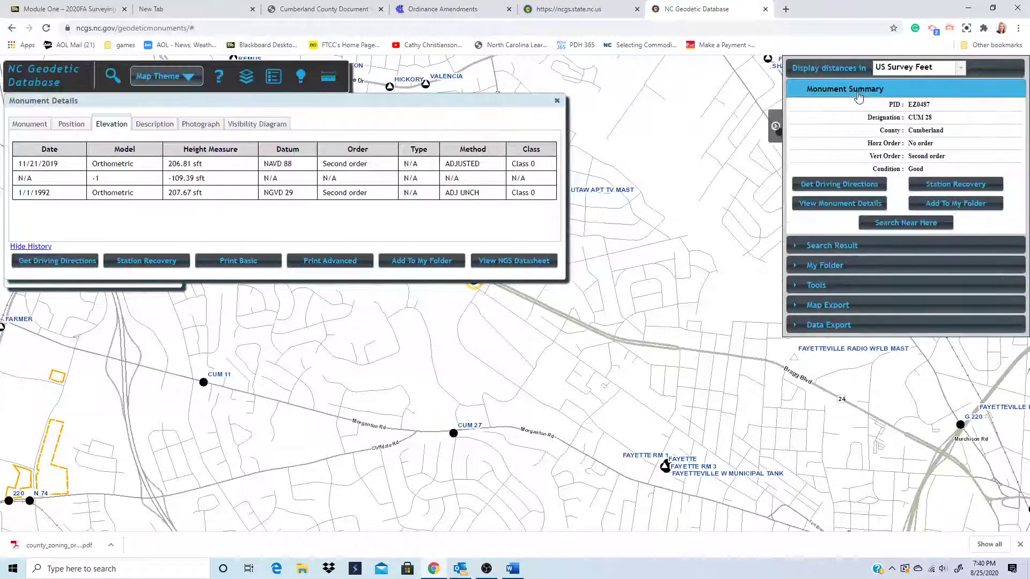
{"action": "left_click", "coordinate": [827, 267]}
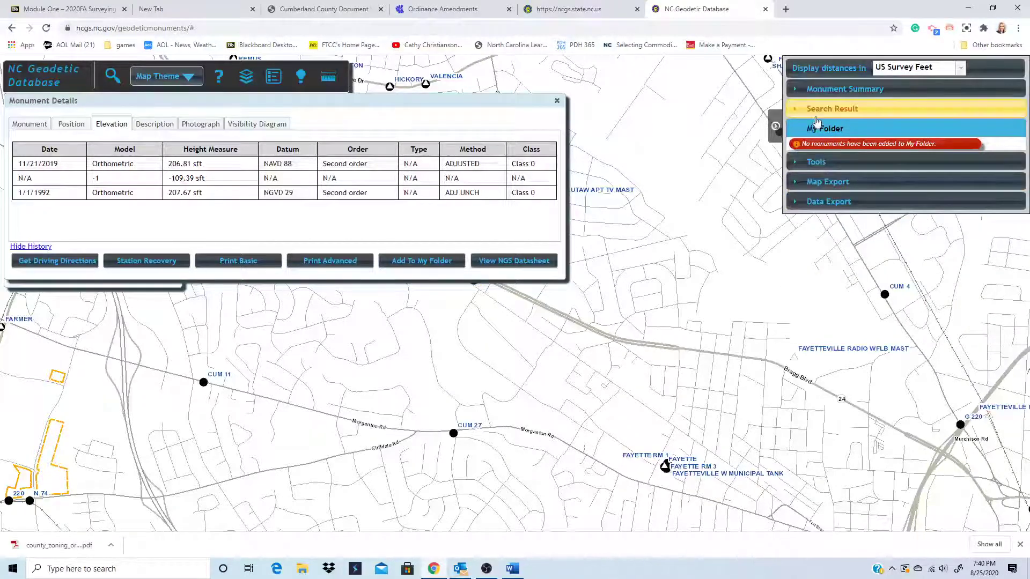
{"action": "left_click", "coordinate": [816, 115]}
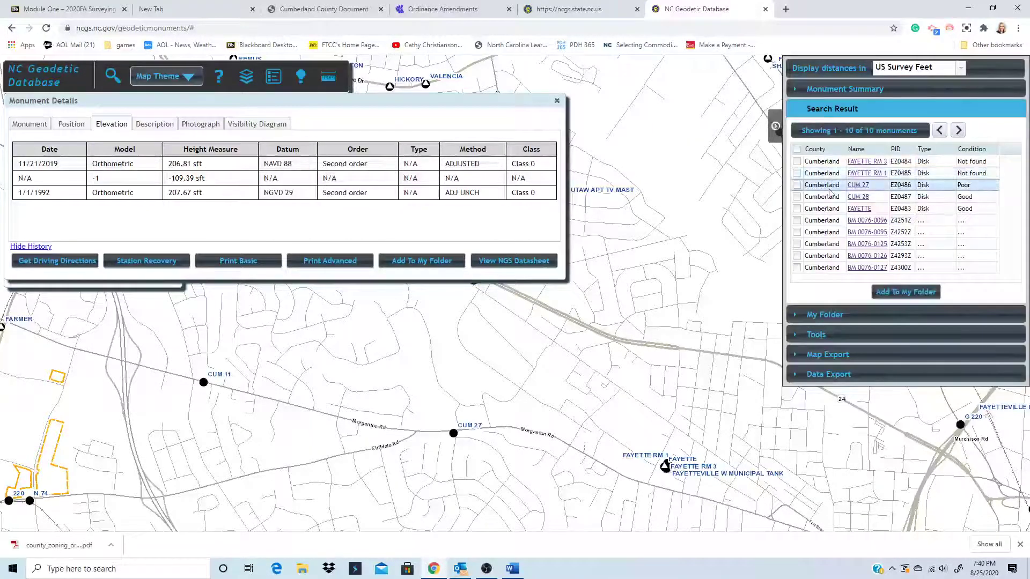
{"action": "left_click", "coordinate": [798, 185]}
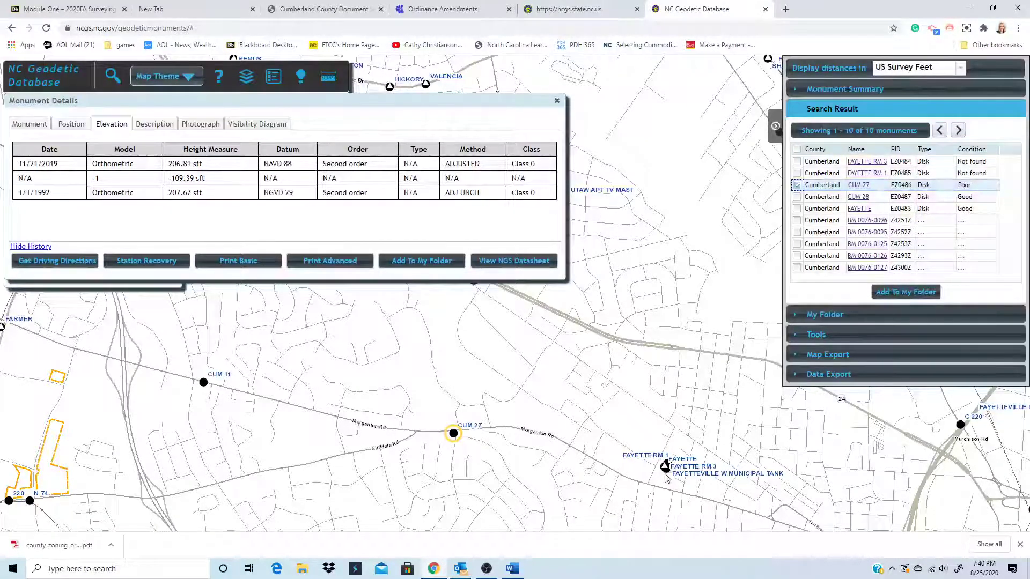
{"action": "left_click", "coordinate": [871, 175]}
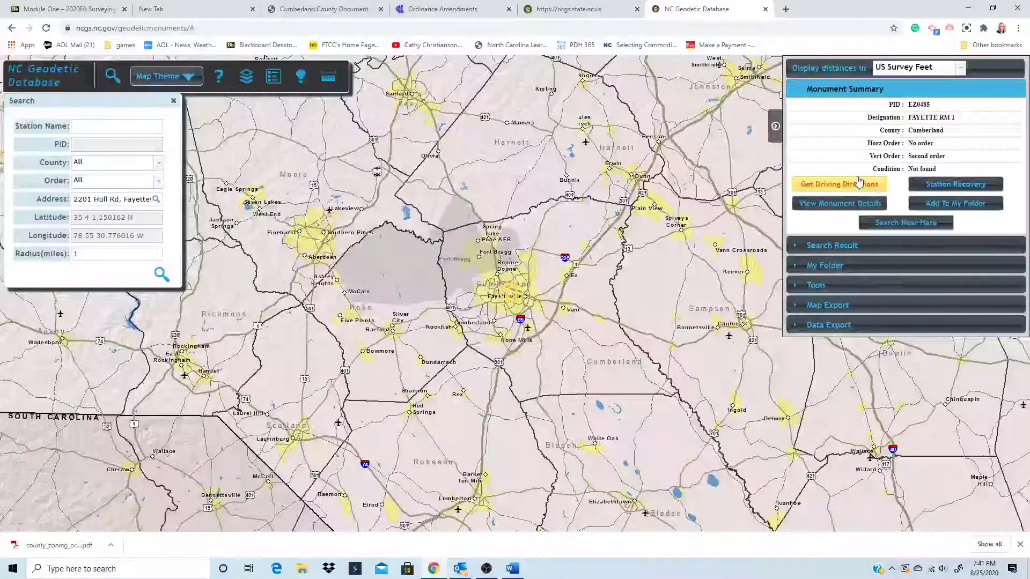
- Open and then close the full monument details for FAYETTE RM 1
{"action": "left_click", "coordinate": [855, 204]}
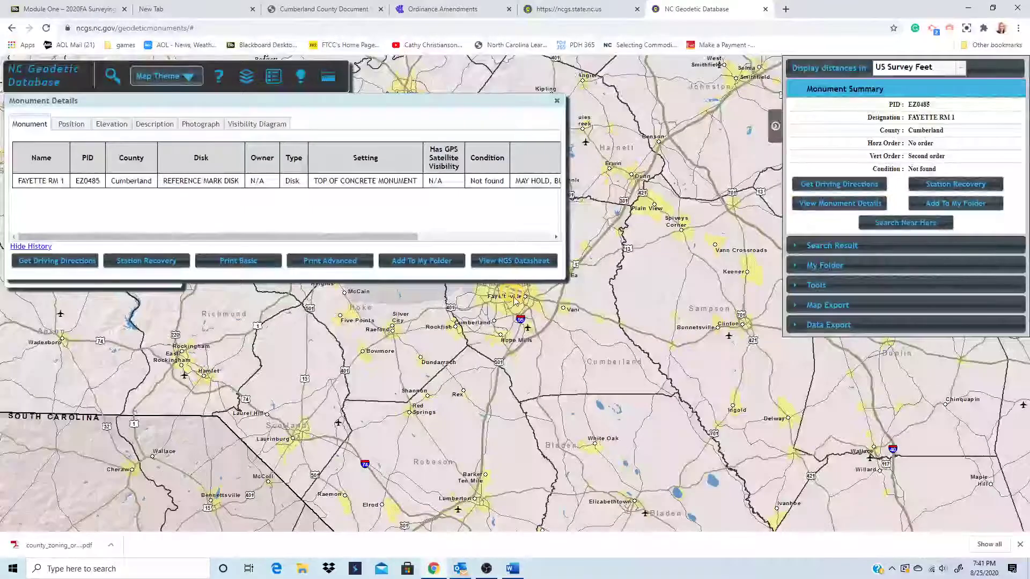
{"action": "scroll", "coordinate": [514, 301], "scroll_direction": "up", "scroll_amount": 1}
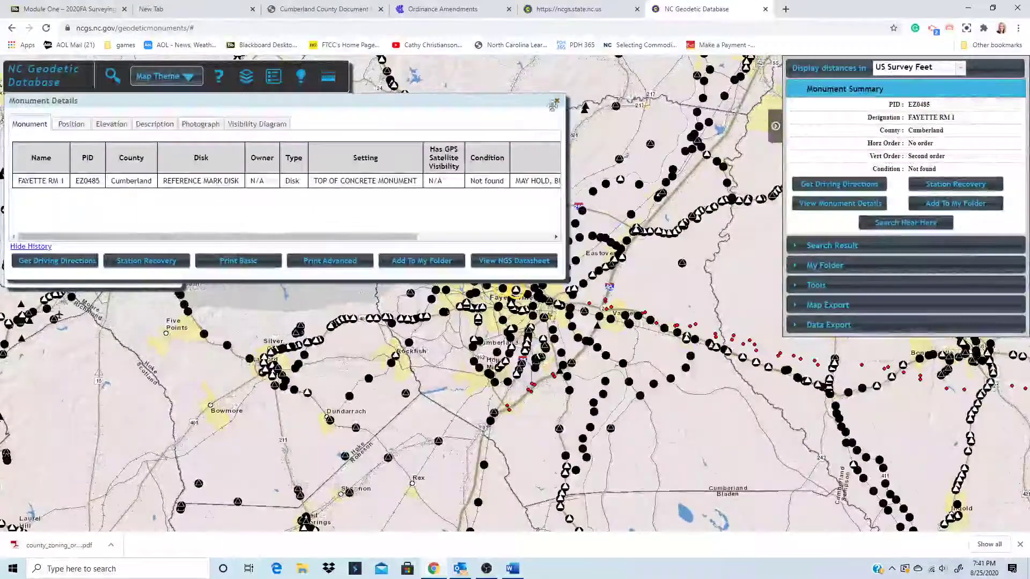
{"action": "left_click", "coordinate": [556, 103]}
- Zoom the map into Fayetteville and show the summary for monument FAYETTE RM 3
{"action": "scroll", "coordinate": [538, 315], "scroll_direction": "up", "scroll_amount": 1}
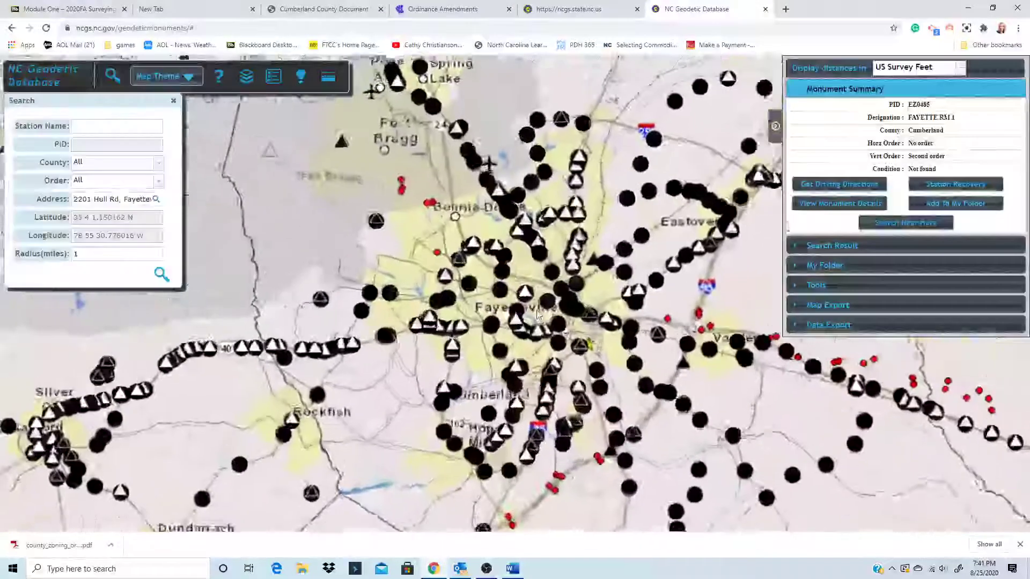
{"action": "scroll", "coordinate": [539, 316], "scroll_direction": "up", "scroll_amount": 2}
{"action": "scroll", "coordinate": [519, 282], "scroll_direction": "up", "scroll_amount": 1}
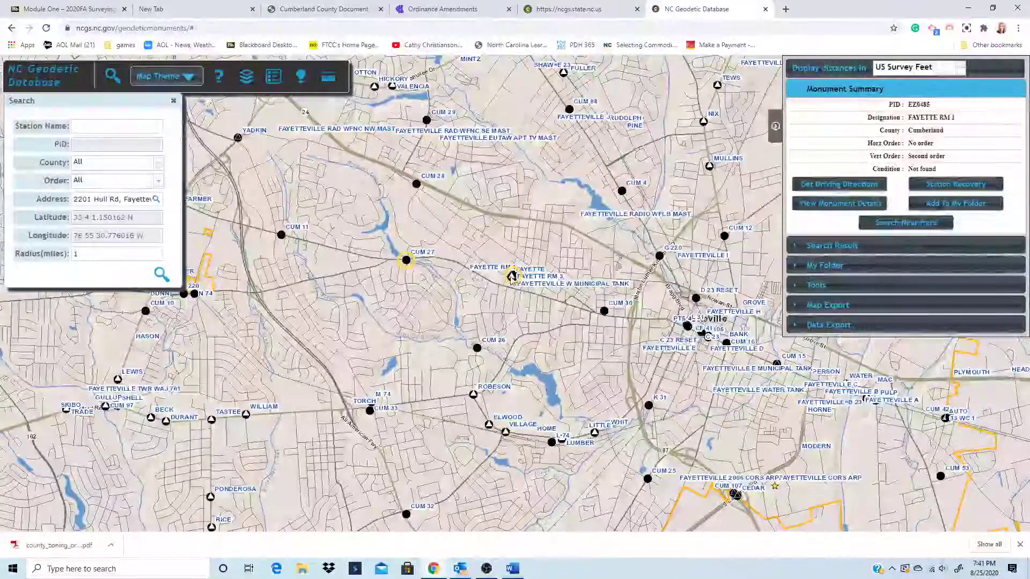
{"action": "left_click", "coordinate": [513, 276]}
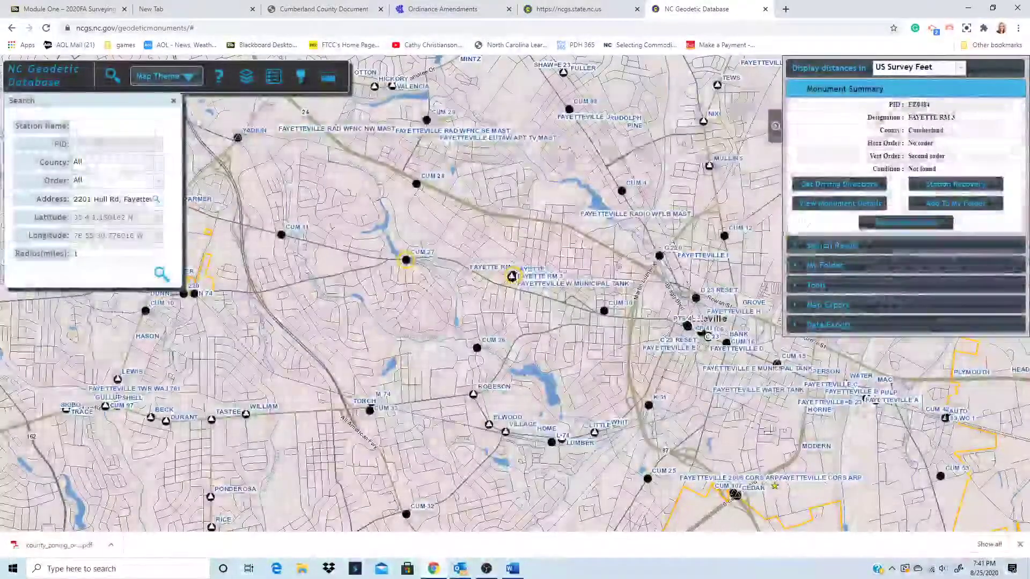
{"action": "scroll", "coordinate": [532, 265], "scroll_direction": "up", "scroll_amount": 1}
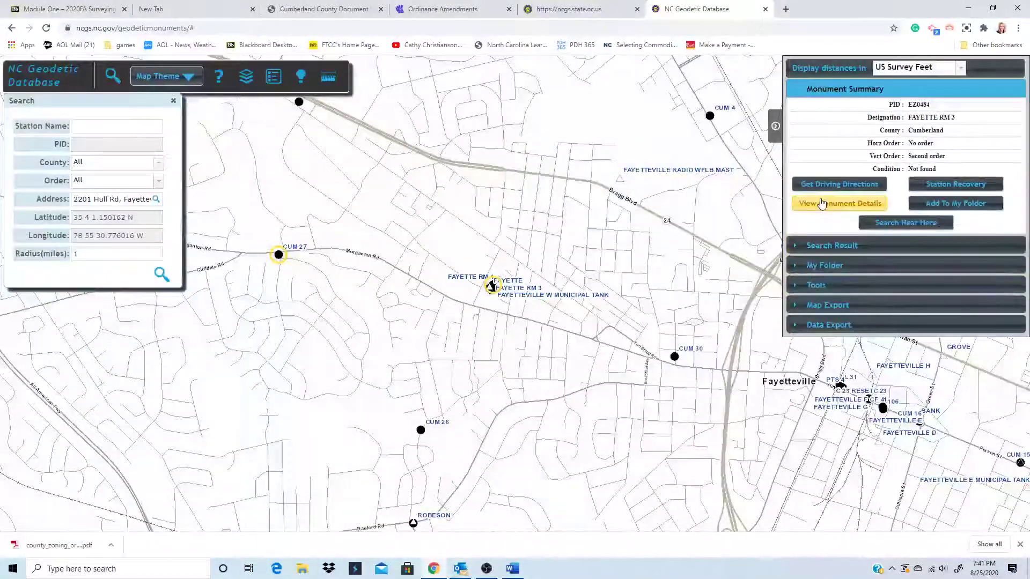
{"action": "left_click", "coordinate": [821, 202]}
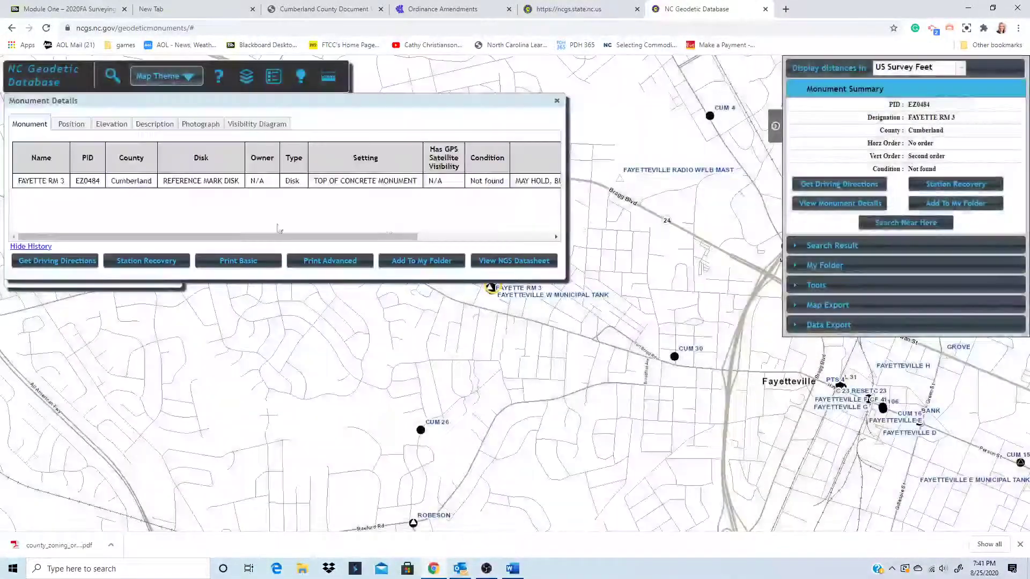
{"action": "left_click", "coordinate": [72, 125]}
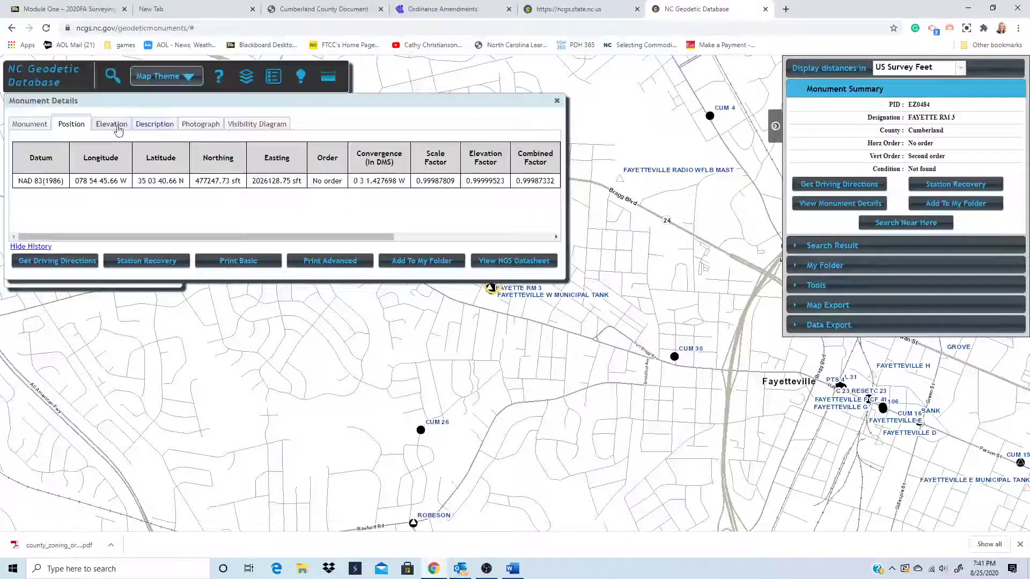
{"action": "left_click", "coordinate": [164, 127]}
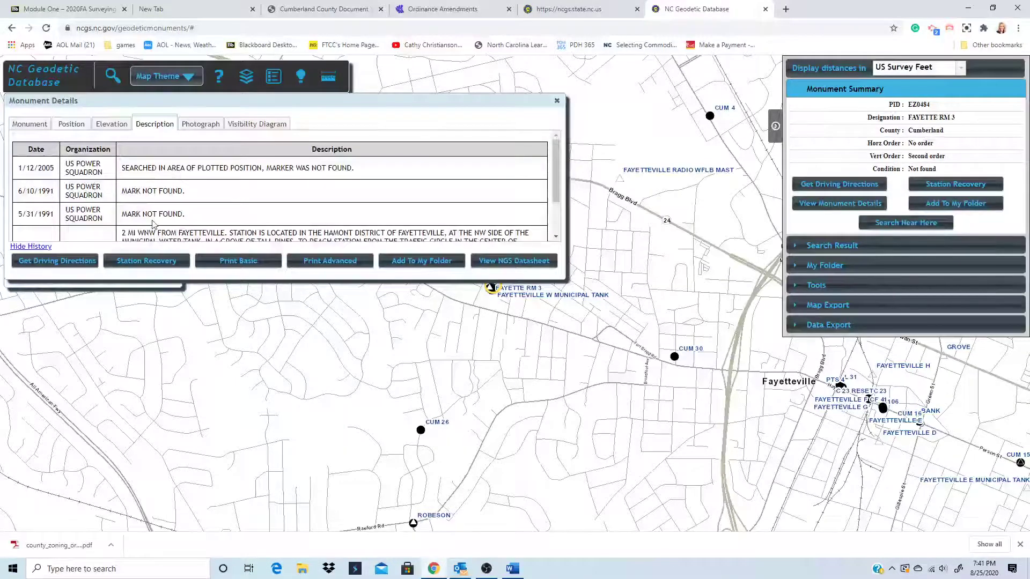
{"action": "scroll", "coordinate": [162, 223], "scroll_direction": "down", "scroll_amount": 2}
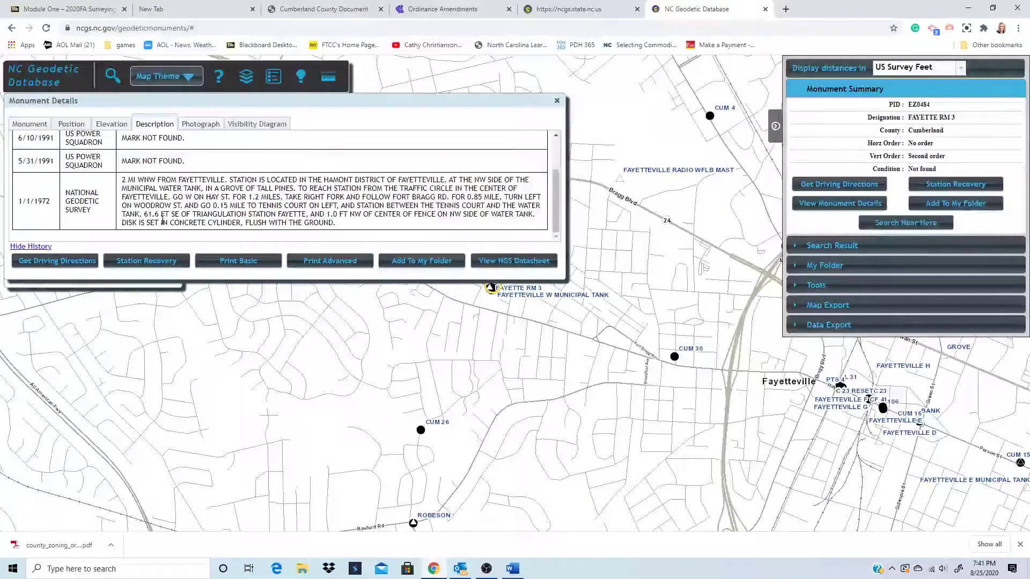
{"action": "scroll", "coordinate": [162, 220], "scroll_direction": "up", "scroll_amount": 2}
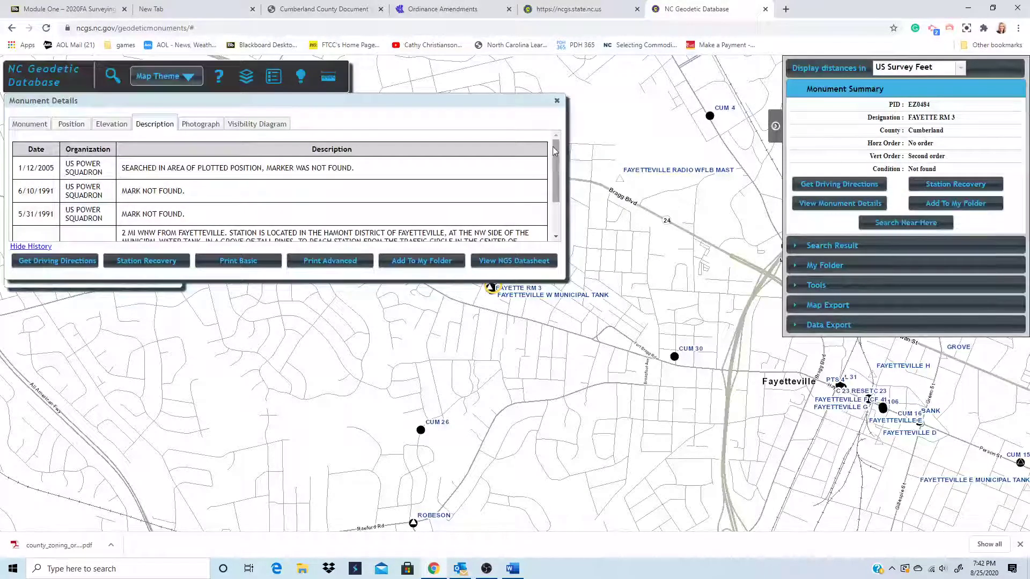
{"action": "left_click", "coordinate": [557, 102]}
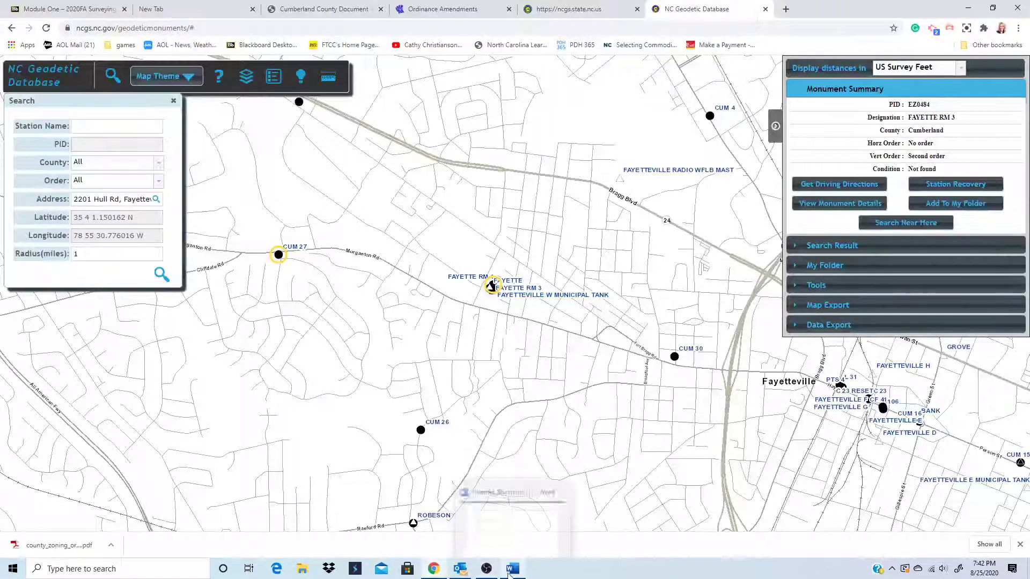
- Close the four extra Chrome tabs, then follow the Word document's Cumberland County Planning GIS link
{"action": "left_click", "coordinate": [766, 9]}
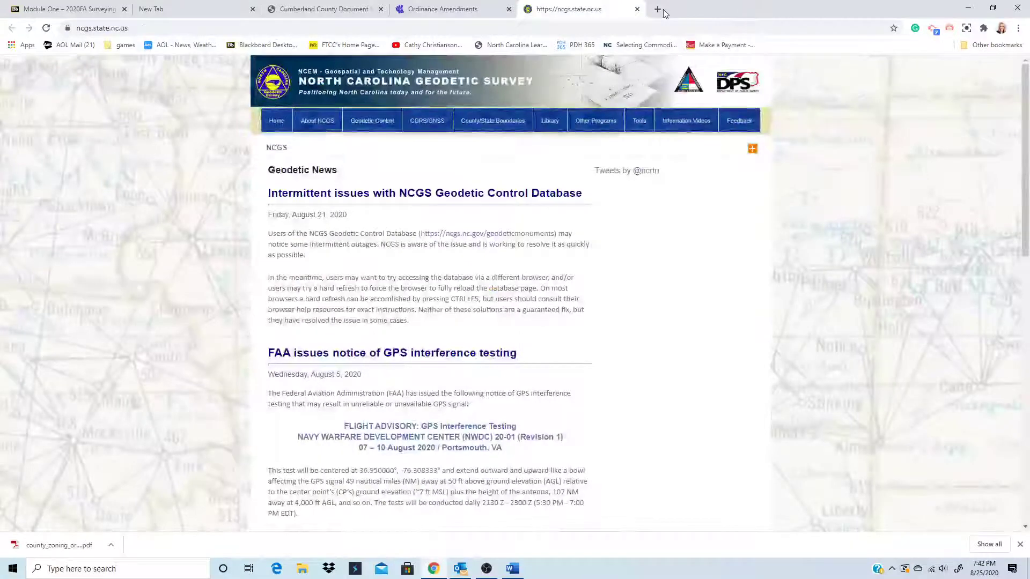
{"action": "left_click", "coordinate": [638, 9]}
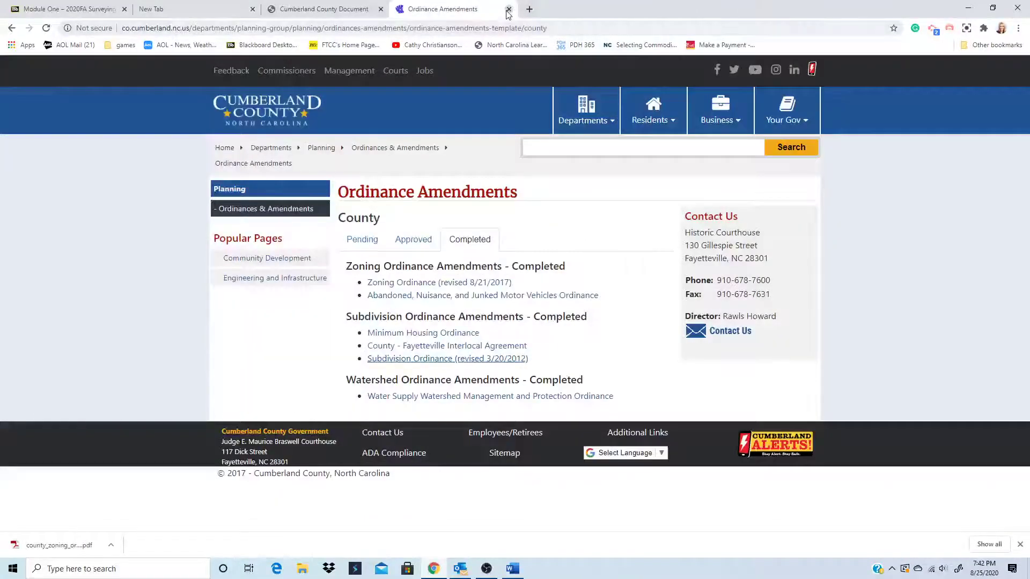
{"action": "left_click", "coordinate": [509, 9]}
{"action": "left_click", "coordinate": [381, 10]}
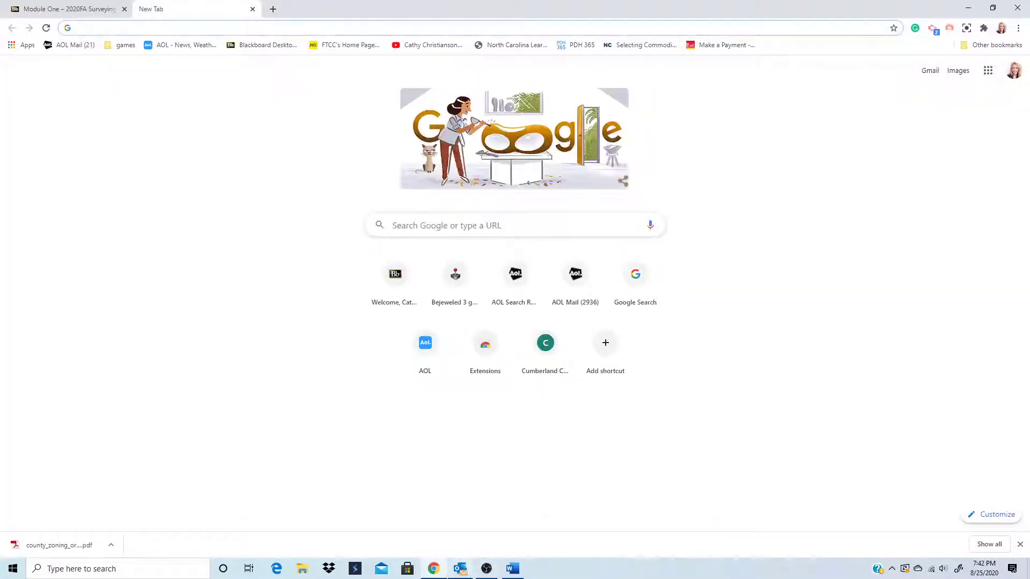
{"action": "left_click", "coordinate": [511, 570]}
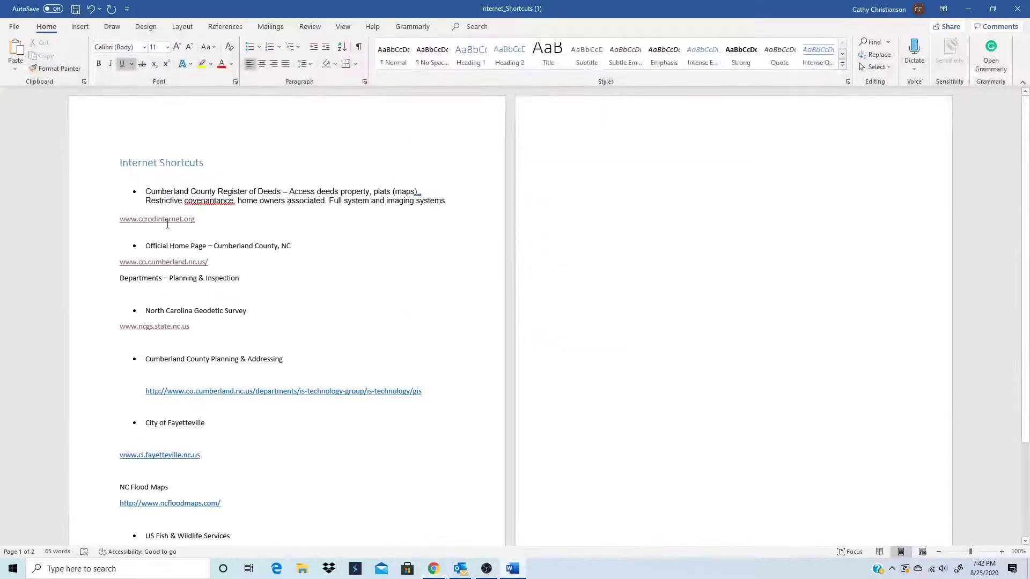
{"action": "left_click", "coordinate": [247, 392]}
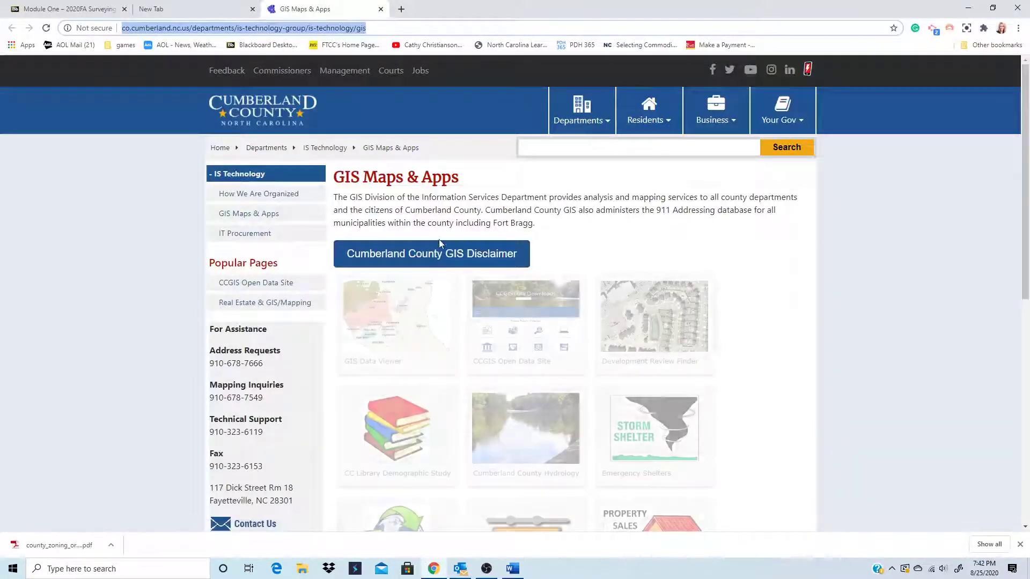
{"action": "mouse_move", "coordinate": [364, 371]}
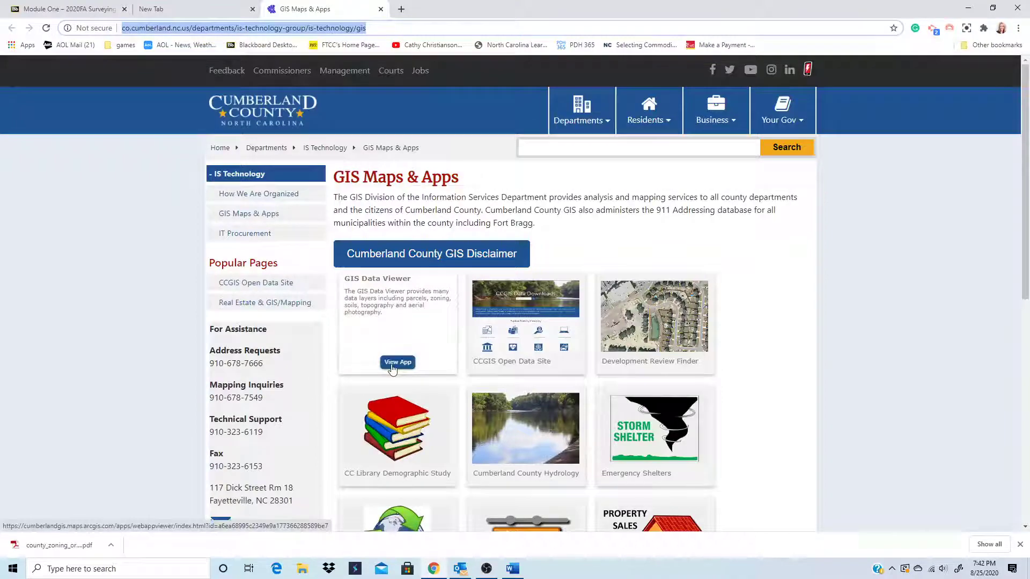
{"action": "left_click", "coordinate": [427, 256]}
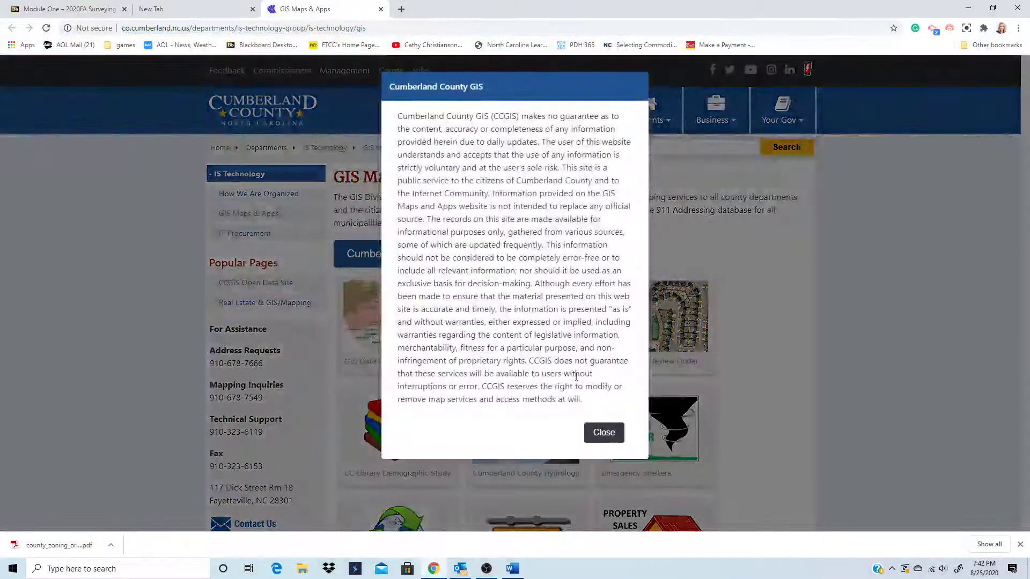
{"action": "left_click", "coordinate": [606, 436]}
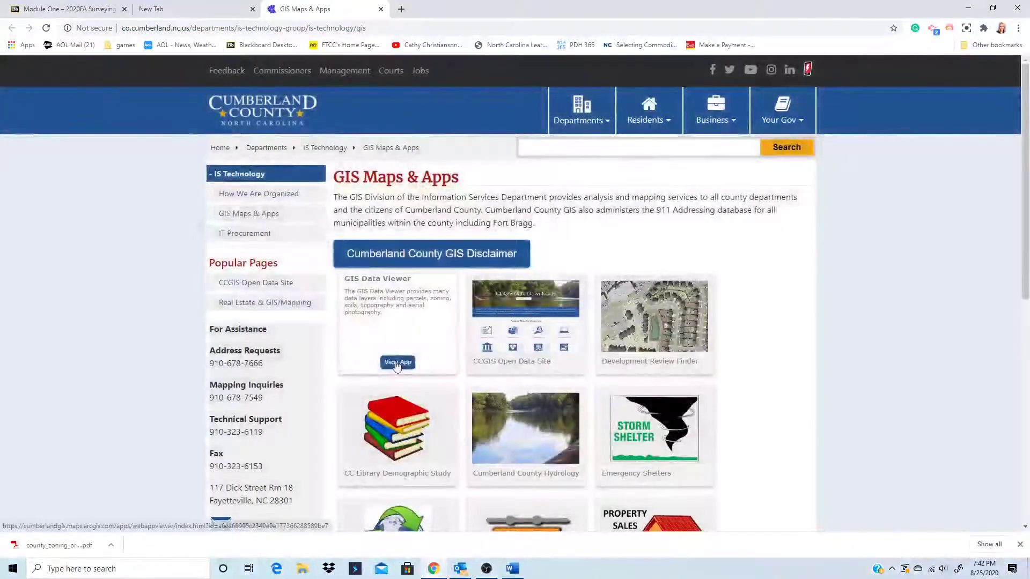
{"action": "left_click", "coordinate": [397, 363]}
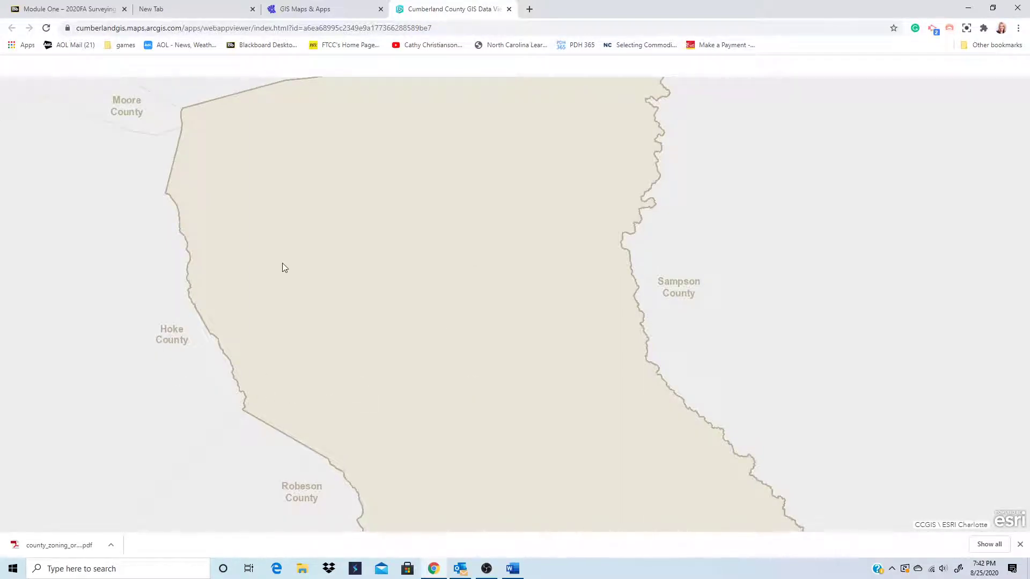
{"action": "scroll", "coordinate": [436, 333], "scroll_direction": "up", "scroll_amount": 1}
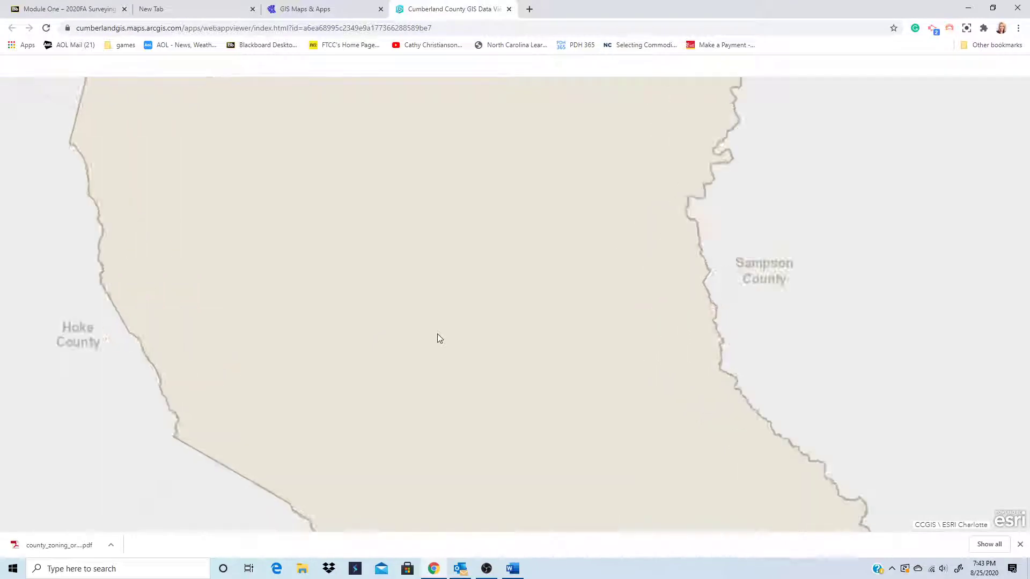
{"action": "scroll", "coordinate": [437, 333], "scroll_direction": "down", "scroll_amount": 2}
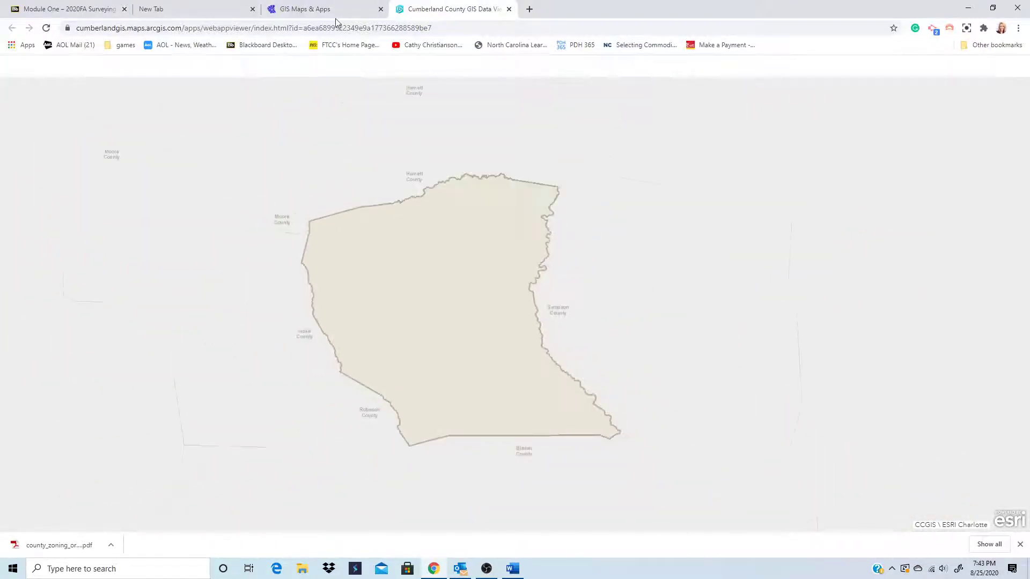
{"action": "left_click", "coordinate": [509, 9]}
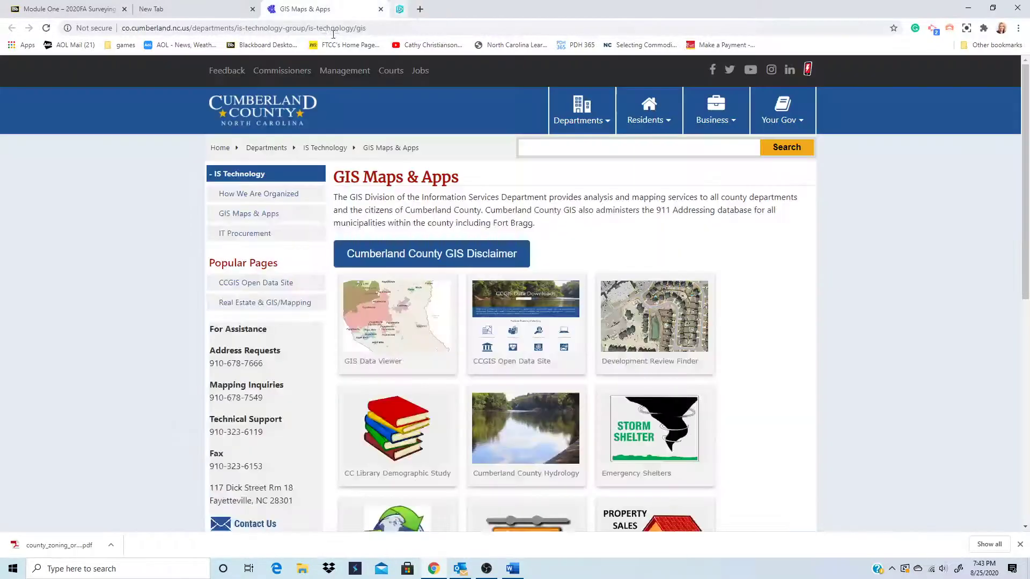
- Close GIS Maps & Apps and search Google for 'cumberland county nc gis' in a new tab
{"action": "left_click", "coordinate": [381, 9]}
{"action": "left_click", "coordinate": [272, 9]}
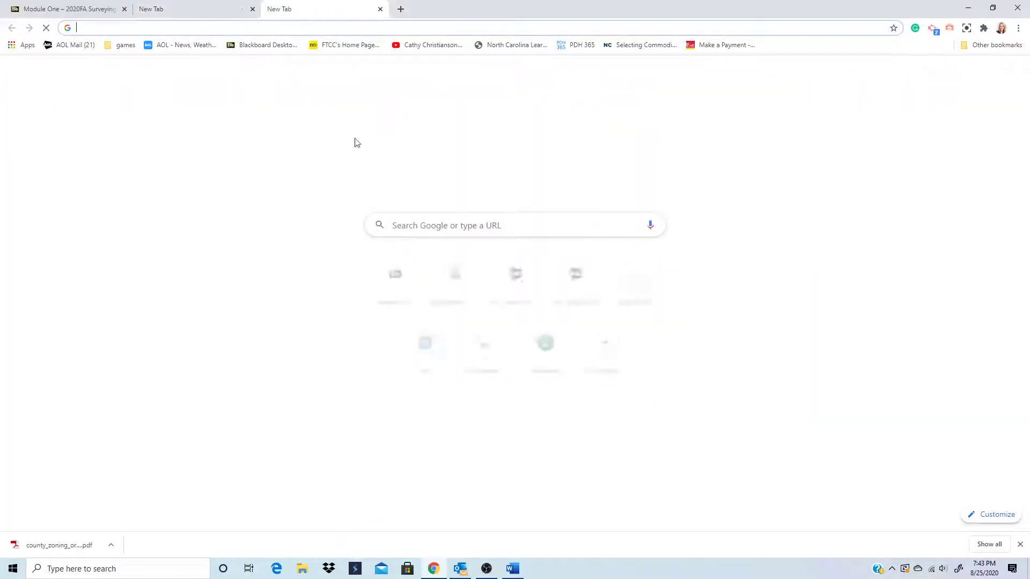
{"action": "left_click", "coordinate": [446, 225]}
{"action": "type", "text": "cumbe"}
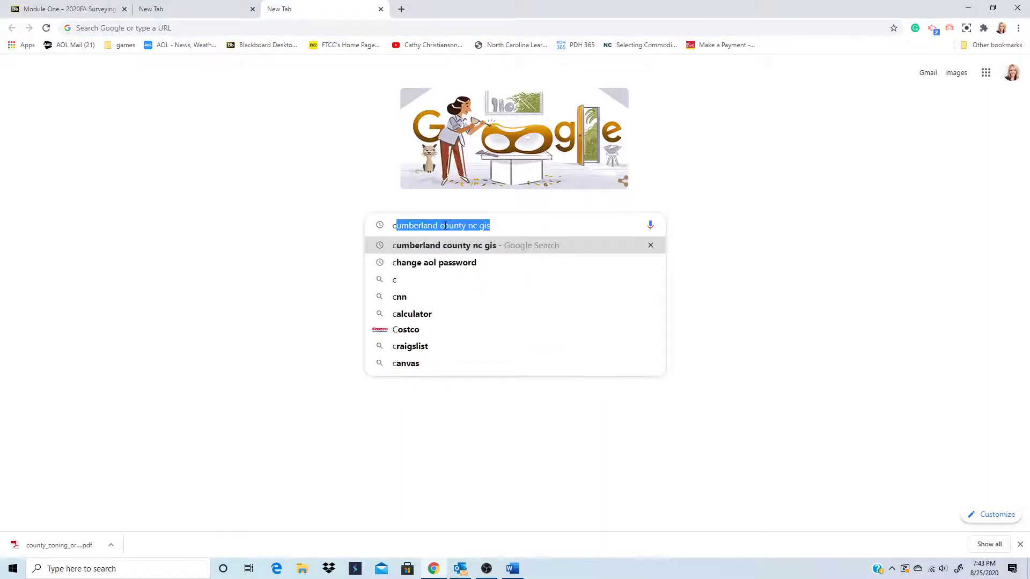
{"action": "type", "text": "r"}
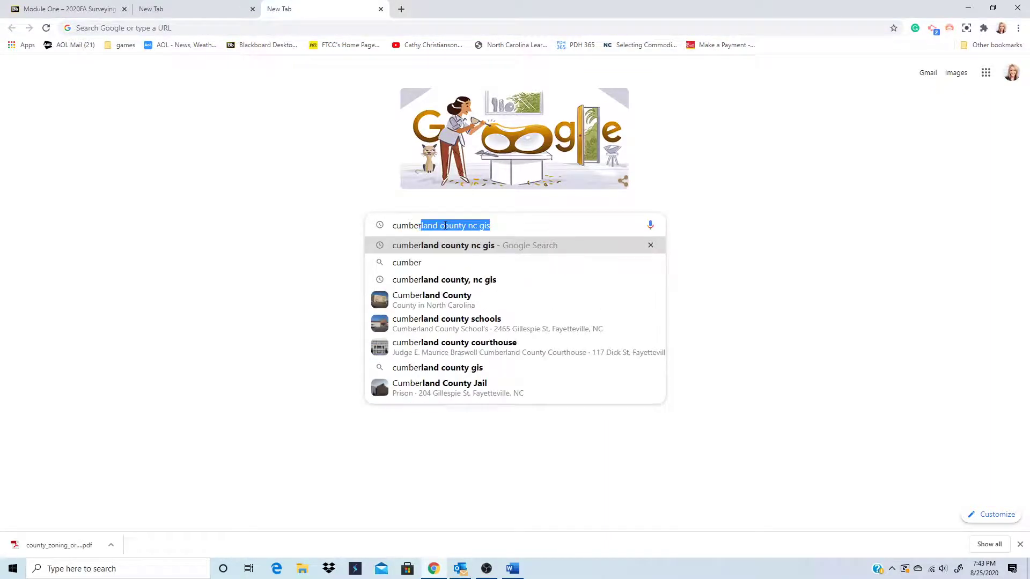
{"action": "left_click", "coordinate": [466, 251]}
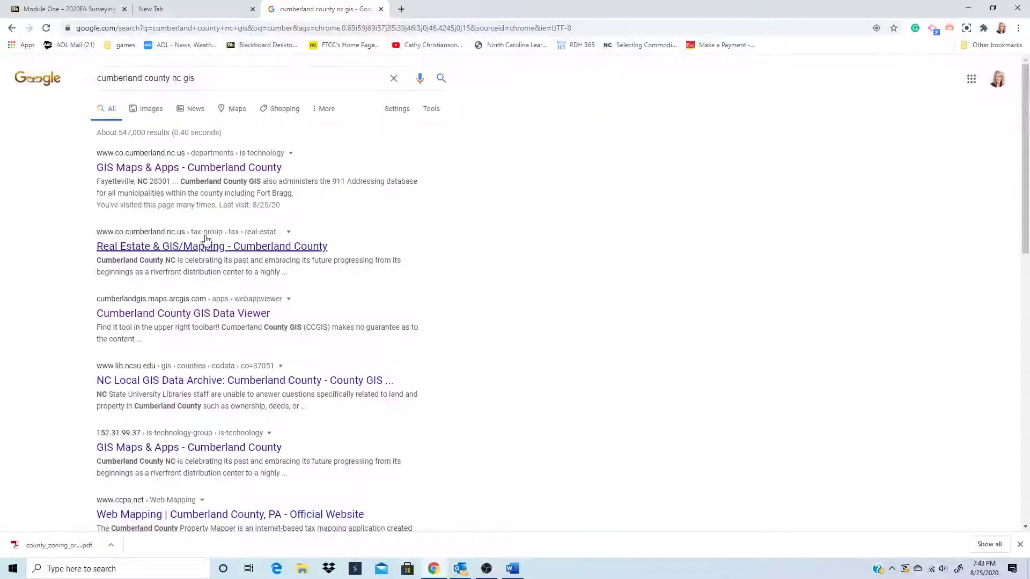
- Open the Cumberland County GIS Data Viewer result, zoom the county map, then close its tab
{"action": "left_click", "coordinate": [237, 316]}
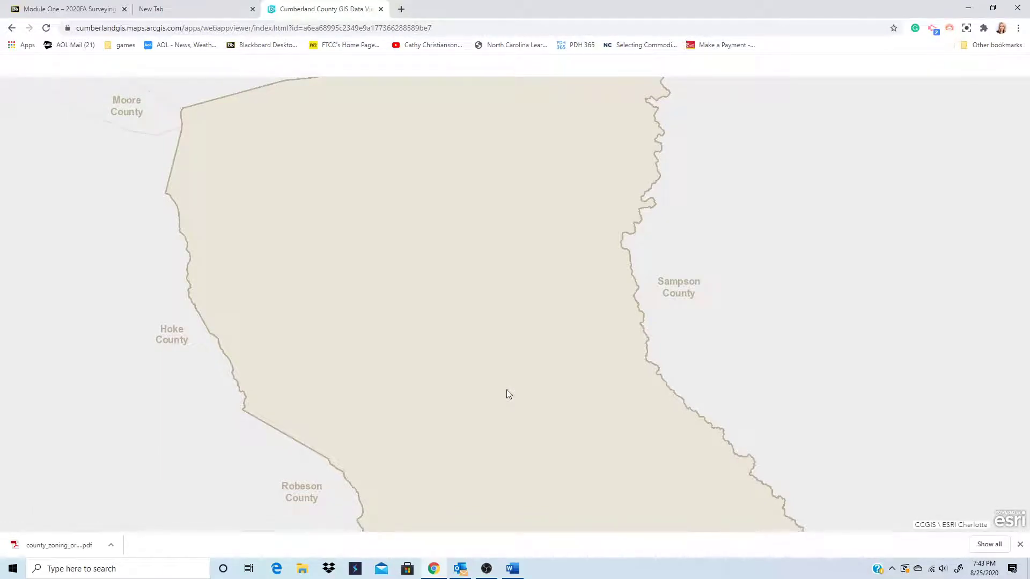
{"action": "scroll", "coordinate": [509, 395], "scroll_direction": "down", "scroll_amount": 1}
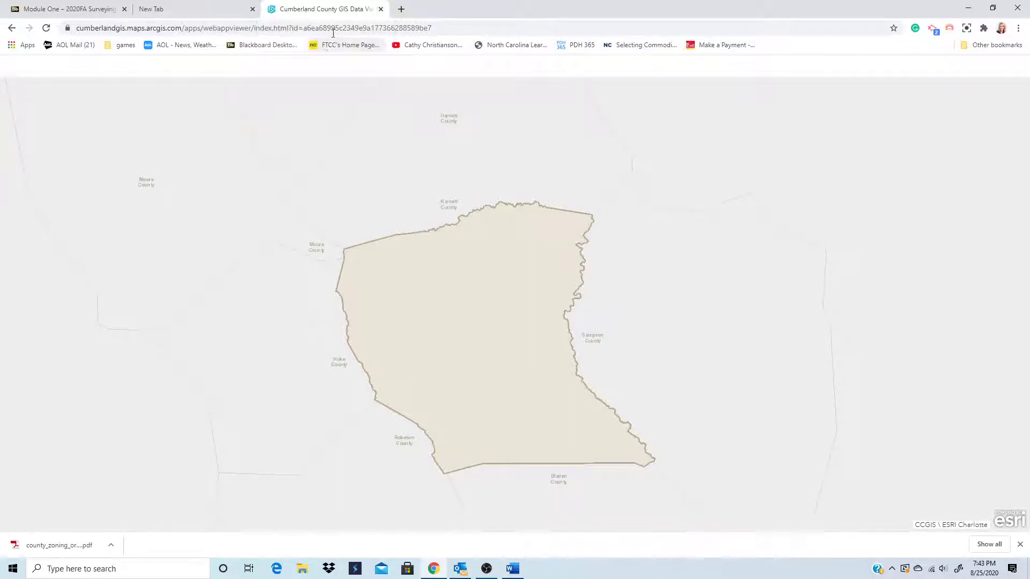
{"action": "left_click", "coordinate": [381, 9]}
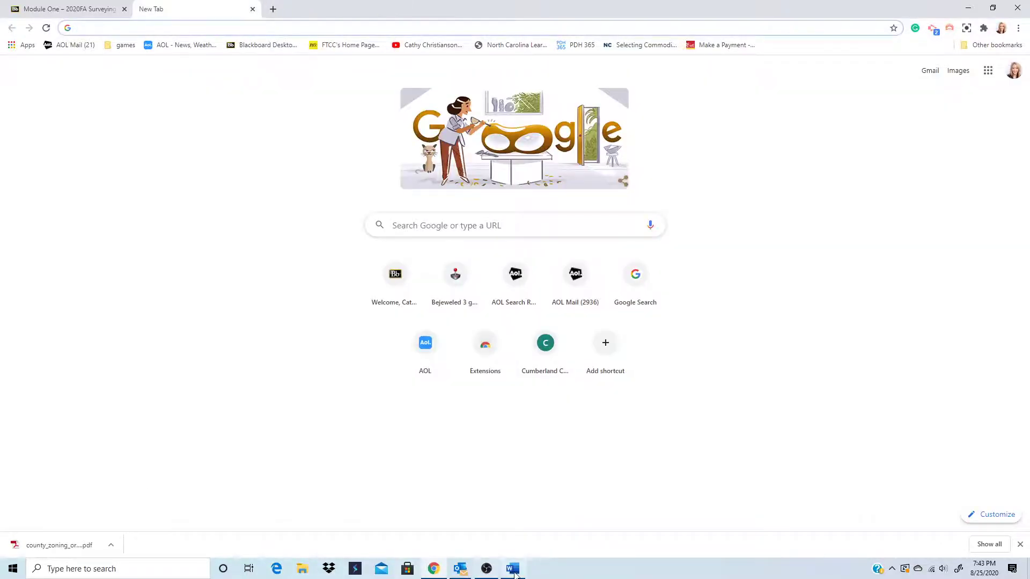
{"action": "left_click", "coordinate": [514, 569]}
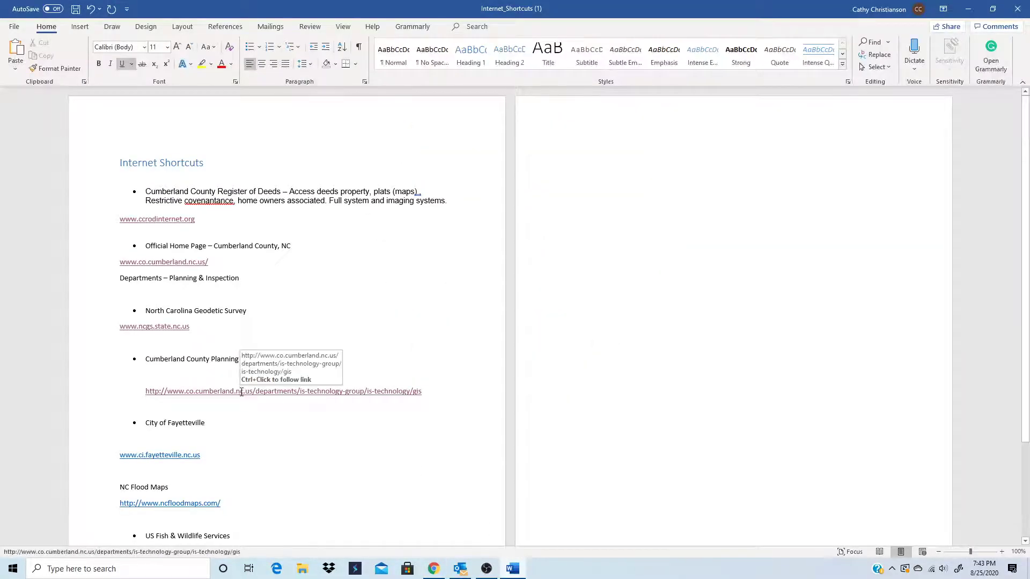
{"action": "left_click", "coordinate": [276, 393], "text": "ctrl"}
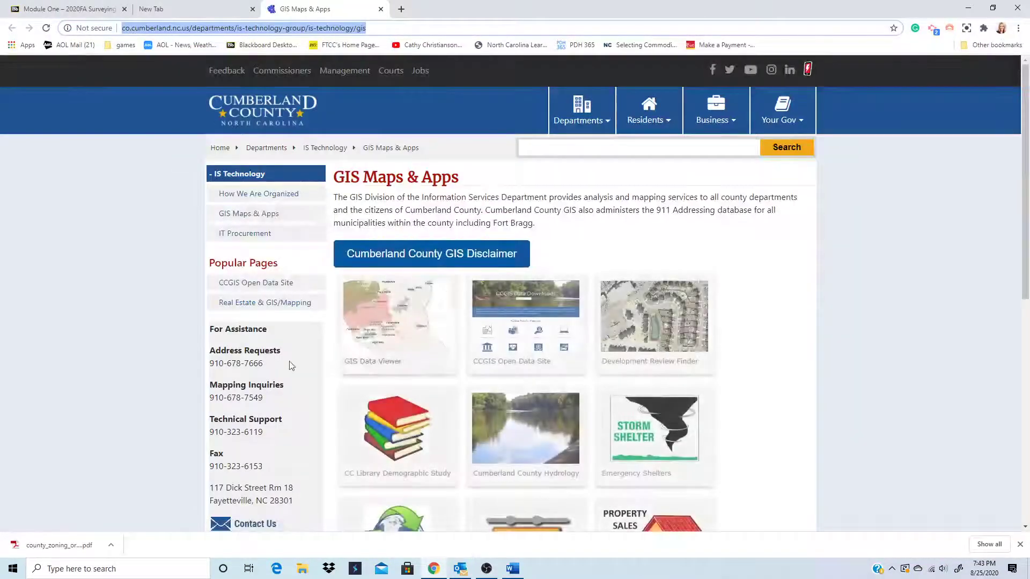
{"action": "left_click", "coordinate": [403, 255]}
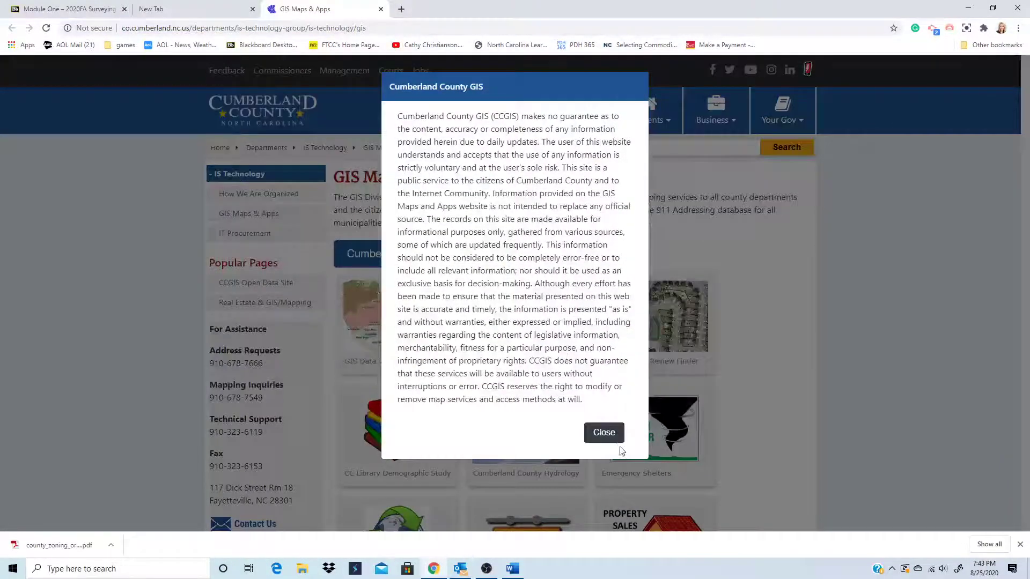
{"action": "left_click", "coordinate": [603, 433]}
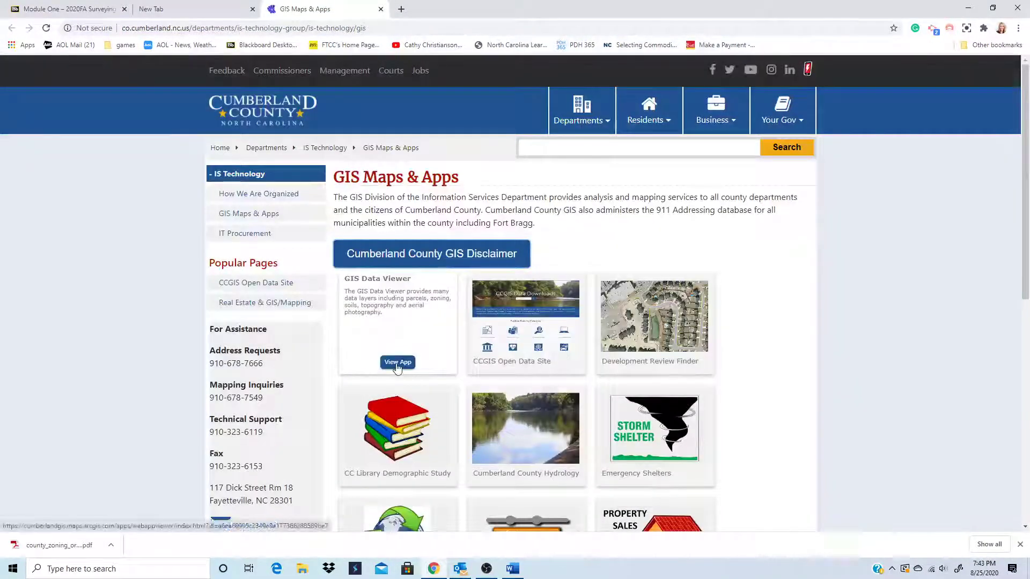
{"action": "left_click", "coordinate": [397, 364]}
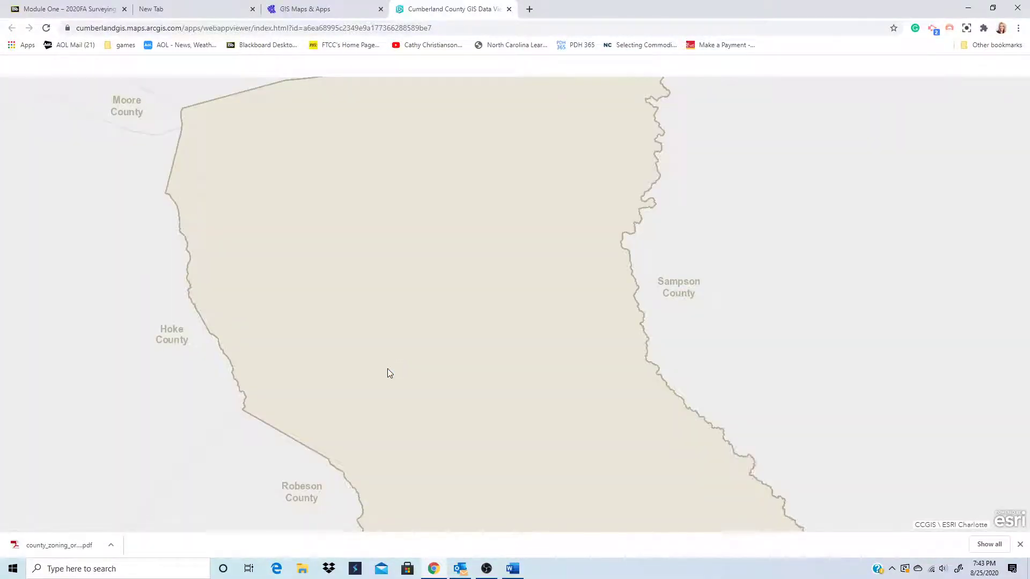
{"action": "scroll", "coordinate": [398, 369], "scroll_direction": "up", "scroll_amount": 1}
{"action": "scroll", "coordinate": [398, 369], "scroll_direction": "down", "scroll_amount": 1}
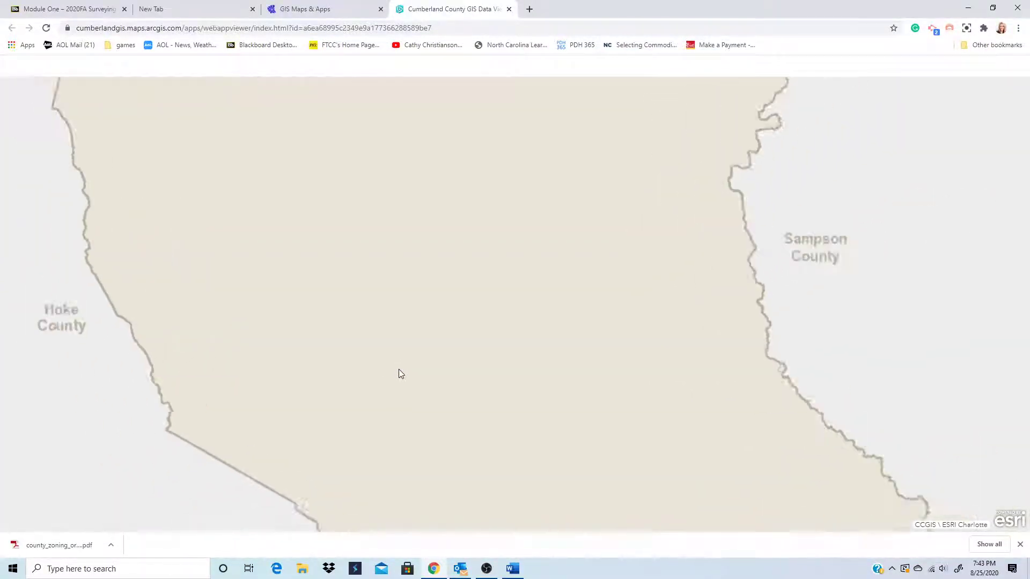
{"action": "left_click", "coordinate": [510, 9]}
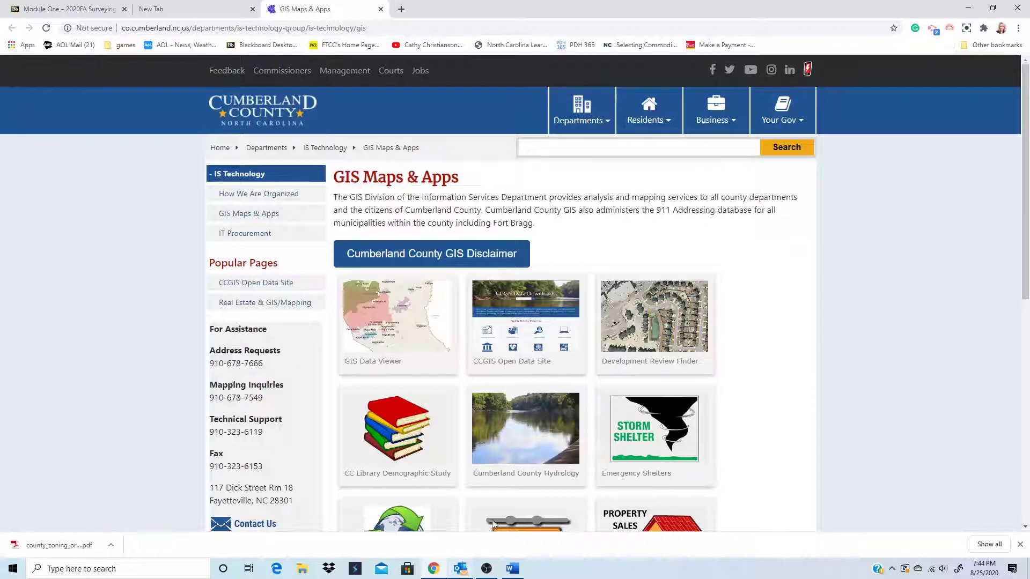
{"action": "left_click", "coordinate": [381, 10]}
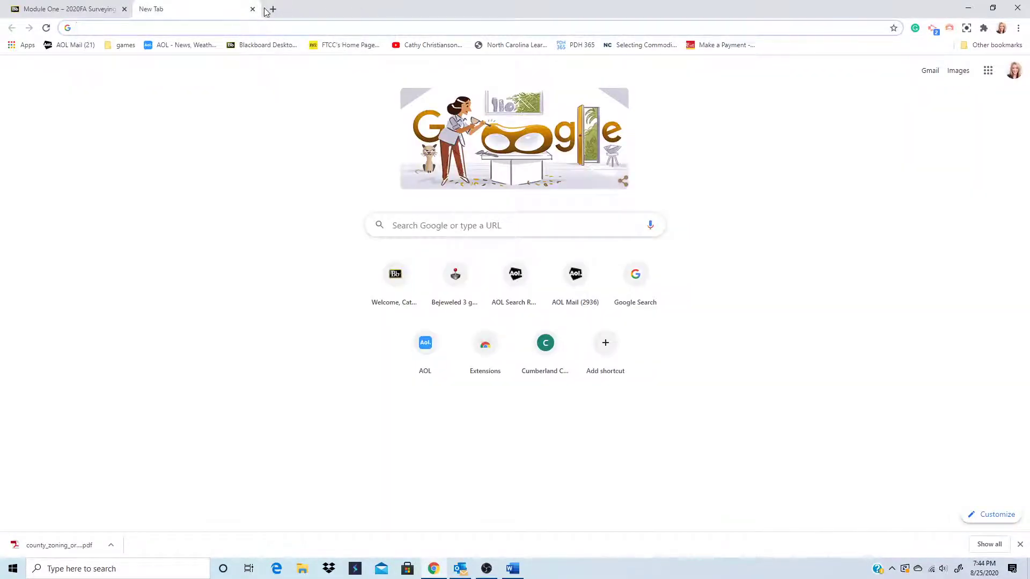
- In a new tab, search Google for 'cumberland county nc gis', fixing the typo
{"action": "left_click", "coordinate": [272, 9]}
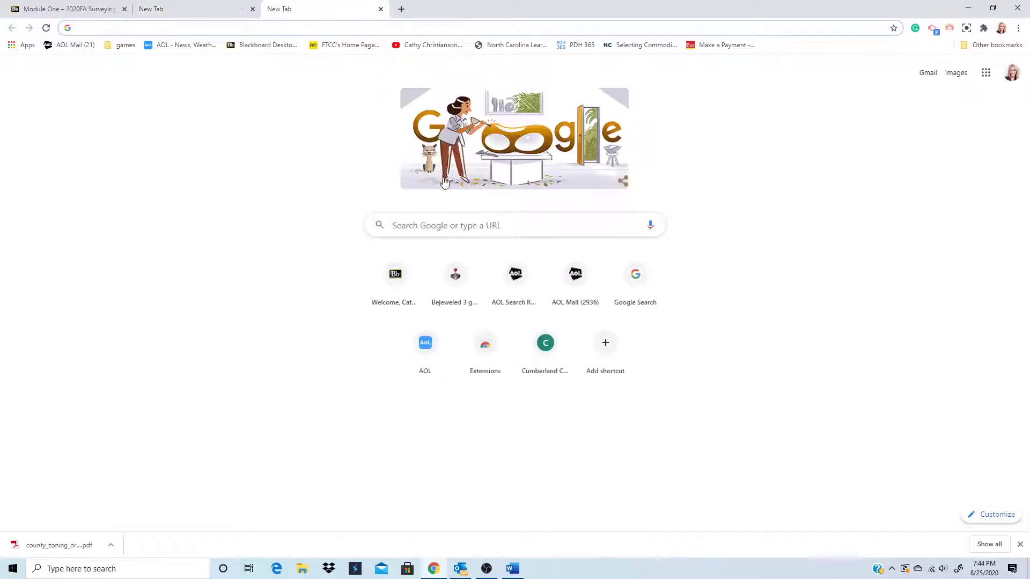
{"action": "left_click", "coordinate": [408, 230]}
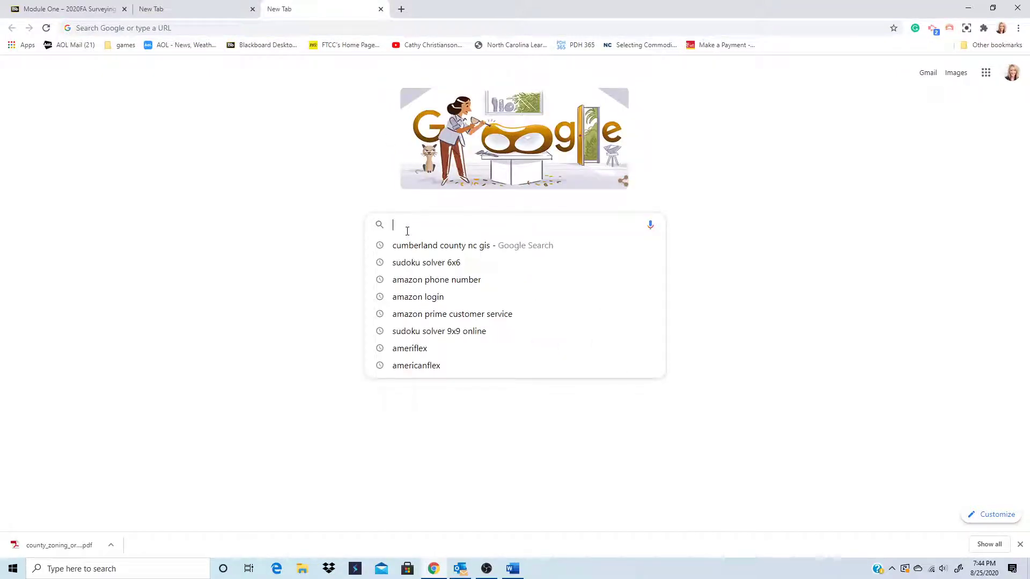
{"action": "type", "text": "cumbe"}
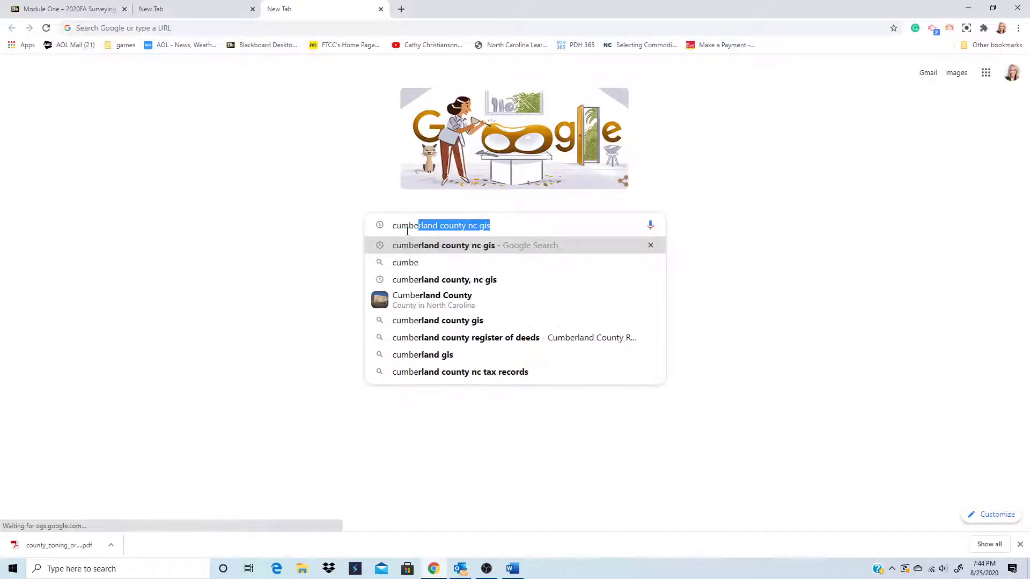
{"action": "type", "text": "rland "}
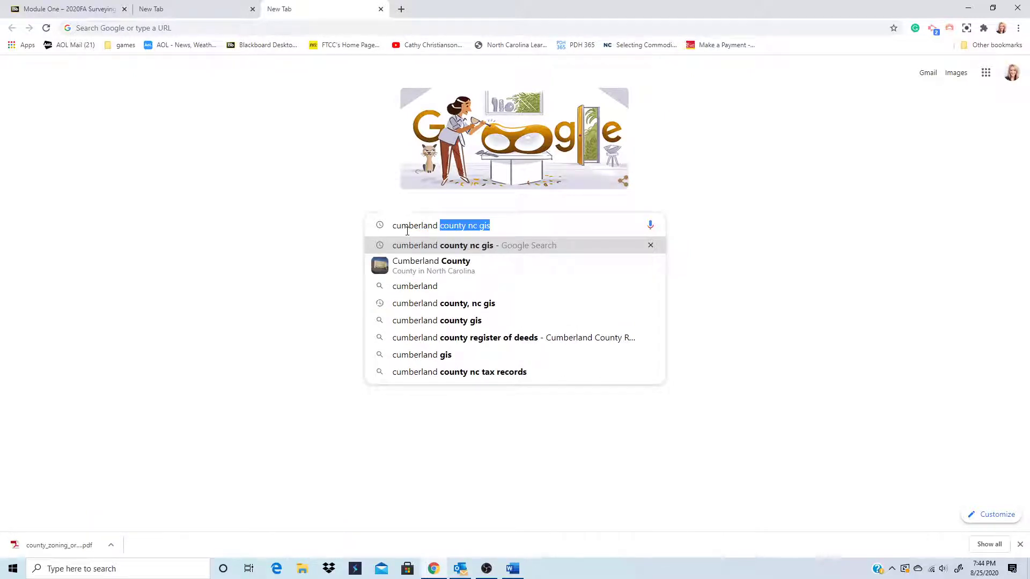
{"action": "type", "text": "counyt"}
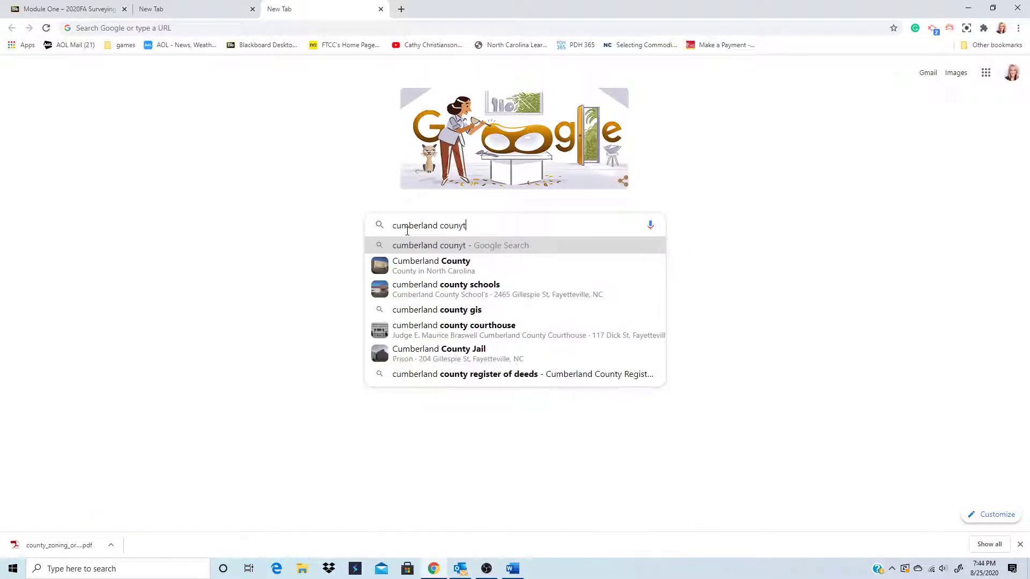
{"action": "key", "text": "BackSpace"}
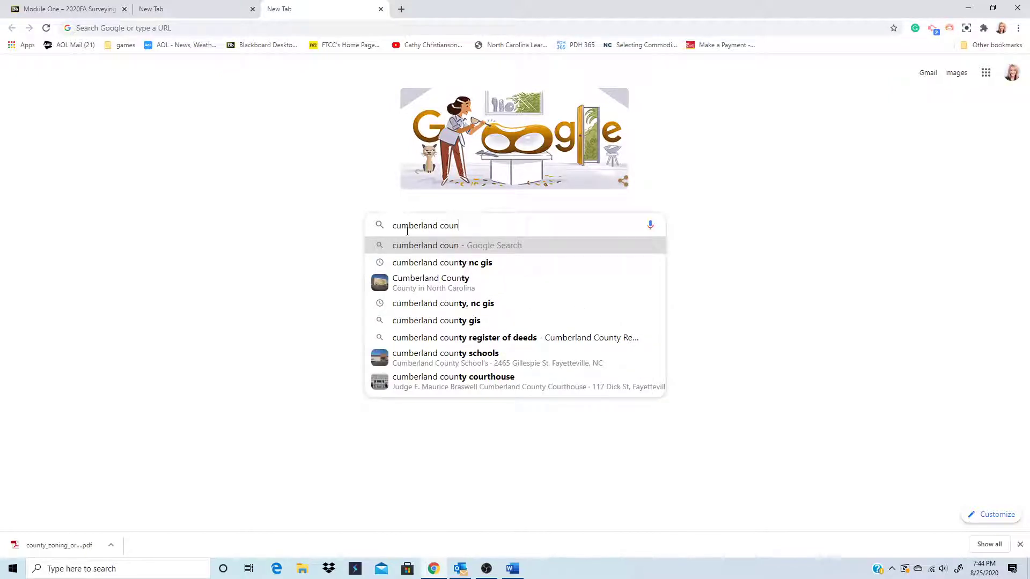
{"action": "left_click", "coordinate": [429, 263]}
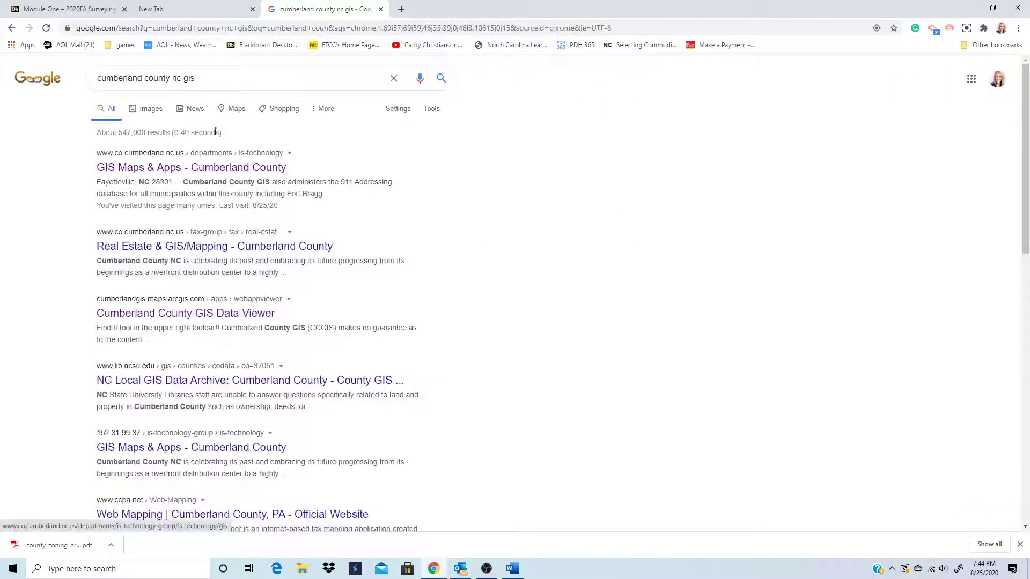
- Refine the query to 'cumberland county nc gis data viewer'
{"action": "left_click", "coordinate": [208, 75]}
{"action": "type", "text": "da"}
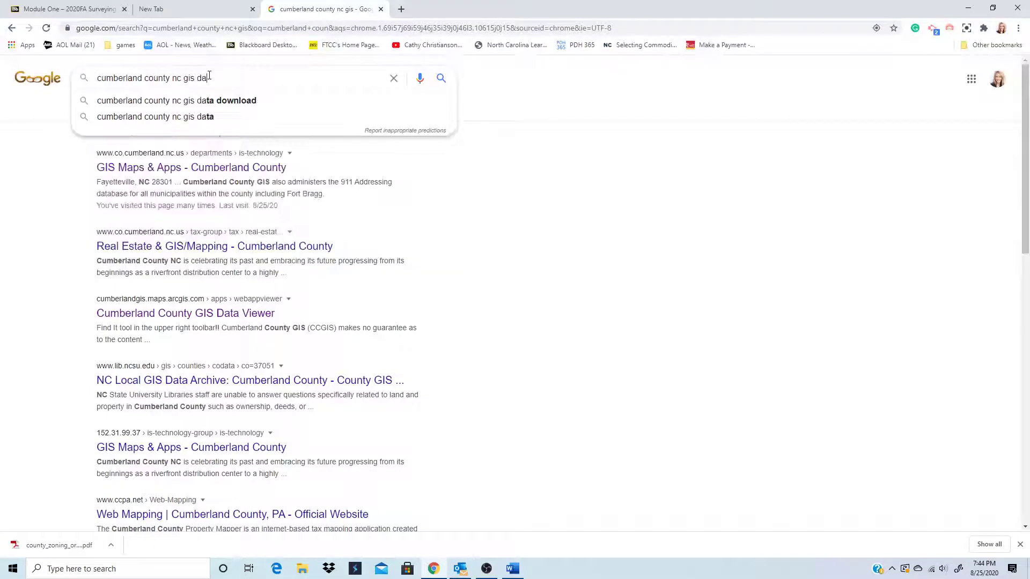
{"action": "type", "text": "ta"}
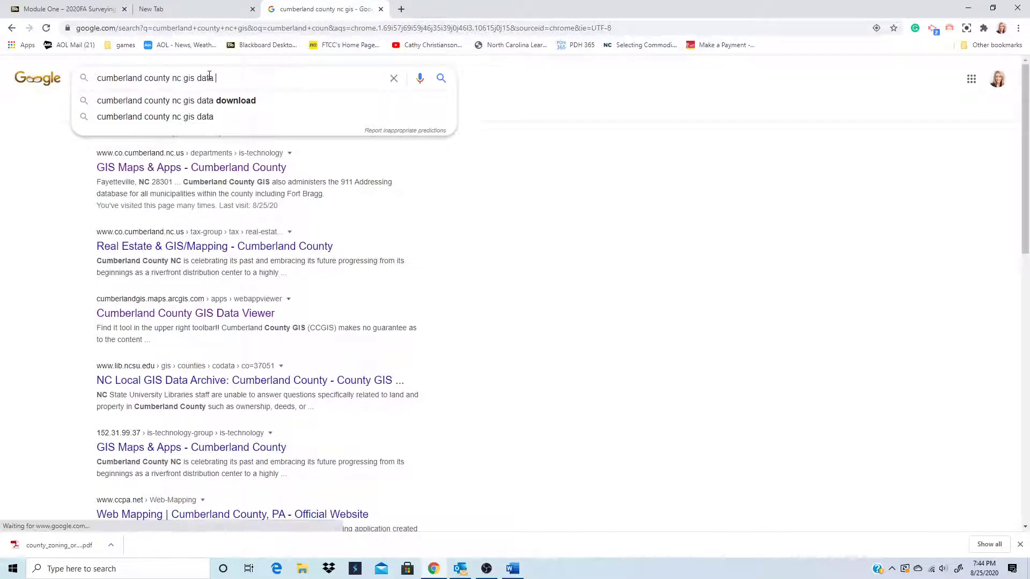
{"action": "type", "text": " view"}
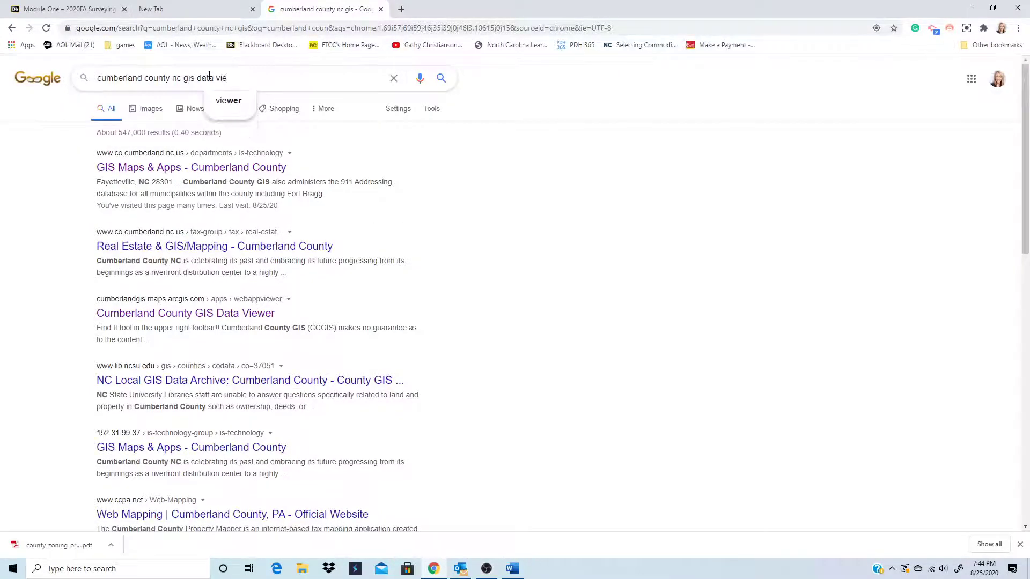
{"action": "left_click", "coordinate": [224, 104]}
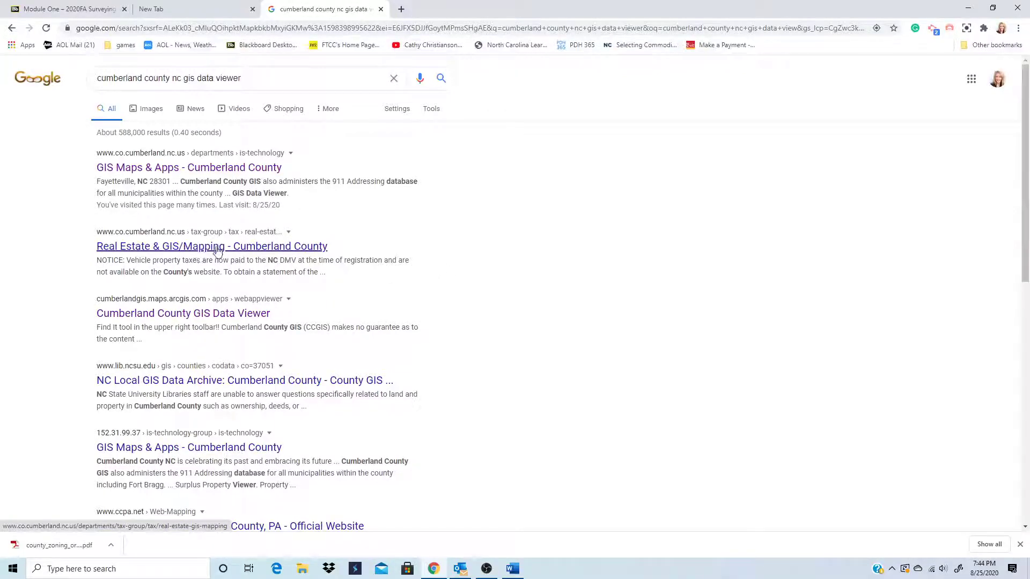
- Reach the GIS Data Viewer via the Real Estate & GIS/Mapping page's GIS Site link, then close Chrome
{"action": "left_click", "coordinate": [218, 250]}
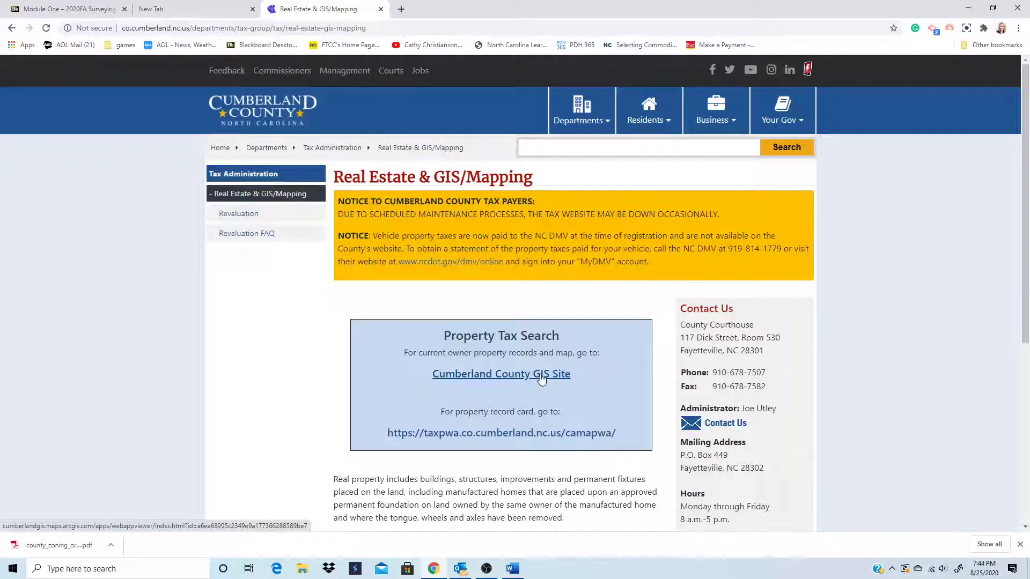
{"action": "left_click", "coordinate": [541, 375]}
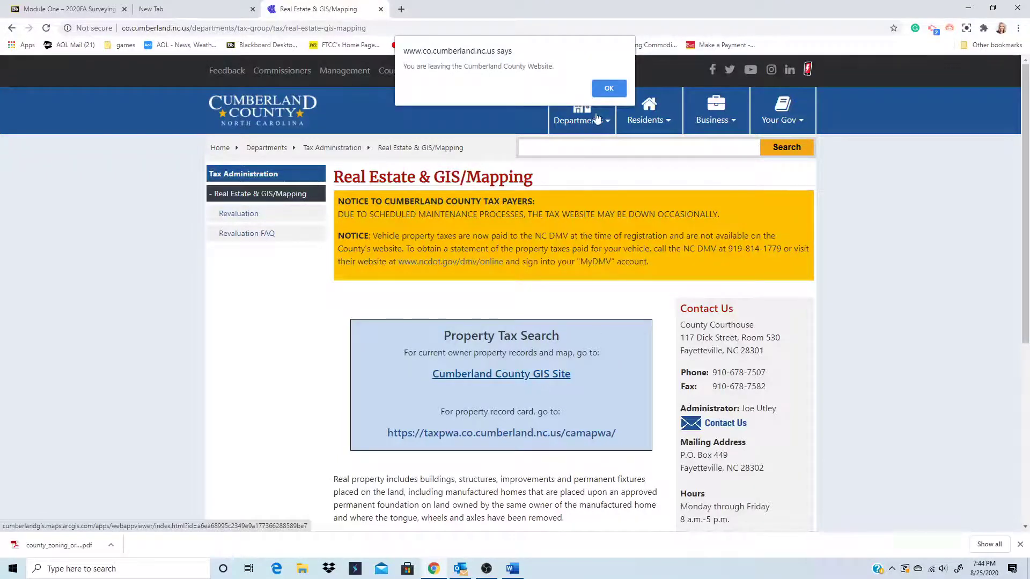
{"action": "left_click", "coordinate": [598, 89]}
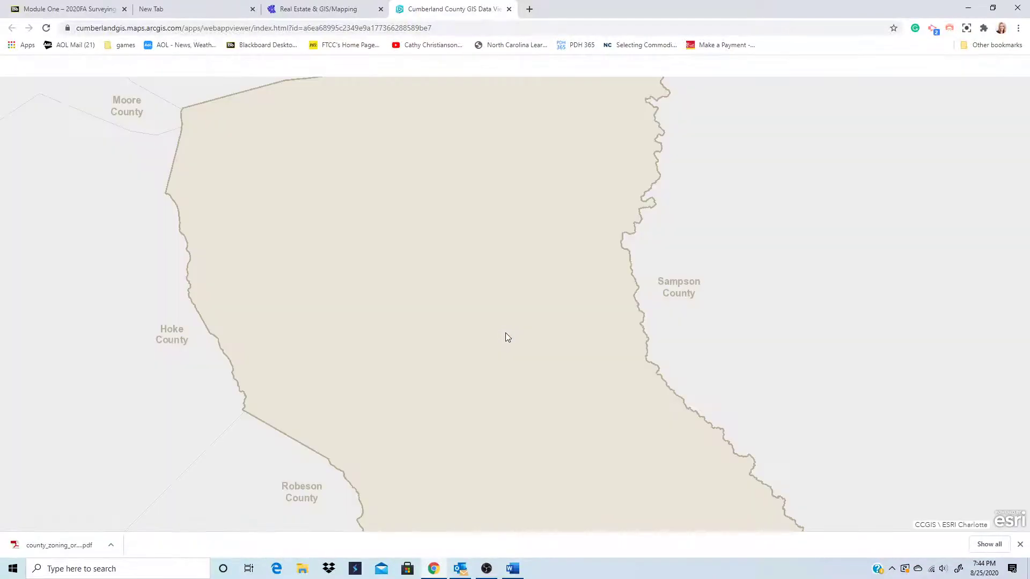
{"action": "scroll", "coordinate": [522, 356], "scroll_direction": "down", "scroll_amount": 1}
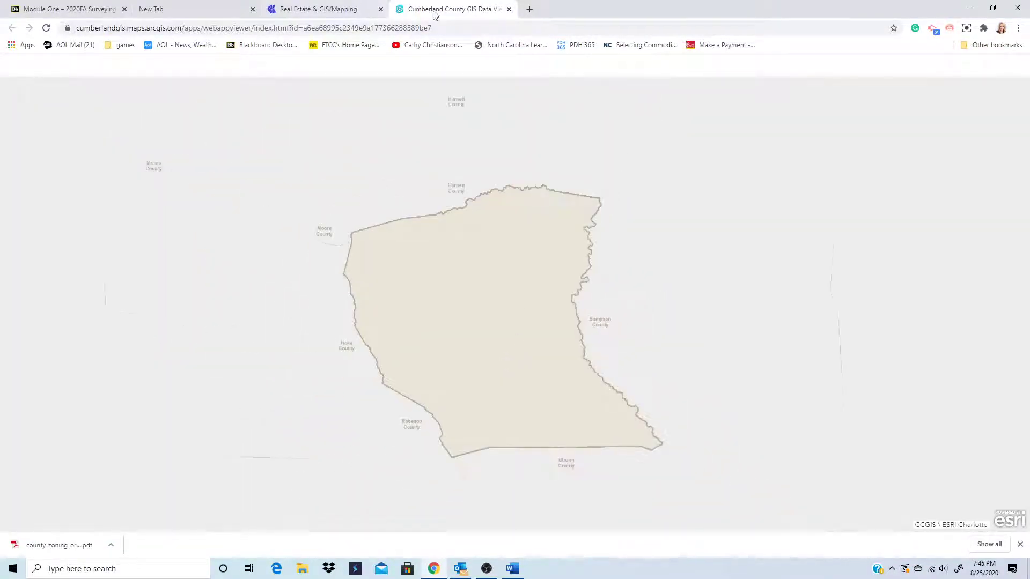
{"action": "left_click", "coordinate": [509, 9]}
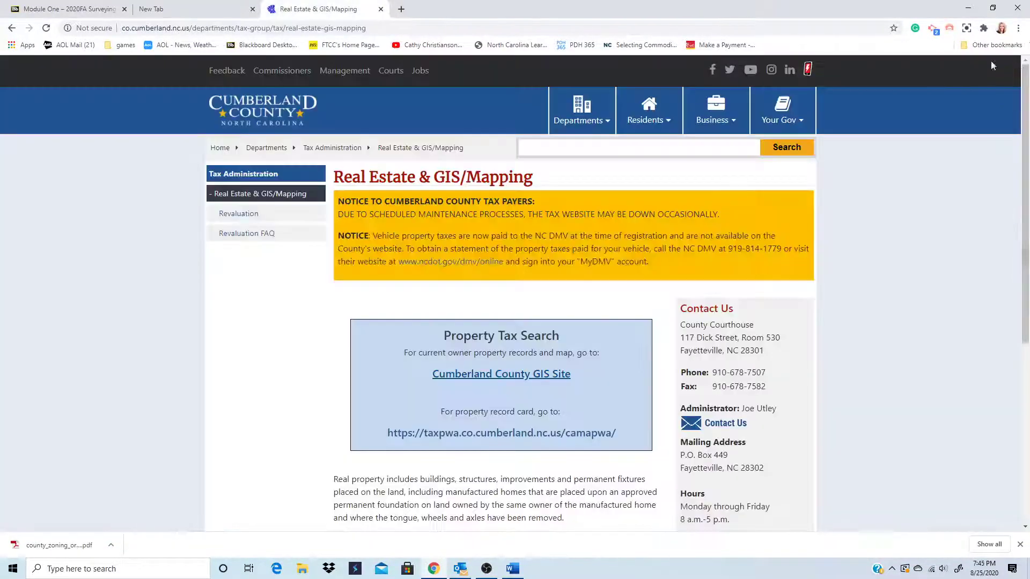
{"action": "left_click", "coordinate": [1018, 7]}
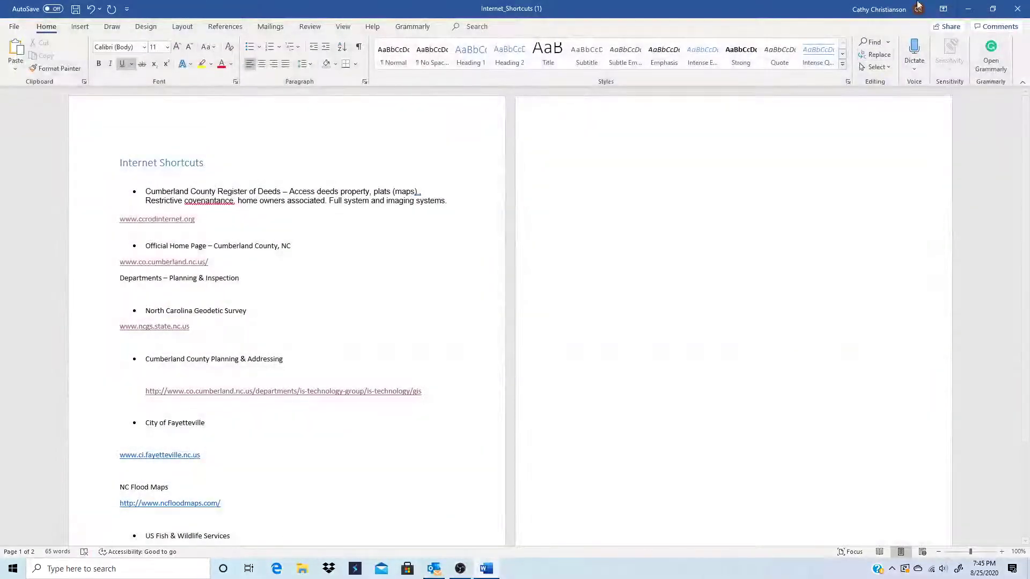
- Reopen Chrome, clear the last hour's history, cookies and cached files, and open a new tab
{"action": "left_click", "coordinate": [968, 8]}
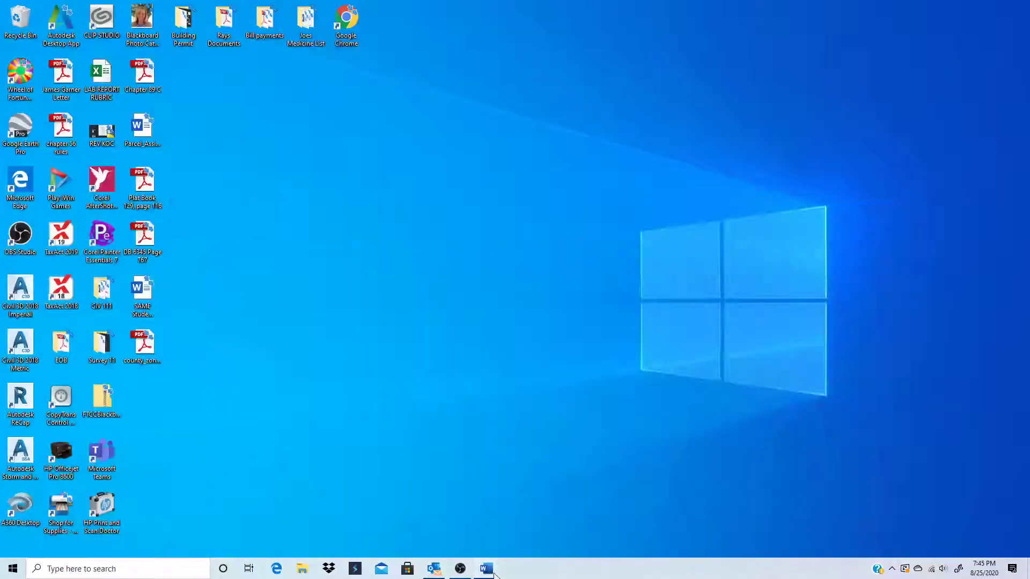
{"action": "mouse_move", "coordinate": [435, 573]}
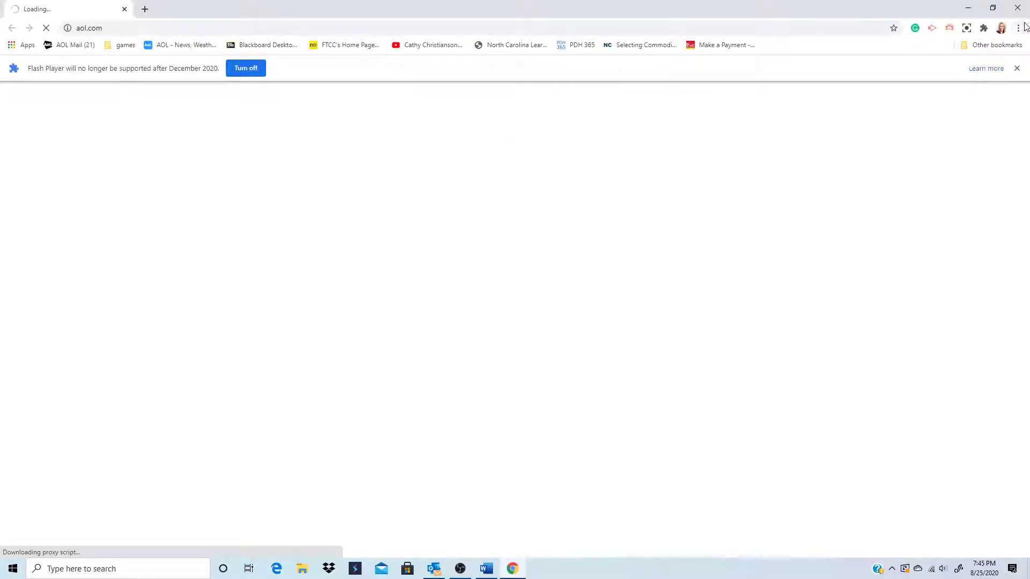
{"action": "left_click", "coordinate": [1019, 28]}
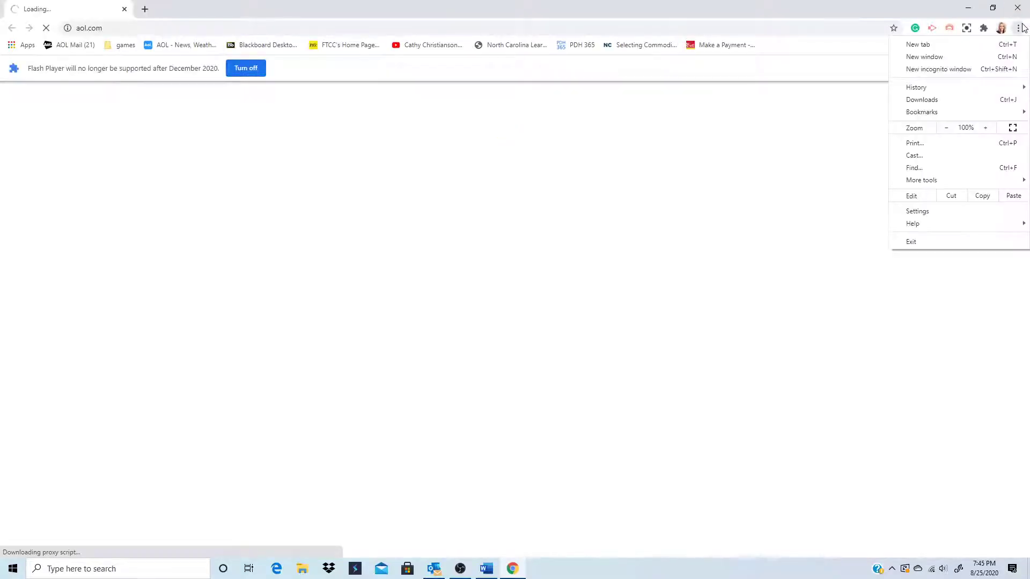
{"action": "left_click", "coordinate": [918, 211]}
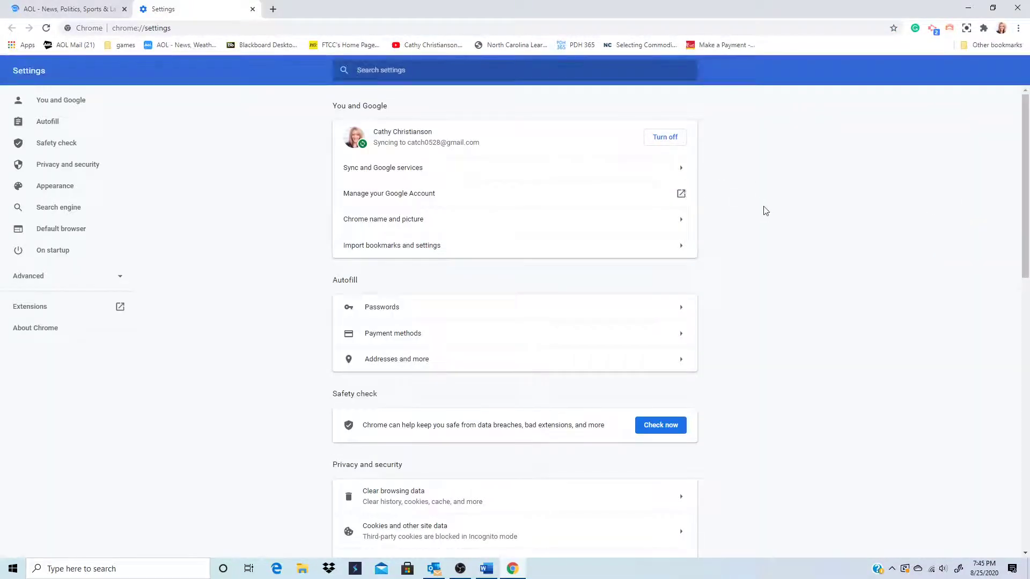
{"action": "left_click", "coordinate": [386, 492]}
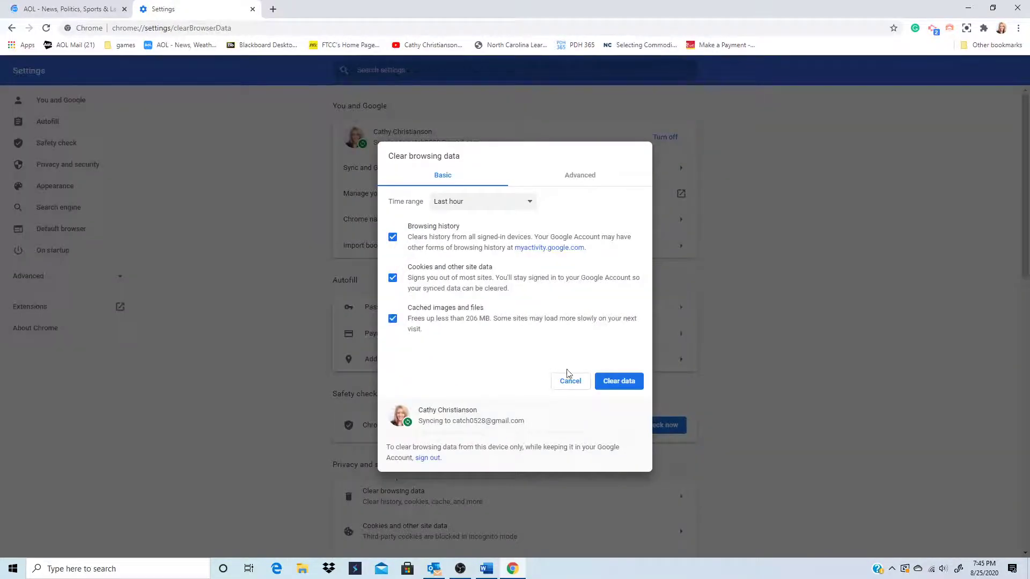
{"action": "left_click", "coordinate": [619, 382]}
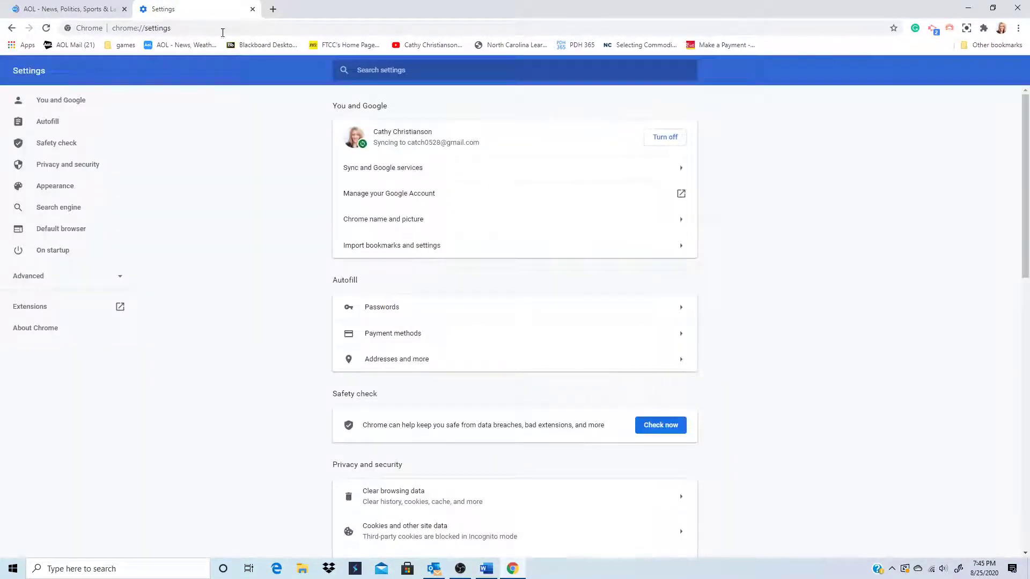
{"action": "left_click", "coordinate": [275, 9]}
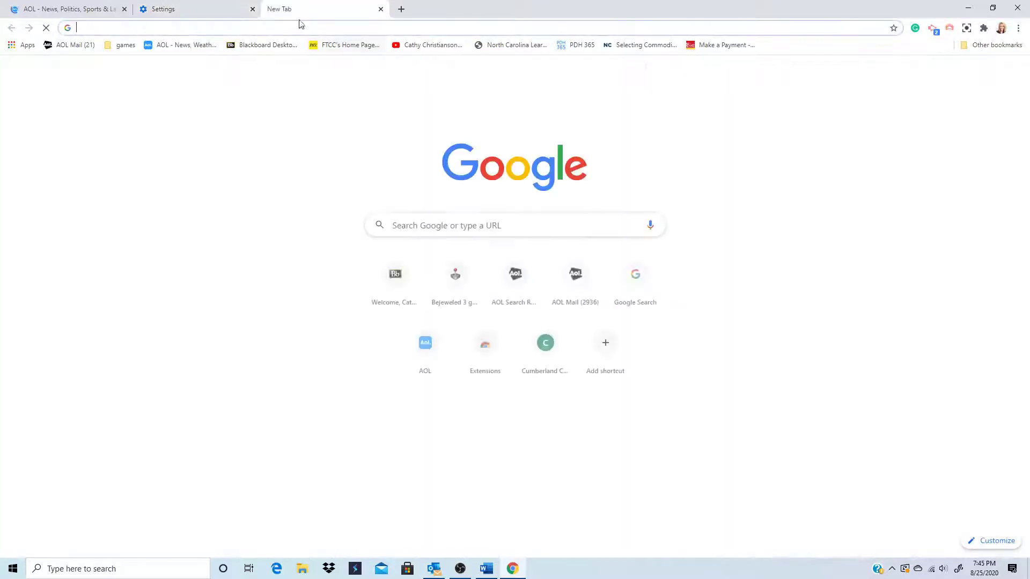
- Rerun the recent 'cumberland county nc gis data viewer' Google search and open the Facebook result about the new GIS Data Viewer
{"action": "left_click", "coordinate": [407, 225]}
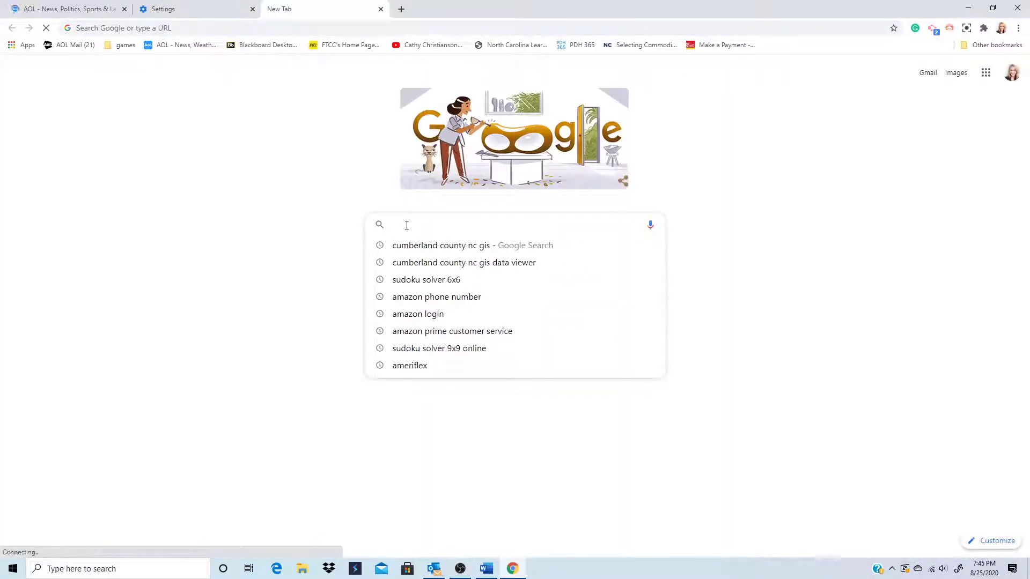
{"action": "left_click", "coordinate": [425, 263]}
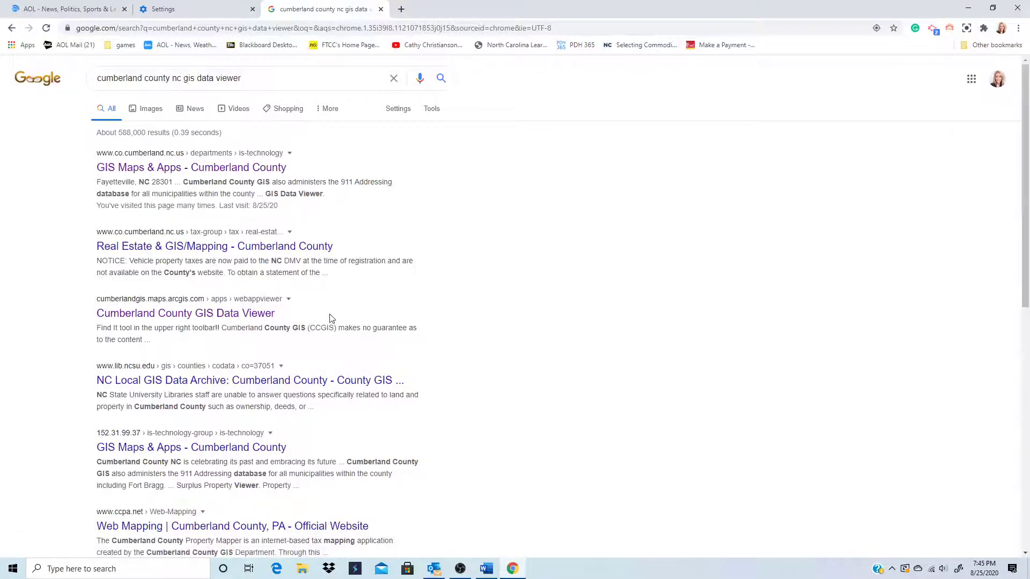
{"action": "scroll", "coordinate": [335, 320], "scroll_direction": "down", "scroll_amount": 1}
{"action": "scroll", "coordinate": [335, 320], "scroll_direction": "down", "scroll_amount": 1}
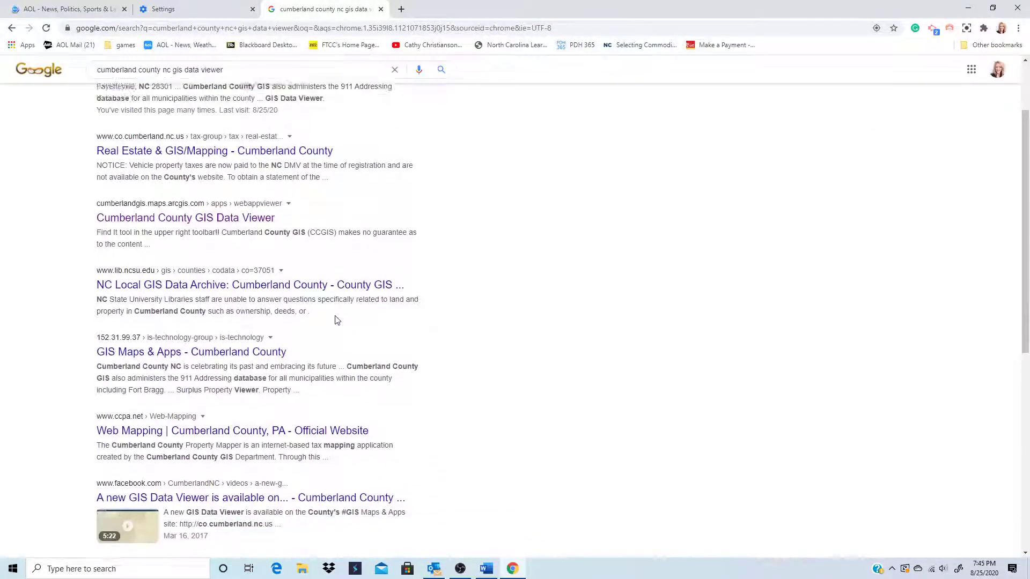
{"action": "scroll", "coordinate": [336, 320], "scroll_direction": "down", "scroll_amount": 2}
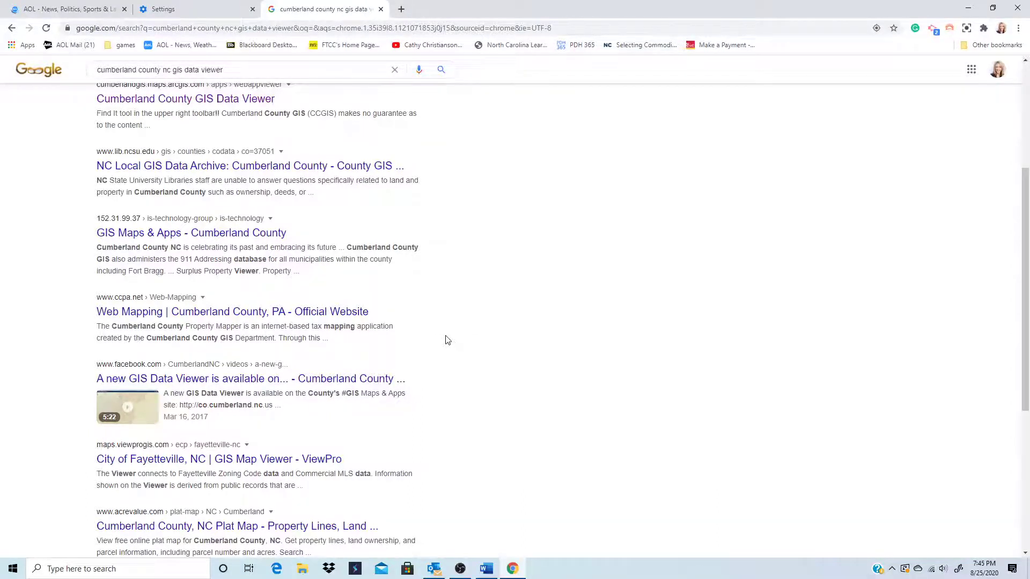
{"action": "left_click", "coordinate": [216, 382]}
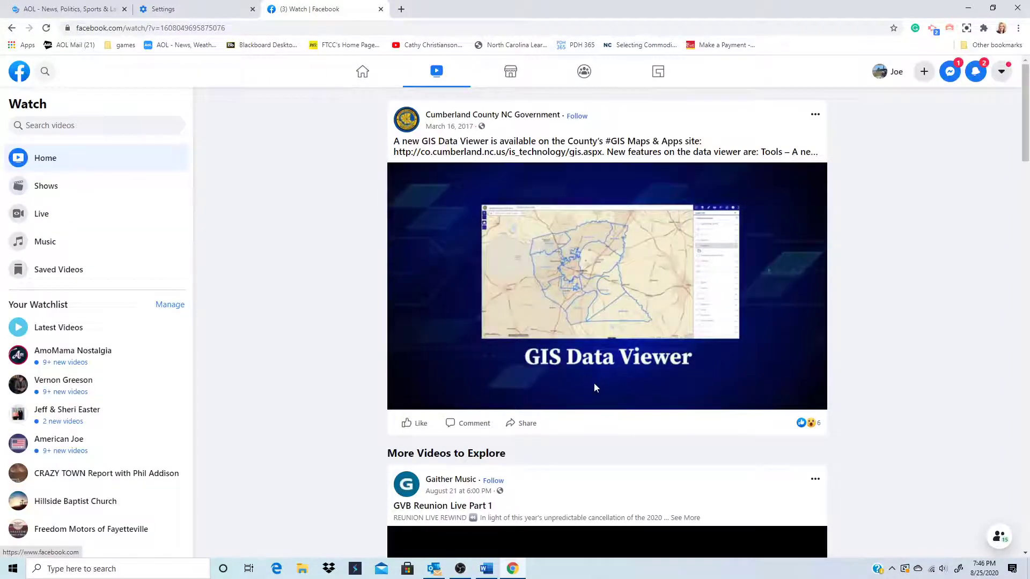
{"action": "mouse_move", "coordinate": [594, 387]}
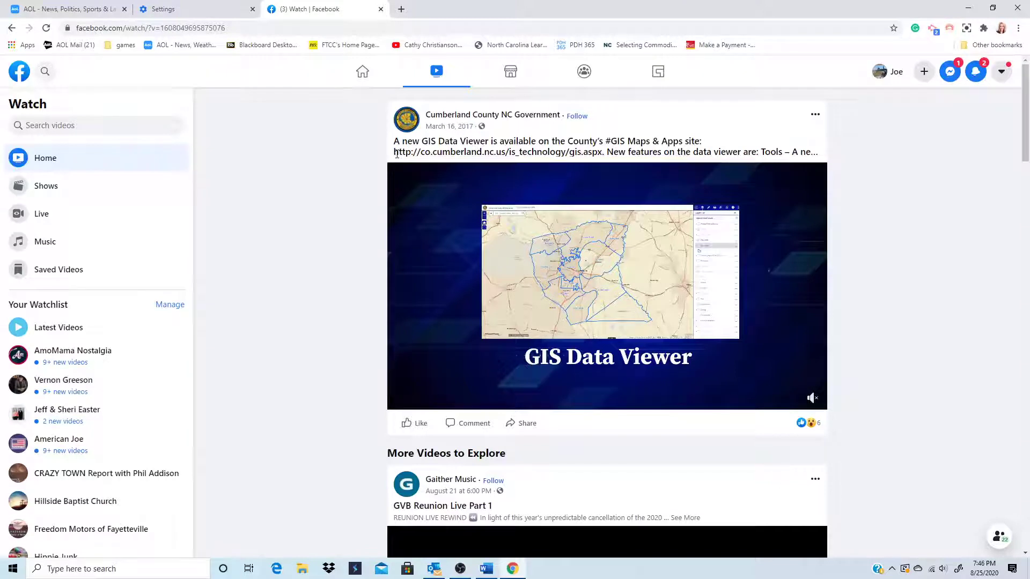
{"action": "left_click_drag", "start_coordinate": [396, 154], "coordinate": [607, 154]}
{"action": "key", "text": "ctrl+c"}
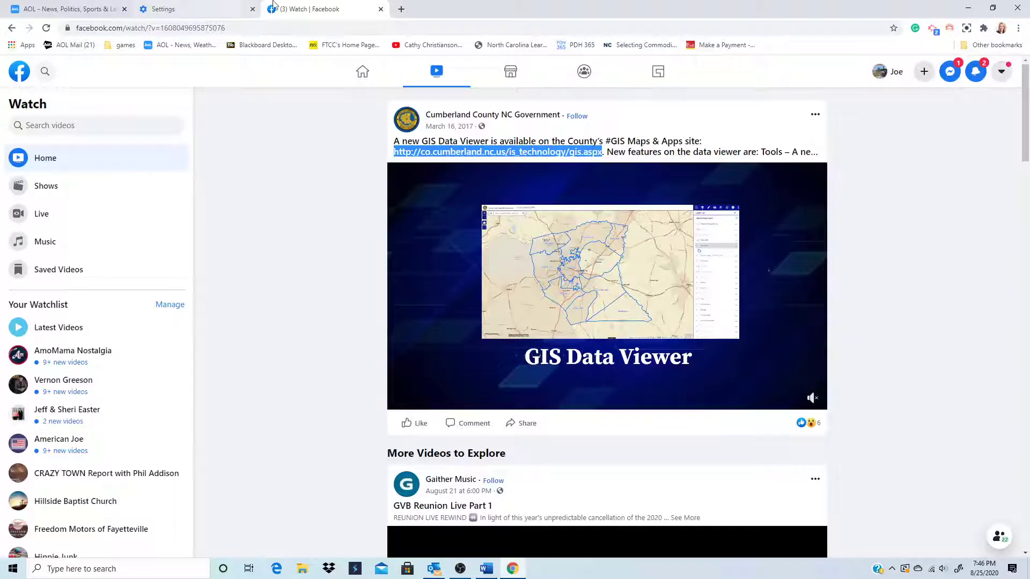
{"action": "left_click", "coordinate": [214, 11]}
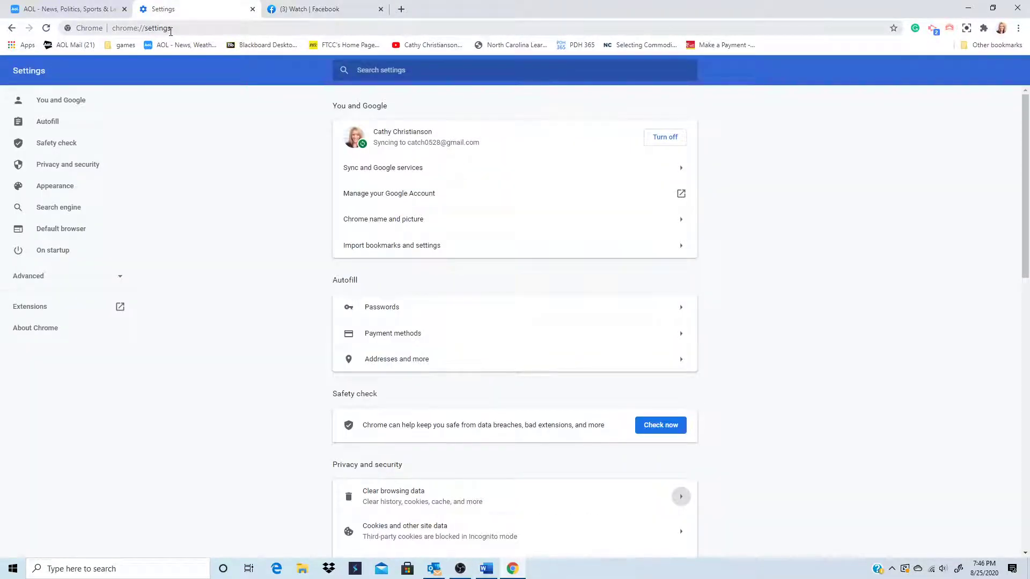
- Load the copied GIS Maps & Apps address in a new tab
{"action": "left_click", "coordinate": [402, 9]}
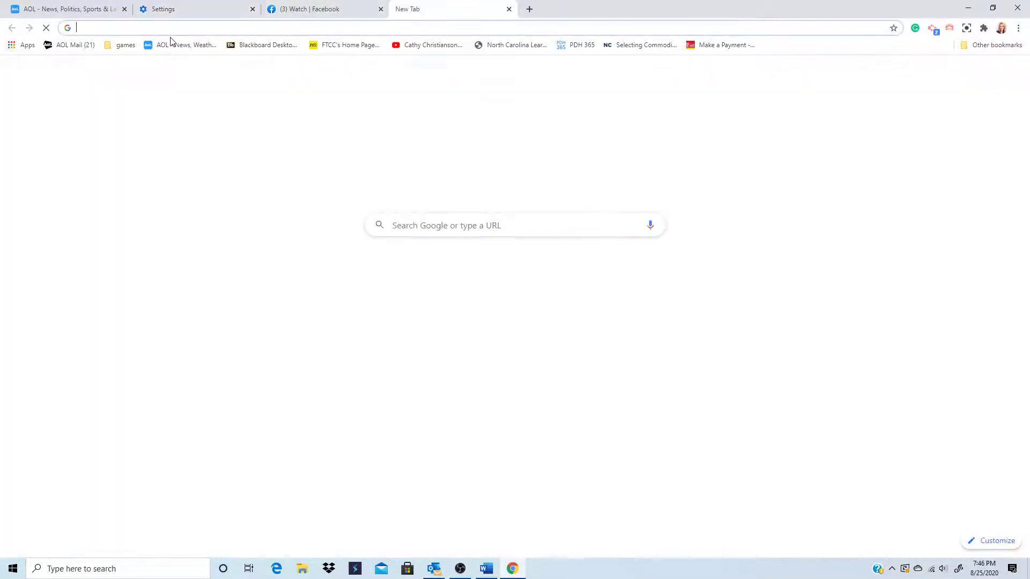
{"action": "key", "text": "ctrl+v"}
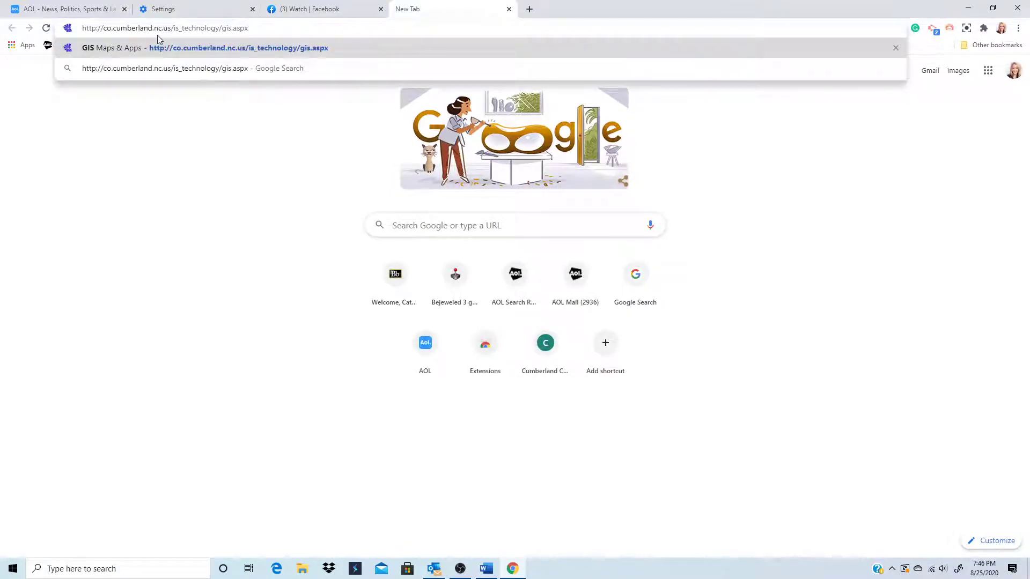
{"action": "key", "text": "Return"}
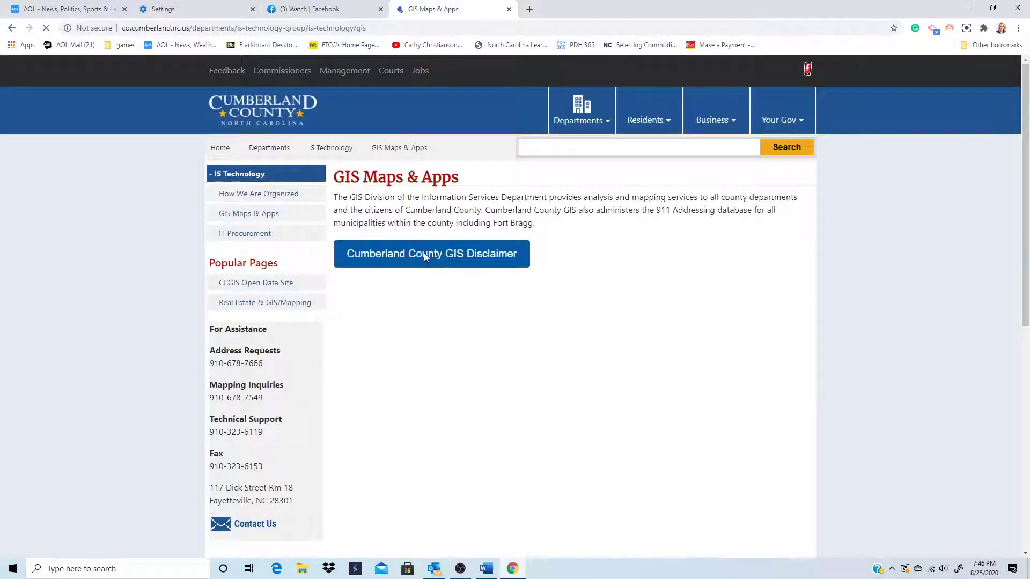
- View and dismiss the GIS disclaimer, launch the GIS Data Viewer map, then close Chrome
{"action": "left_click", "coordinate": [424, 252]}
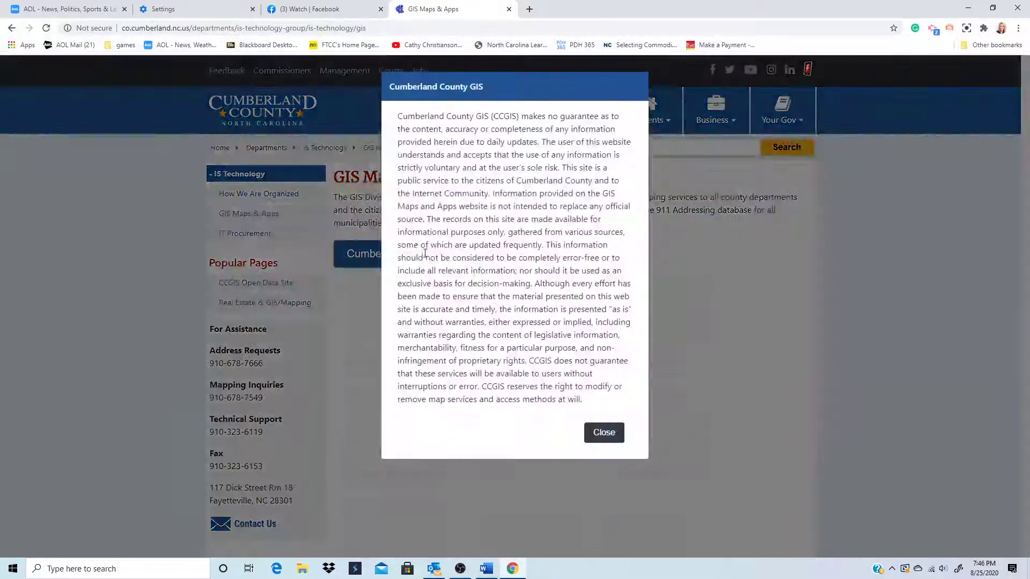
{"action": "left_click", "coordinate": [603, 433]}
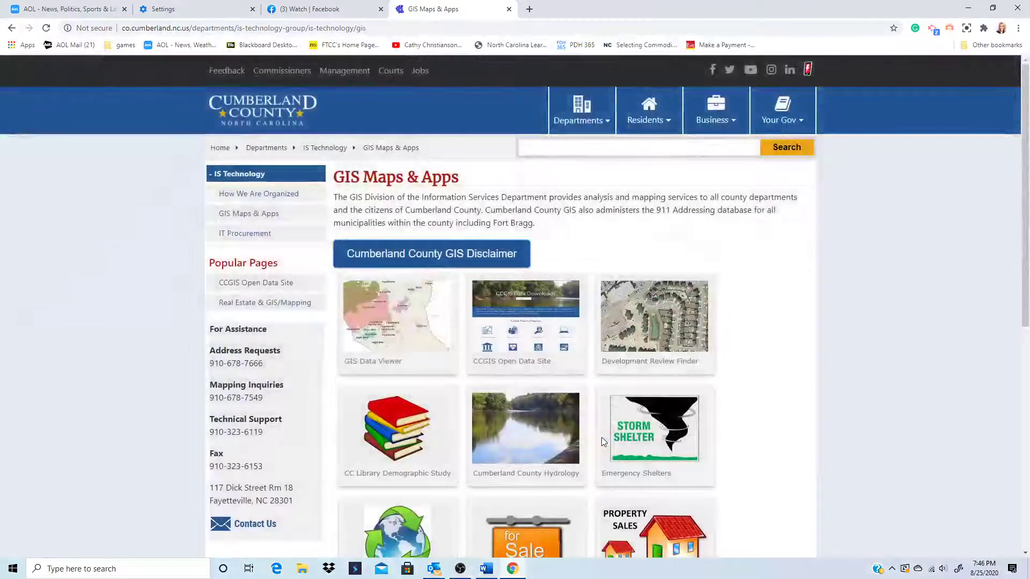
{"action": "left_click", "coordinate": [397, 363]}
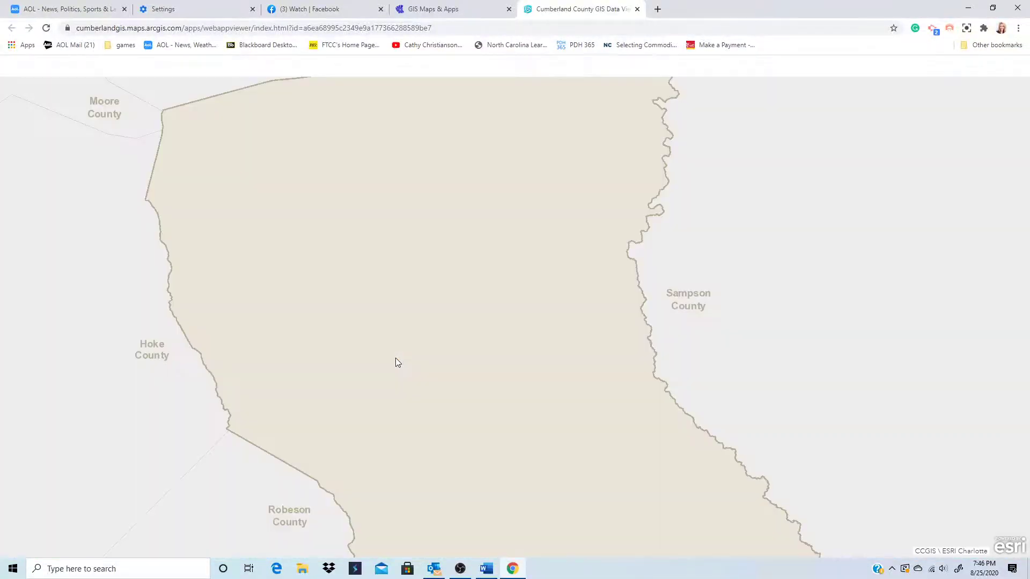
{"action": "scroll", "coordinate": [405, 360], "scroll_direction": "down", "scroll_amount": 1}
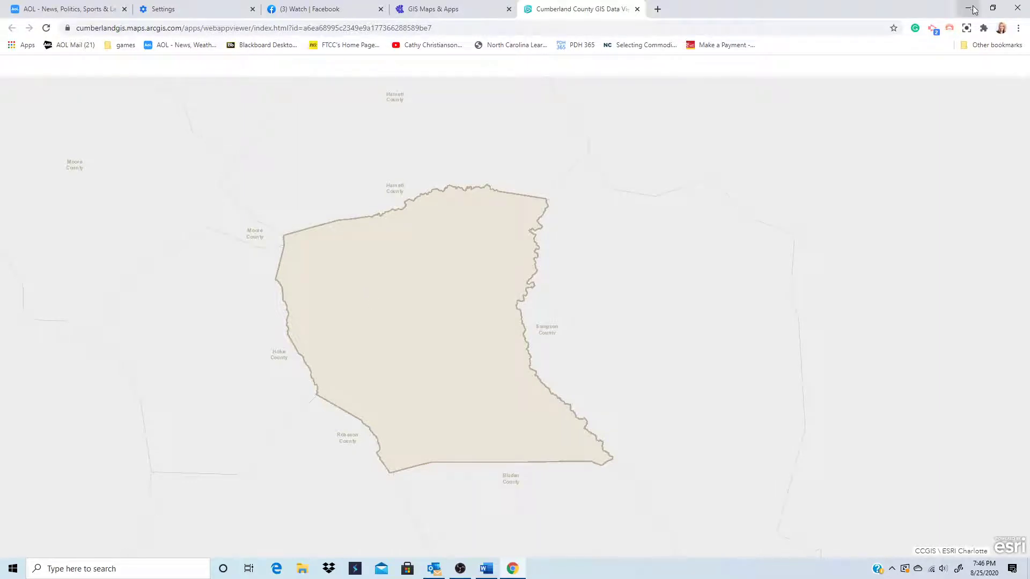
{"action": "left_click", "coordinate": [1019, 10]}
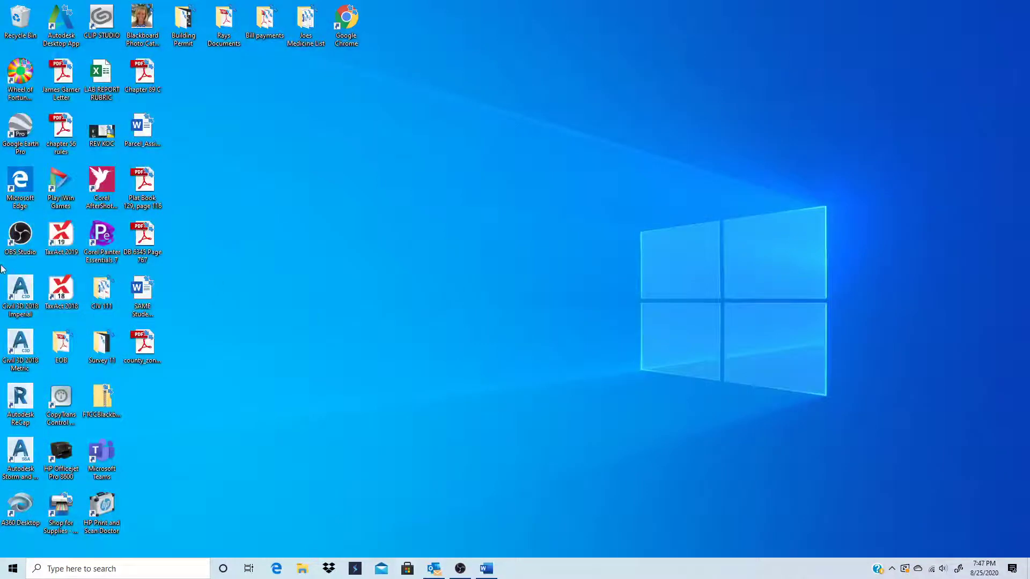
- In Edge, Bing-search 'cumberland county, nc gis' and open the GIS Maps & Apps result
{"action": "left_click", "coordinate": [276, 570]}
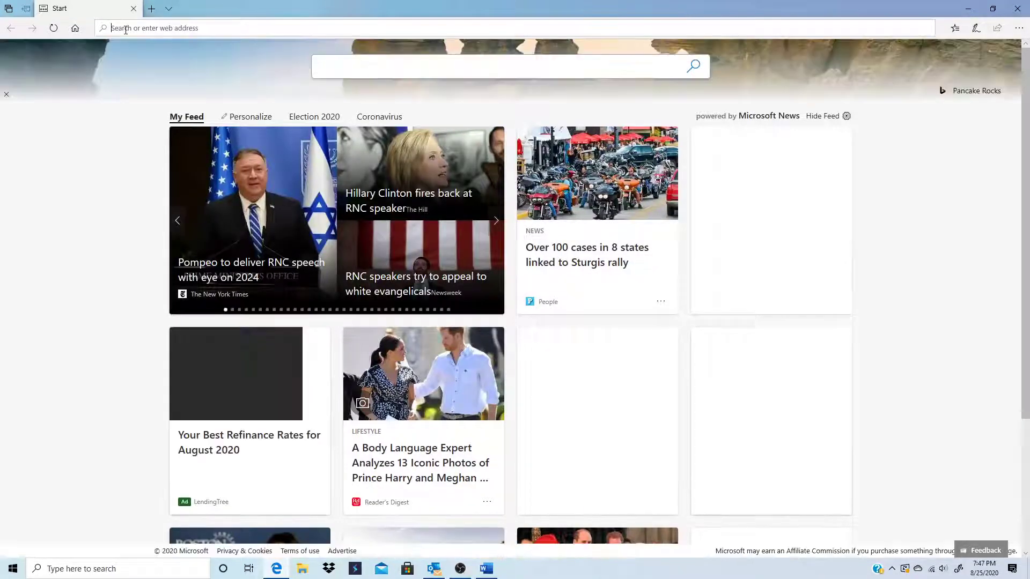
{"action": "type", "text": "dumberland"}
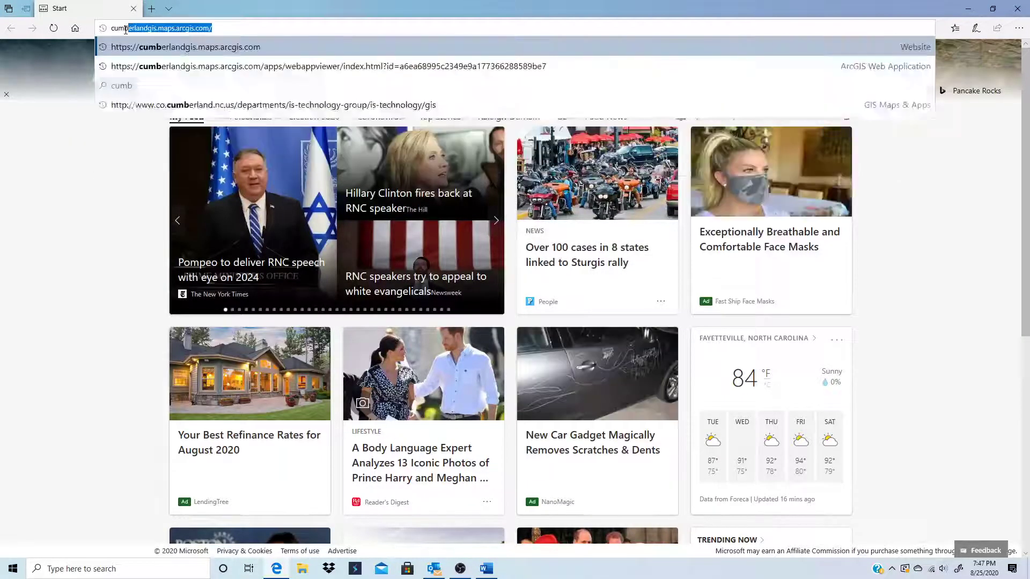
{"action": "type", "text": " county"}
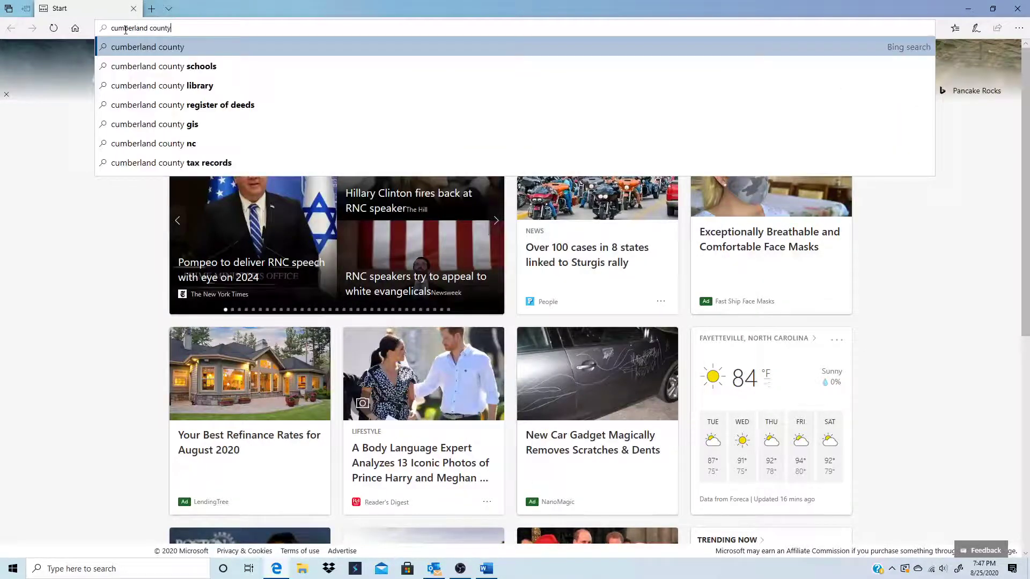
{"action": "type", "text": ", nc g"}
{"action": "type", "text": "is"}
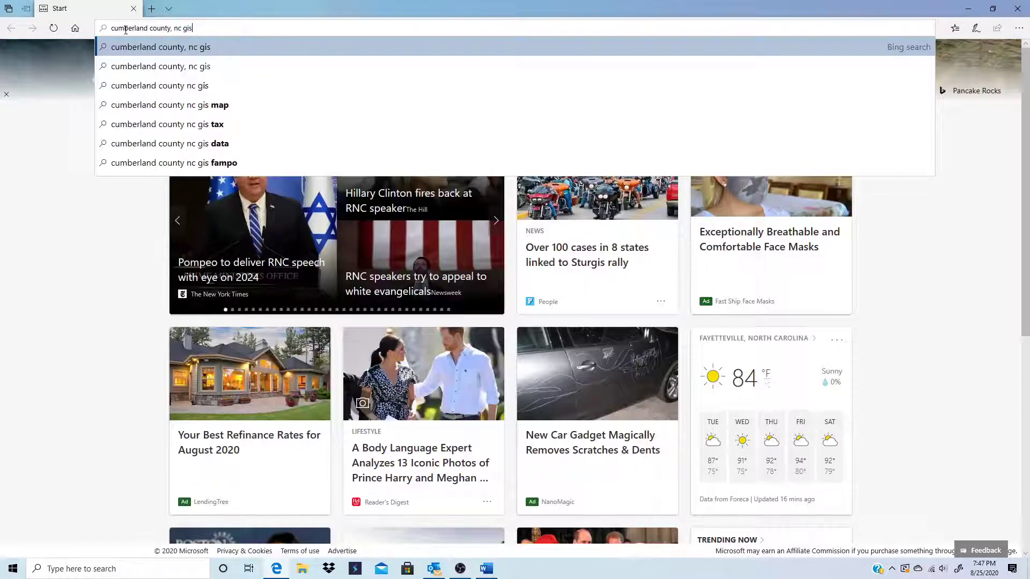
{"action": "key", "text": "Return"}
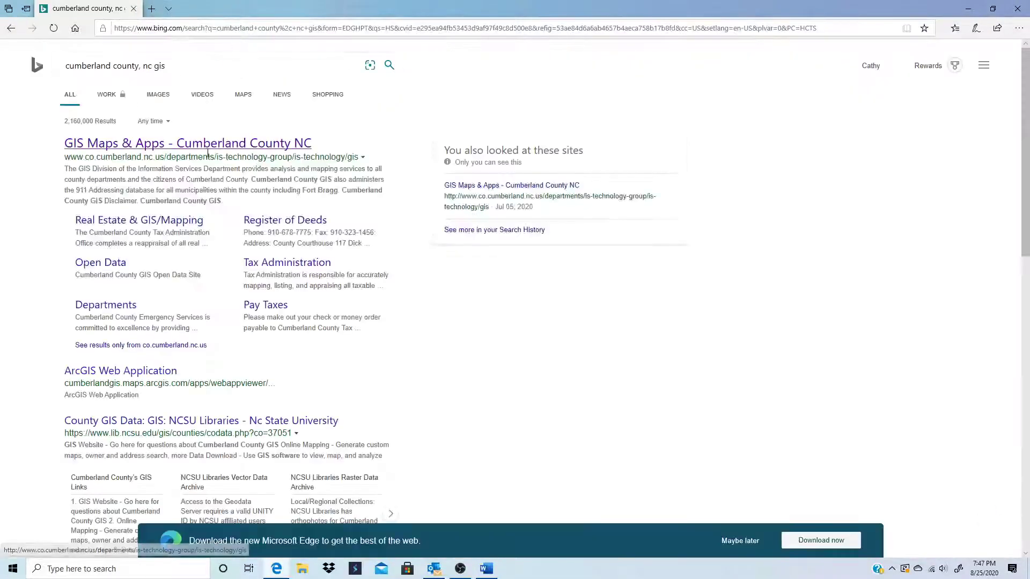
{"action": "left_click", "coordinate": [224, 143]}
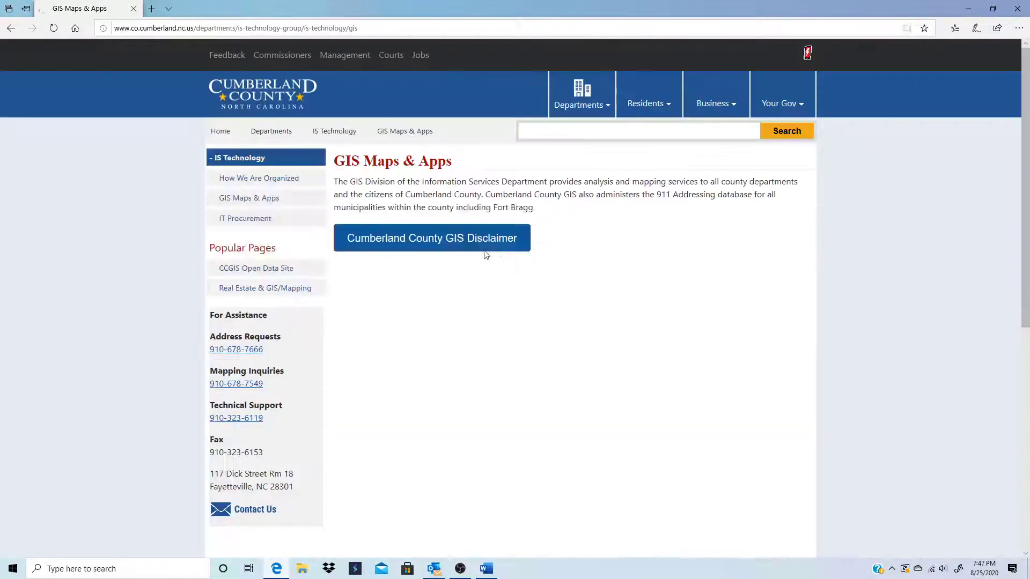
- Dismiss the GIS disclaimer, launch the GIS Data Viewer zoomed out to the county, then close all Edge tabs
{"action": "left_click", "coordinate": [415, 241]}
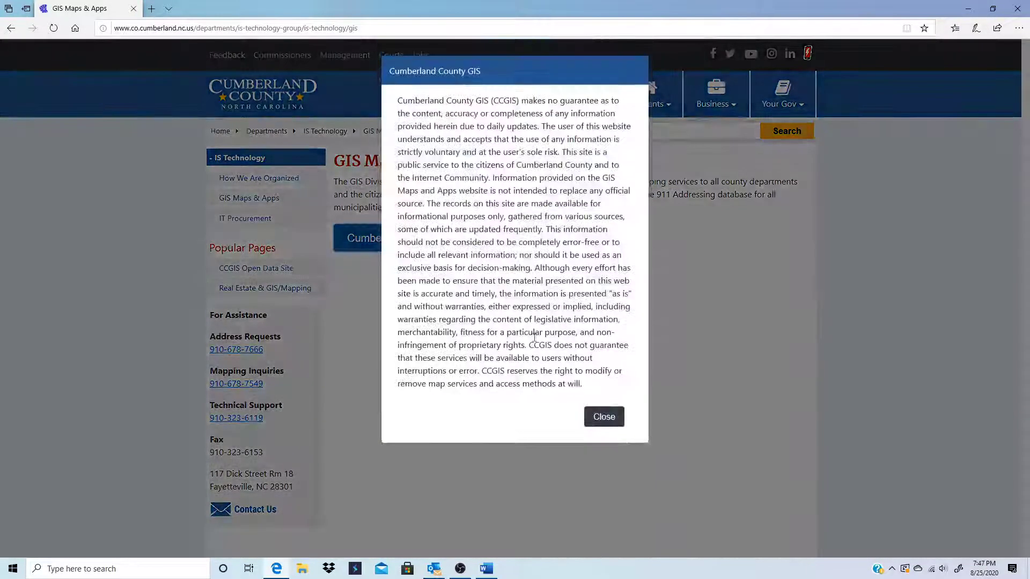
{"action": "left_click", "coordinate": [603, 417]}
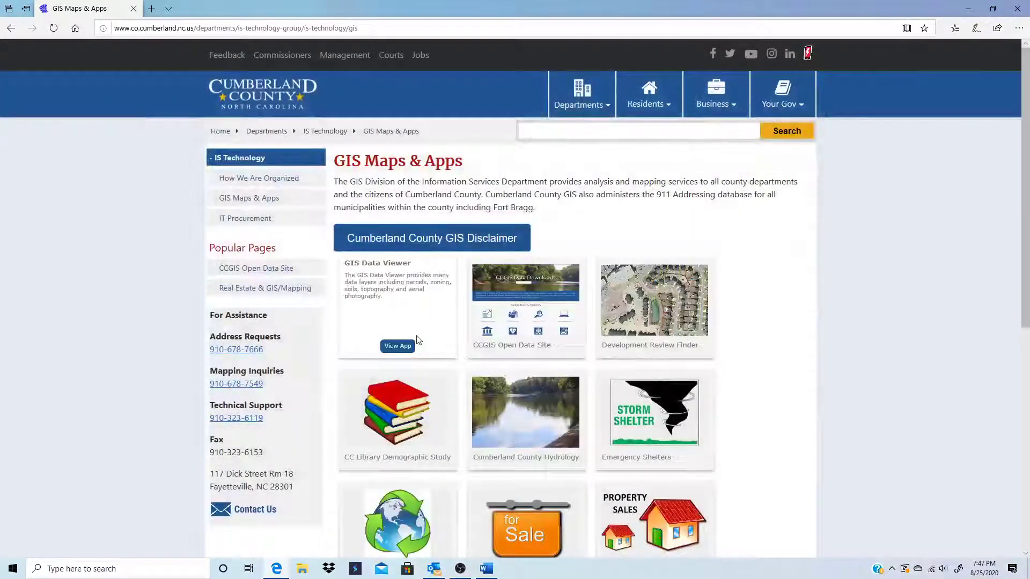
{"action": "left_click", "coordinate": [408, 348]}
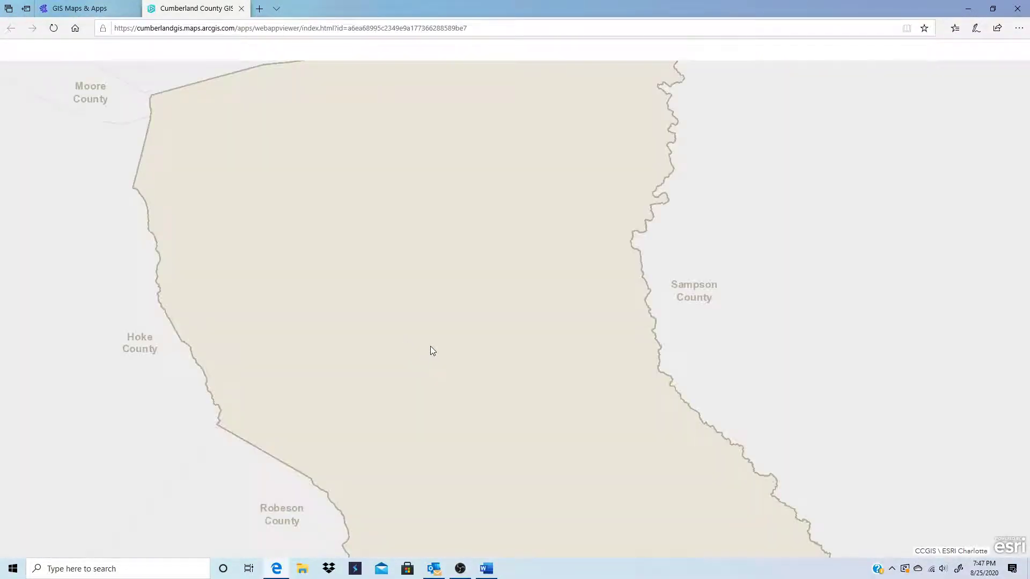
{"action": "scroll", "coordinate": [633, 307], "scroll_direction": "down", "scroll_amount": 1}
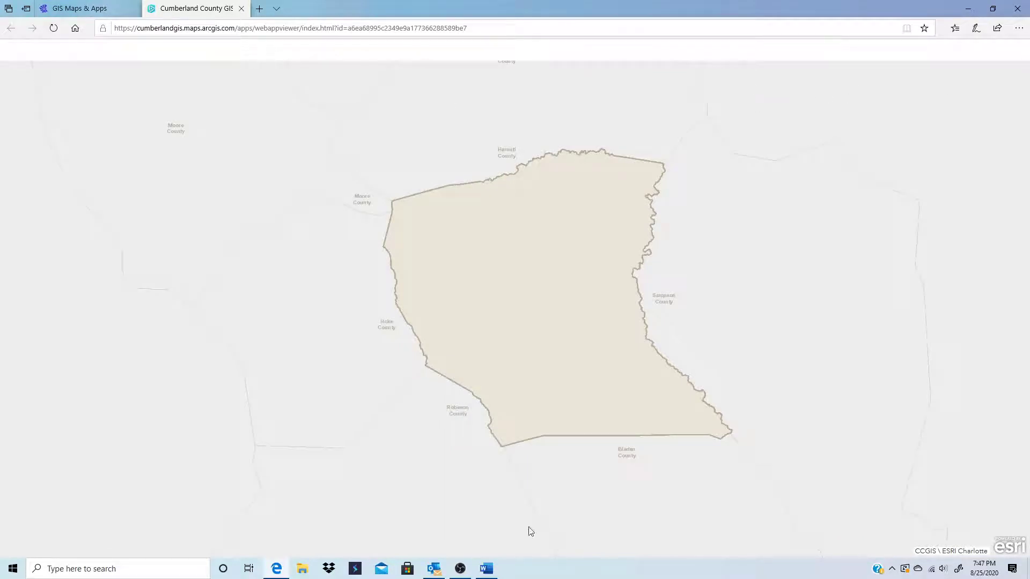
{"action": "left_click", "coordinate": [1018, 9]}
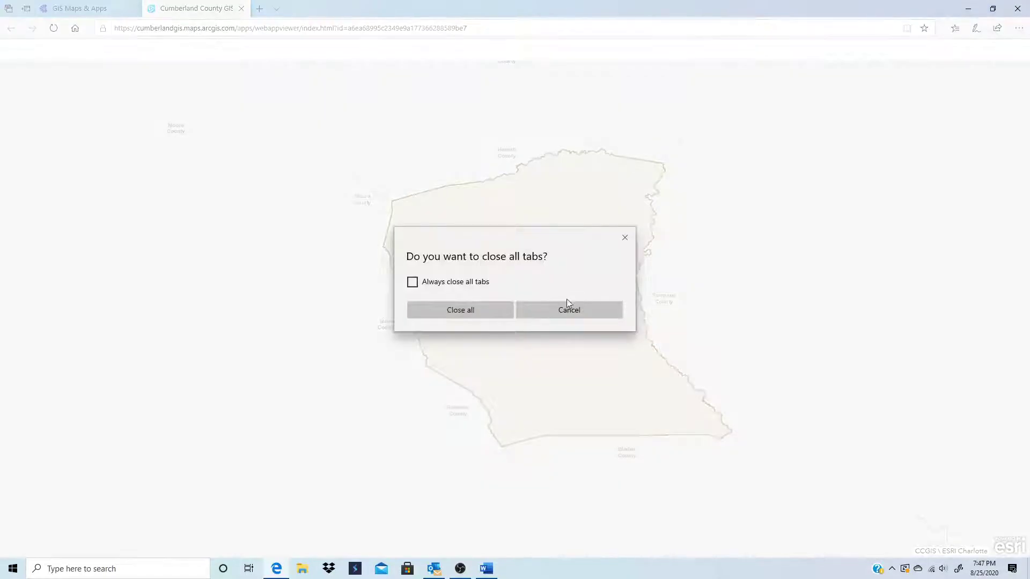
{"action": "left_click", "coordinate": [474, 308]}
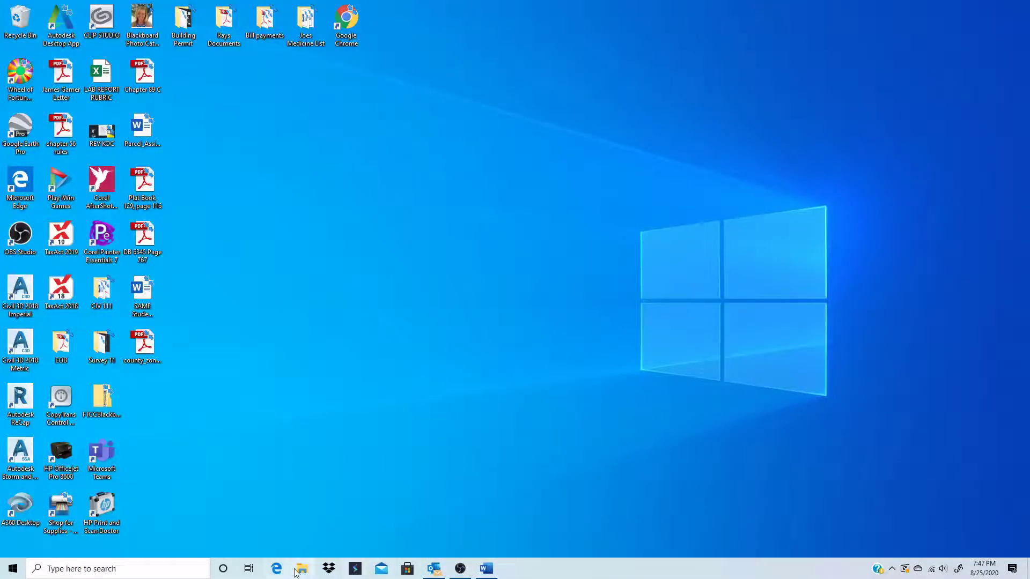
- Launch Chrome and run an AOL search for 'cumberland couty nc'
{"action": "double_click", "coordinate": [354, 18]}
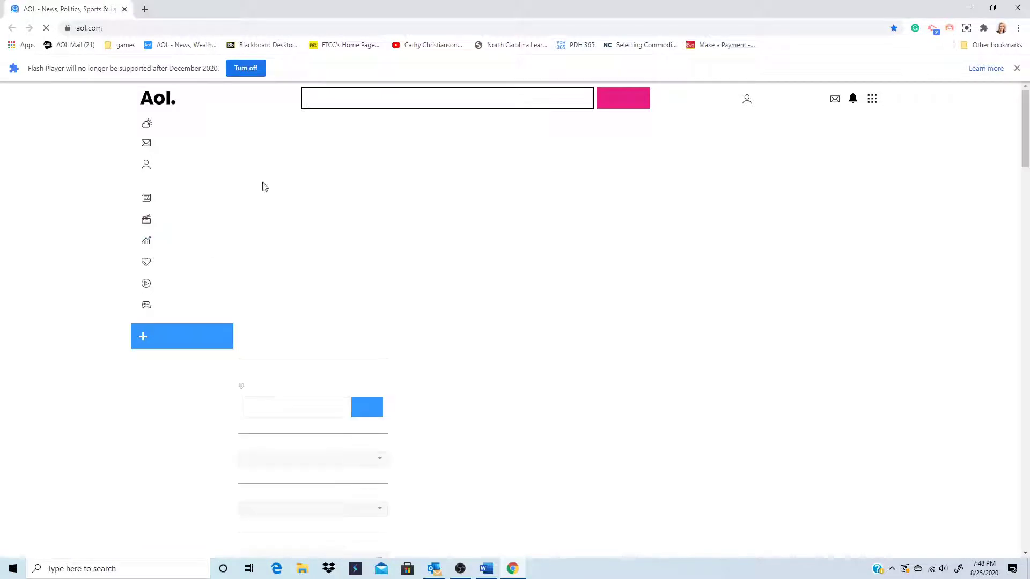
{"action": "type", "text": "cum"}
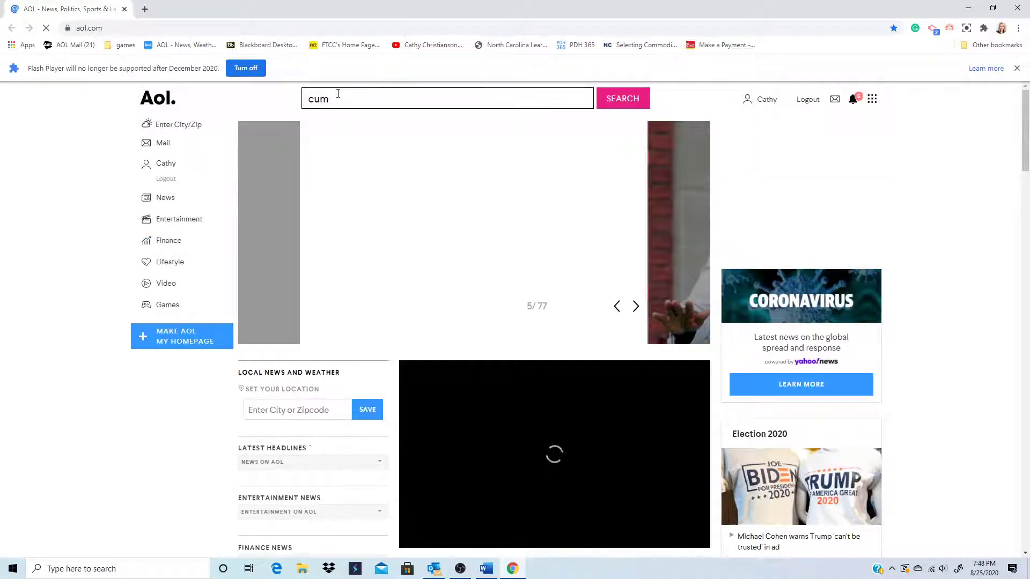
{"action": "type", "text": "berland co"}
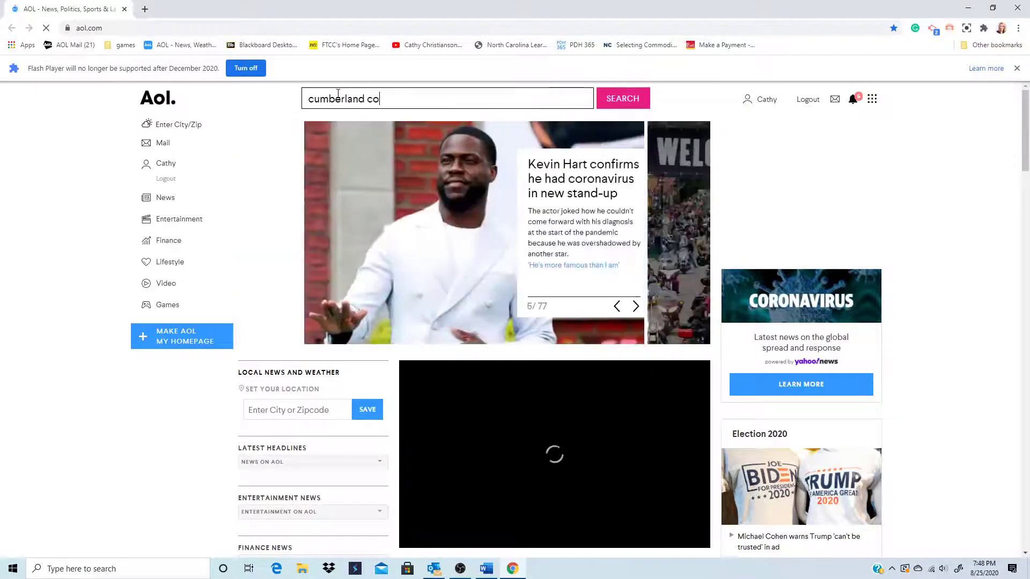
{"action": "type", "text": "un"}
{"action": "key", "text": "BackSpace"}
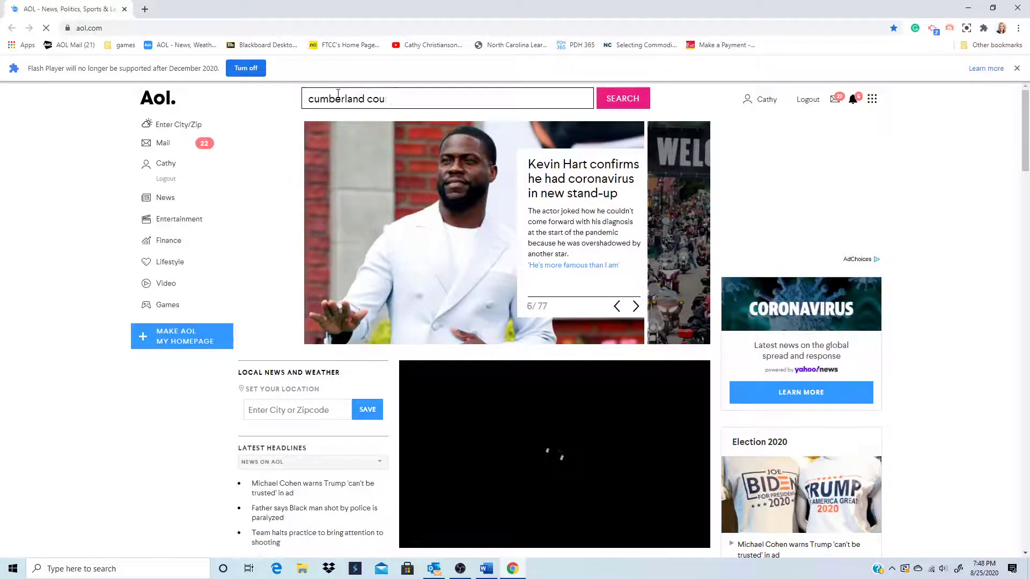
{"action": "type", "text": "ty n"}
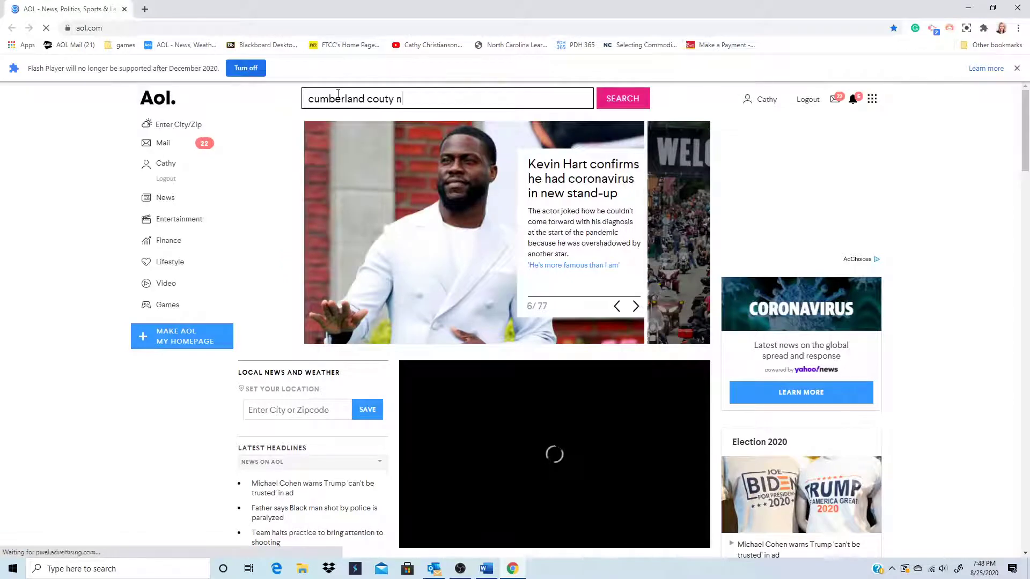
{"action": "type", "text": "c"}
{"action": "left_click", "coordinate": [623, 100]}
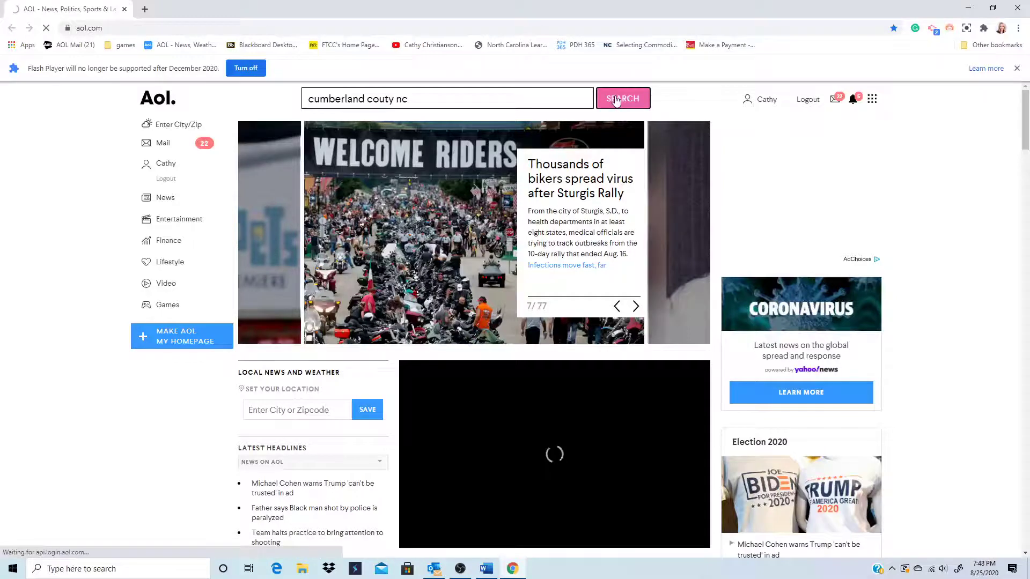
{"action": "left_click", "coordinate": [616, 100]}
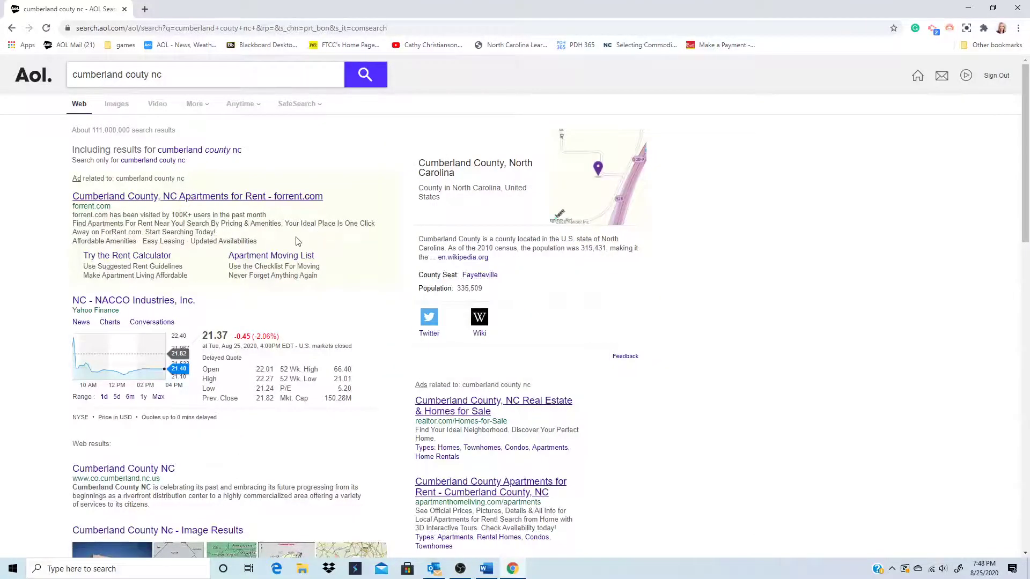
{"action": "scroll", "coordinate": [298, 241], "scroll_direction": "down", "scroll_amount": 3}
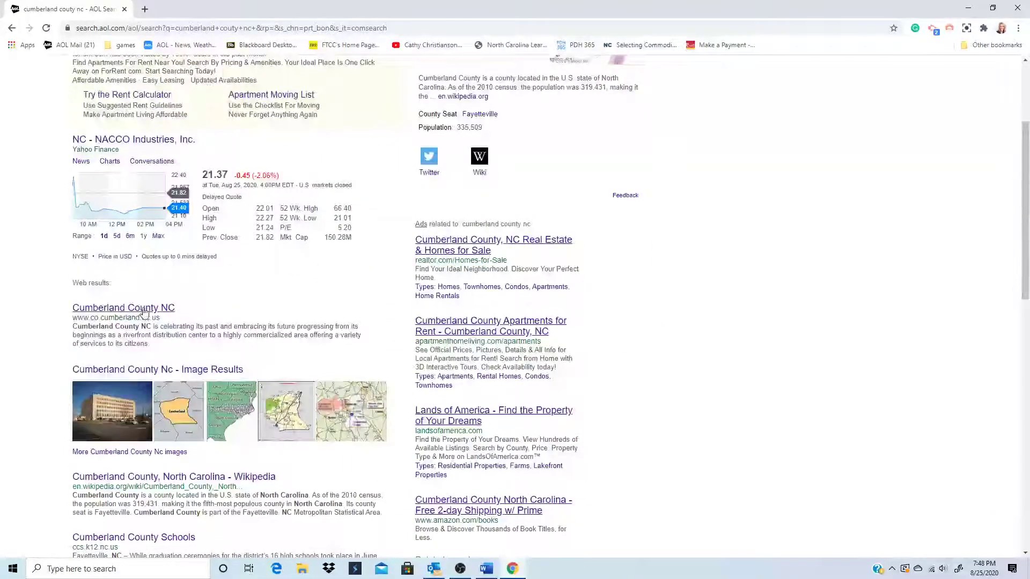
- On the county website, go through Departments > IS Technology to the GIS Maps & Apps page
{"action": "left_click", "coordinate": [145, 309]}
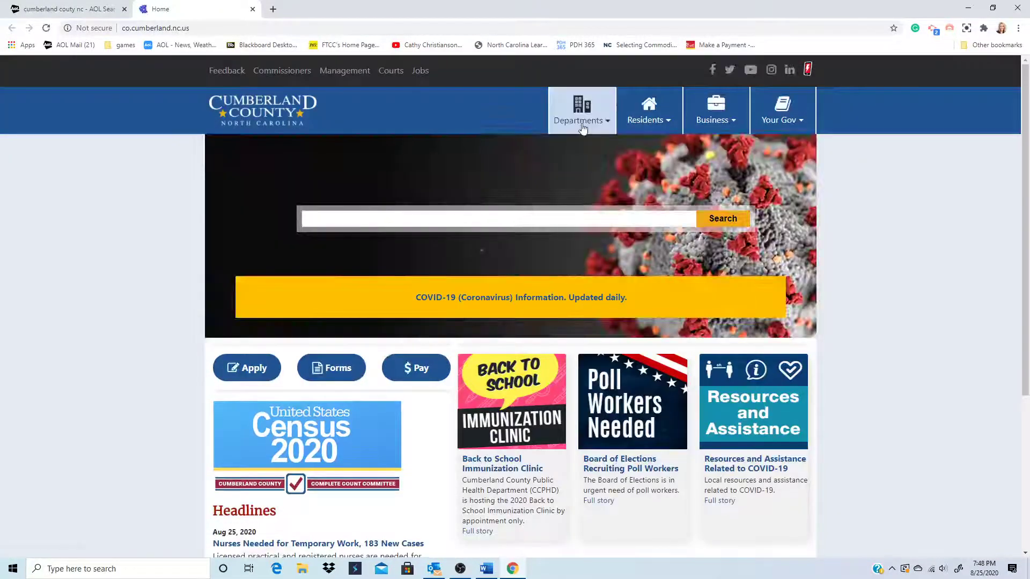
{"action": "left_click", "coordinate": [582, 127]}
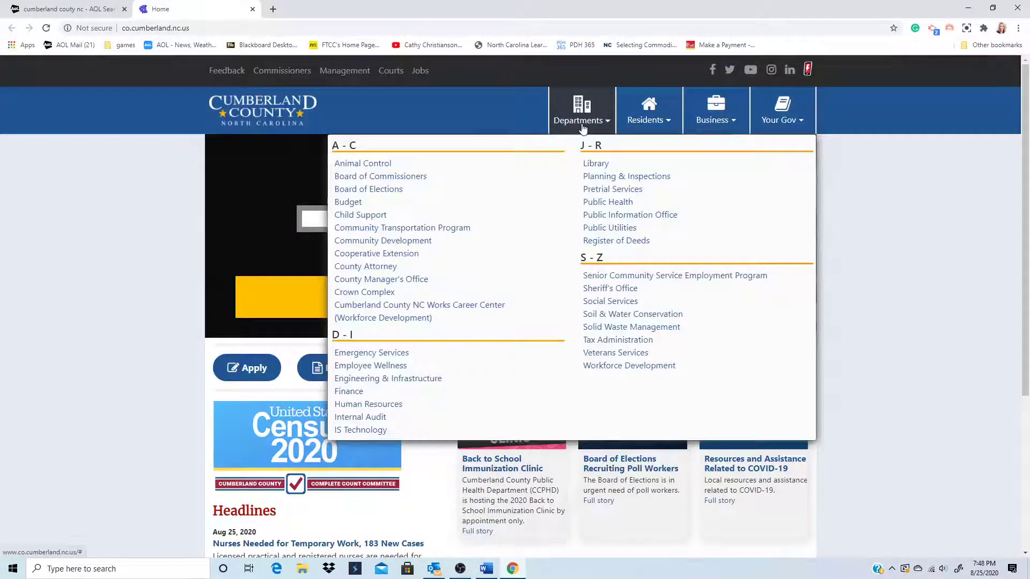
{"action": "left_click", "coordinate": [361, 431]}
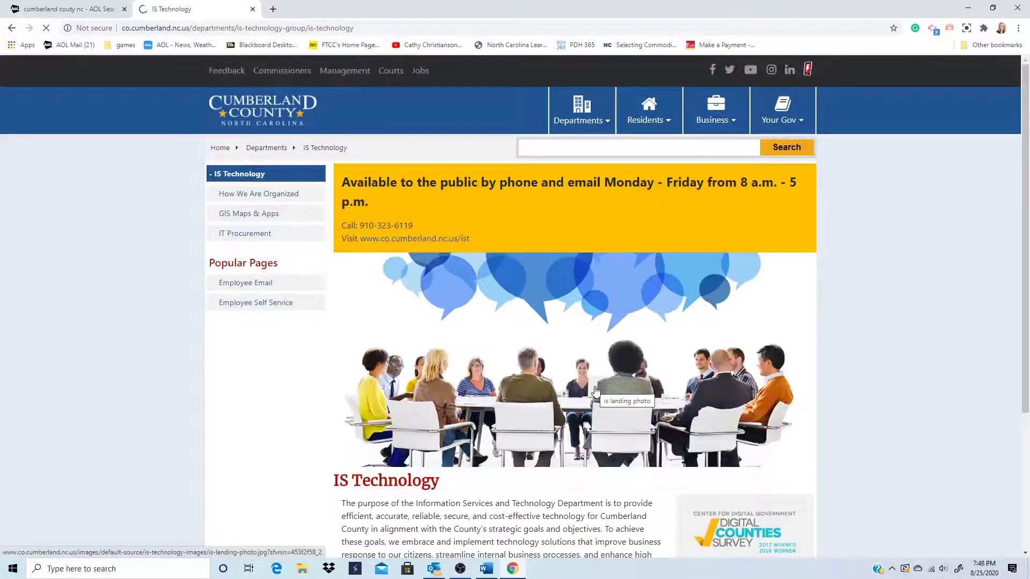
{"action": "scroll", "coordinate": [602, 387], "scroll_direction": "down", "scroll_amount": 4}
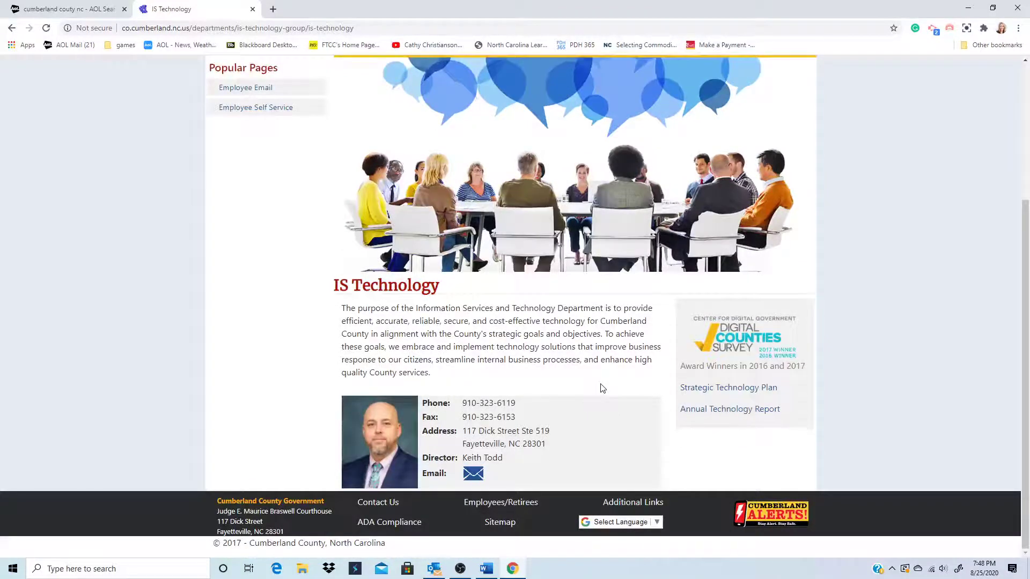
{"action": "scroll", "coordinate": [601, 388], "scroll_direction": "up", "scroll_amount": 3}
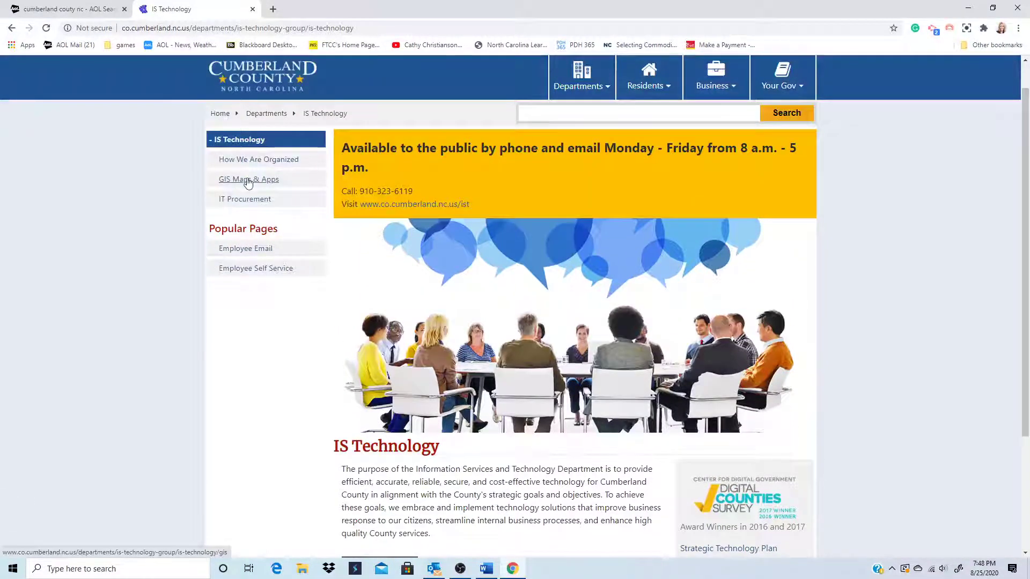
{"action": "left_click", "coordinate": [249, 179]}
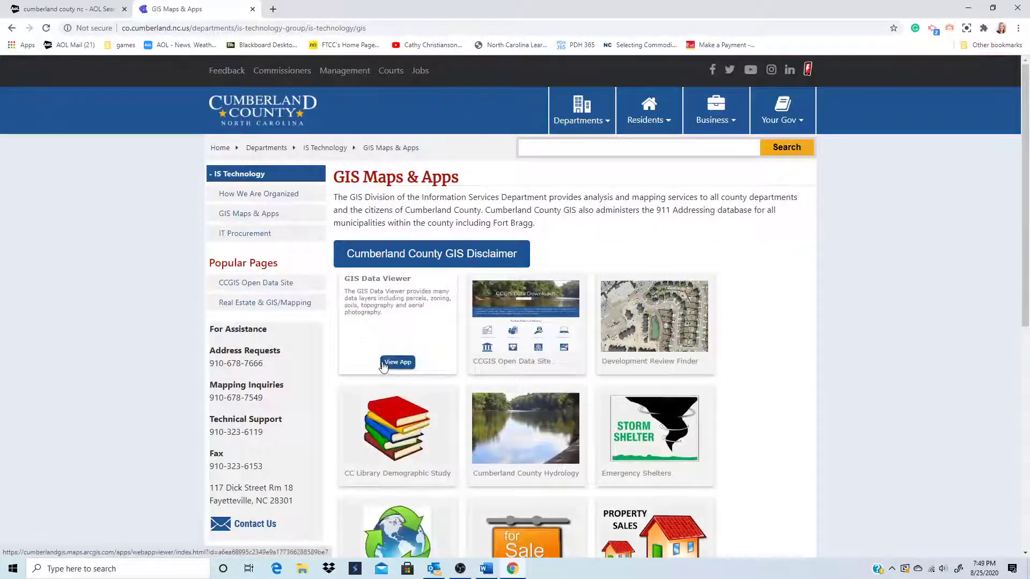
- Launch the GIS Data Viewer, zoom out to the whole county, then close Chrome
{"action": "left_click", "coordinate": [386, 365]}
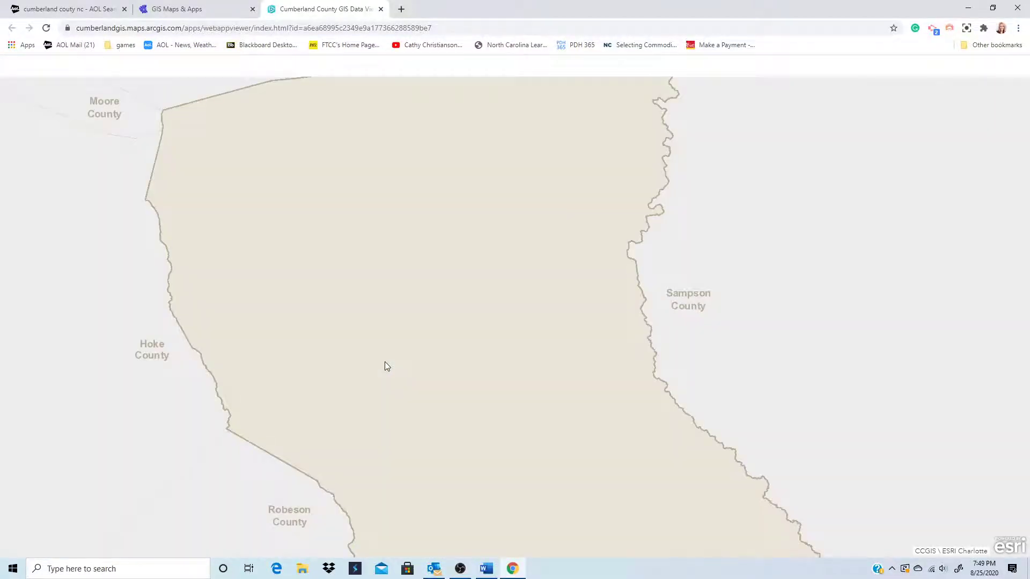
{"action": "scroll", "coordinate": [591, 425], "scroll_direction": "up", "scroll_amount": 1}
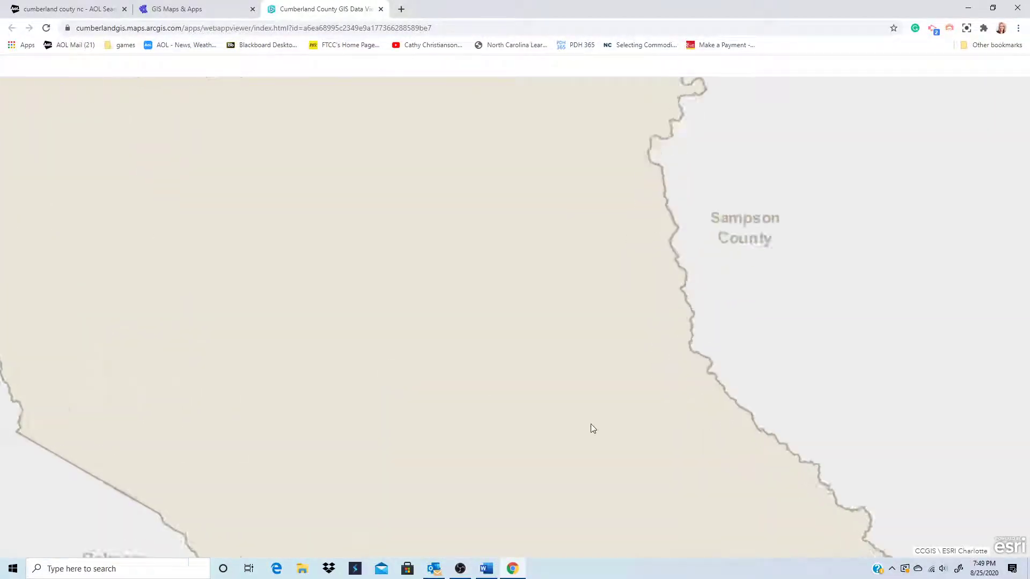
{"action": "scroll", "coordinate": [585, 427], "scroll_direction": "down", "scroll_amount": 1}
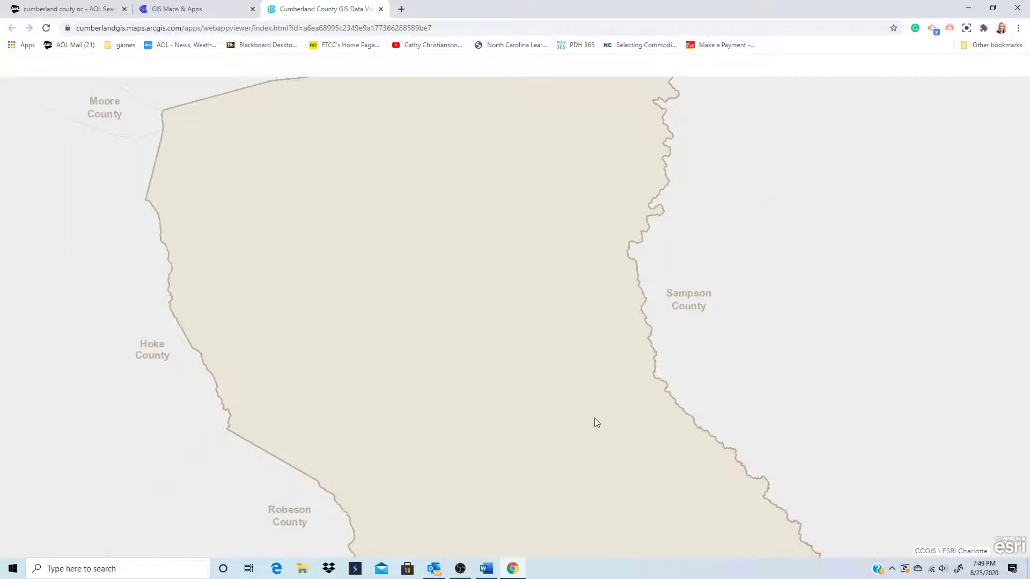
{"action": "scroll", "coordinate": [594, 422], "scroll_direction": "down", "scroll_amount": 1}
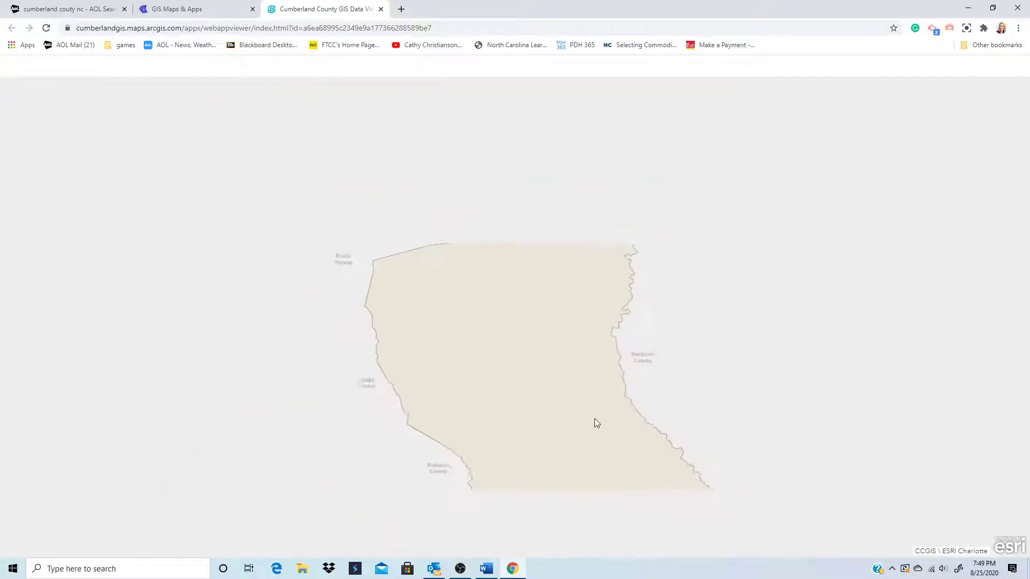
{"action": "left_click", "coordinate": [1018, 8]}
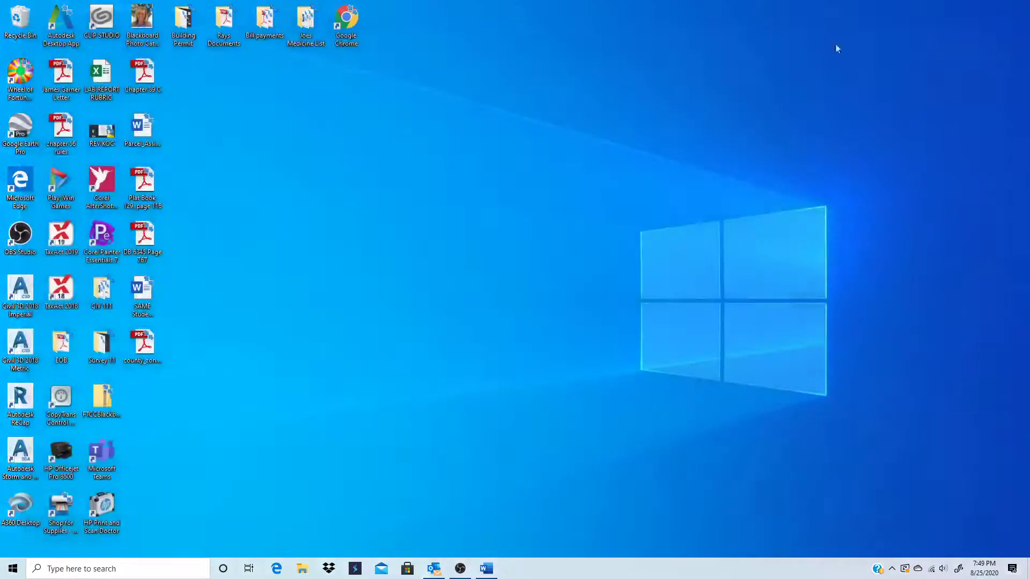
{"action": "left_click", "coordinate": [460, 569]}
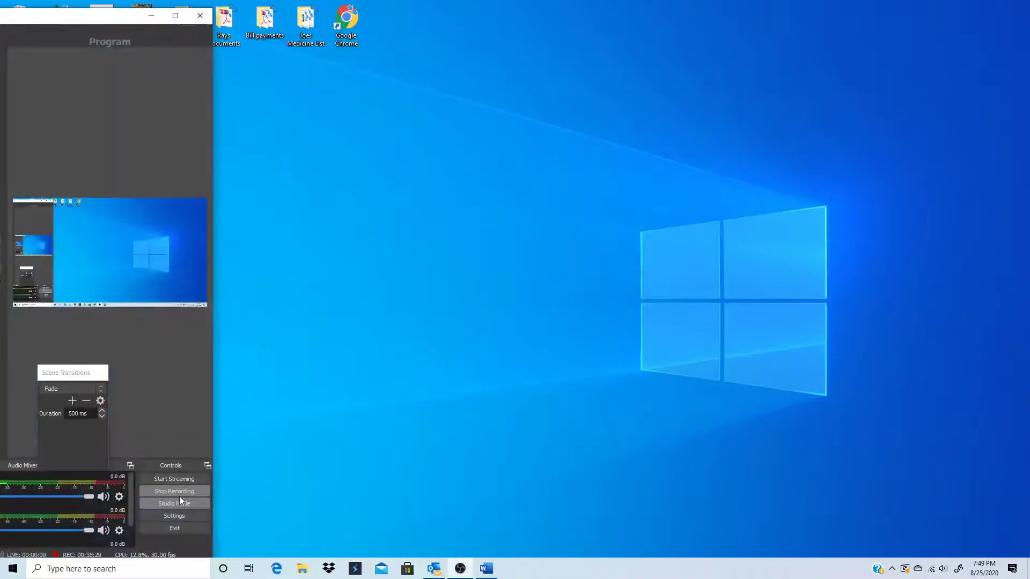